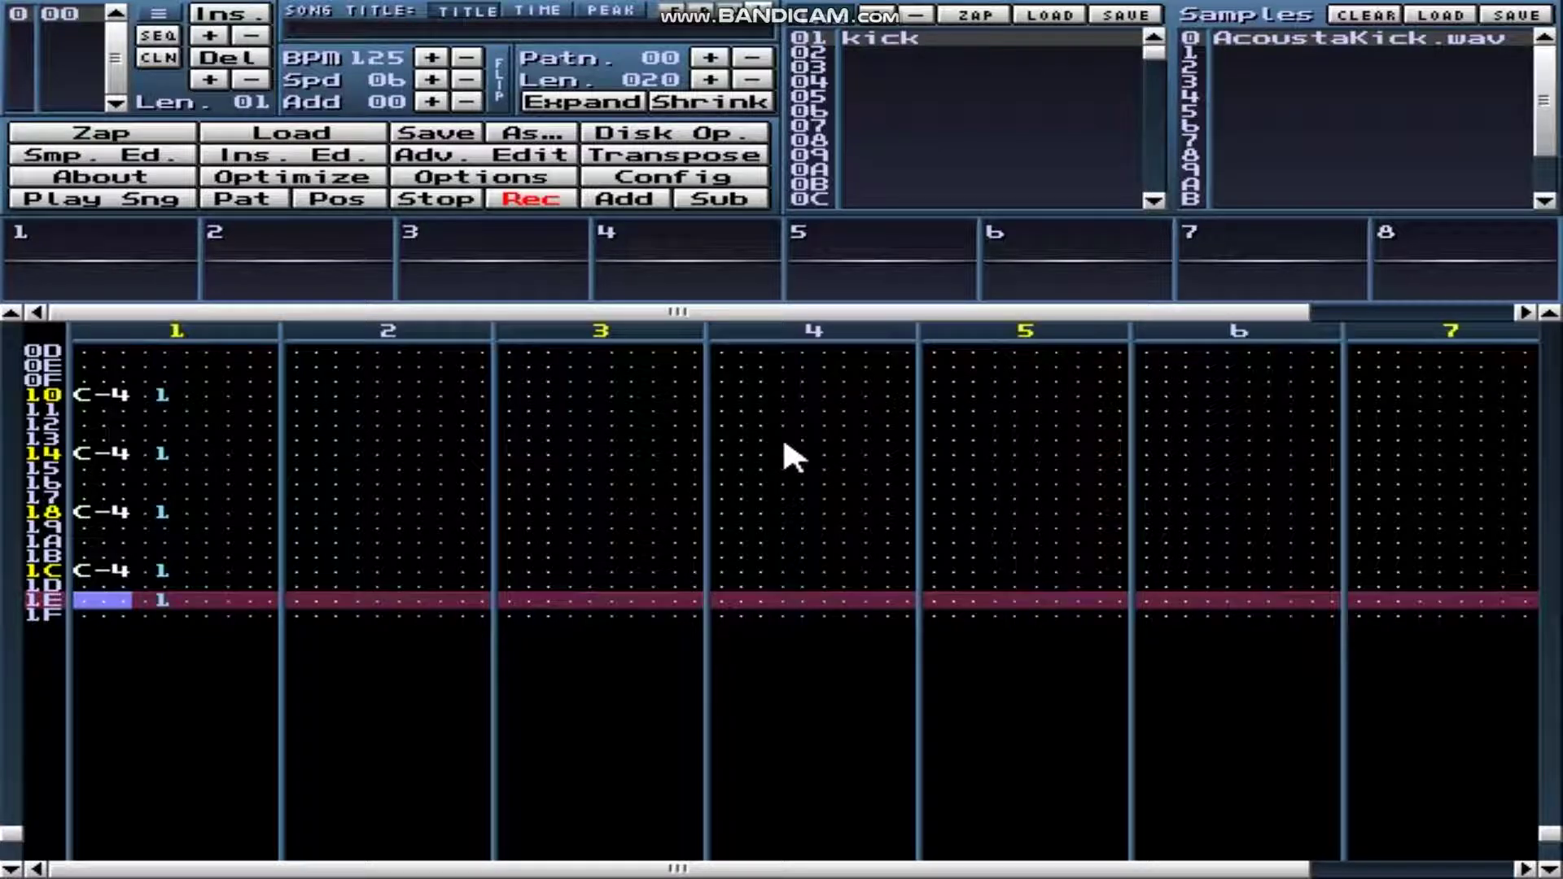
Select the empty instrument 02 with note entry mode switched off.
click(158, 600)
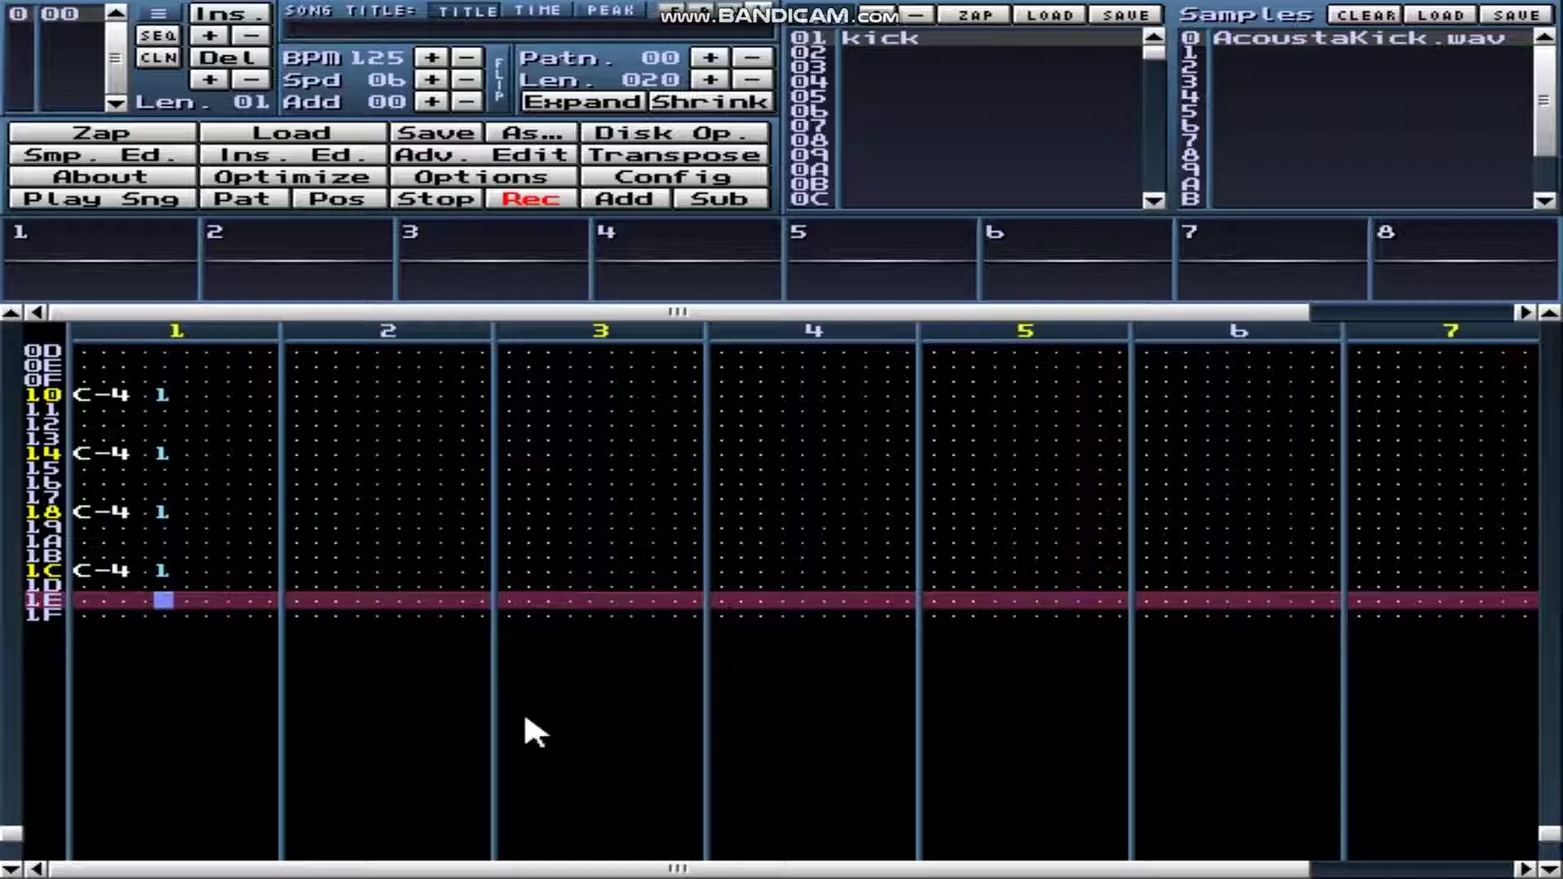
scroll(524, 710, up, 20)
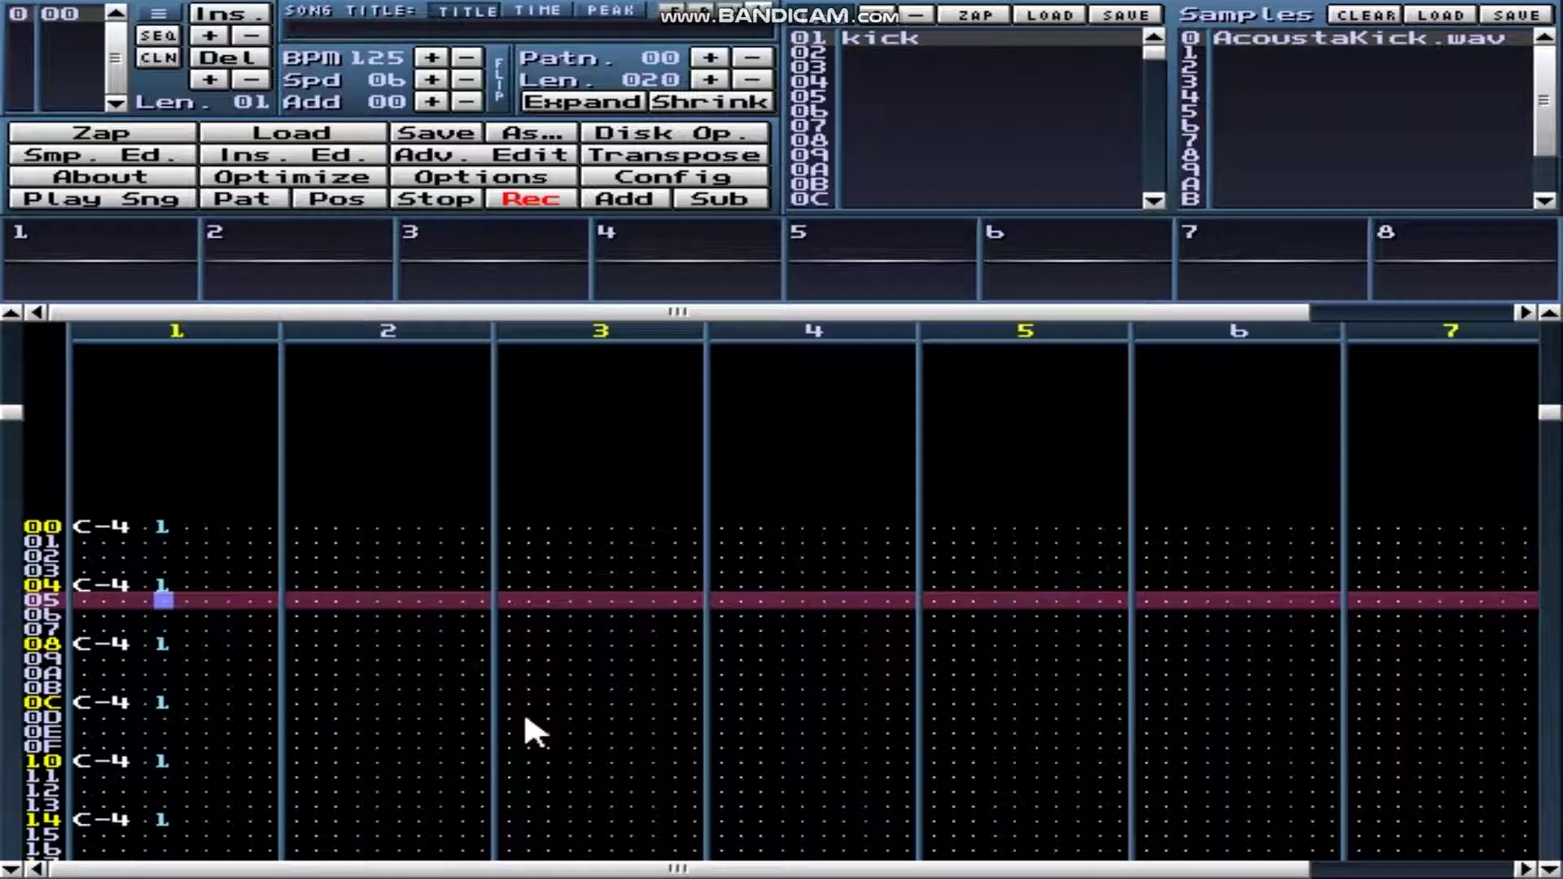
scroll(524, 710, up, 1)
scroll(525, 710, down, 20)
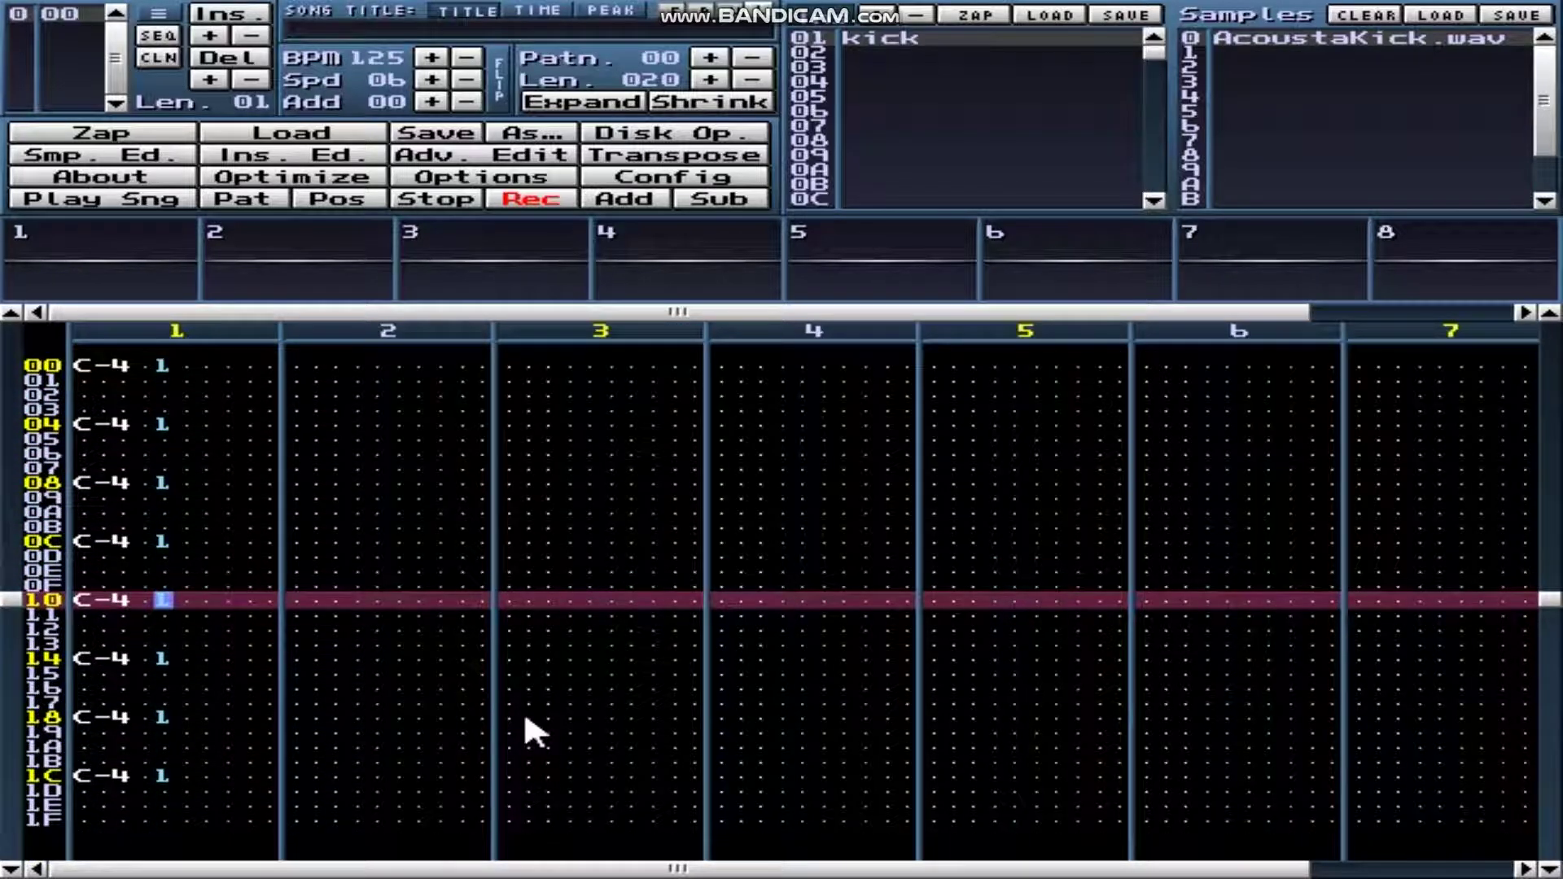
scroll(524, 709, down, 10)
scroll(524, 710, up, 18)
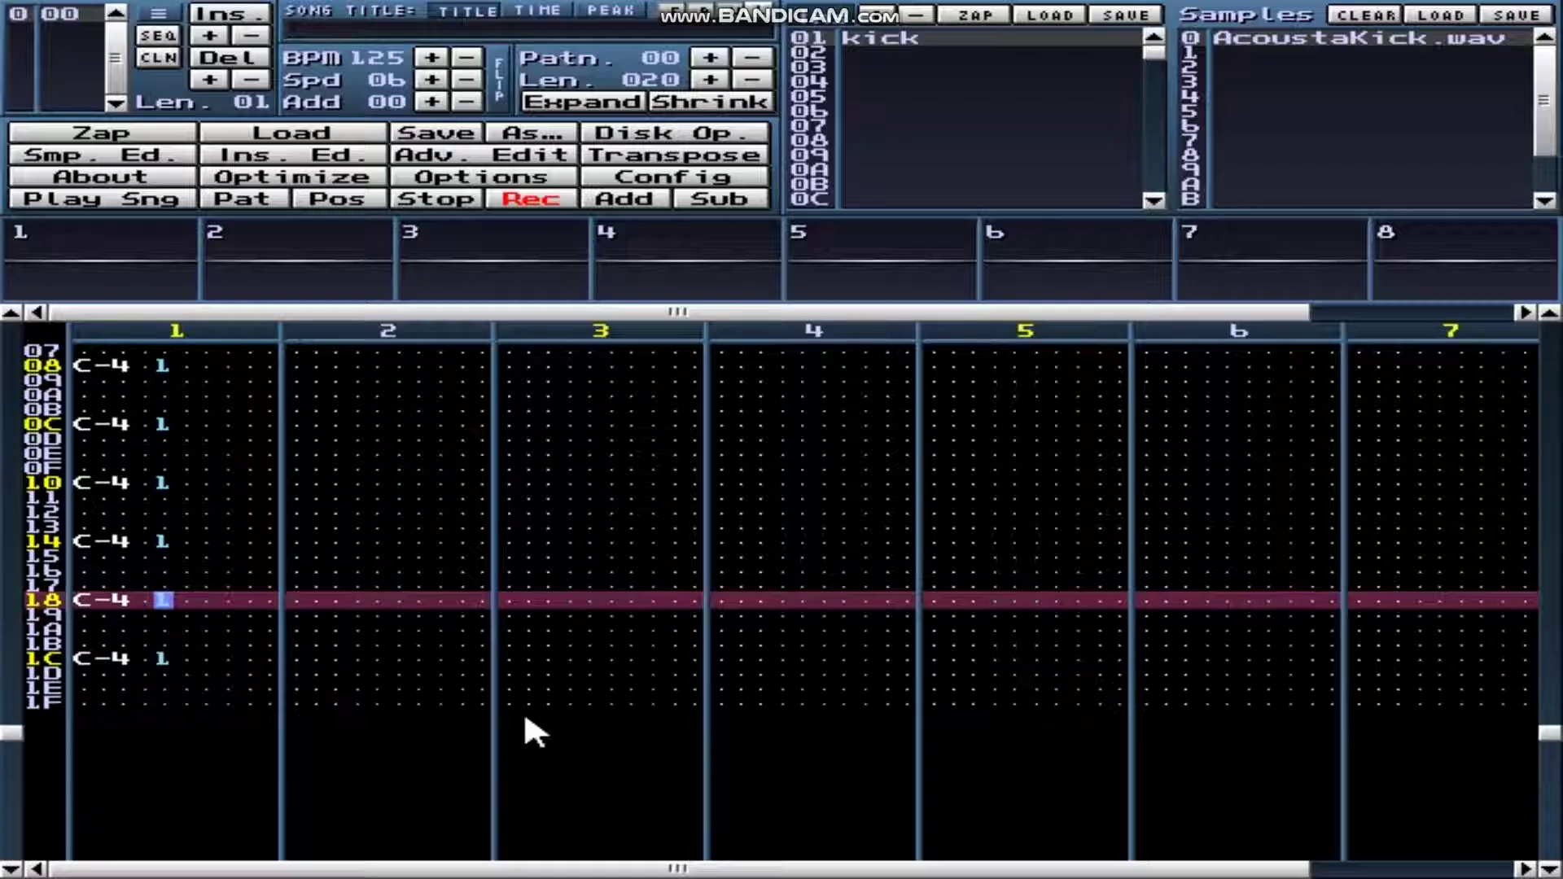
scroll(525, 716, up, 13)
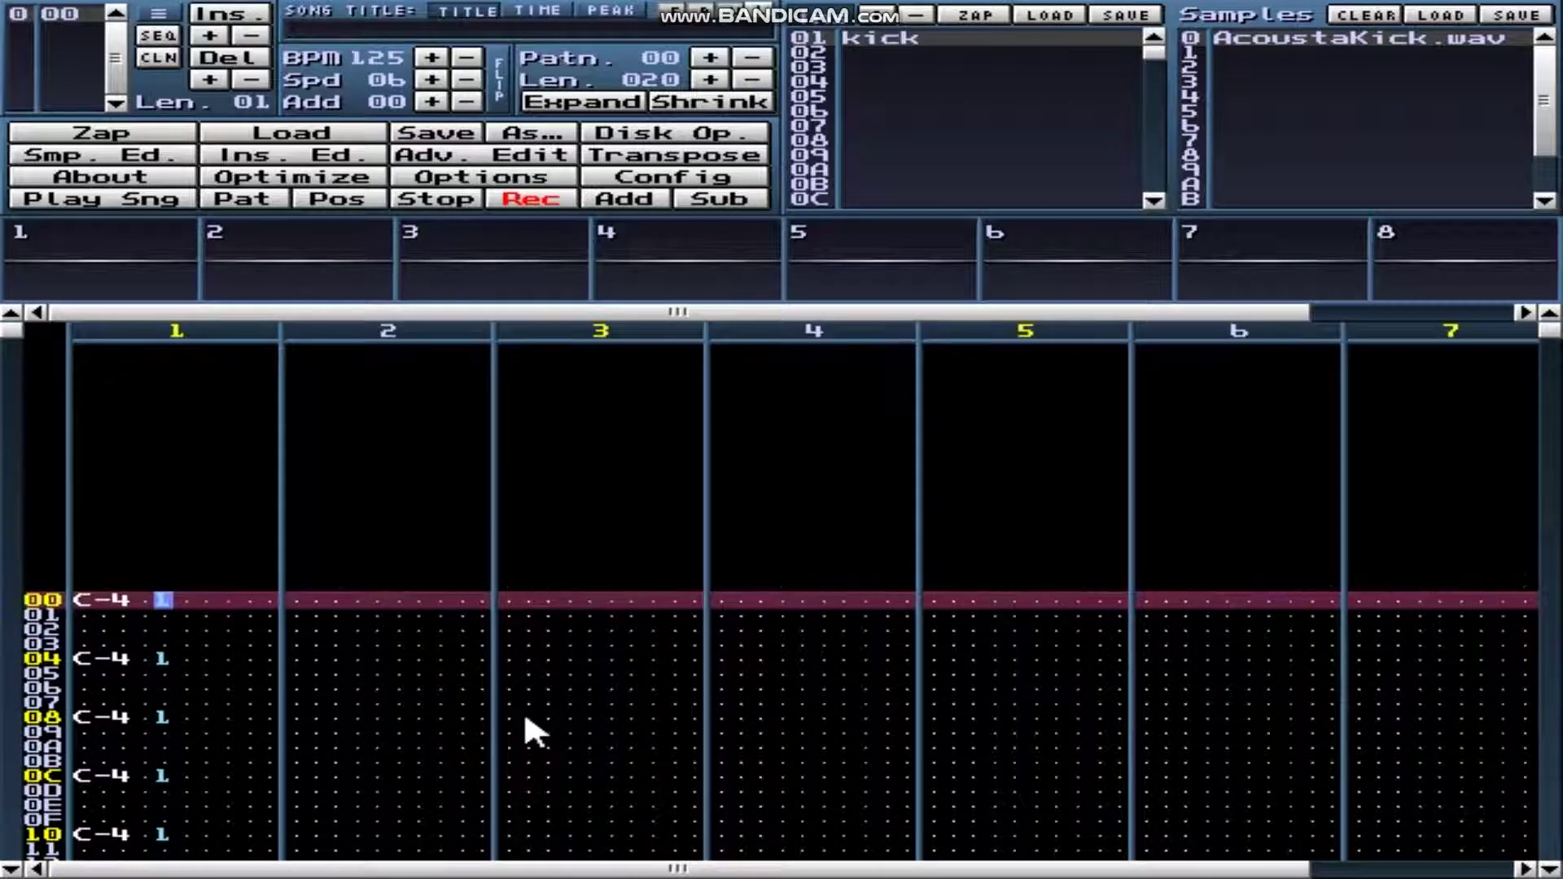
click(868, 52)
key(space)
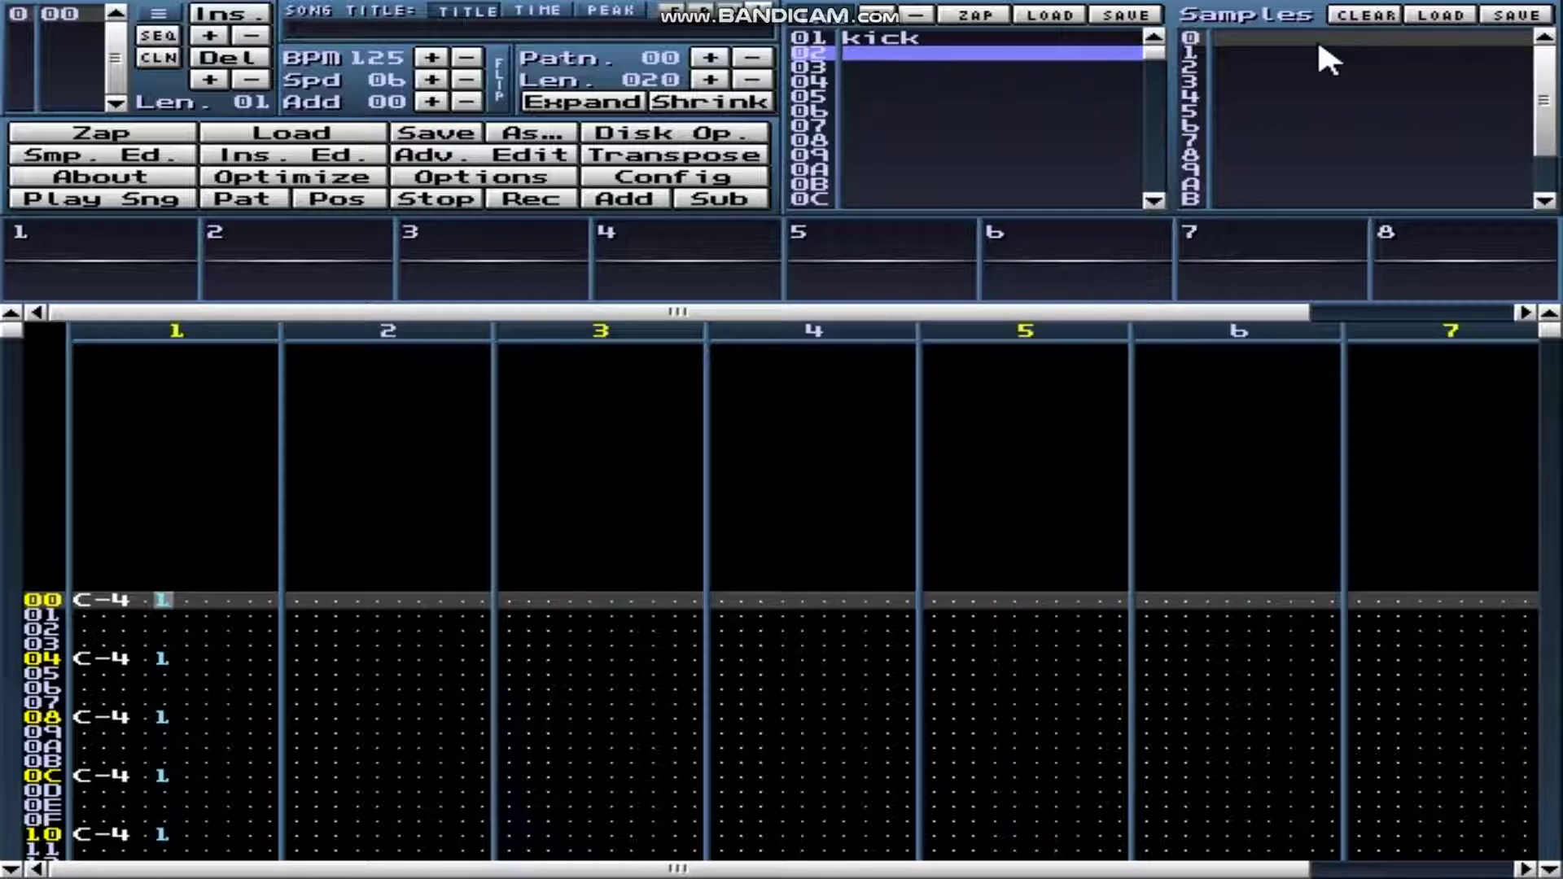
Pick the Pound snare 1 file for instrument 02's sample slot 0.
click(1346, 36)
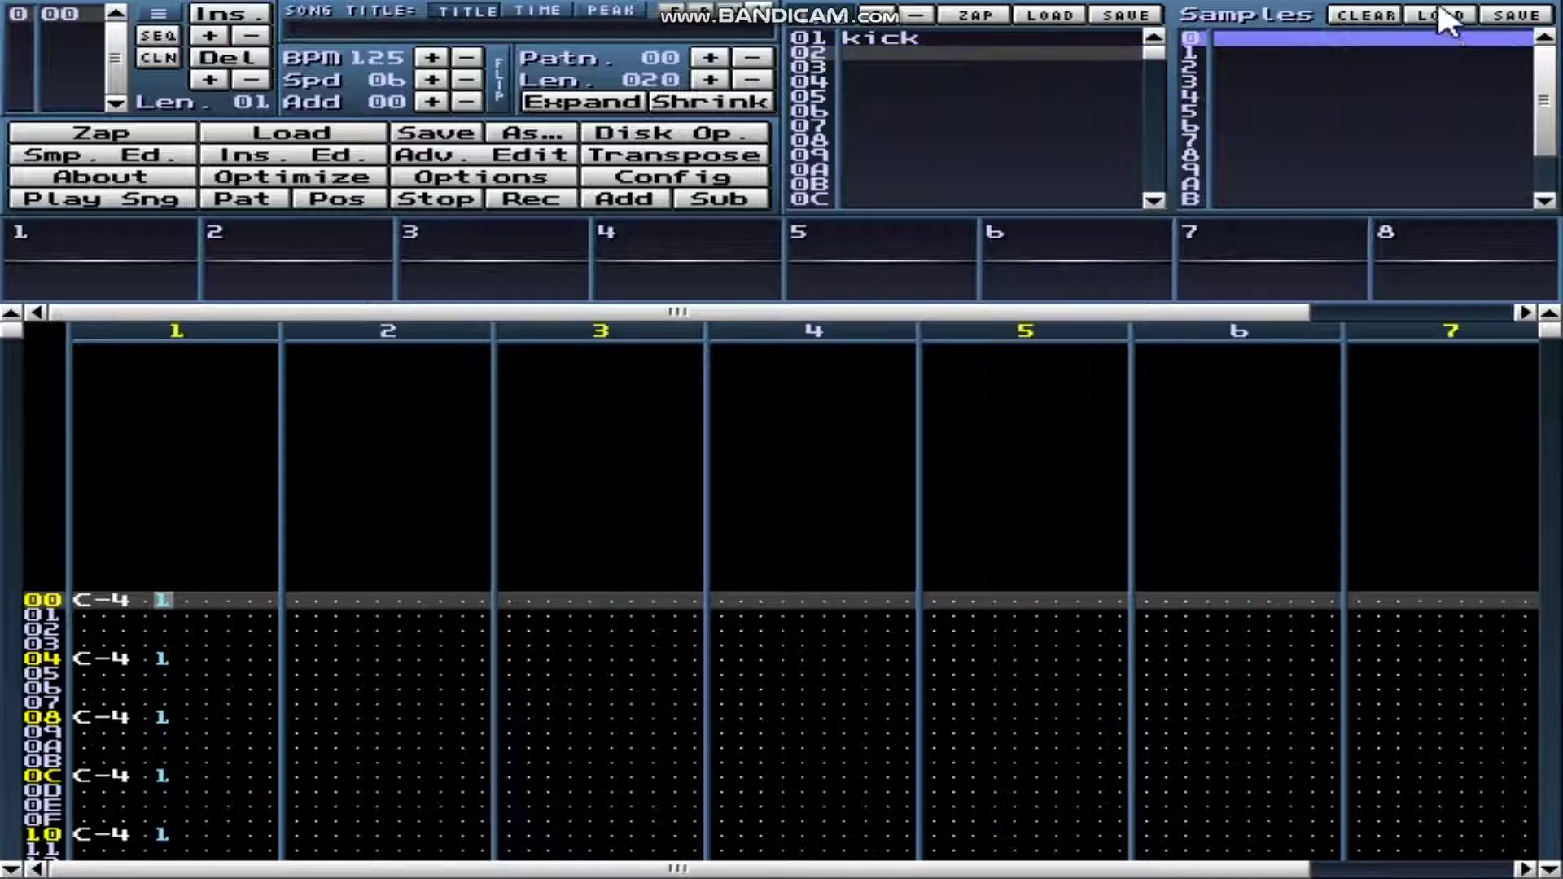
click(1435, 14)
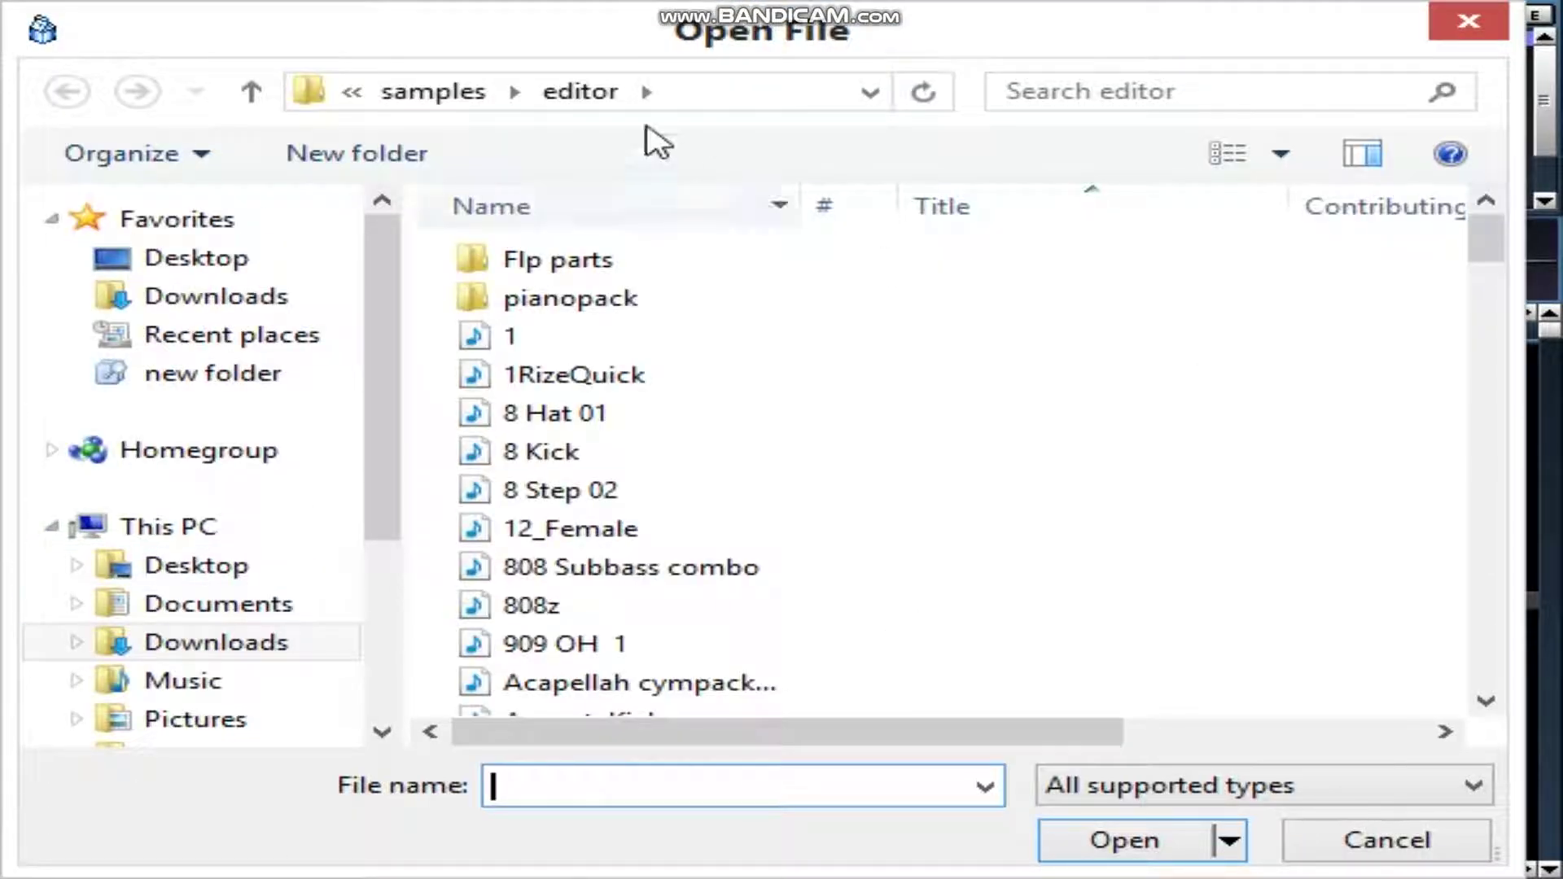
drag(1483, 244, 1476, 458)
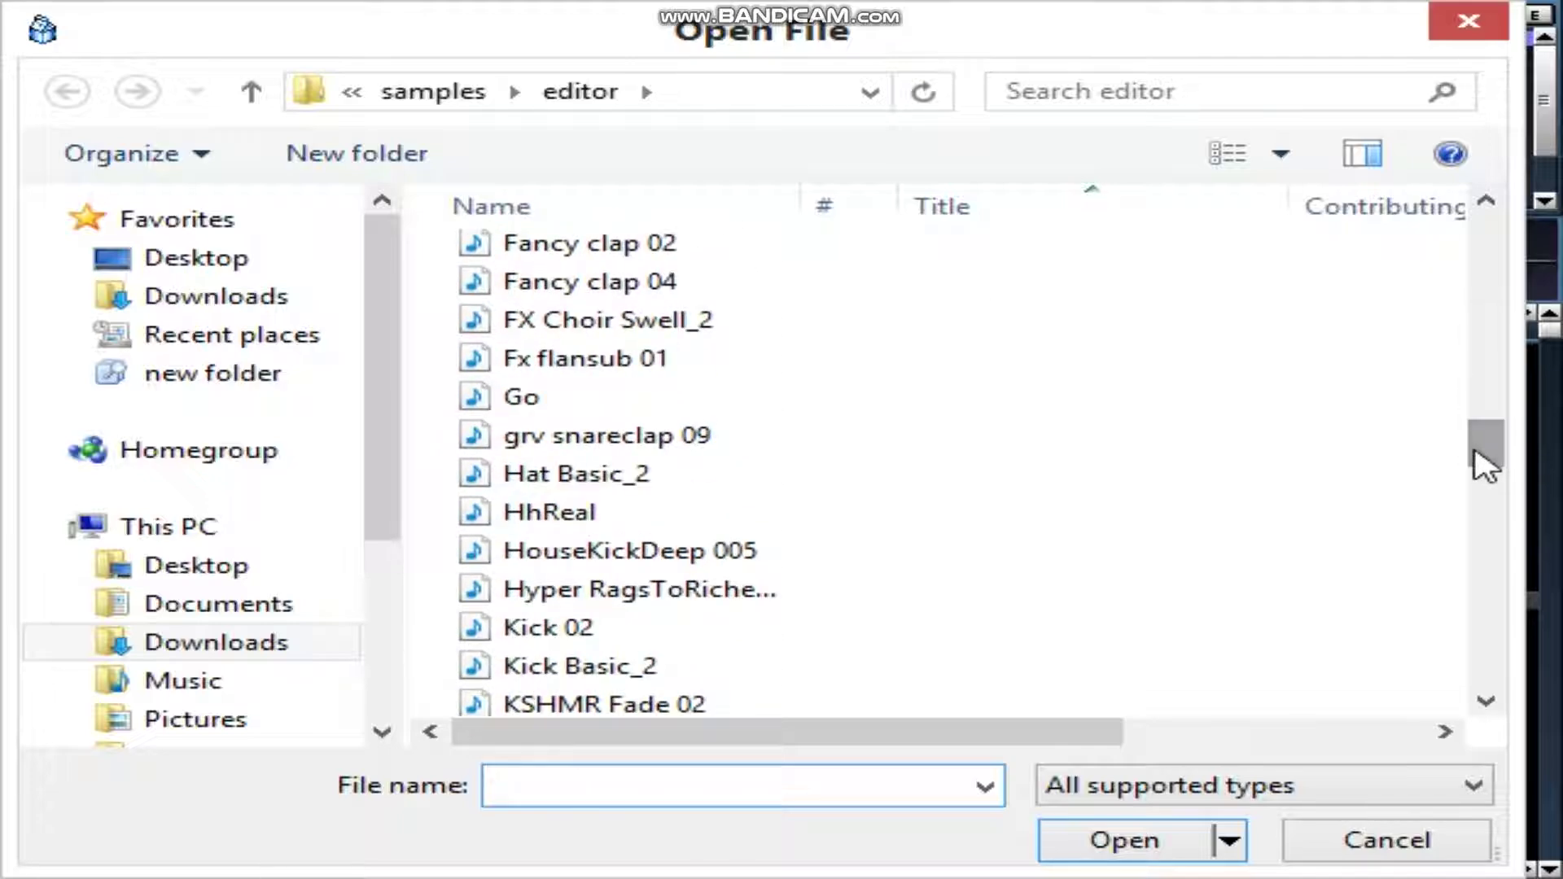
click(793, 283)
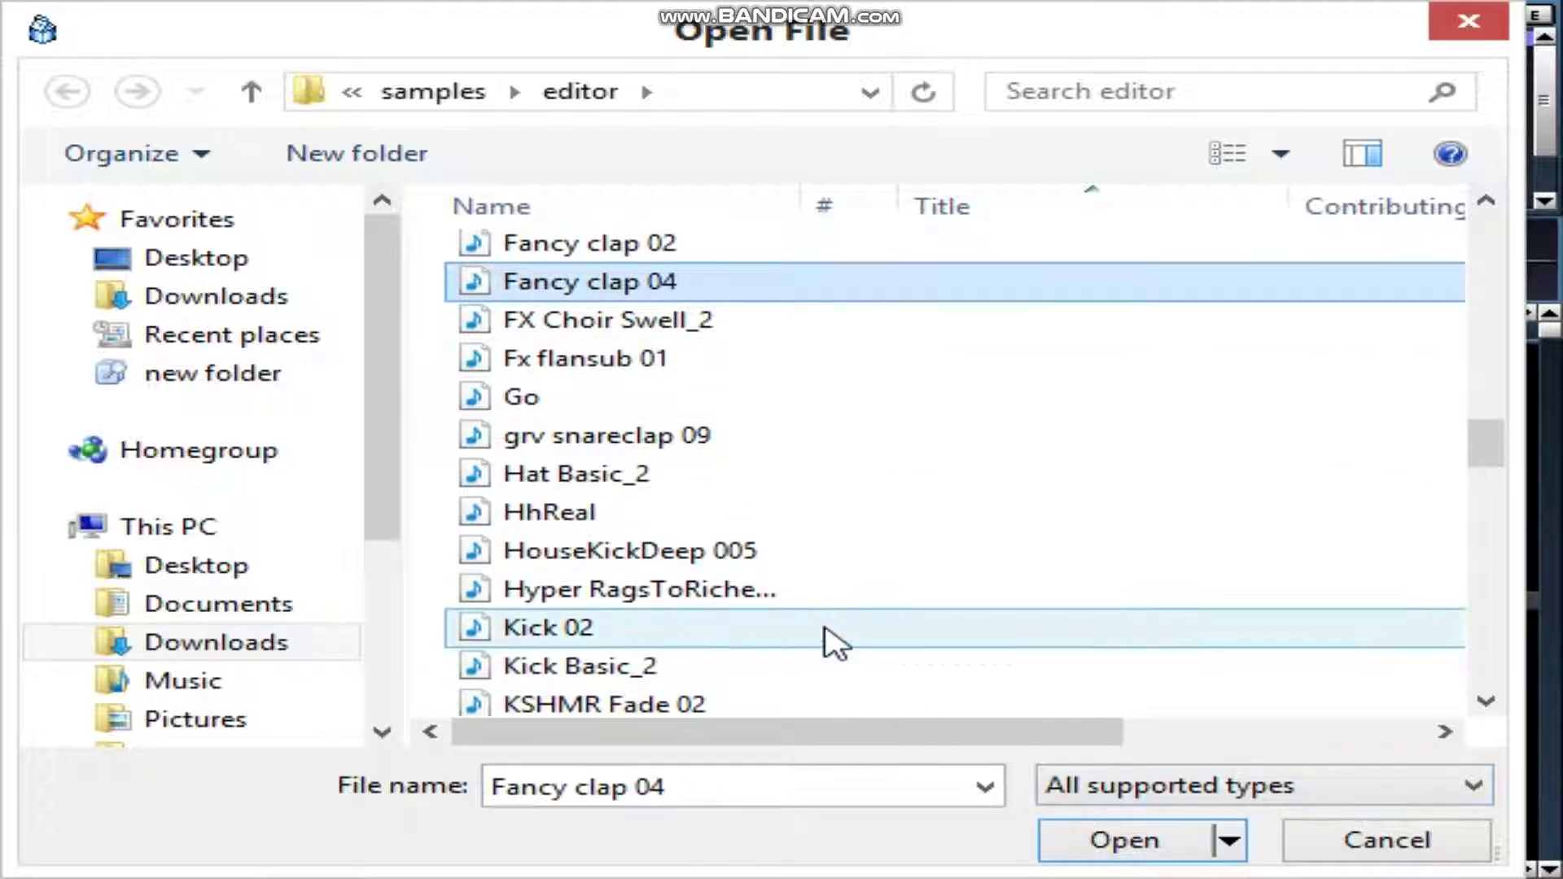
scroll(827, 633, down, 7)
scroll(827, 634, down, 1)
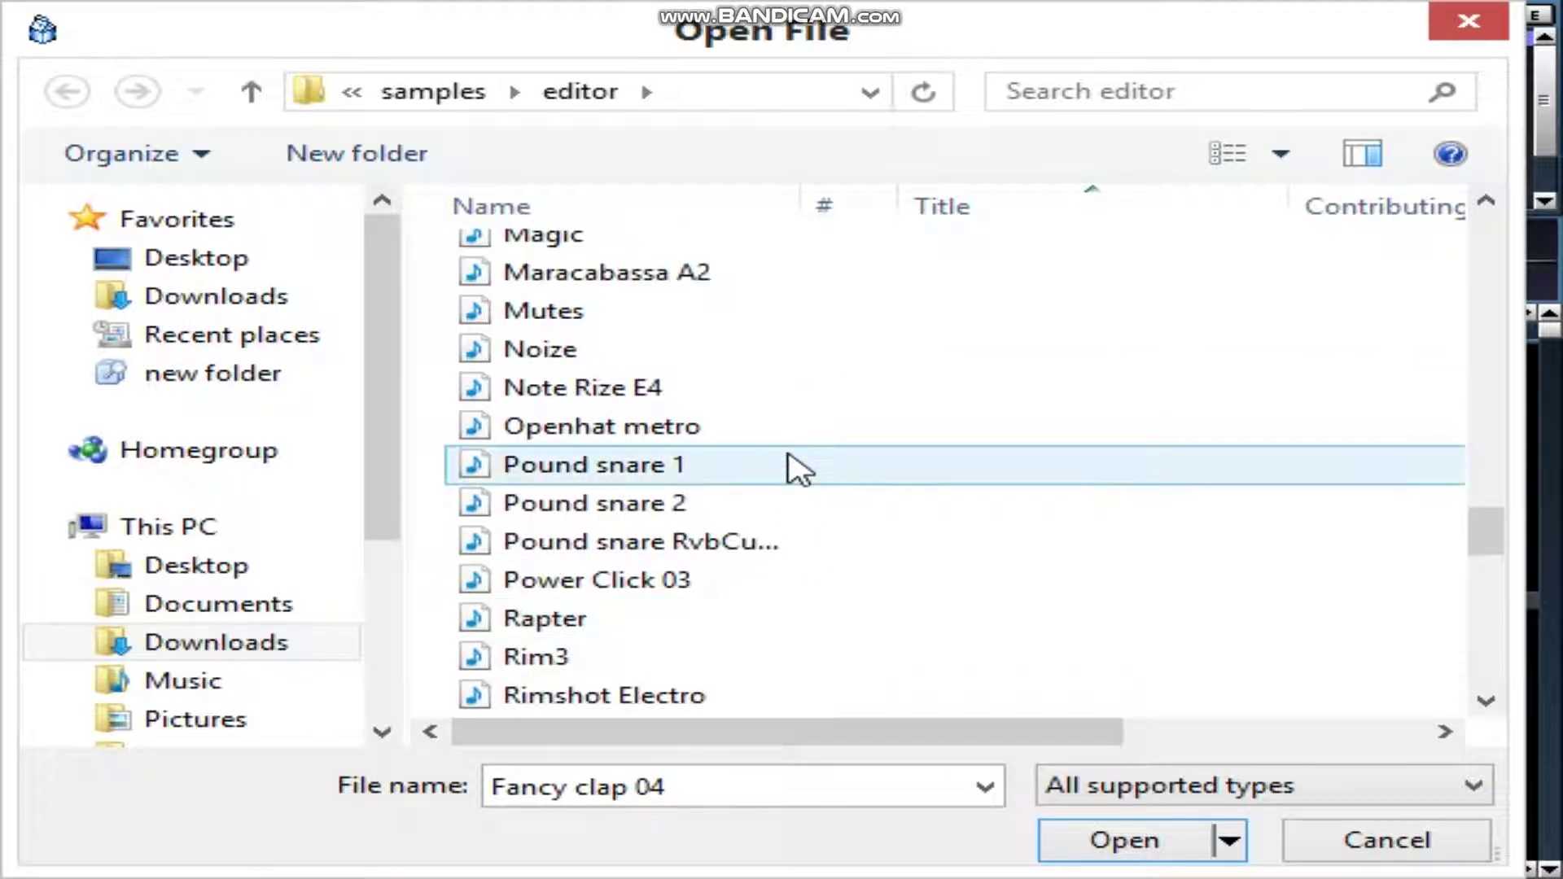
click(792, 467)
Load Pound snare 1 into instrument 02 and resume note entry in channel 2.
click(1187, 861)
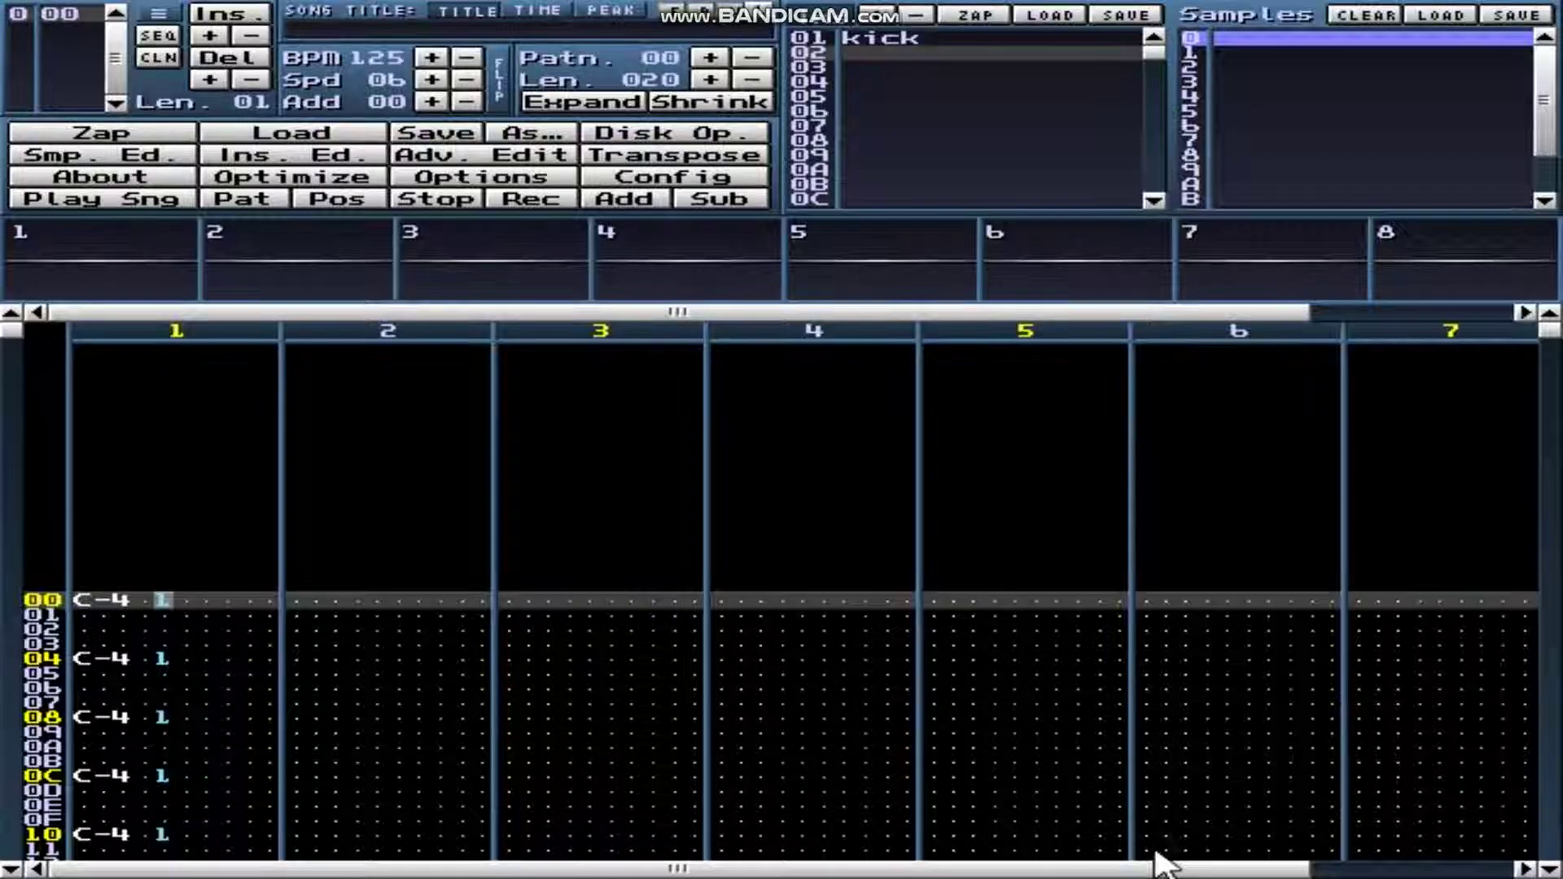
scroll(294, 622, down, 3)
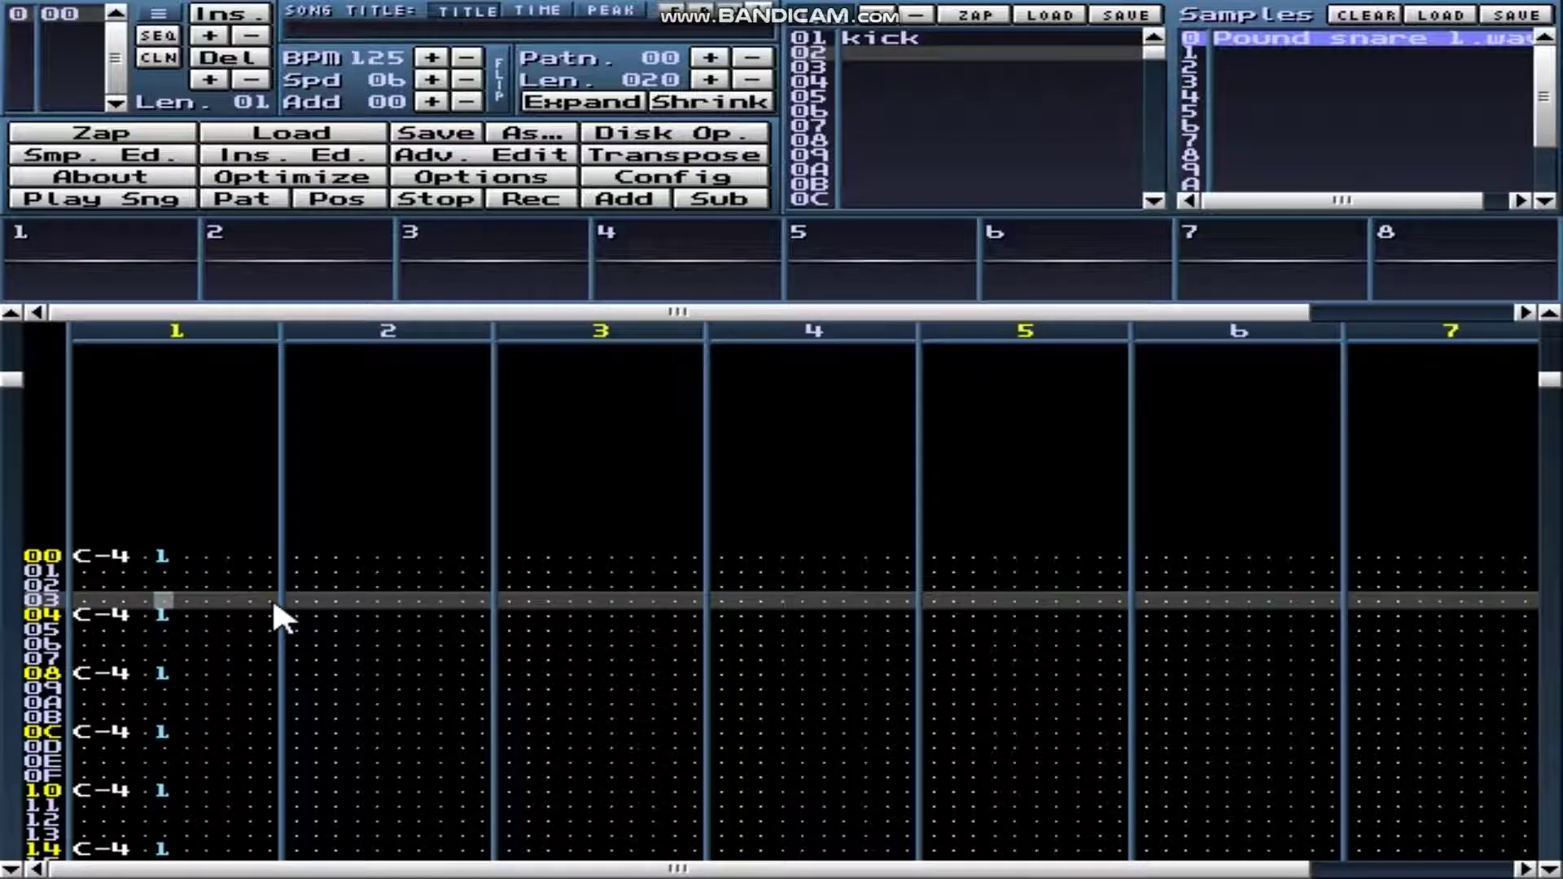
scroll(287, 610, down, 1)
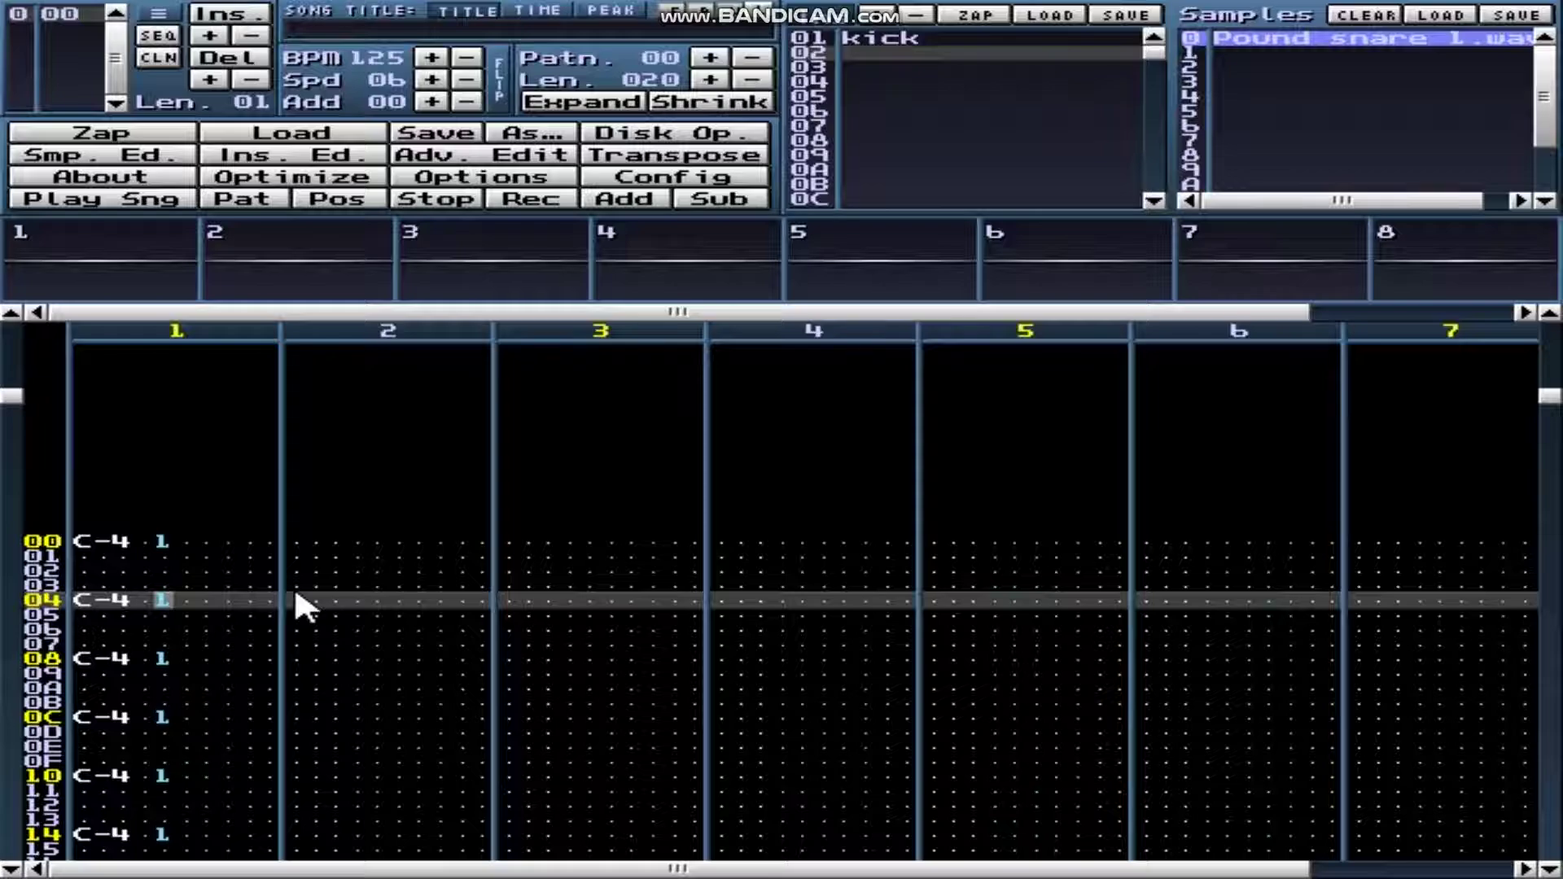
click(296, 593)
key(space)
Enter C-4 snare notes on rows 04, 0C, 14 and 1C of channel 2.
scroll(291, 605, down, 1)
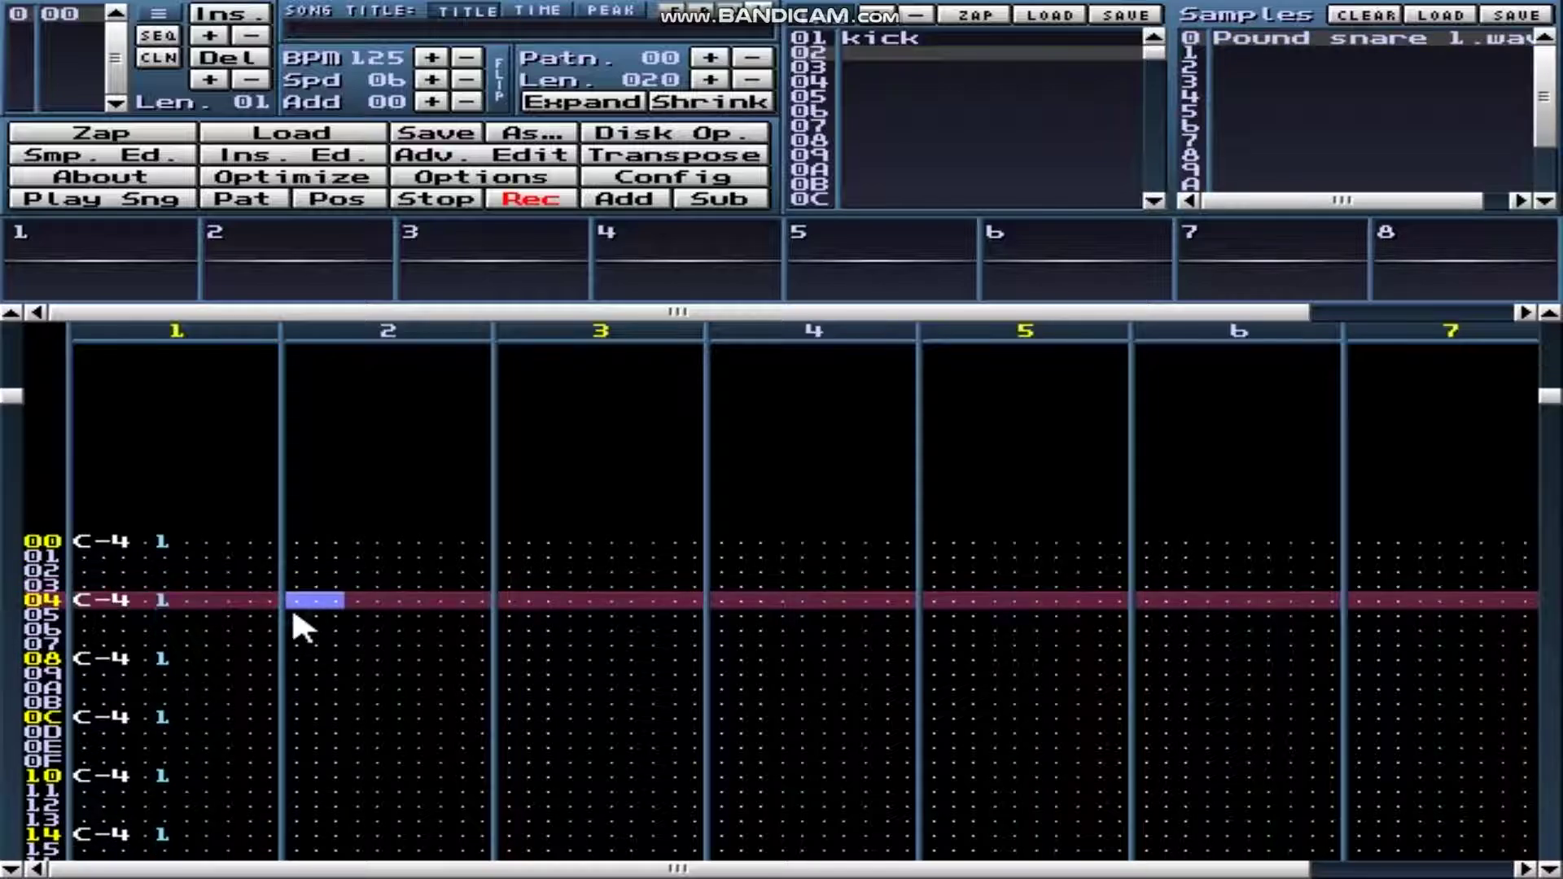
key(z)
scroll(291, 606, down, 5)
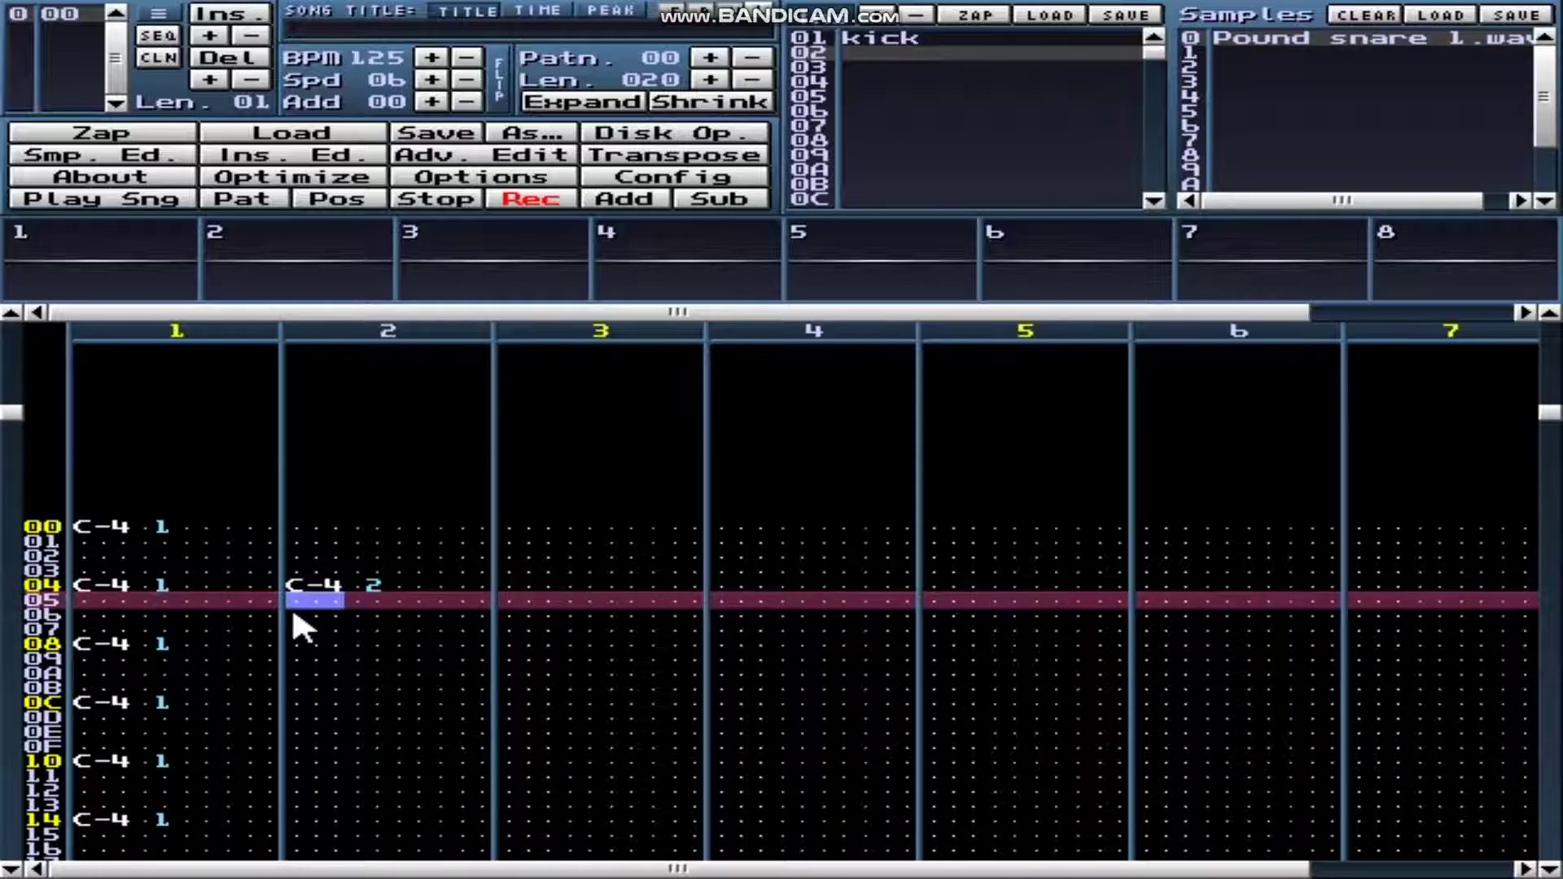
scroll(292, 606, down, 3)
key(z)
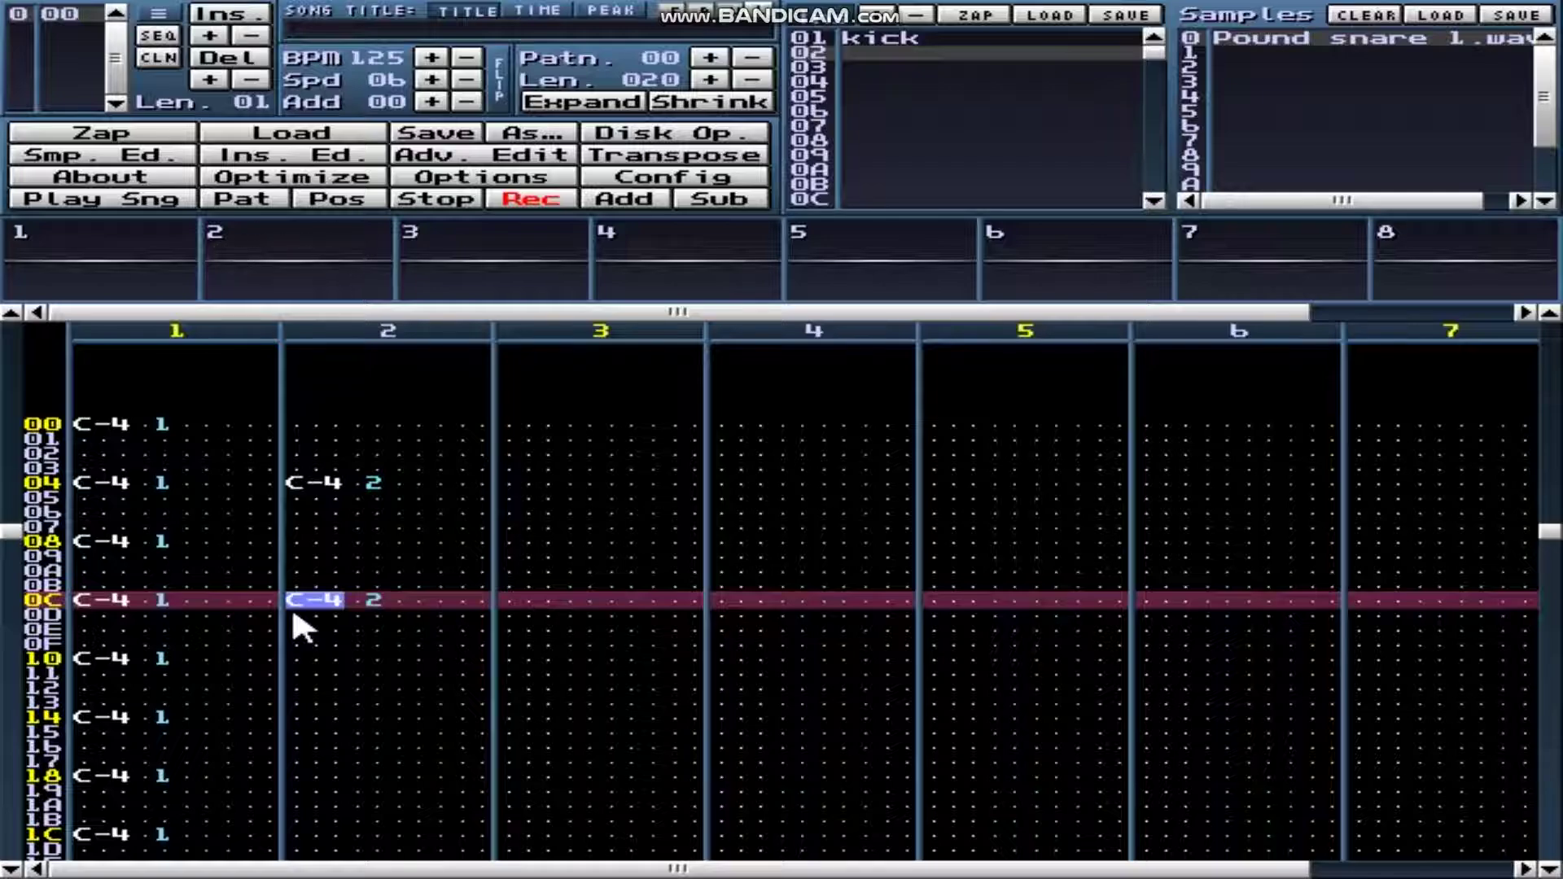
scroll(292, 606, down, 2)
scroll(291, 605, down, 6)
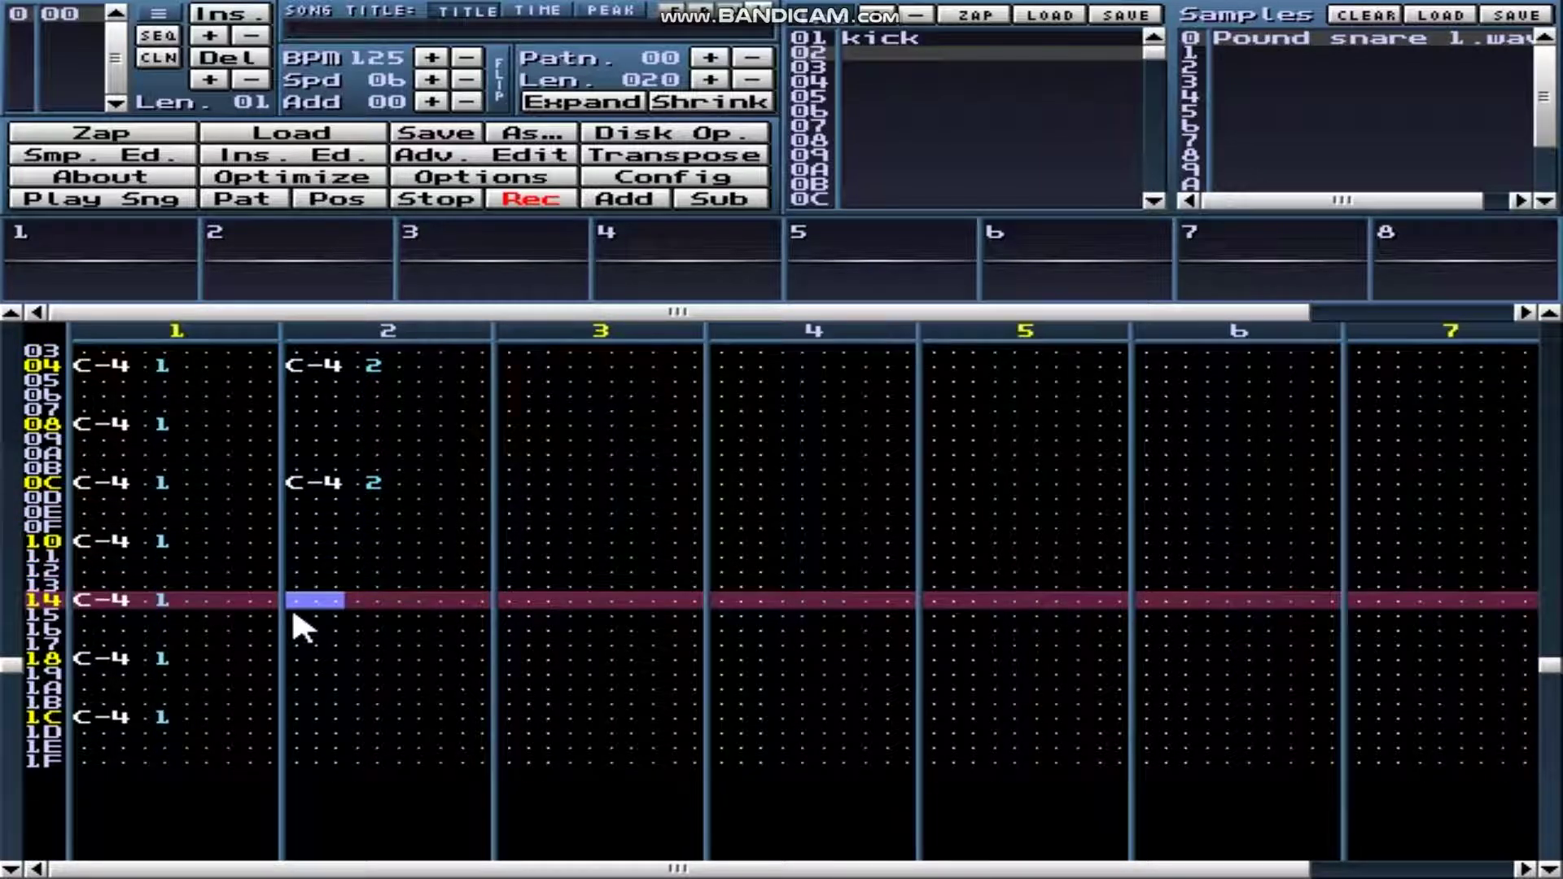
key(z)
scroll(291, 606, down, 8)
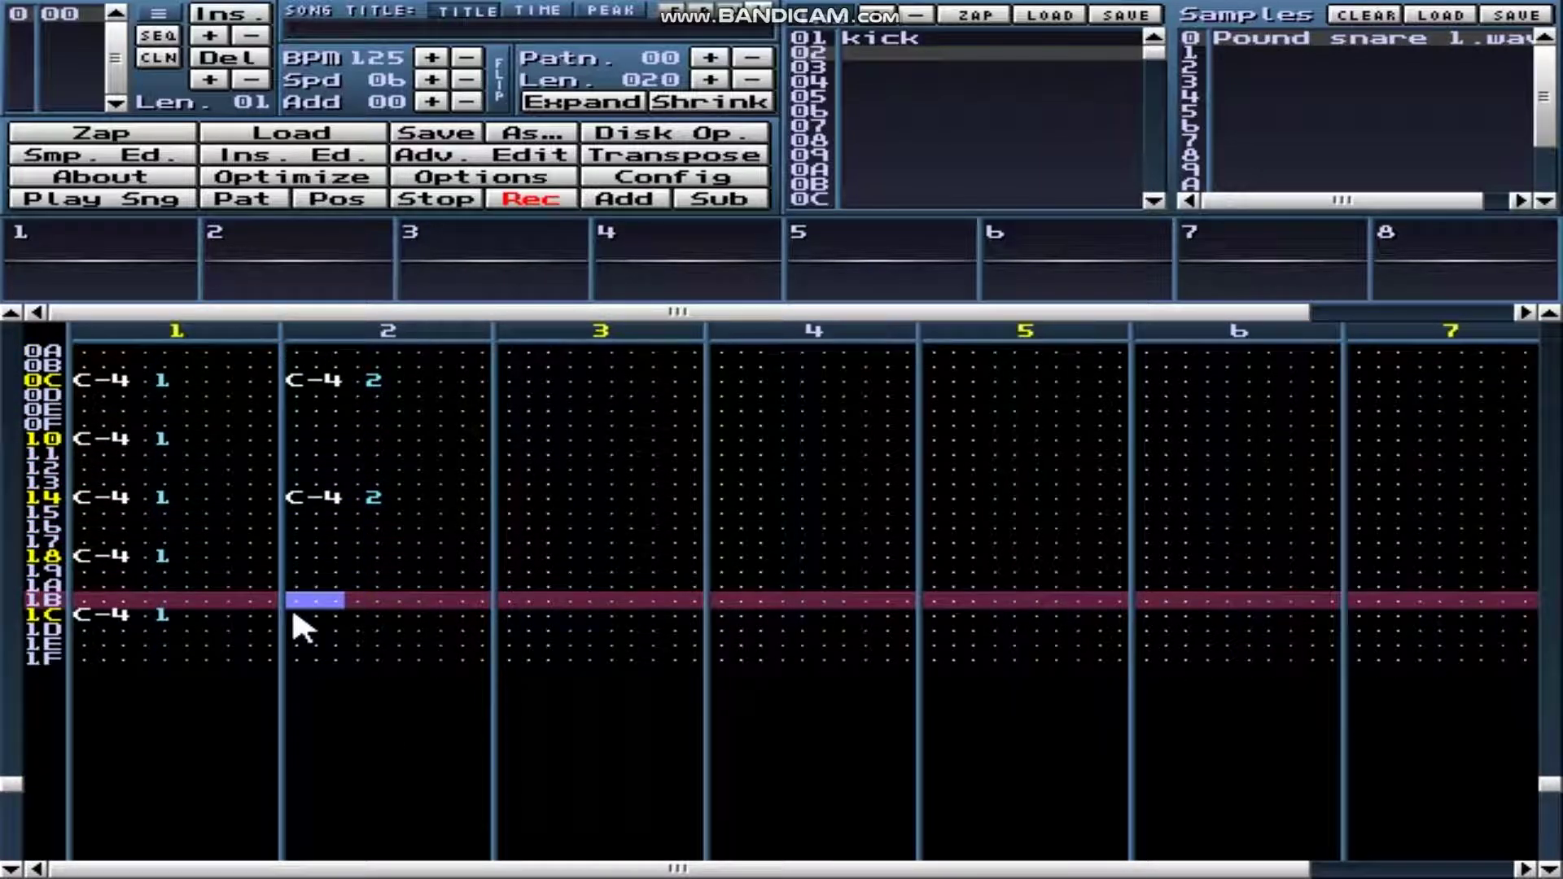
key(z)
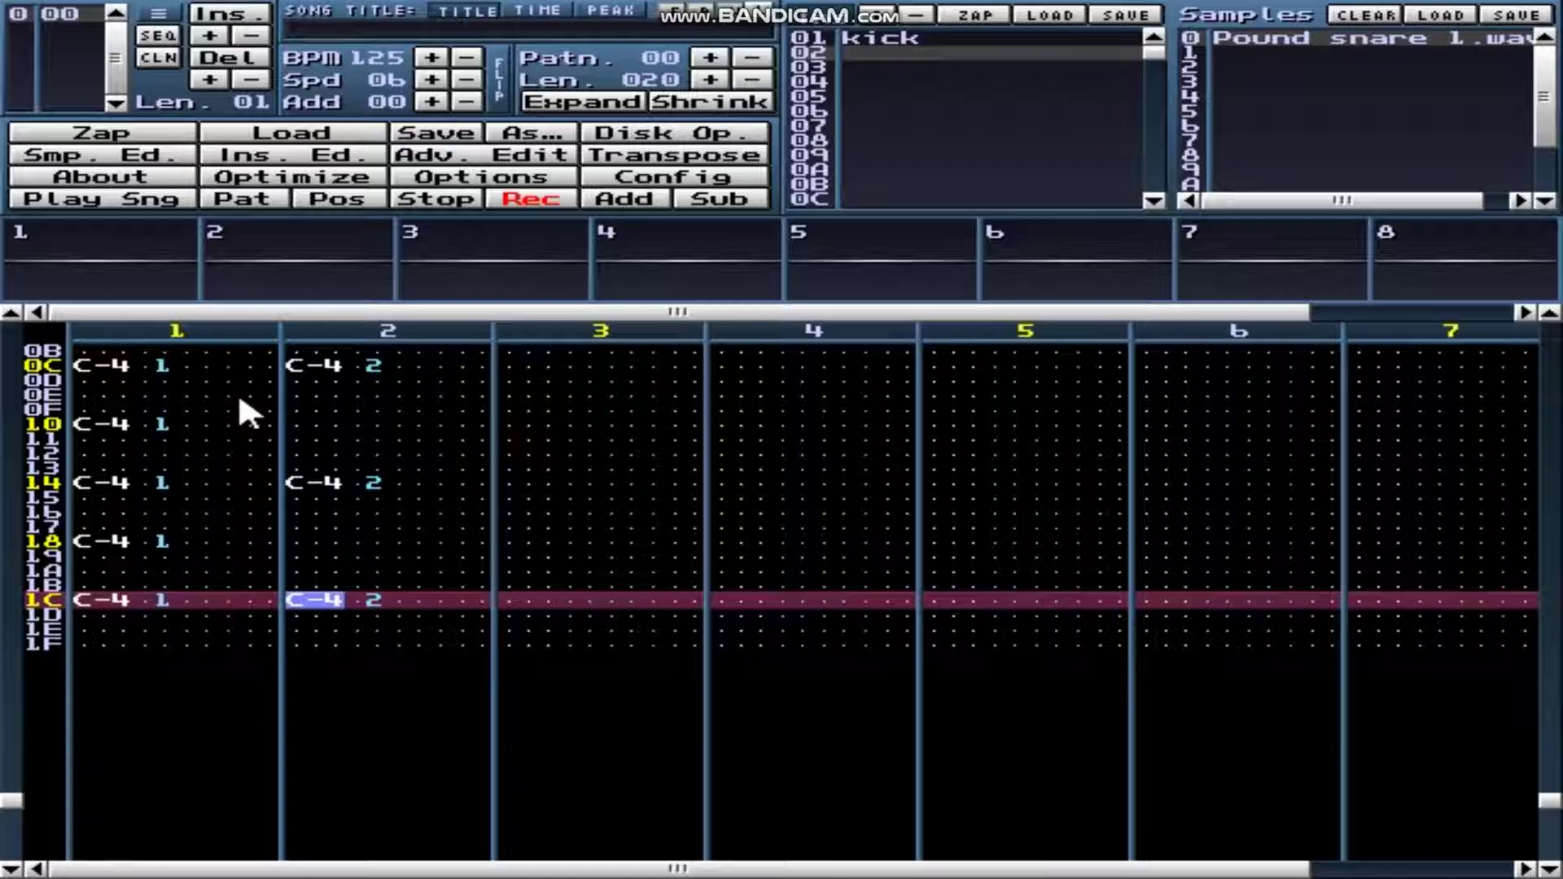
scroll(339, 462, up, 13)
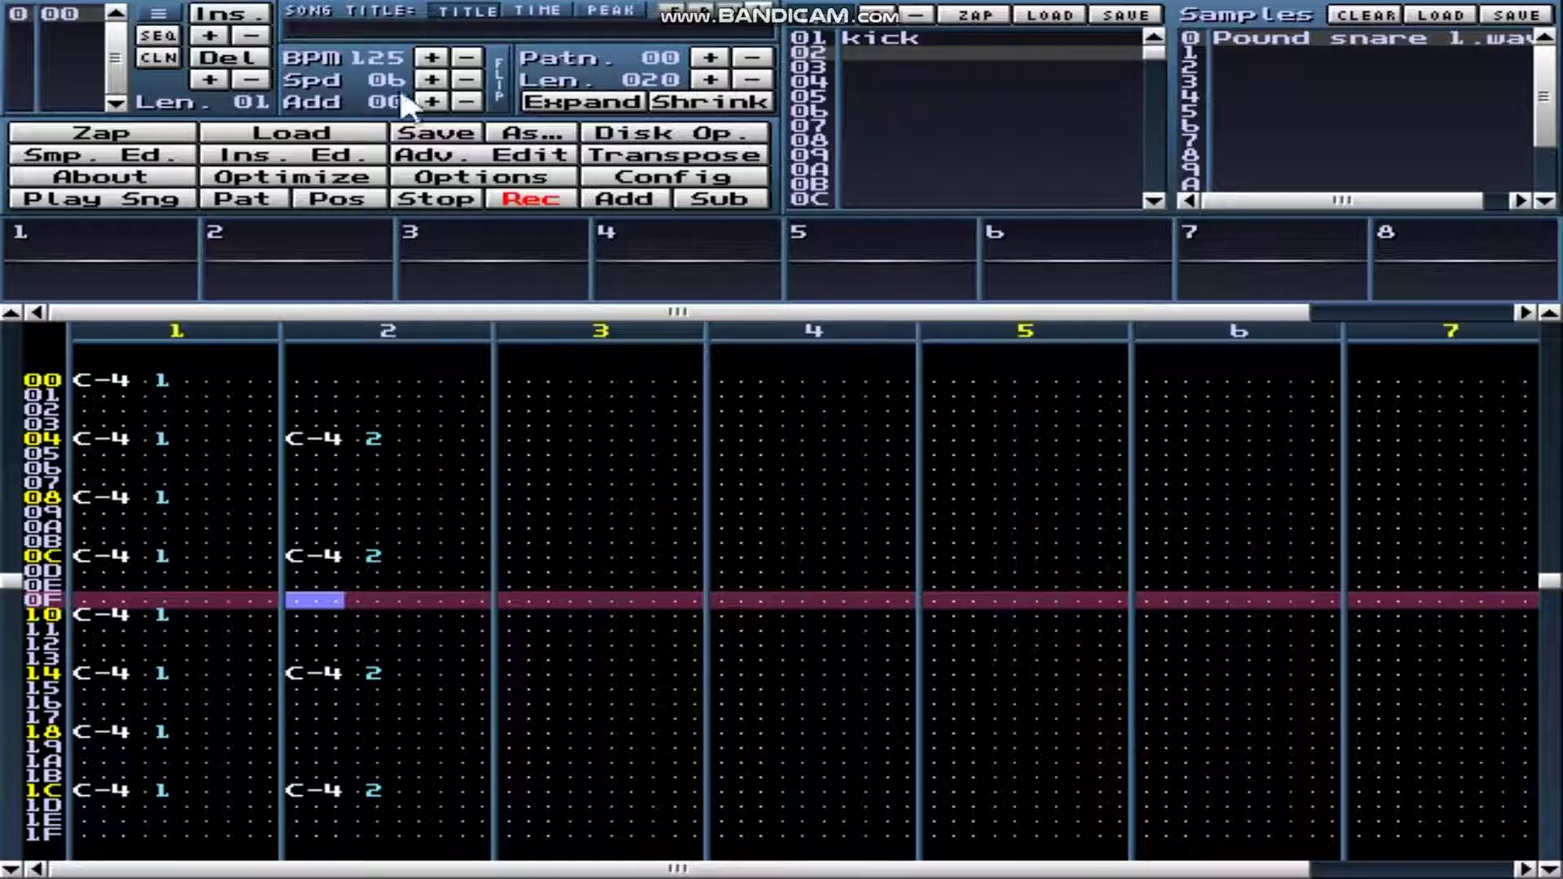
Lower the tempo from 125 to 105 BPM, then play and stop the song.
click(467, 59)
click(468, 60)
click(470, 65)
click(468, 59)
click(467, 59)
click(467, 59)
click(467, 59)
click(147, 203)
click(453, 207)
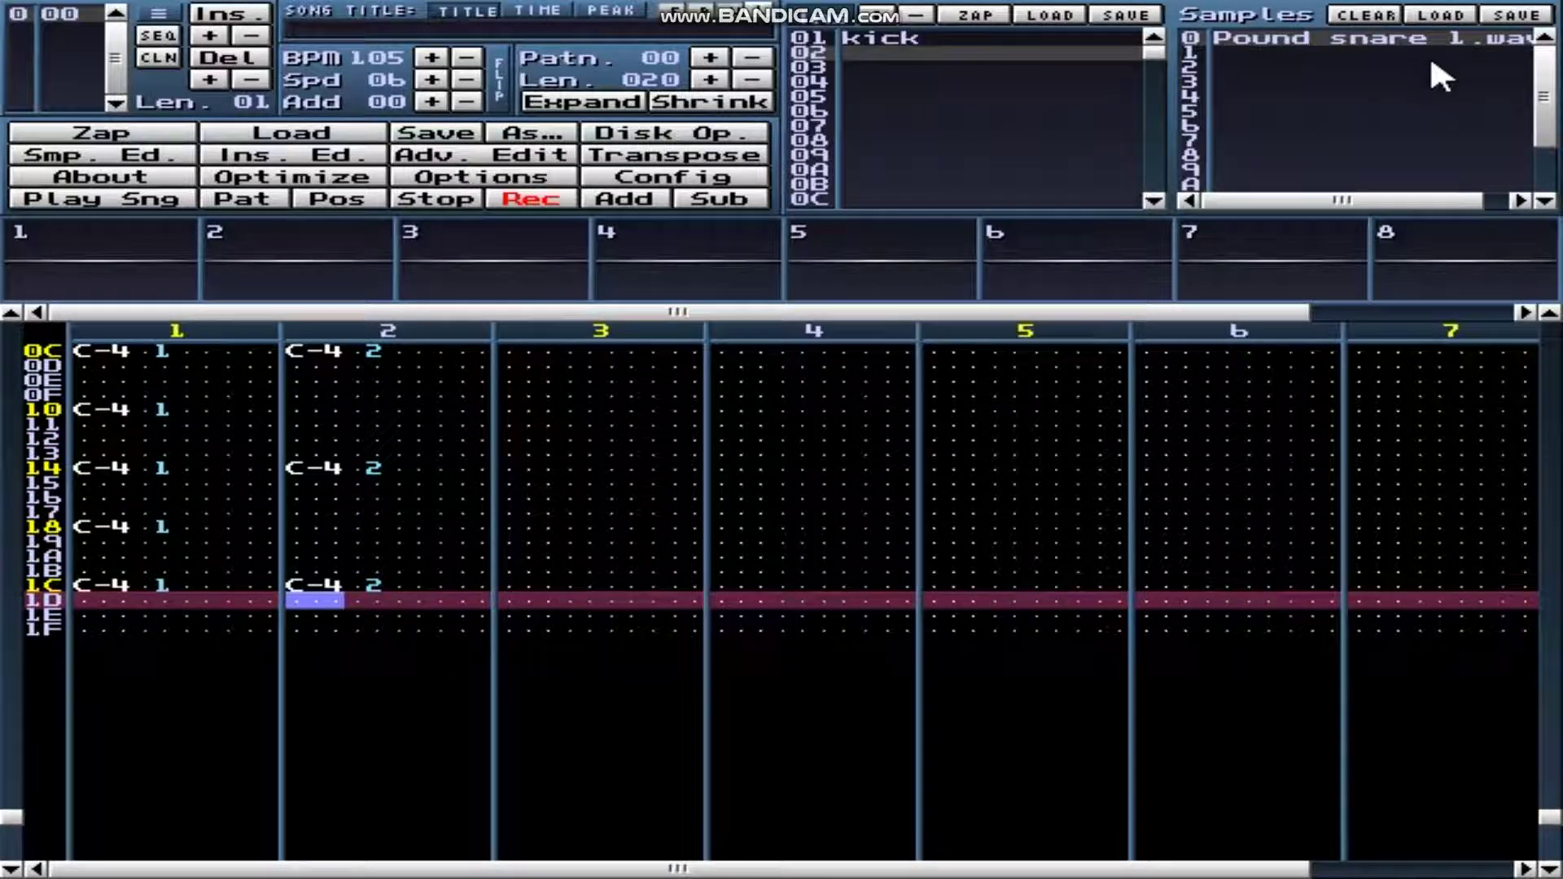
Set the Pound snare 1 sample's volume to 50% in the sample editor.
click(1400, 37)
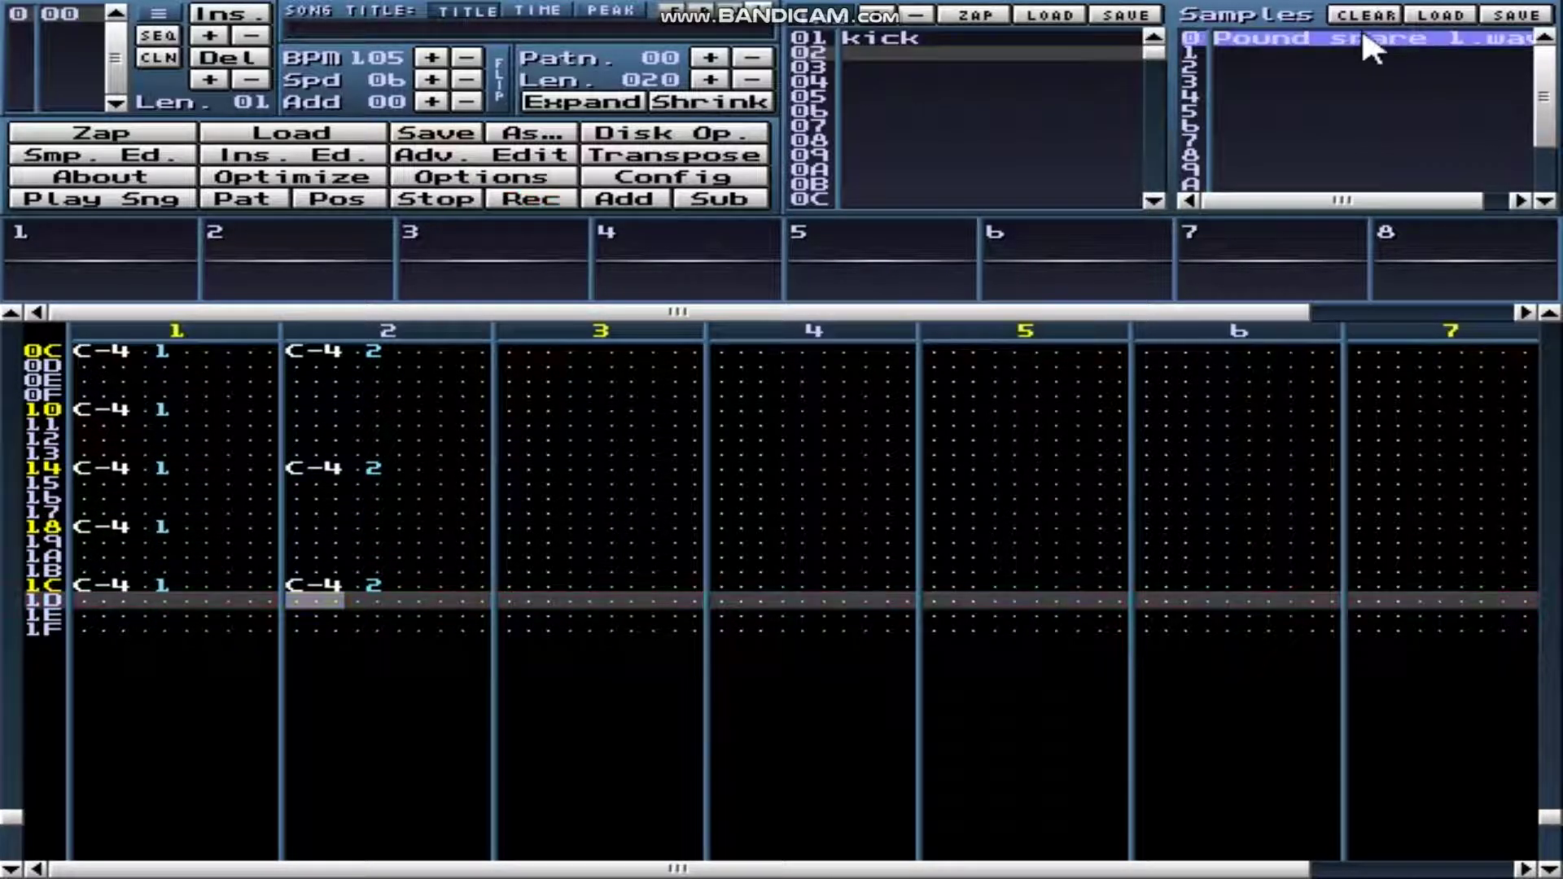
click(165, 161)
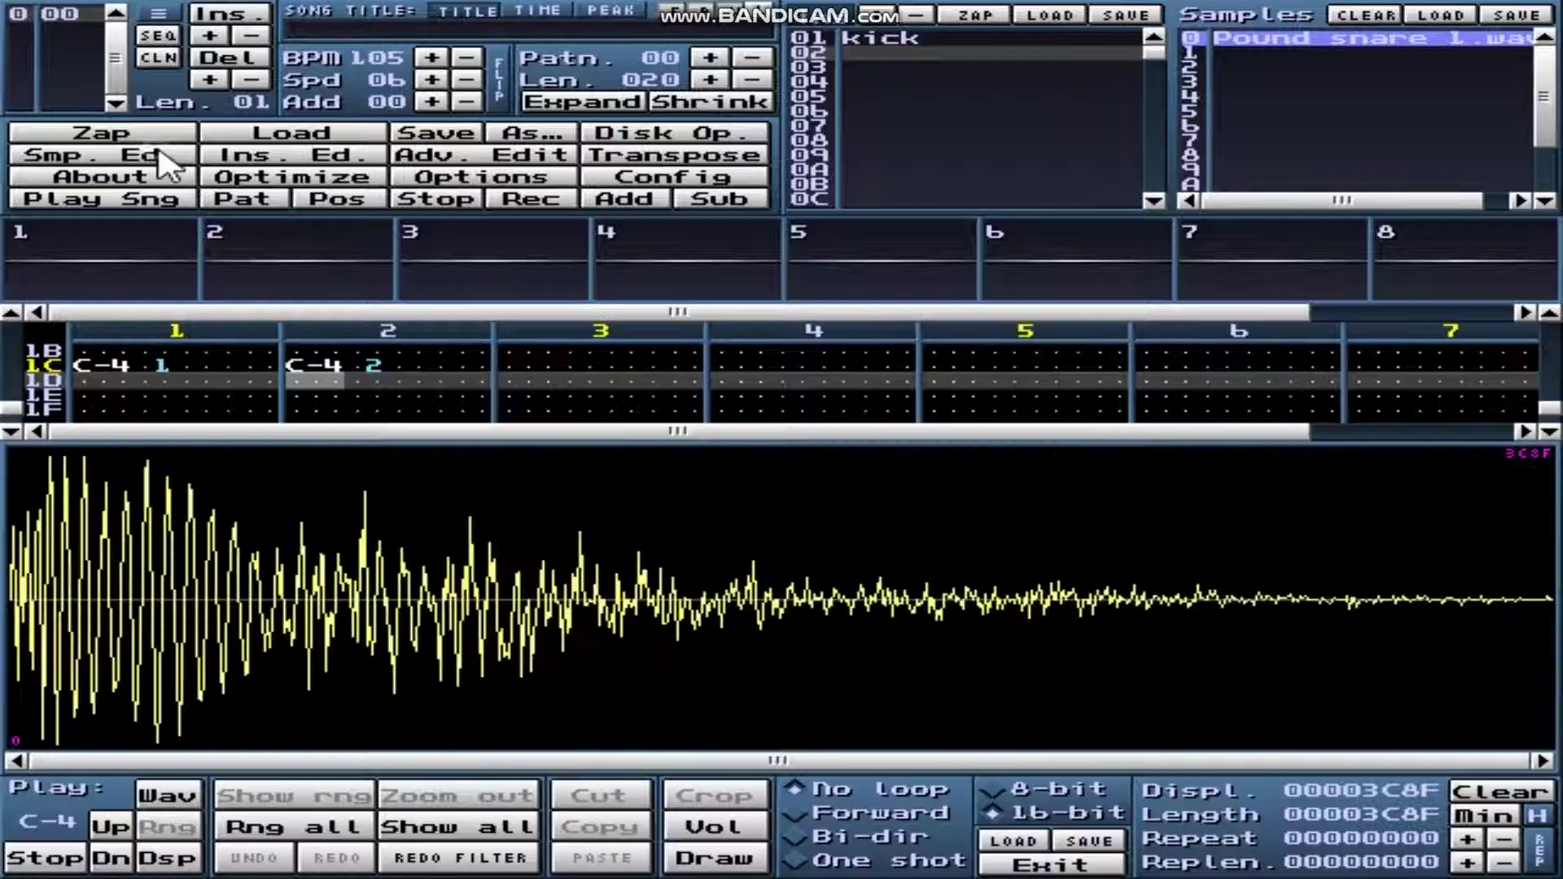
click(738, 831)
click(722, 501)
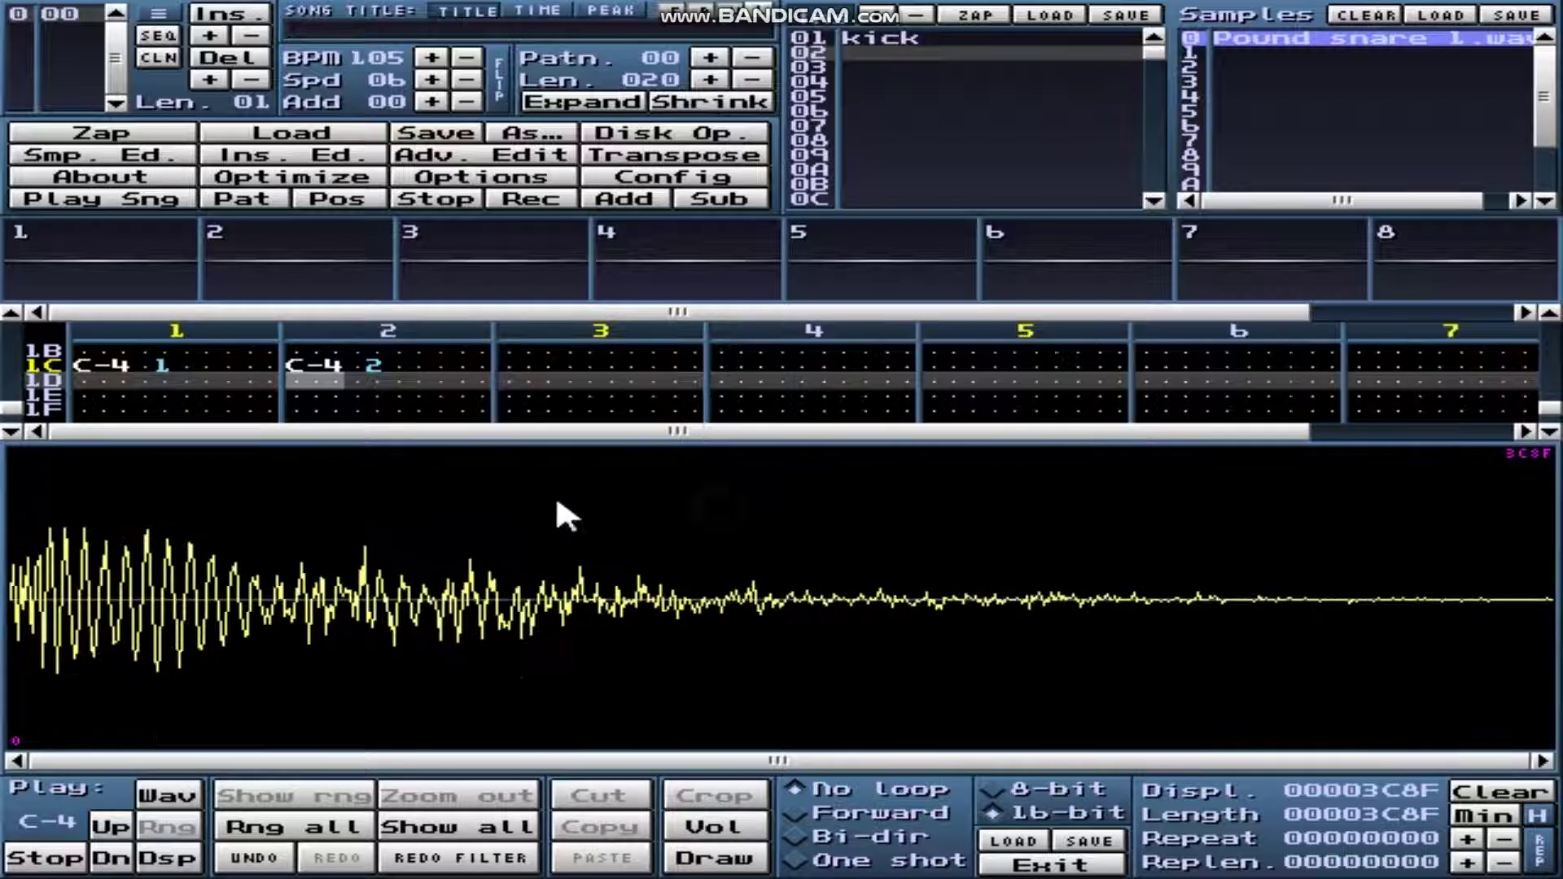
click(1017, 37)
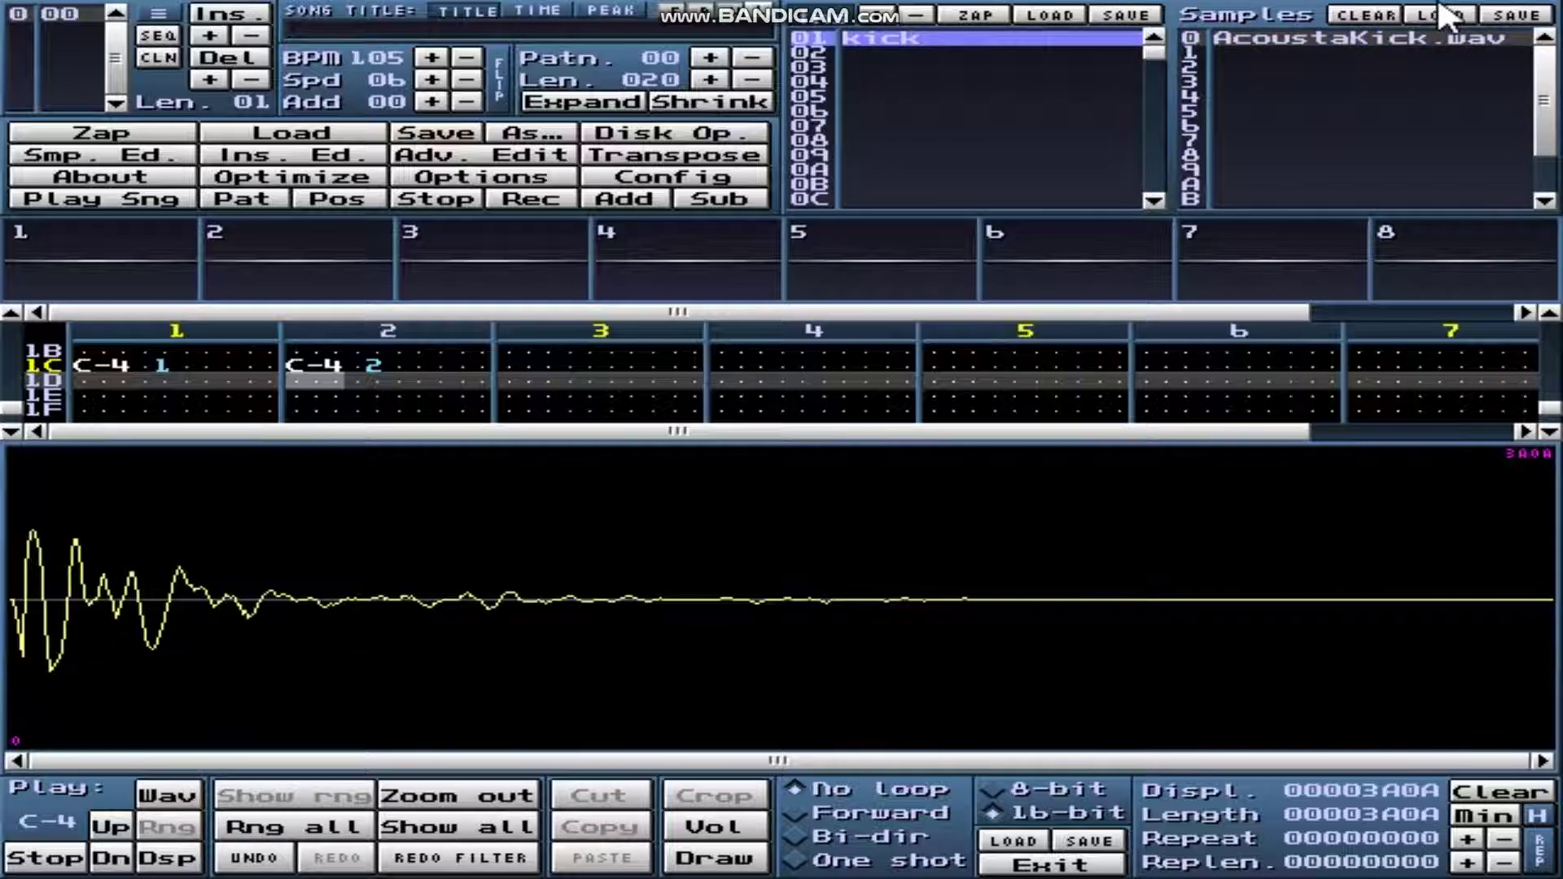
Load VEDM Bassdrum 010 as the kick sample and preview it.
click(1439, 15)
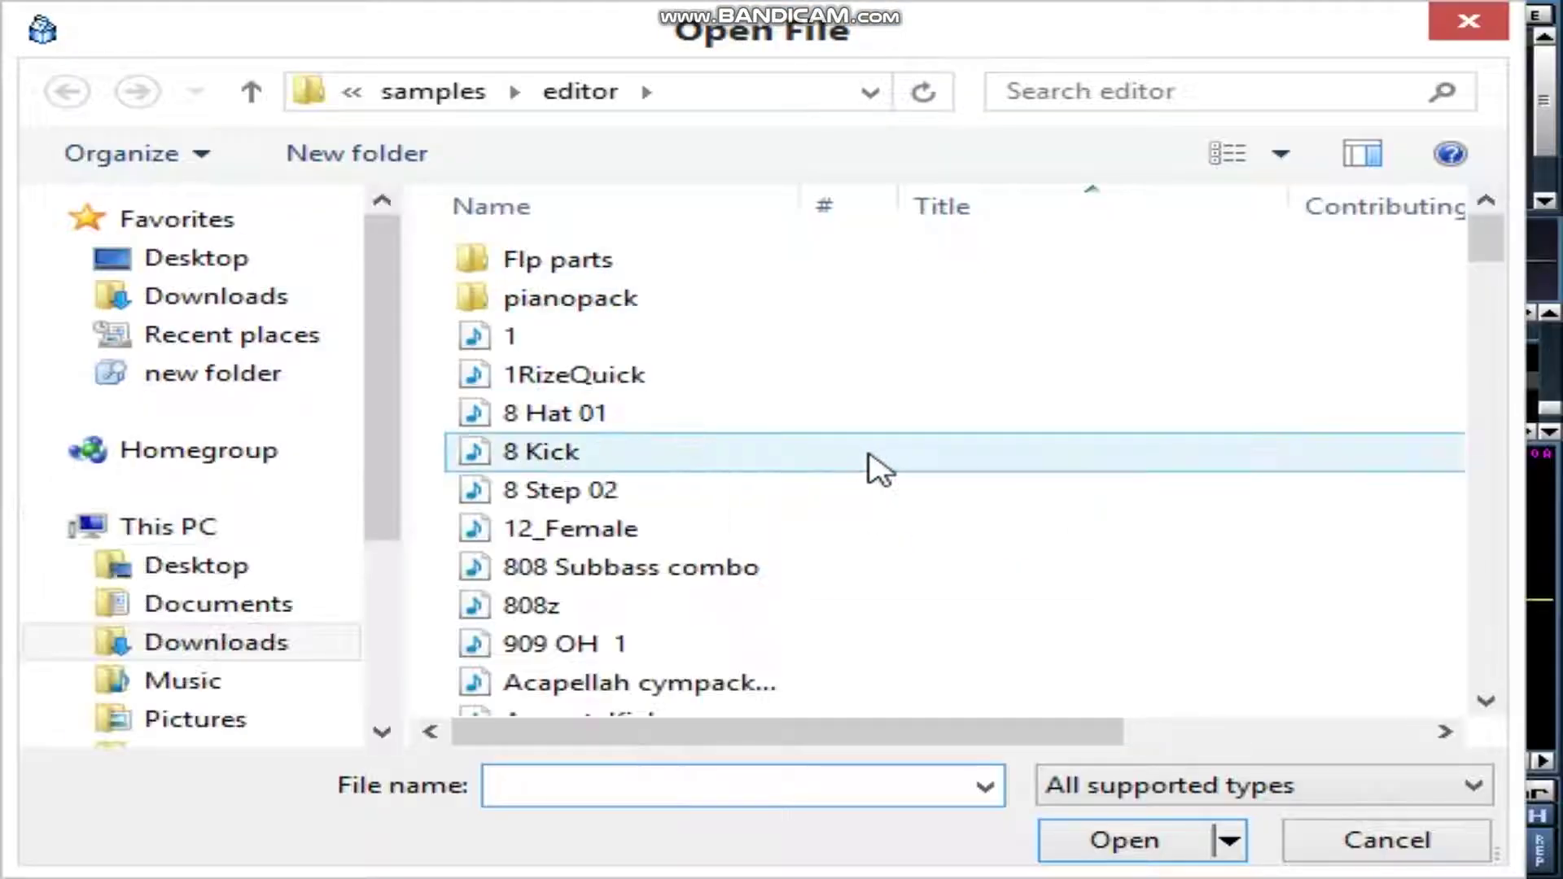
drag(1477, 236, 1538, 675)
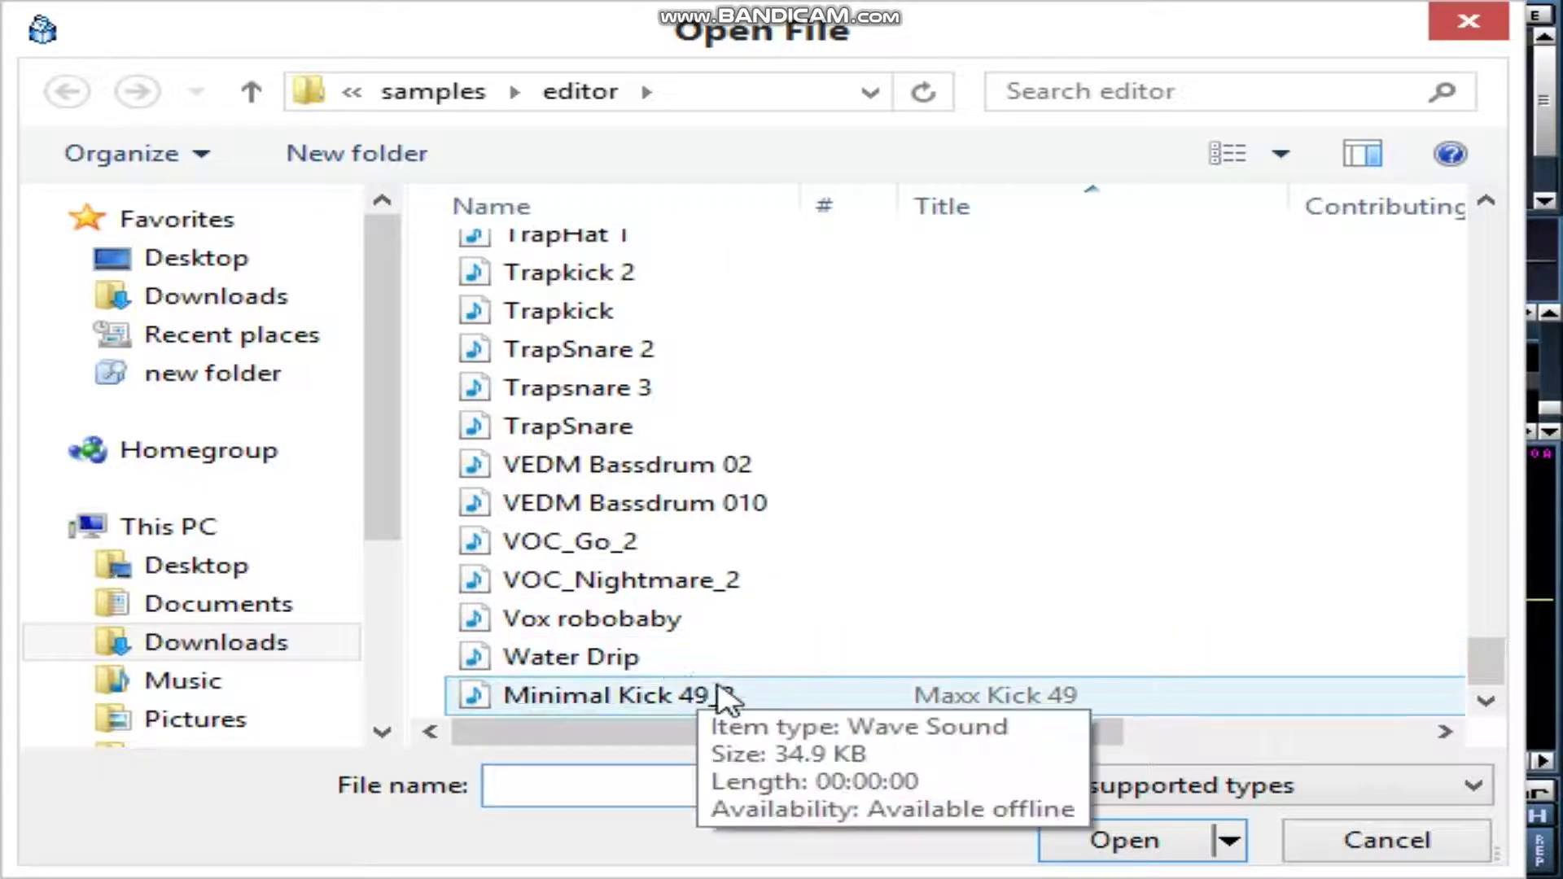
click(714, 464)
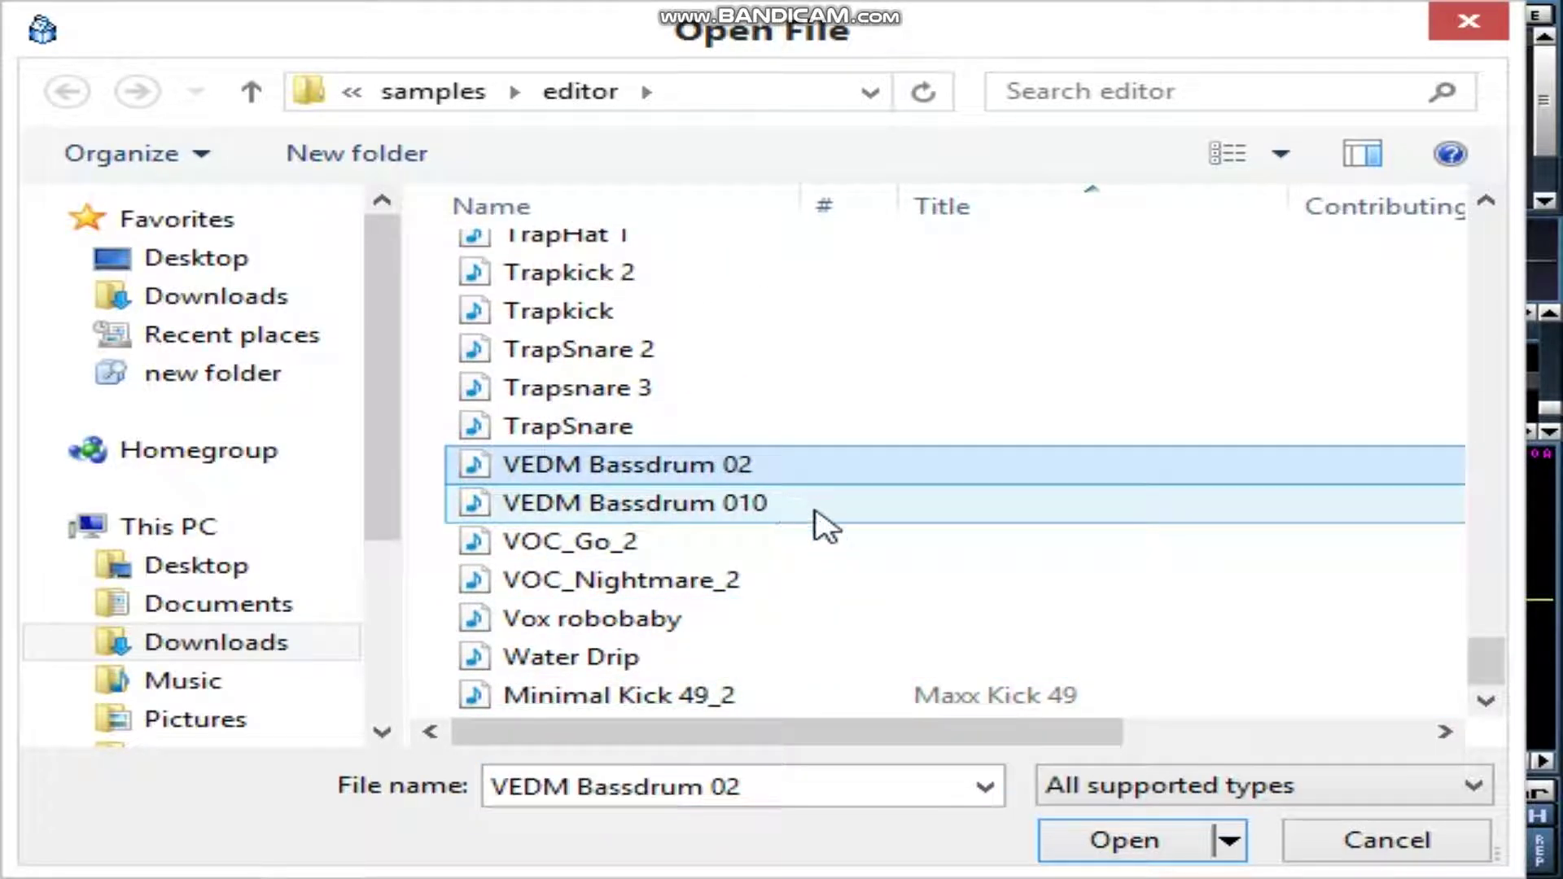
click(821, 507)
click(1168, 840)
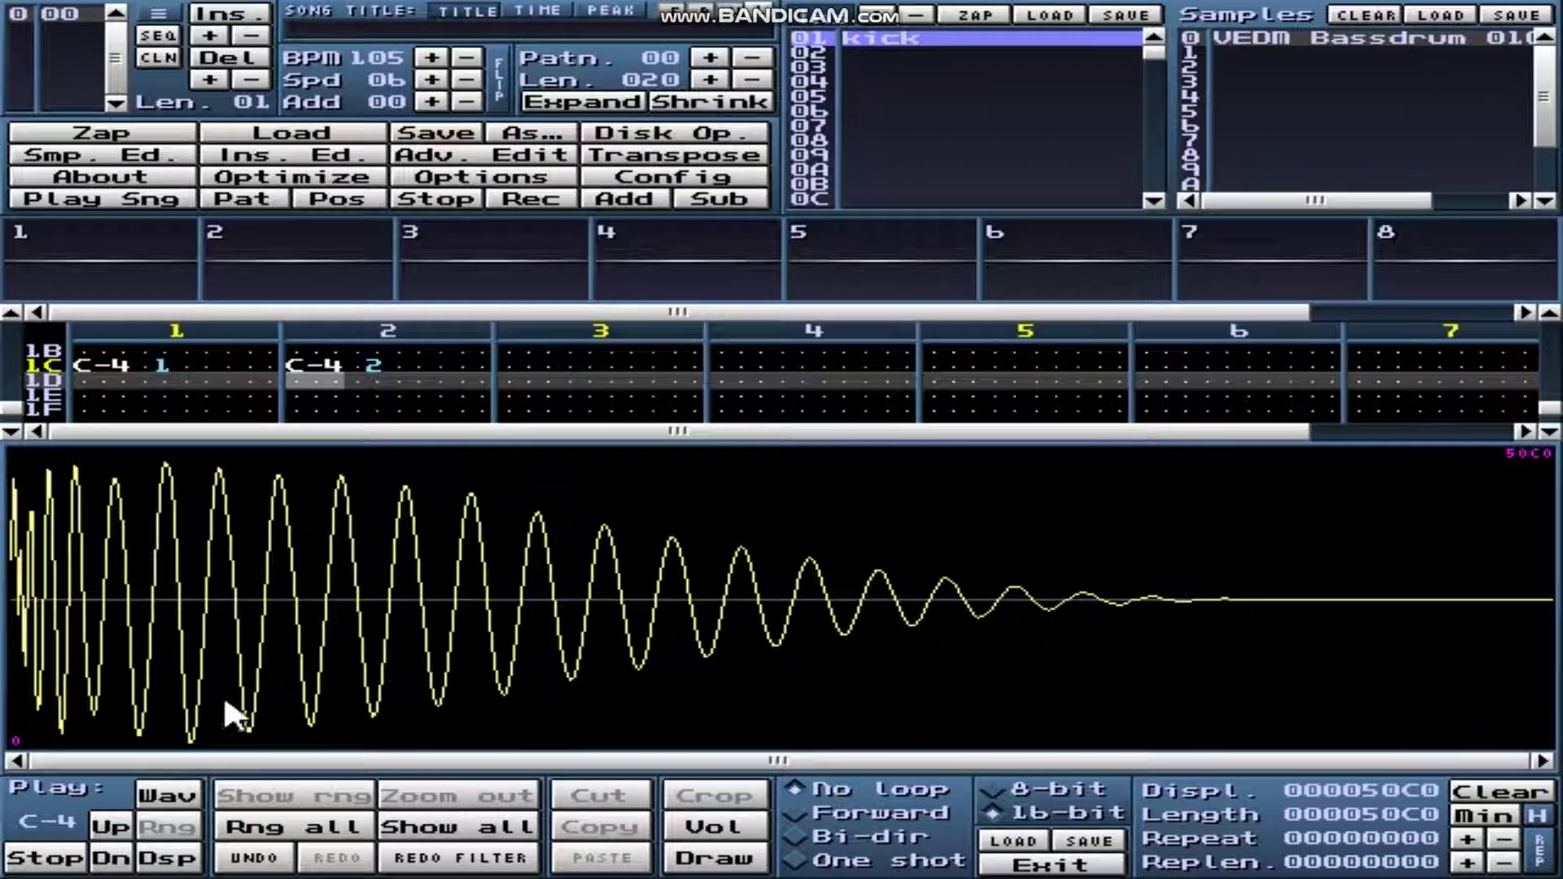
click(186, 806)
Replace the kick sample with VEDM Bassdrum 02 and preview it.
click(1433, 16)
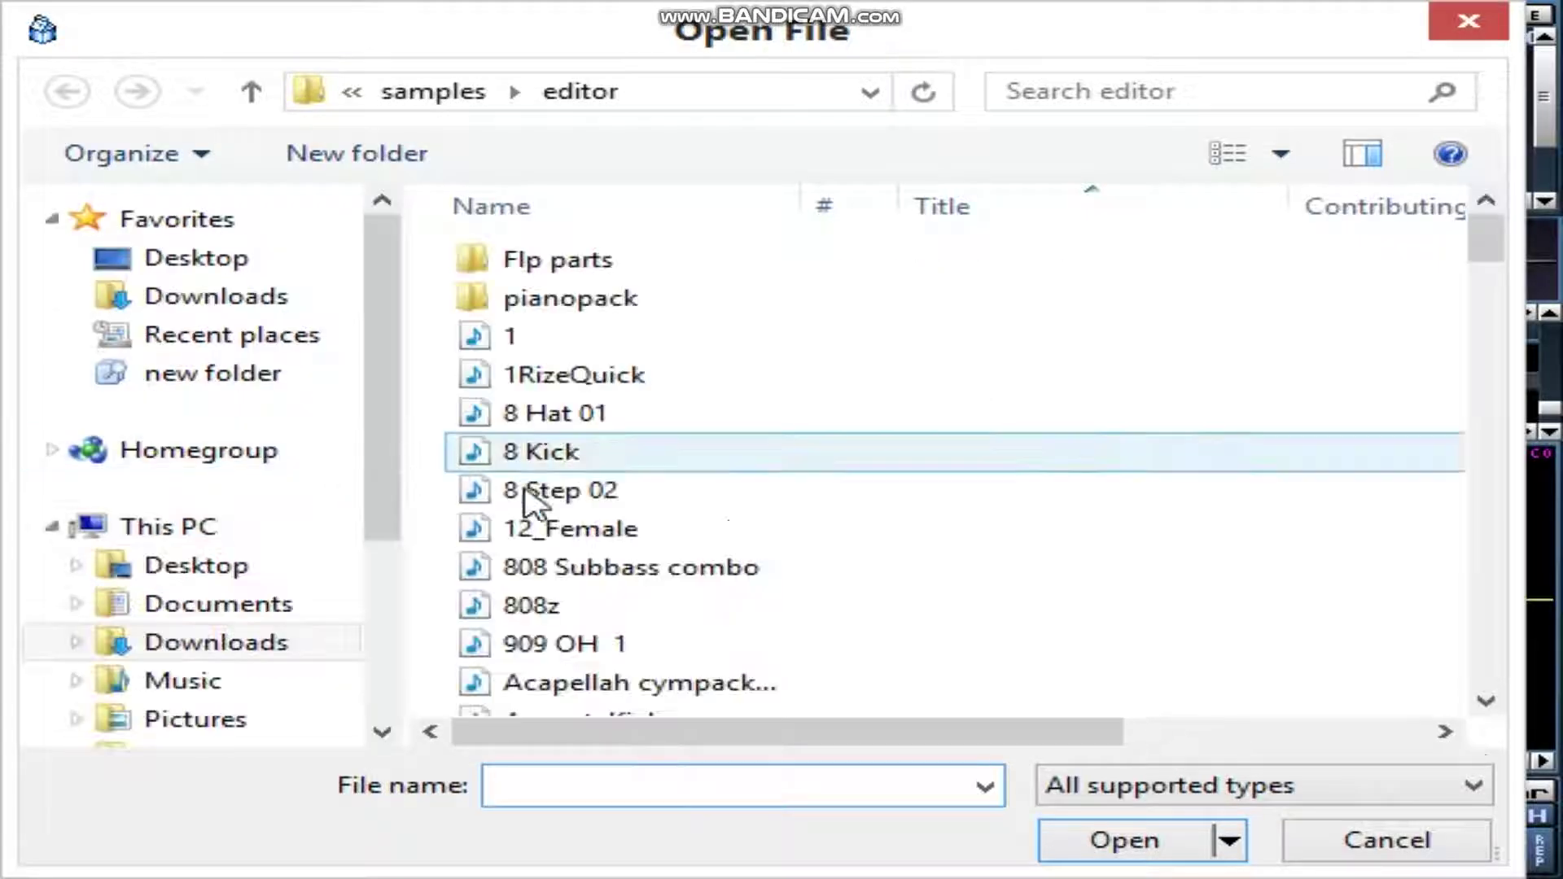
drag(1486, 240, 1519, 740)
click(701, 471)
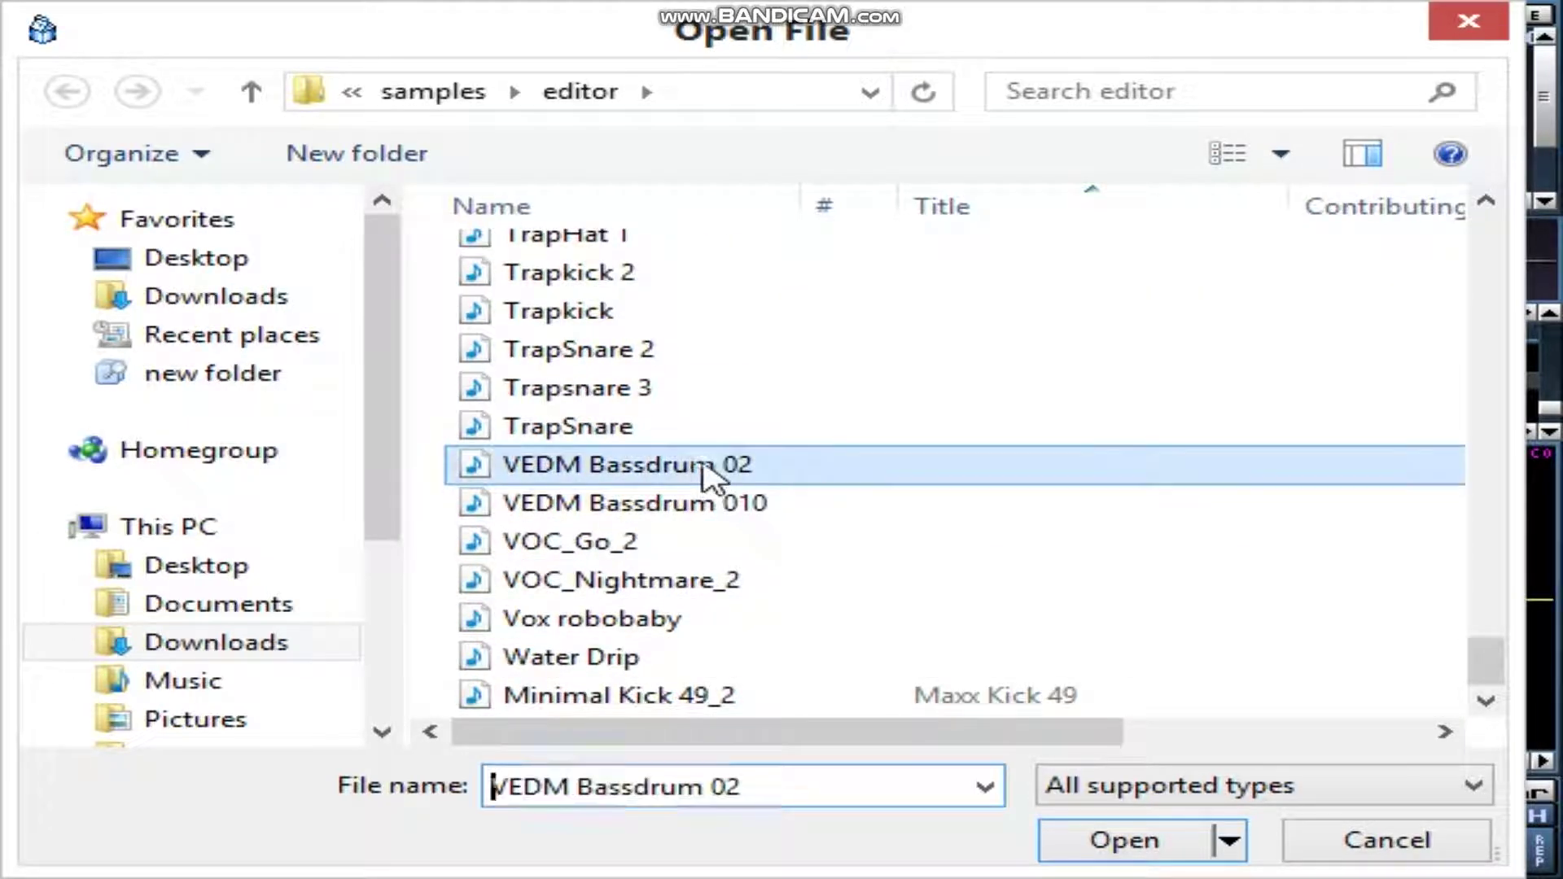
click(1126, 840)
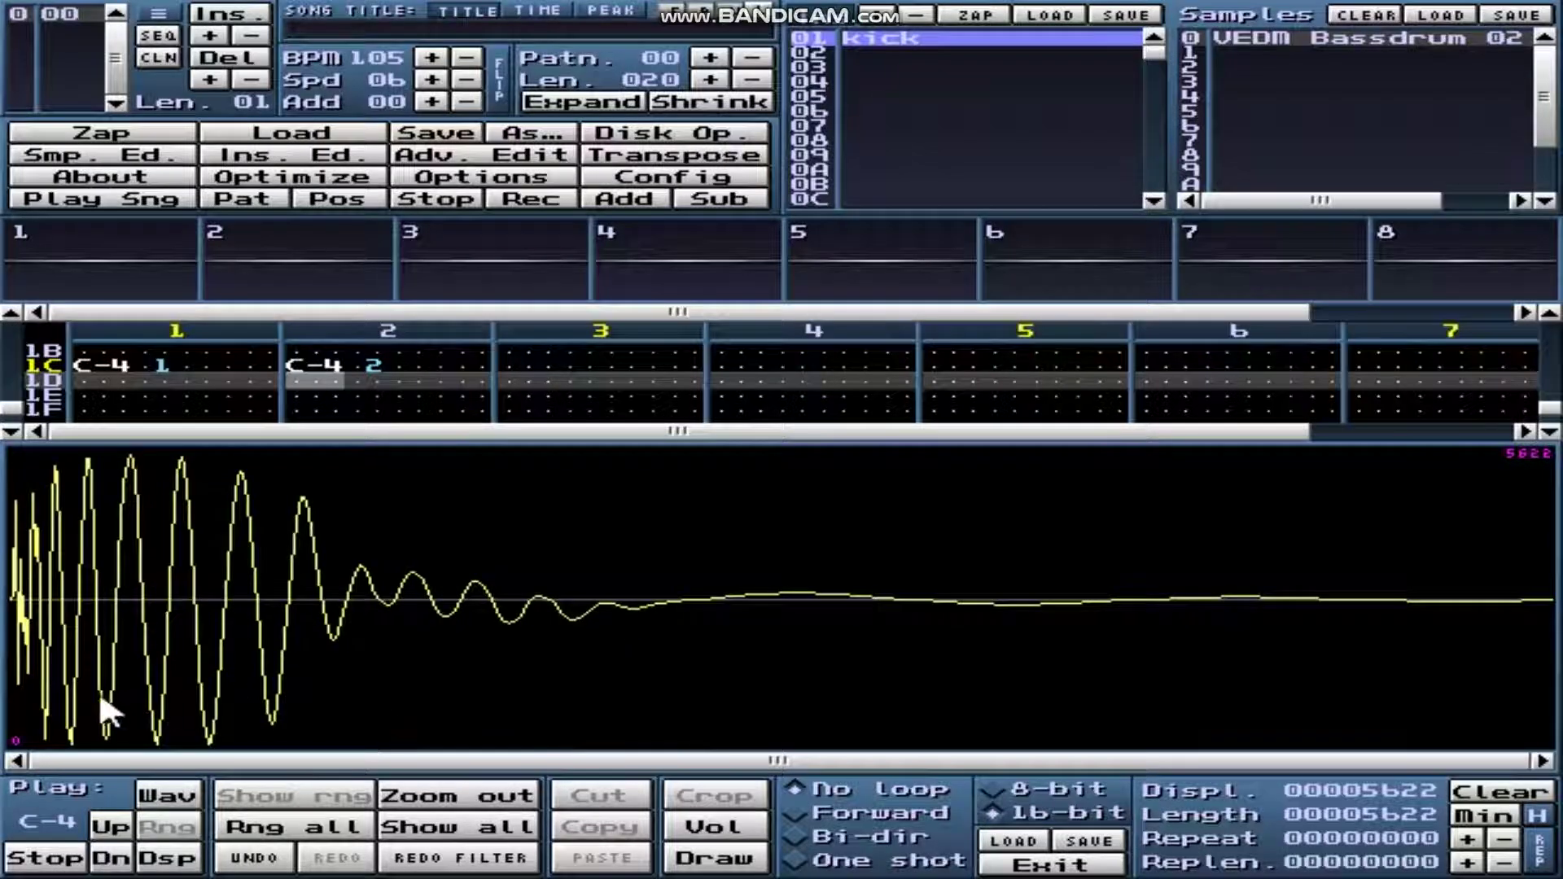
click(182, 796)
Play the song with the new kick, stop it, and close the sample editor.
click(145, 200)
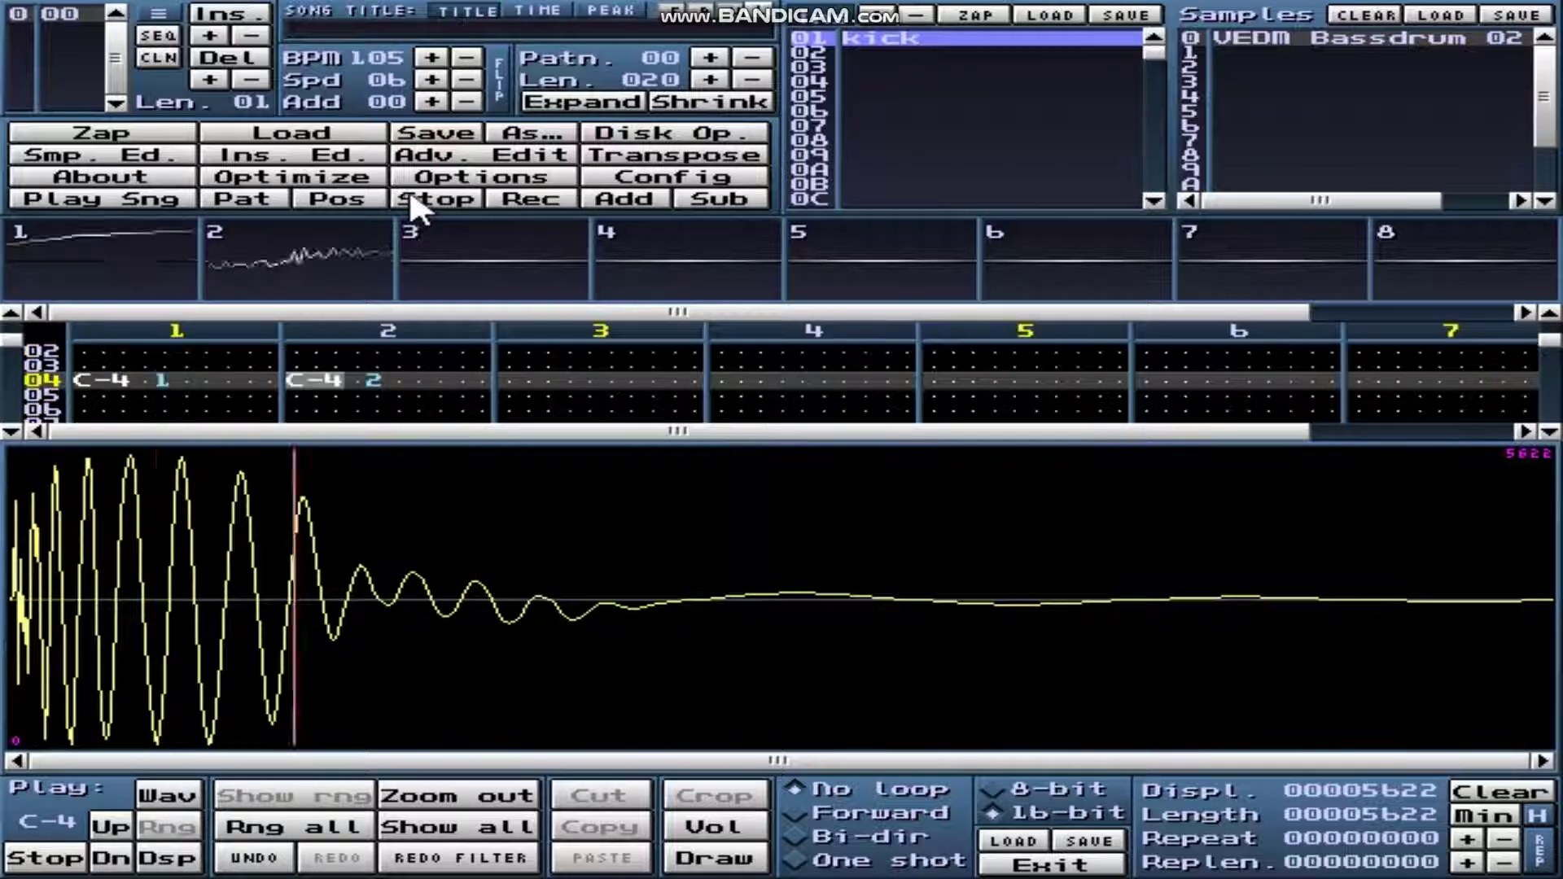
click(419, 200)
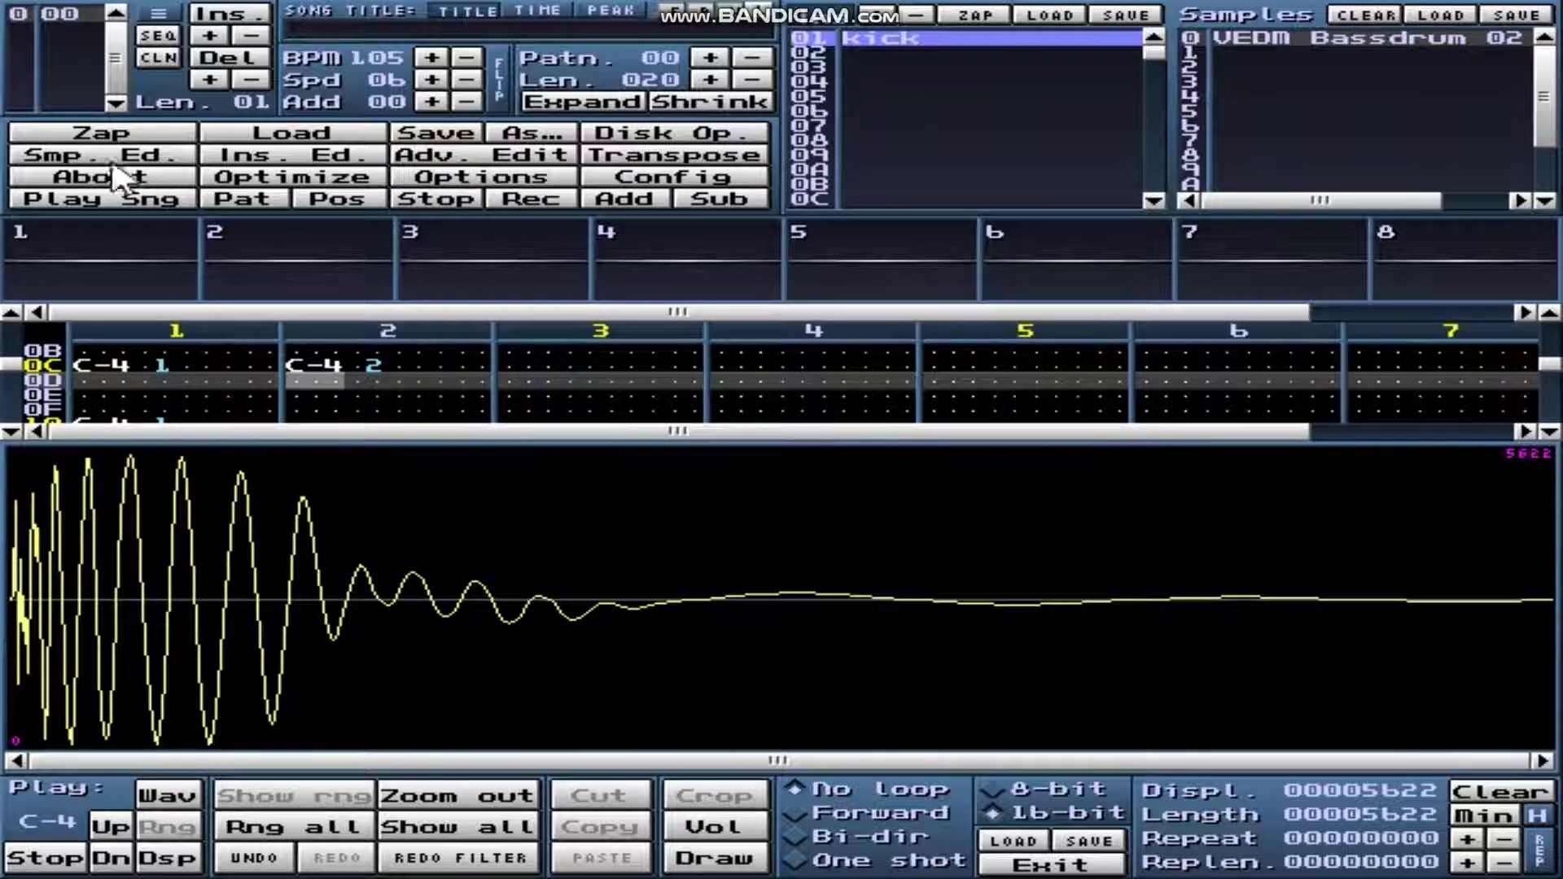
click(153, 155)
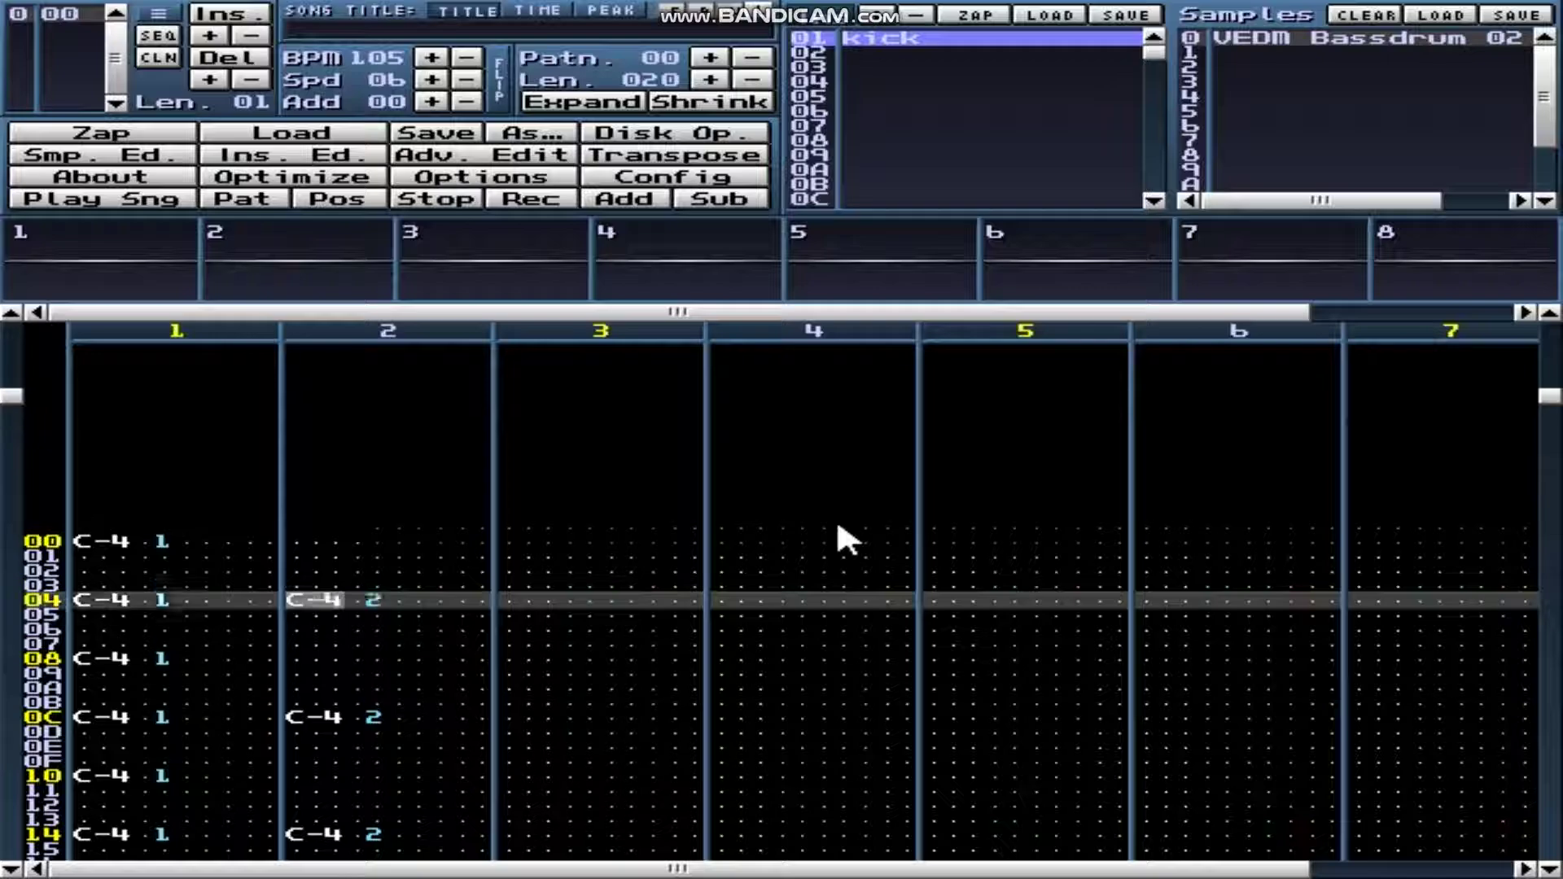
Name instrument 02 'snare' and select instrument 03's first sample slot.
scroll(836, 525, up, 4)
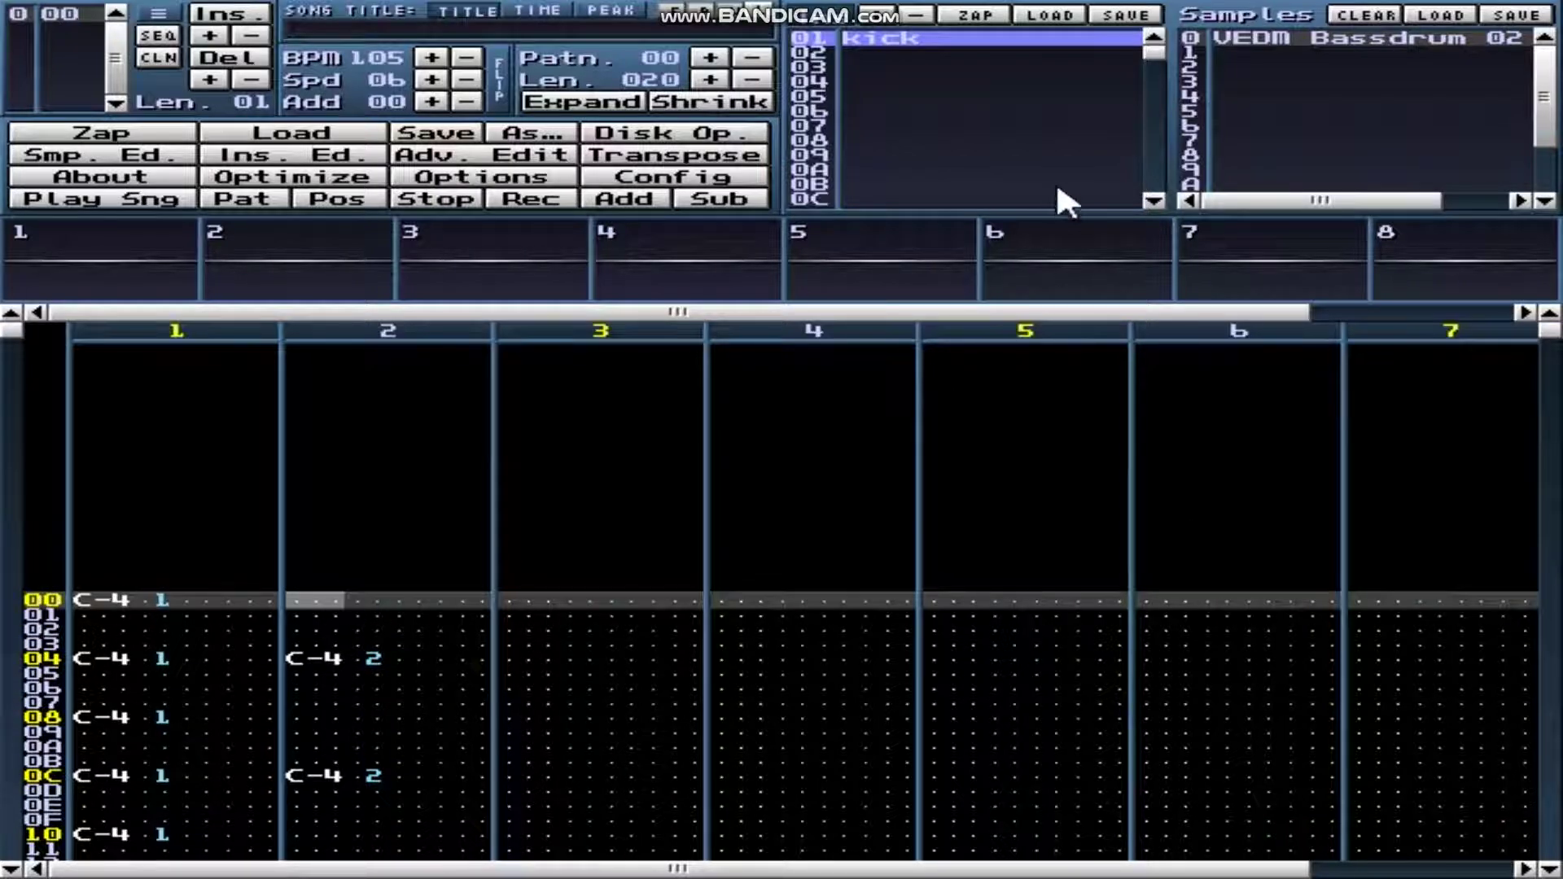
click(899, 53)
text(sna)
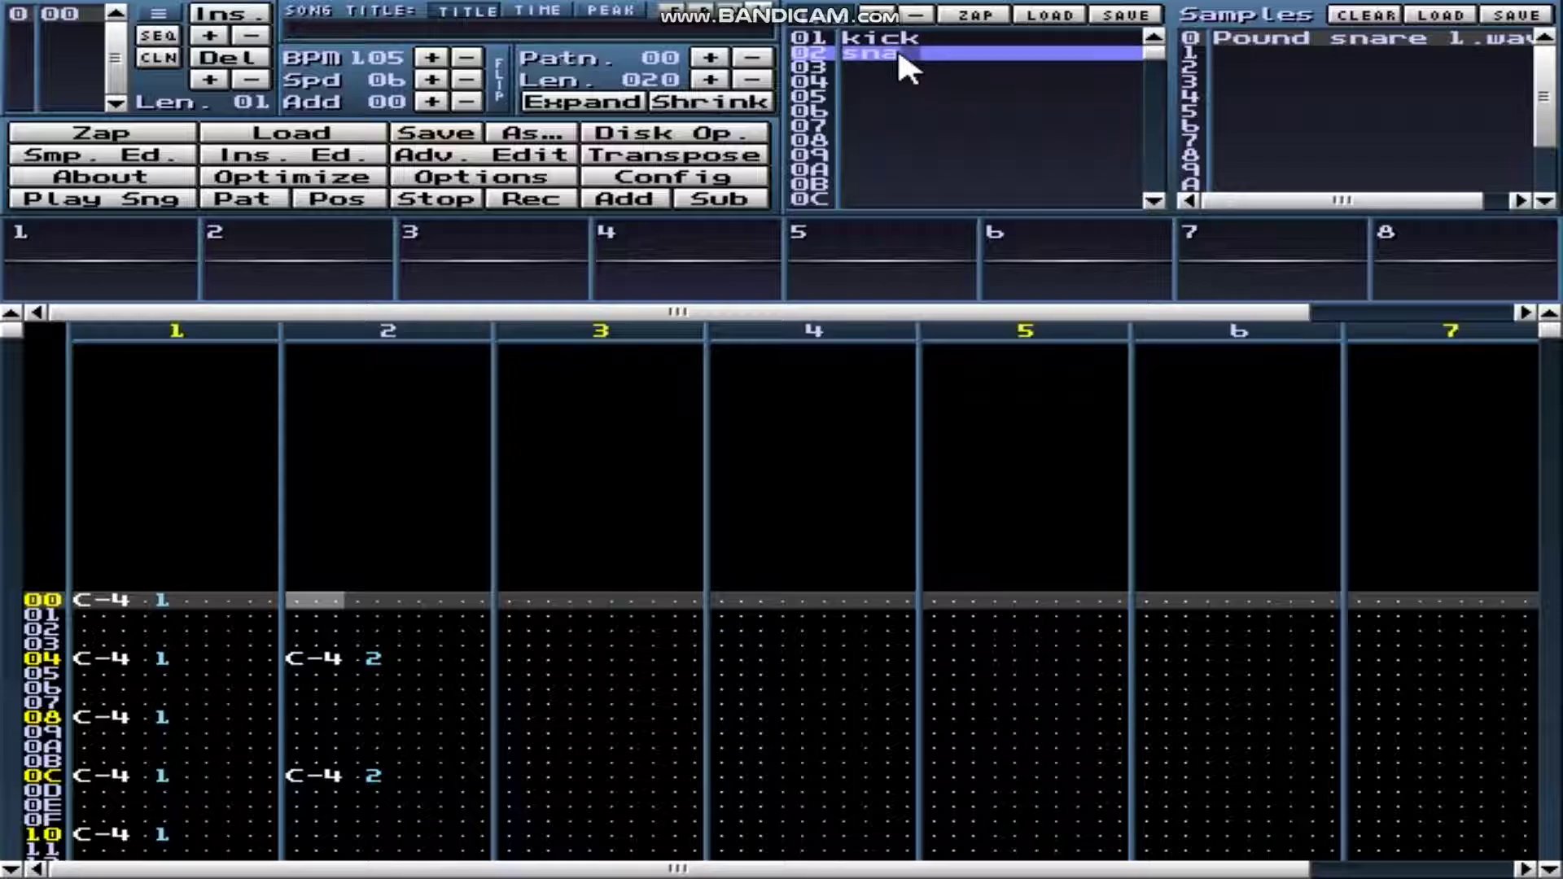
text(re)
click(918, 65)
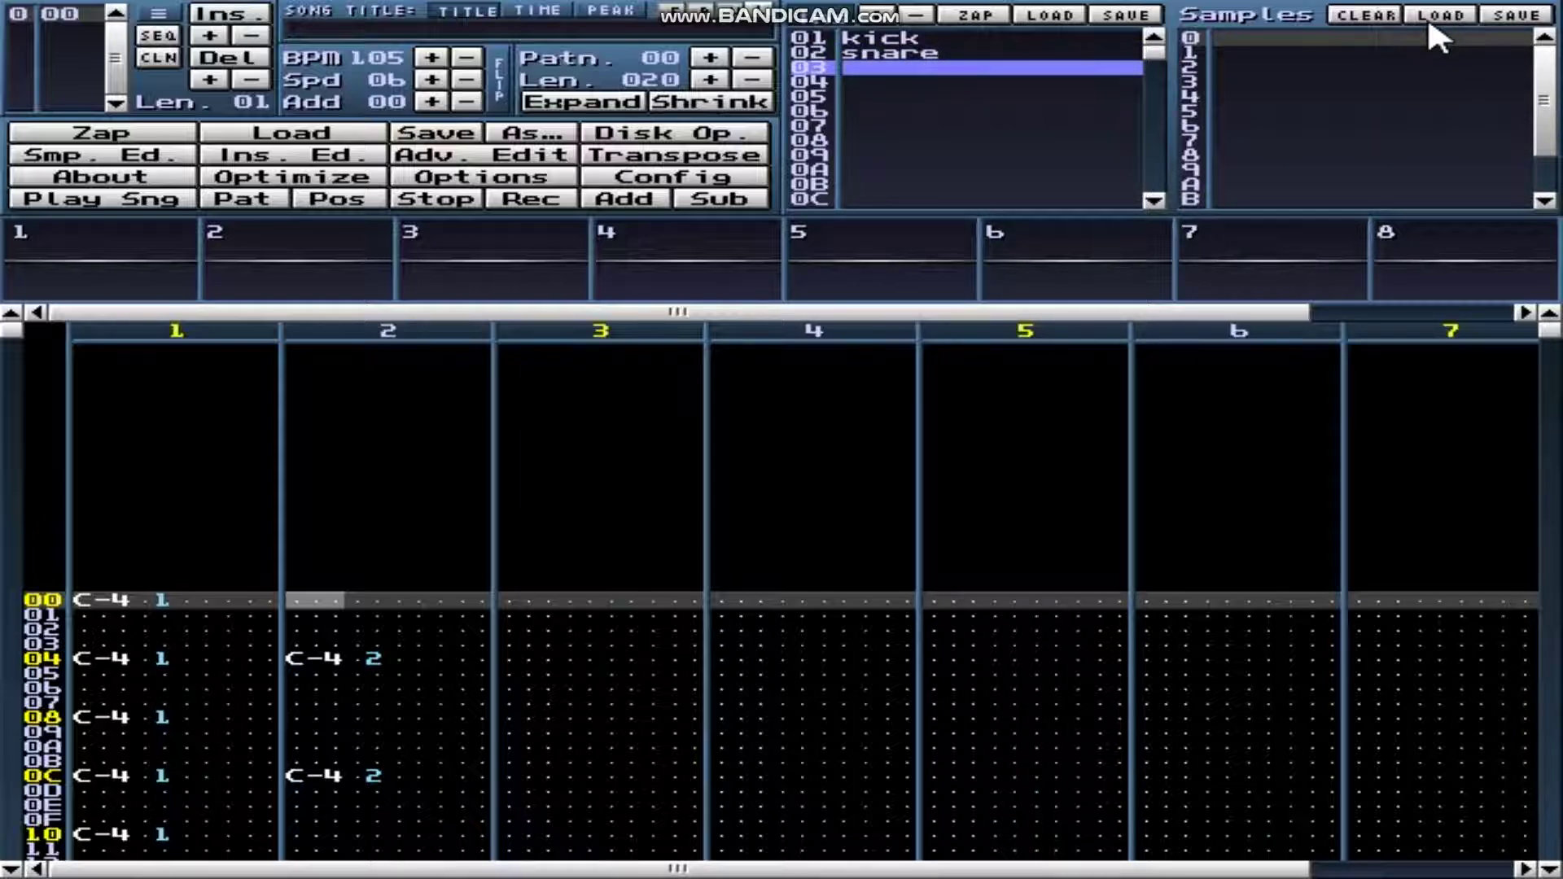
click(1355, 46)
Create a new 4096-sample blank sample in instrument 03's slot 0 via the editor's New option.
click(110, 155)
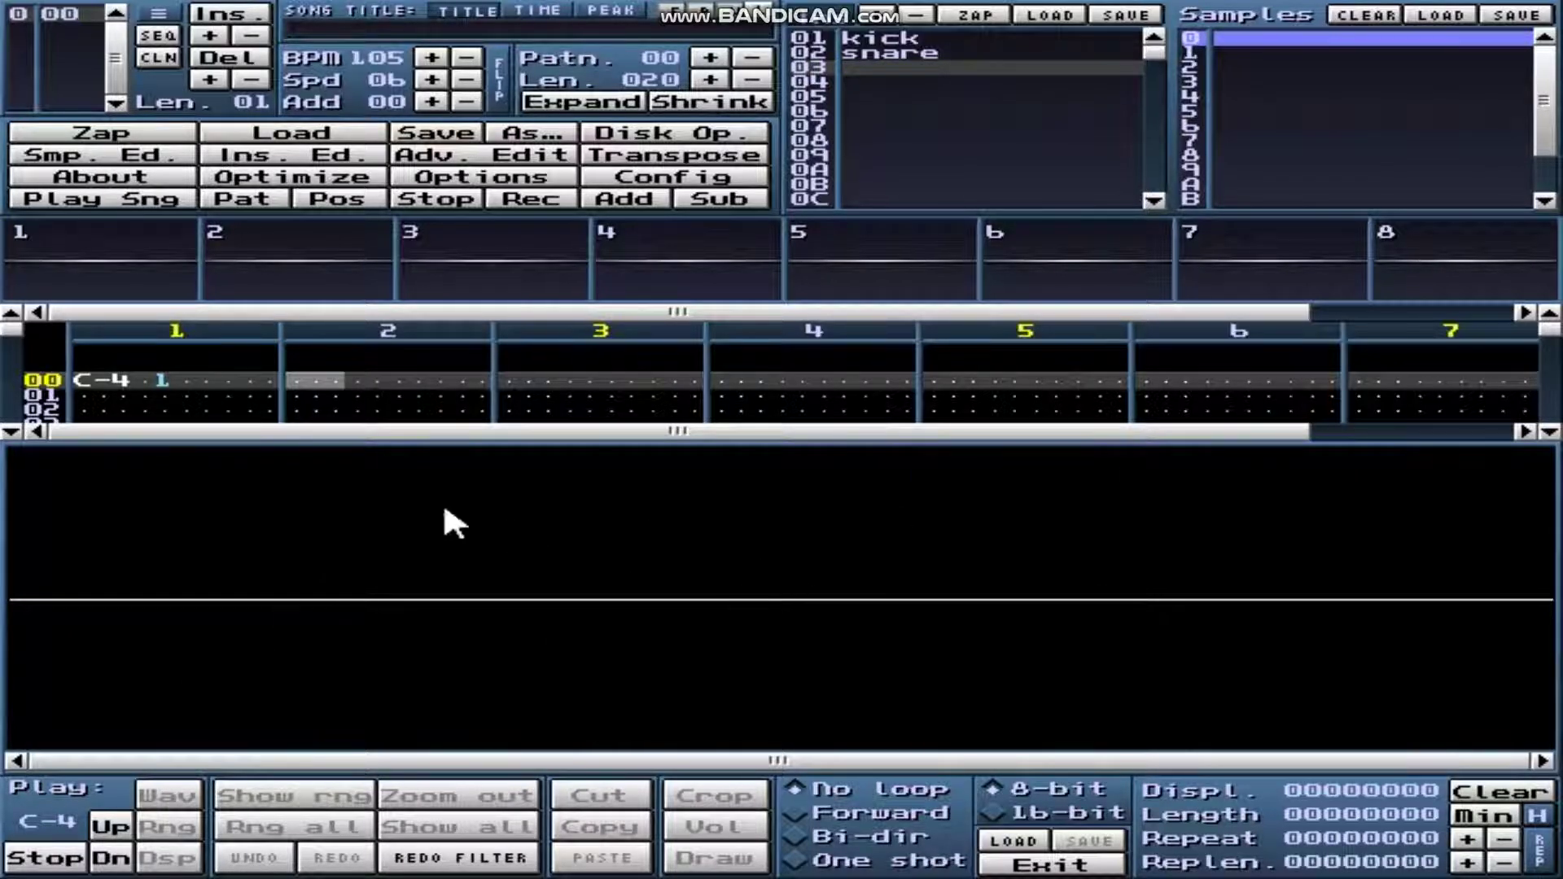
right_click(295, 510)
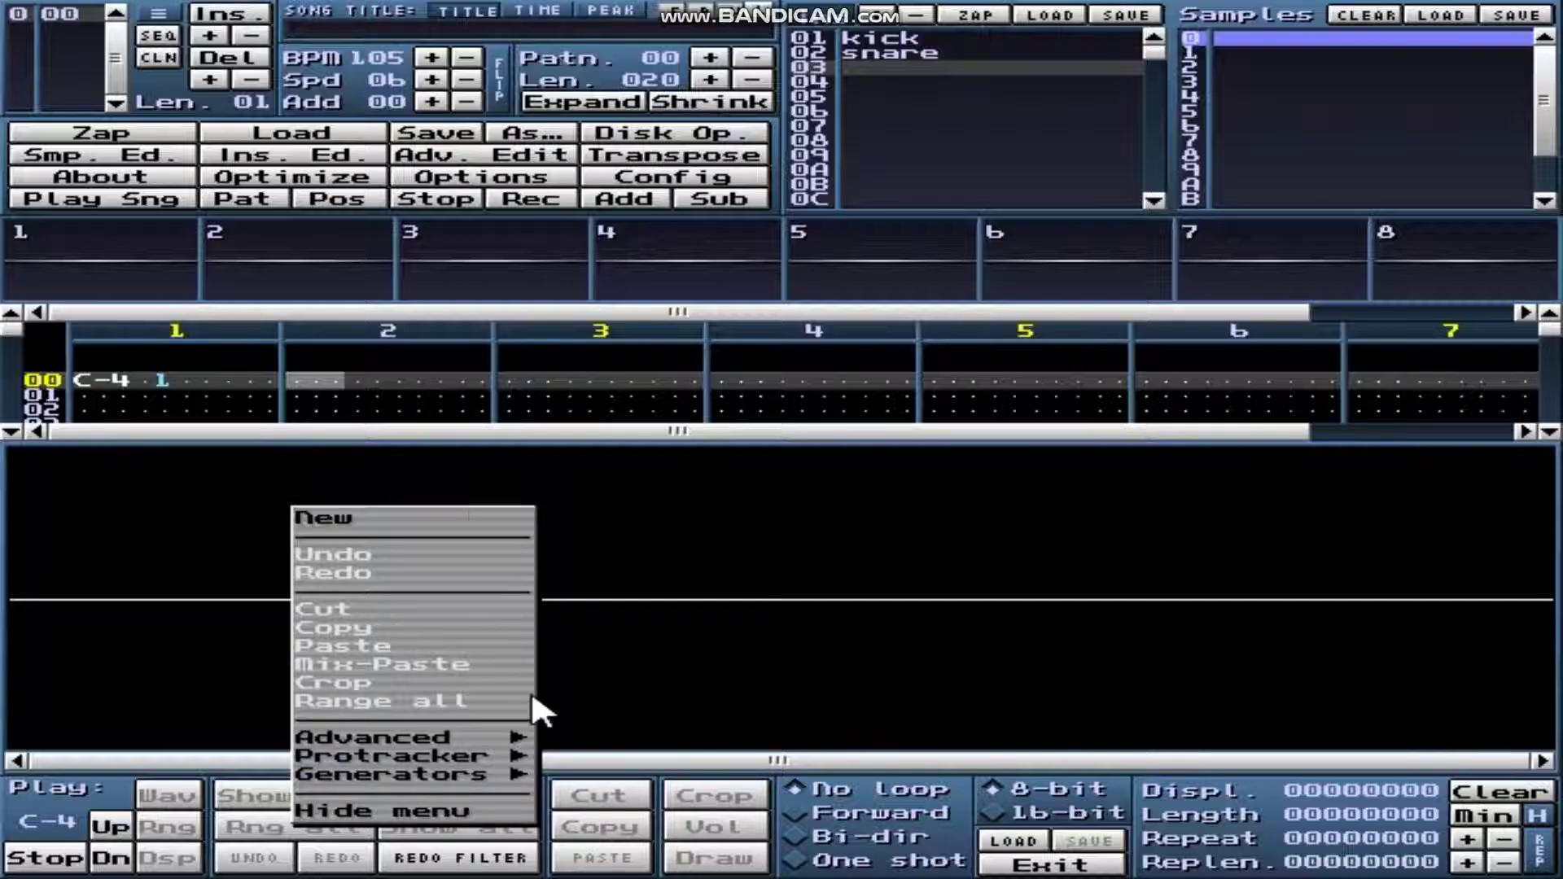
mouse_move(456, 773)
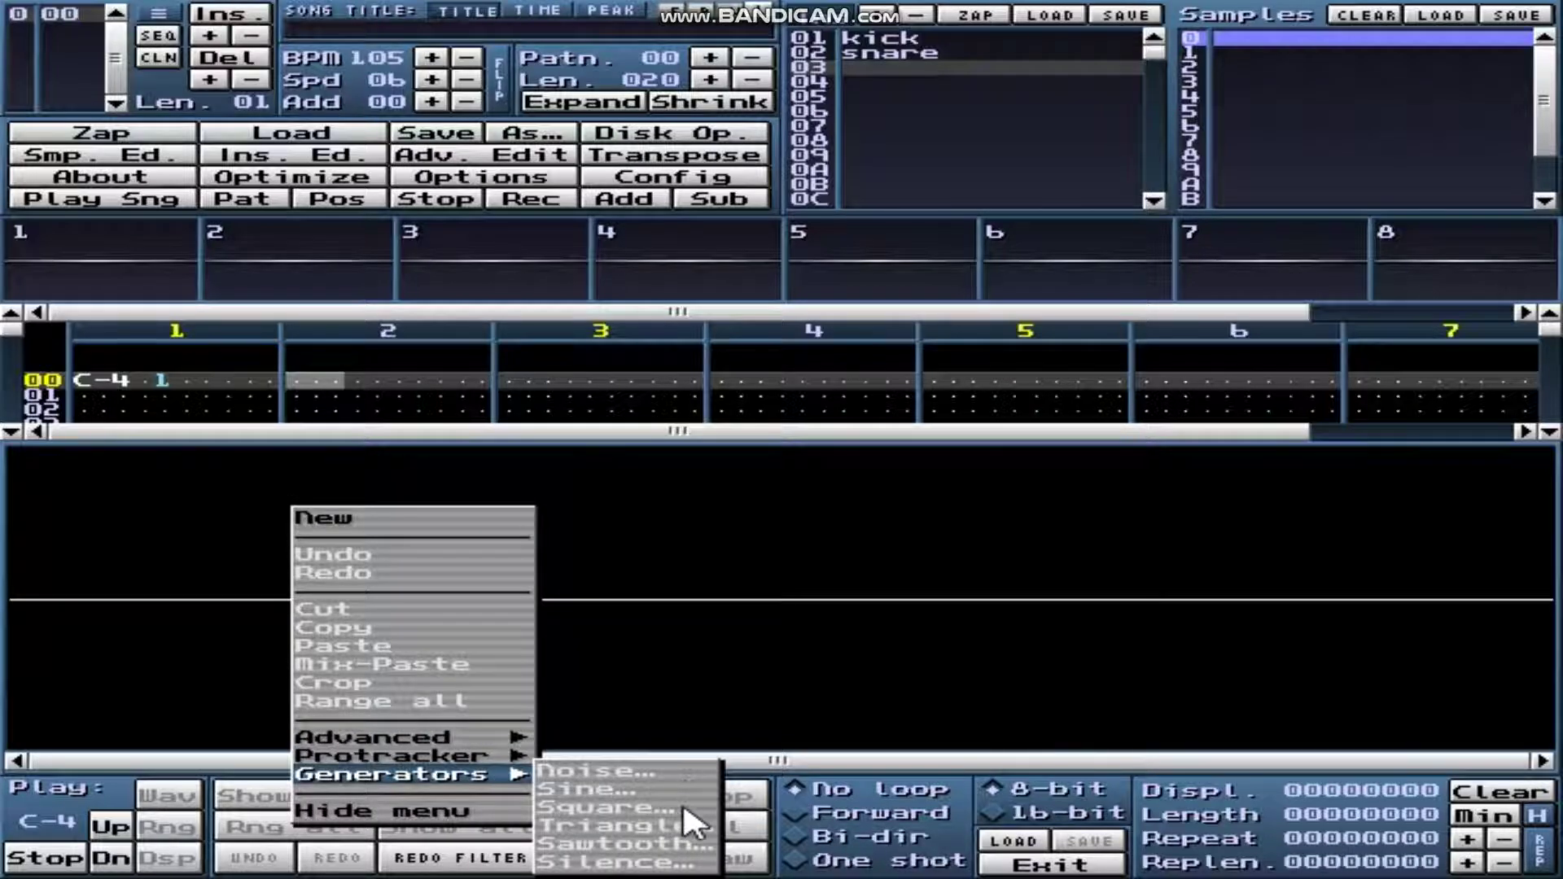
click(776, 595)
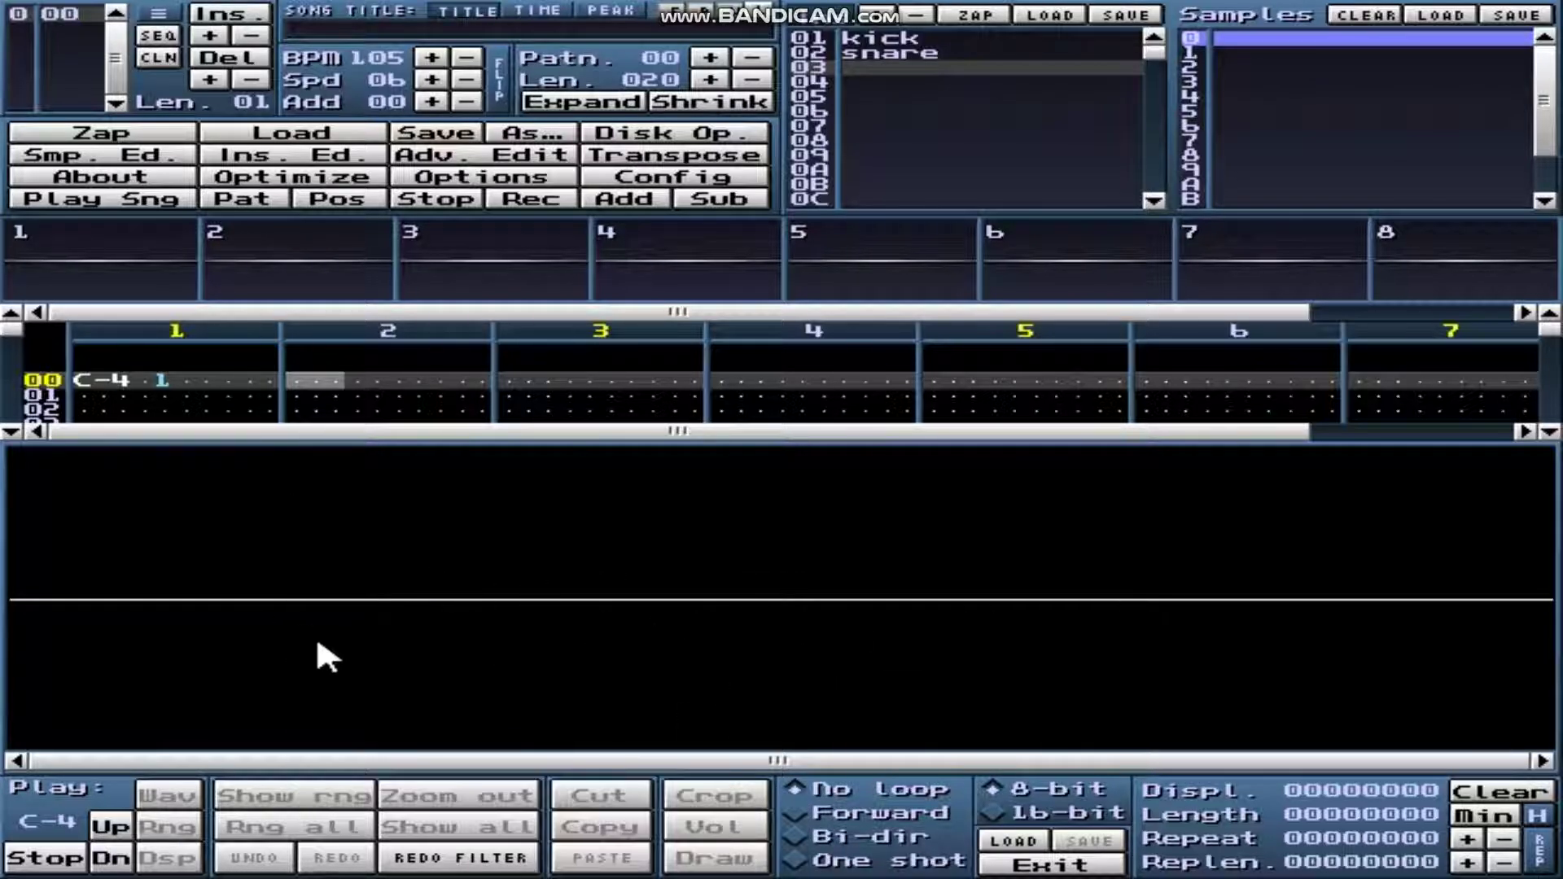
right_click(297, 511)
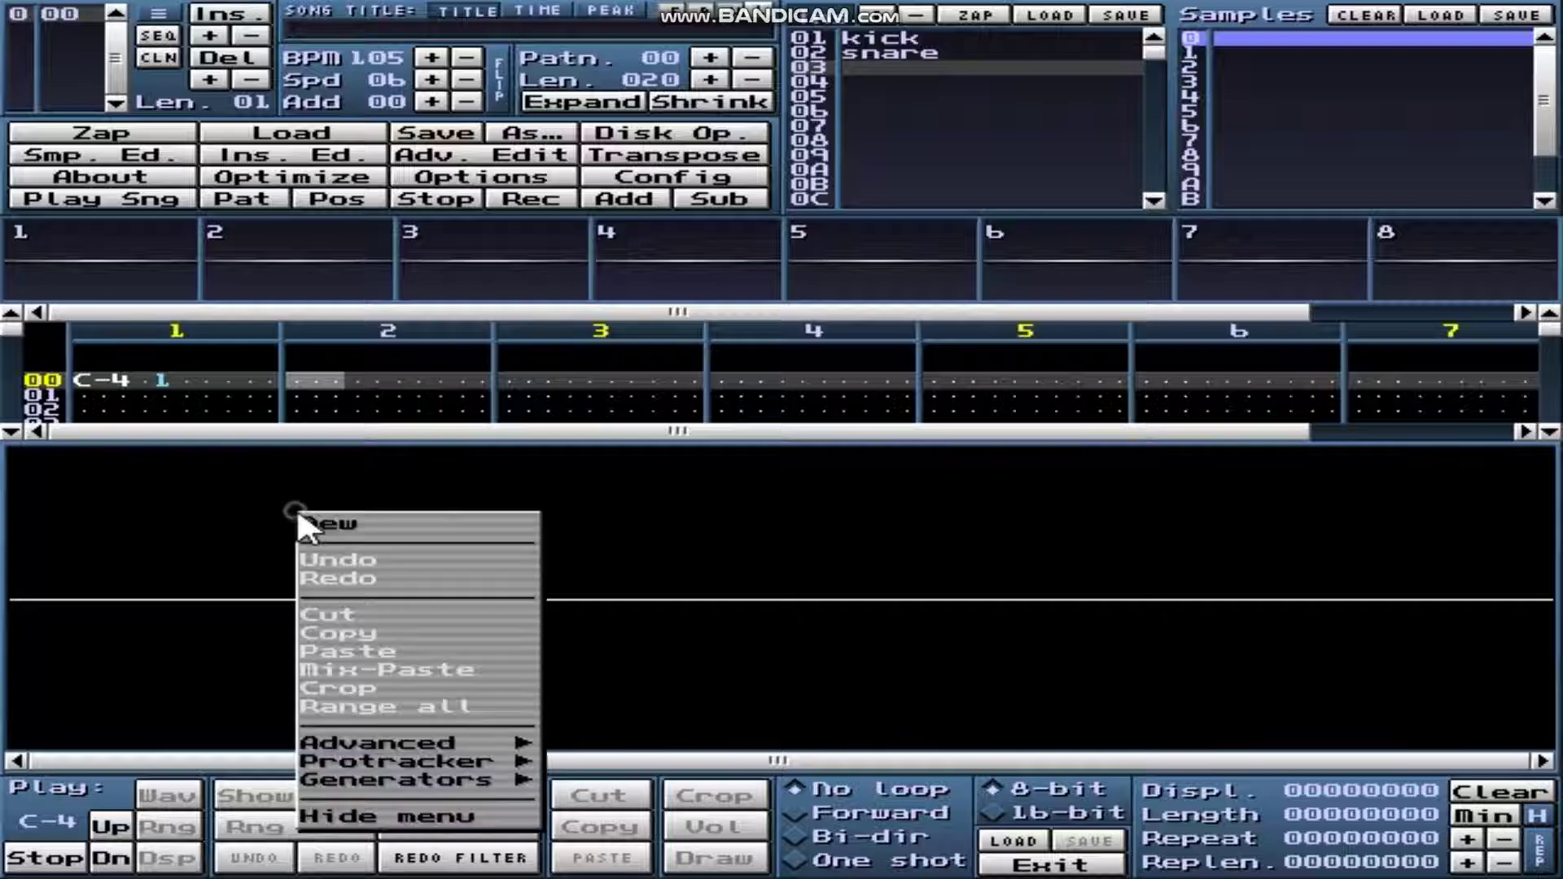
click(453, 521)
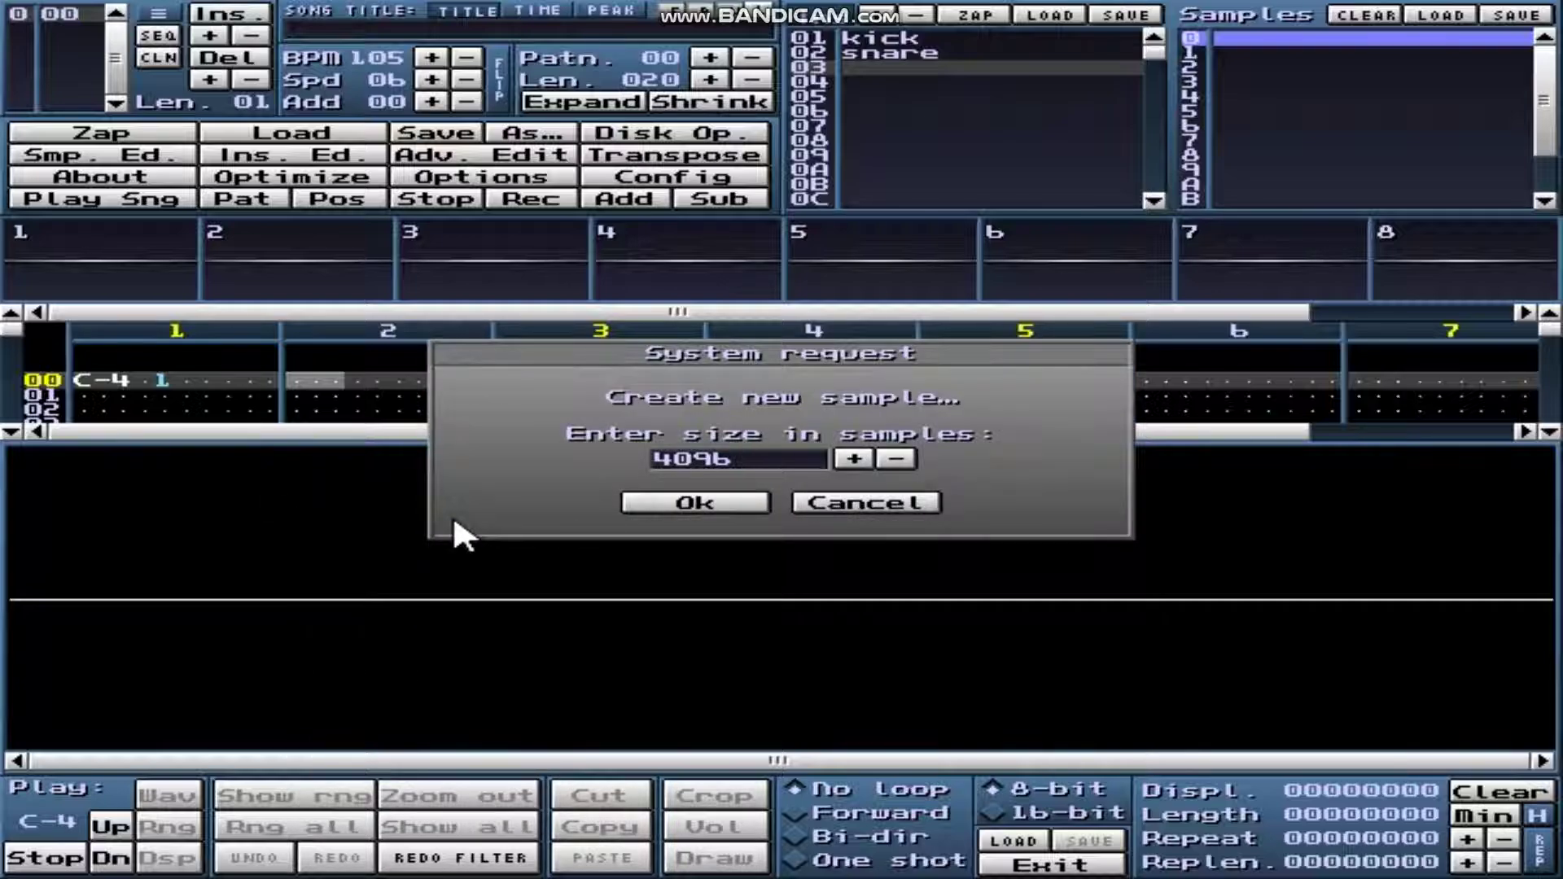
click(756, 509)
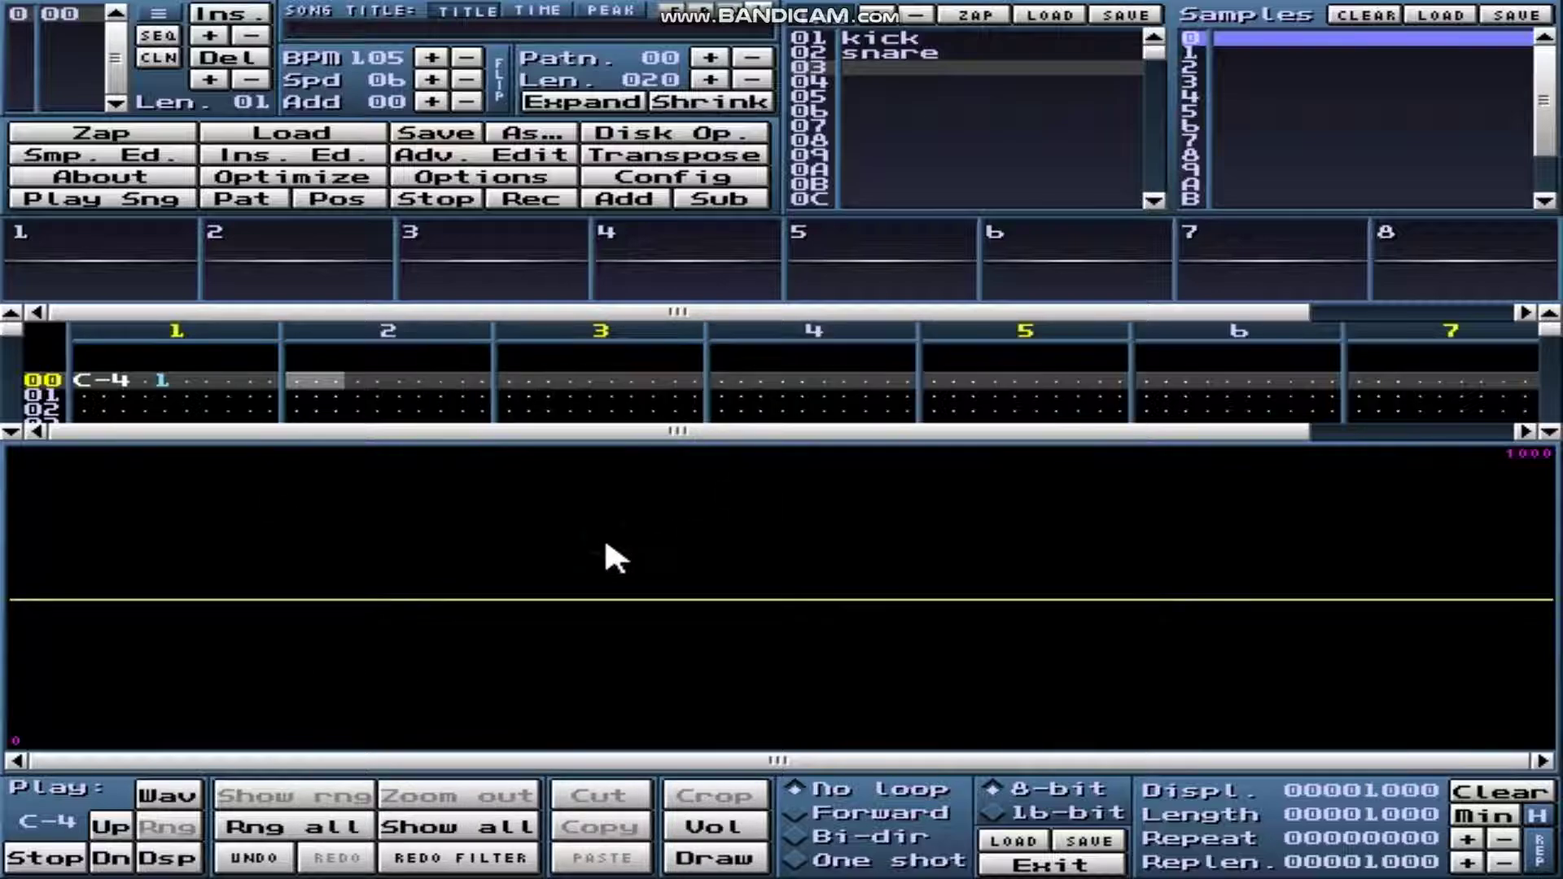
click(604, 536)
click(675, 531)
click(930, 552)
mouse_move(931, 553)
mouse_down()
mouse_move(293, 540)
mouse_move(1015, 547)
mouse_move(807, 562)
mouse_up()
Generate a 128-period square wave at 75% volume in the blank sample and preview it.
click(696, 569)
right_click(396, 554)
mouse_move(531, 820)
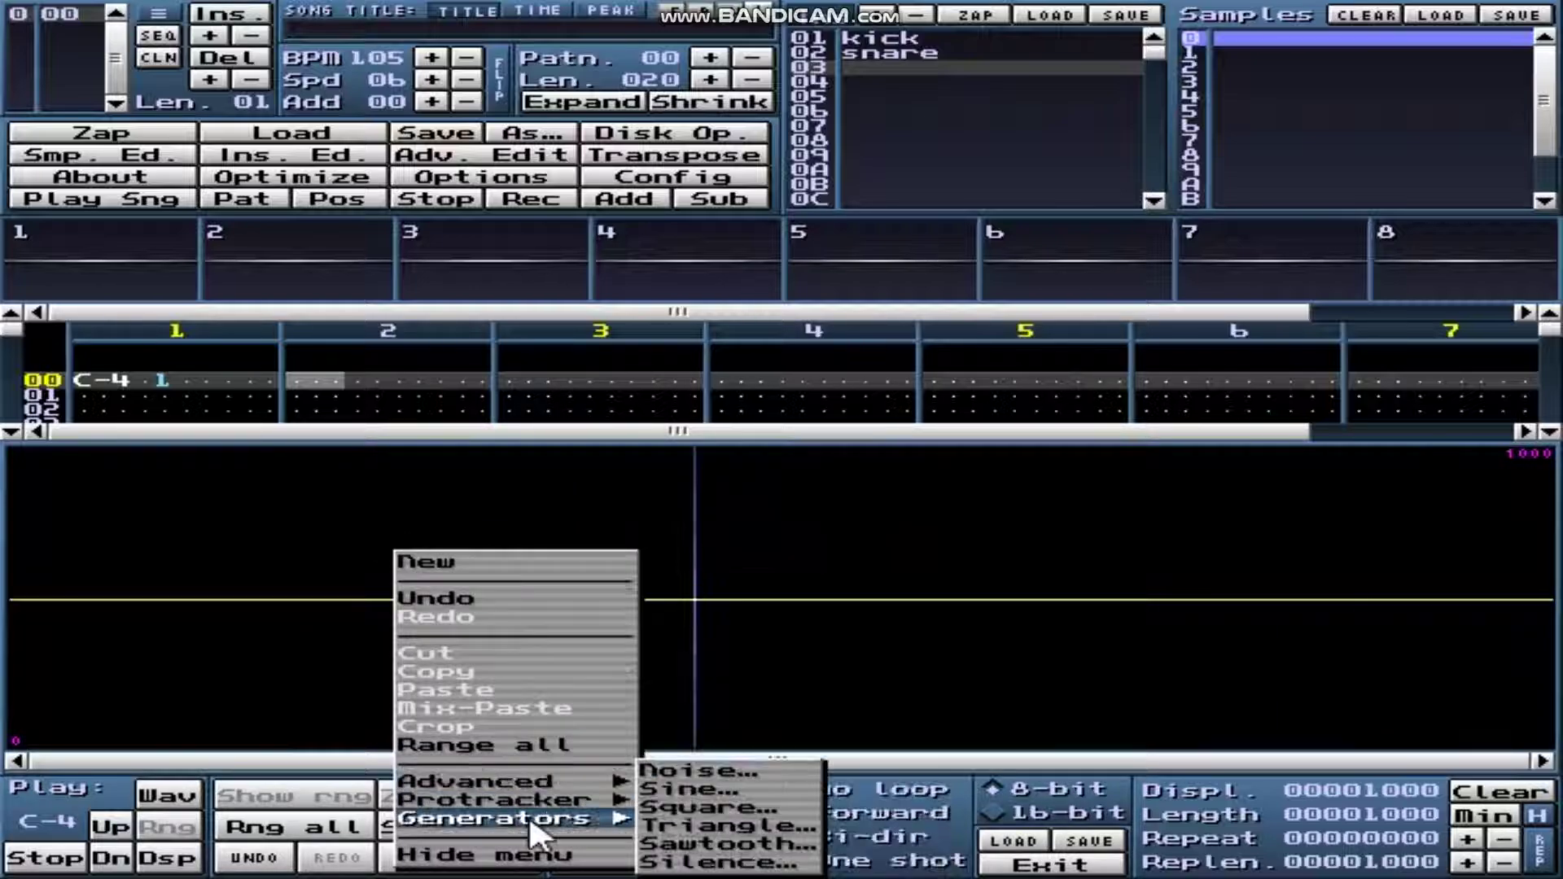
click(726, 805)
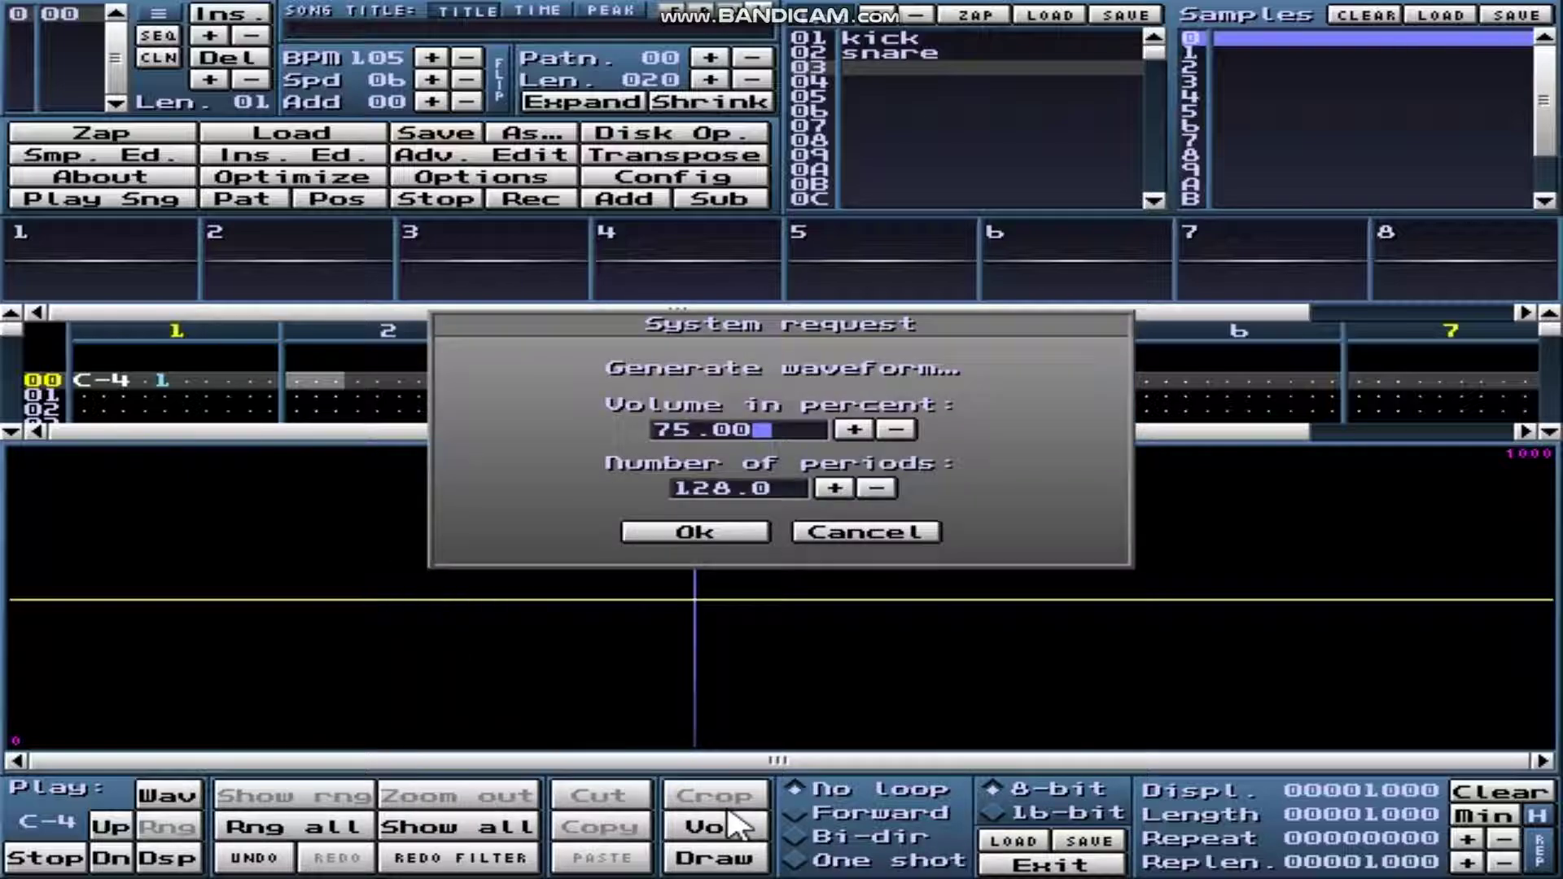
click(726, 533)
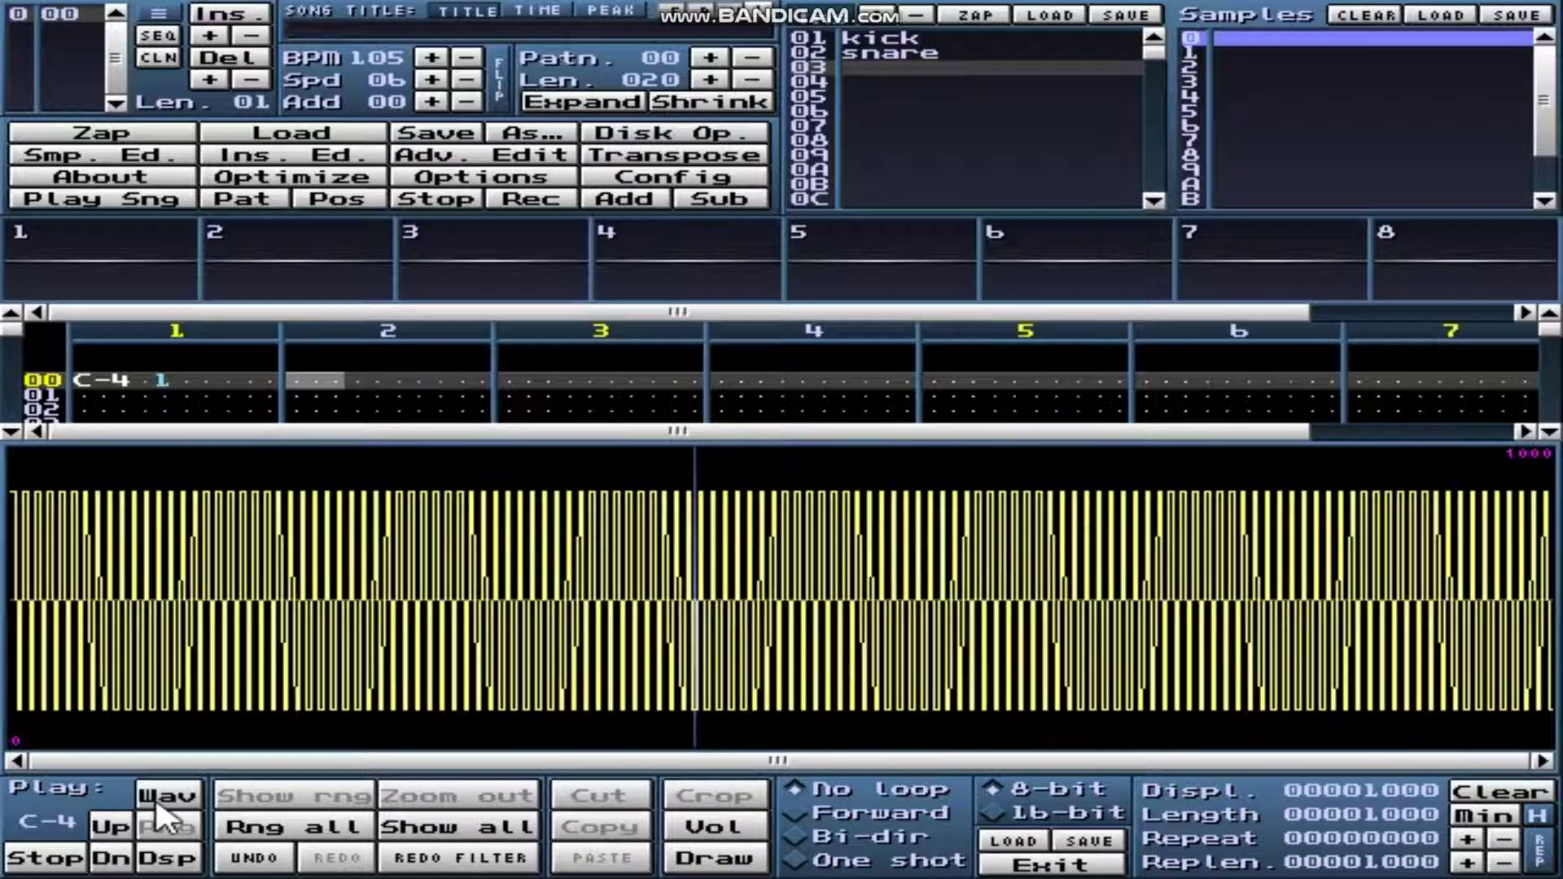
click(156, 801)
Halve the square wave's volume to 50% twice, previewing after each change.
click(713, 827)
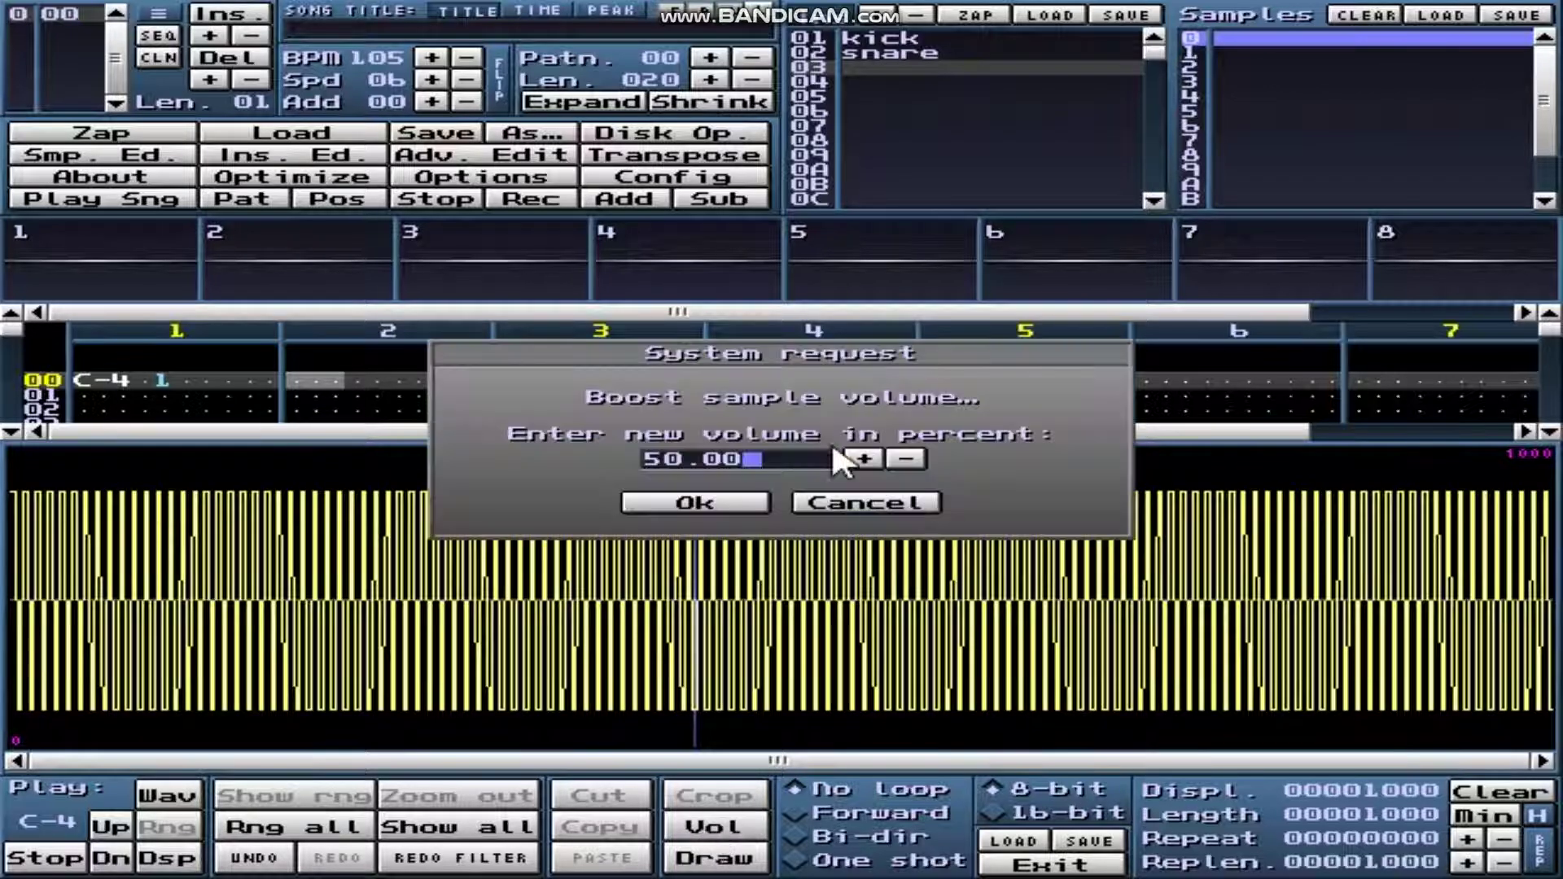
click(700, 495)
click(172, 802)
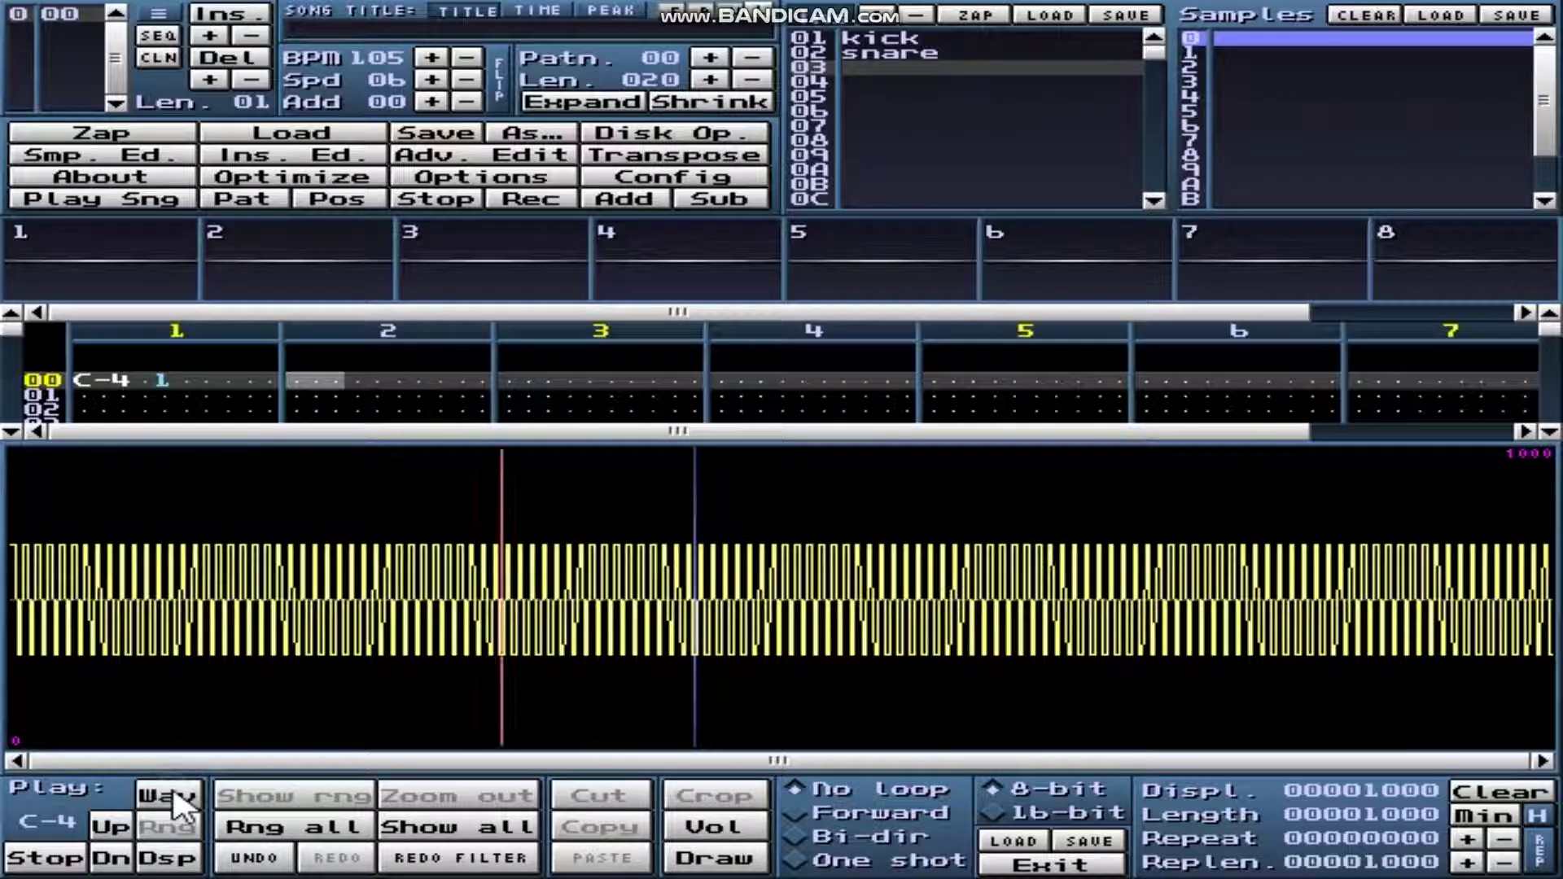
click(172, 802)
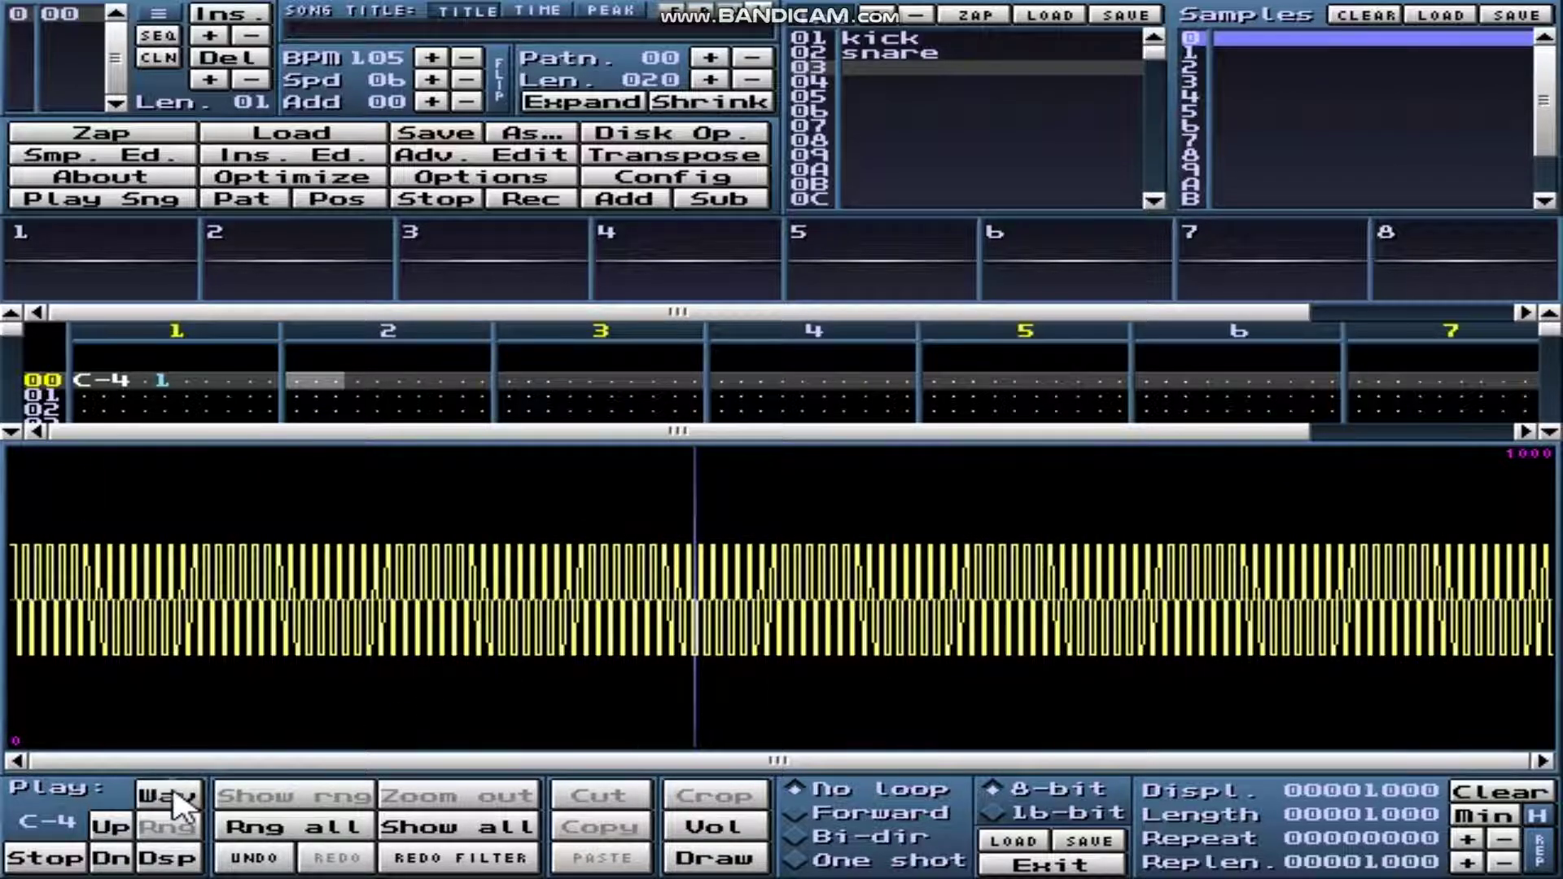
click(724, 826)
click(737, 508)
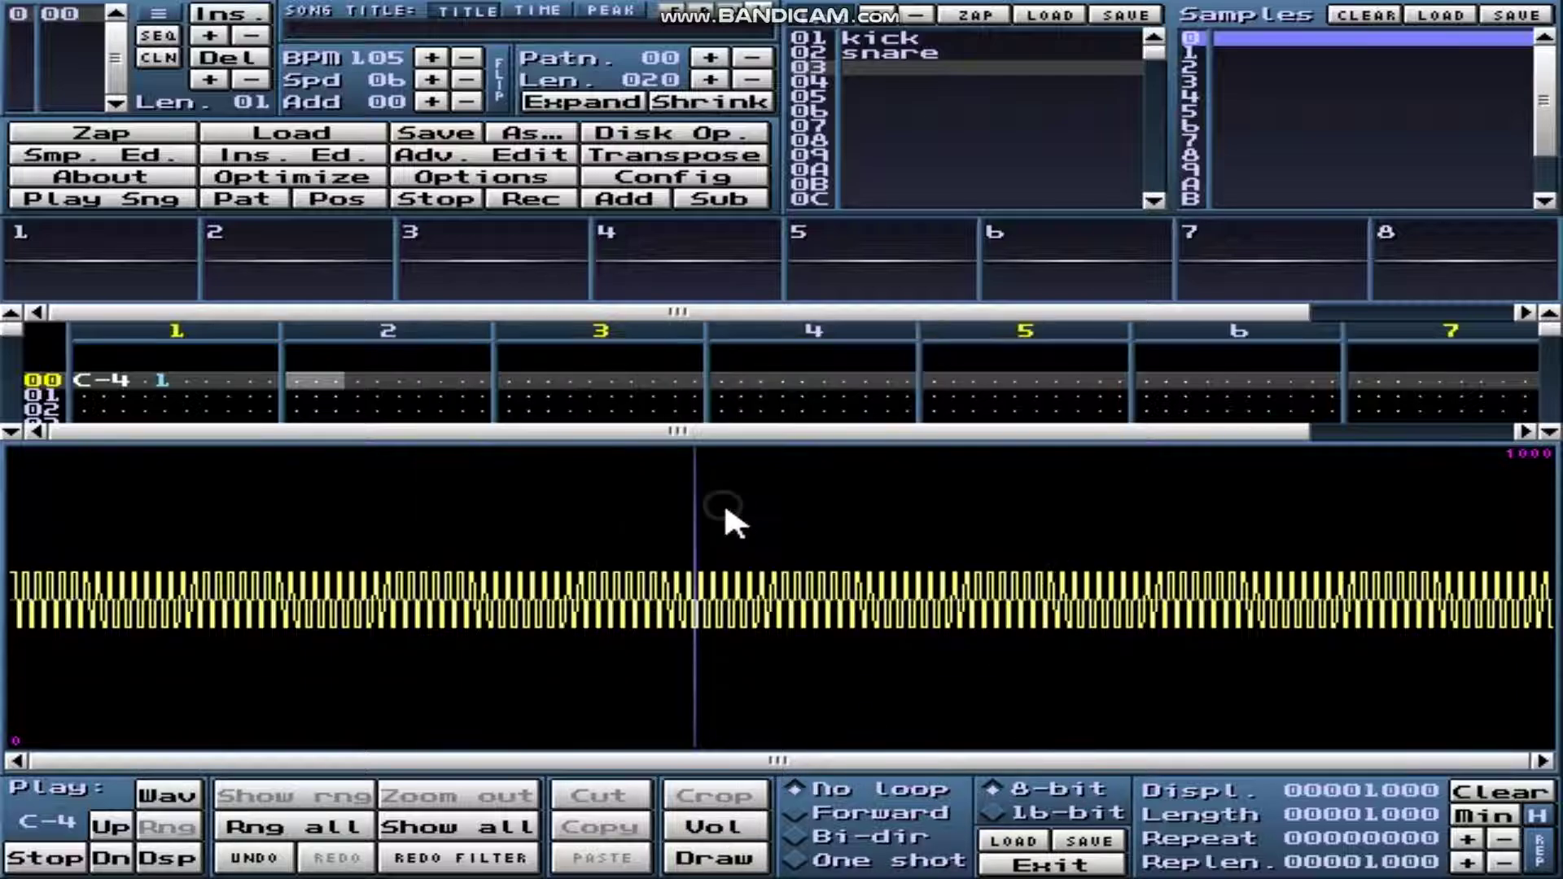
click(187, 794)
Zoom in to inspect the square waveform, then close the sample editor.
scroll(712, 590, up, 5)
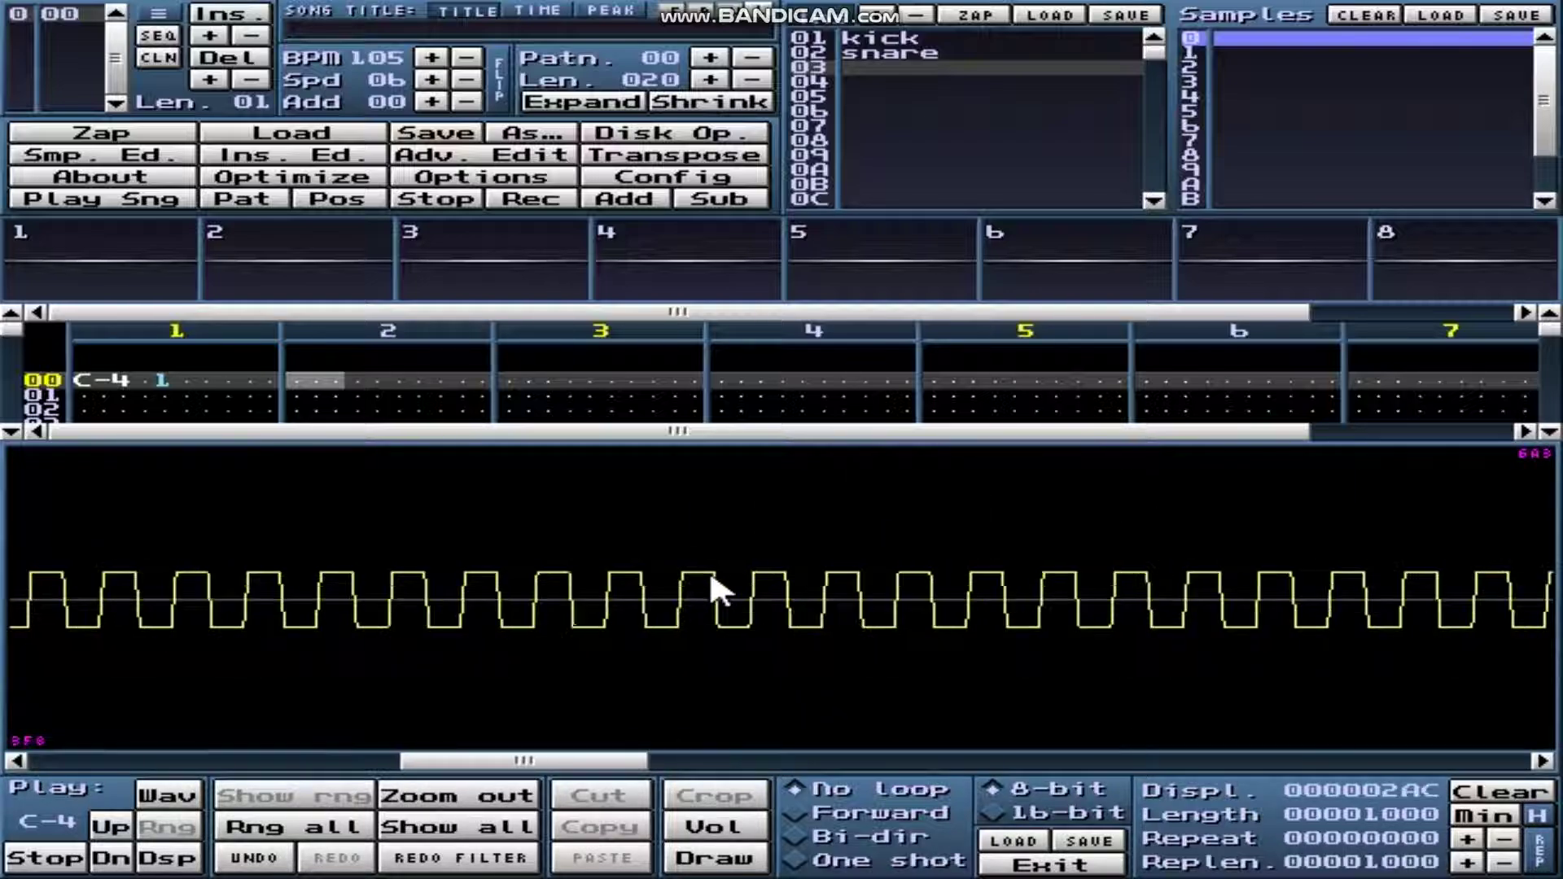
drag(702, 590, 736, 592)
scroll(721, 594, up, 2)
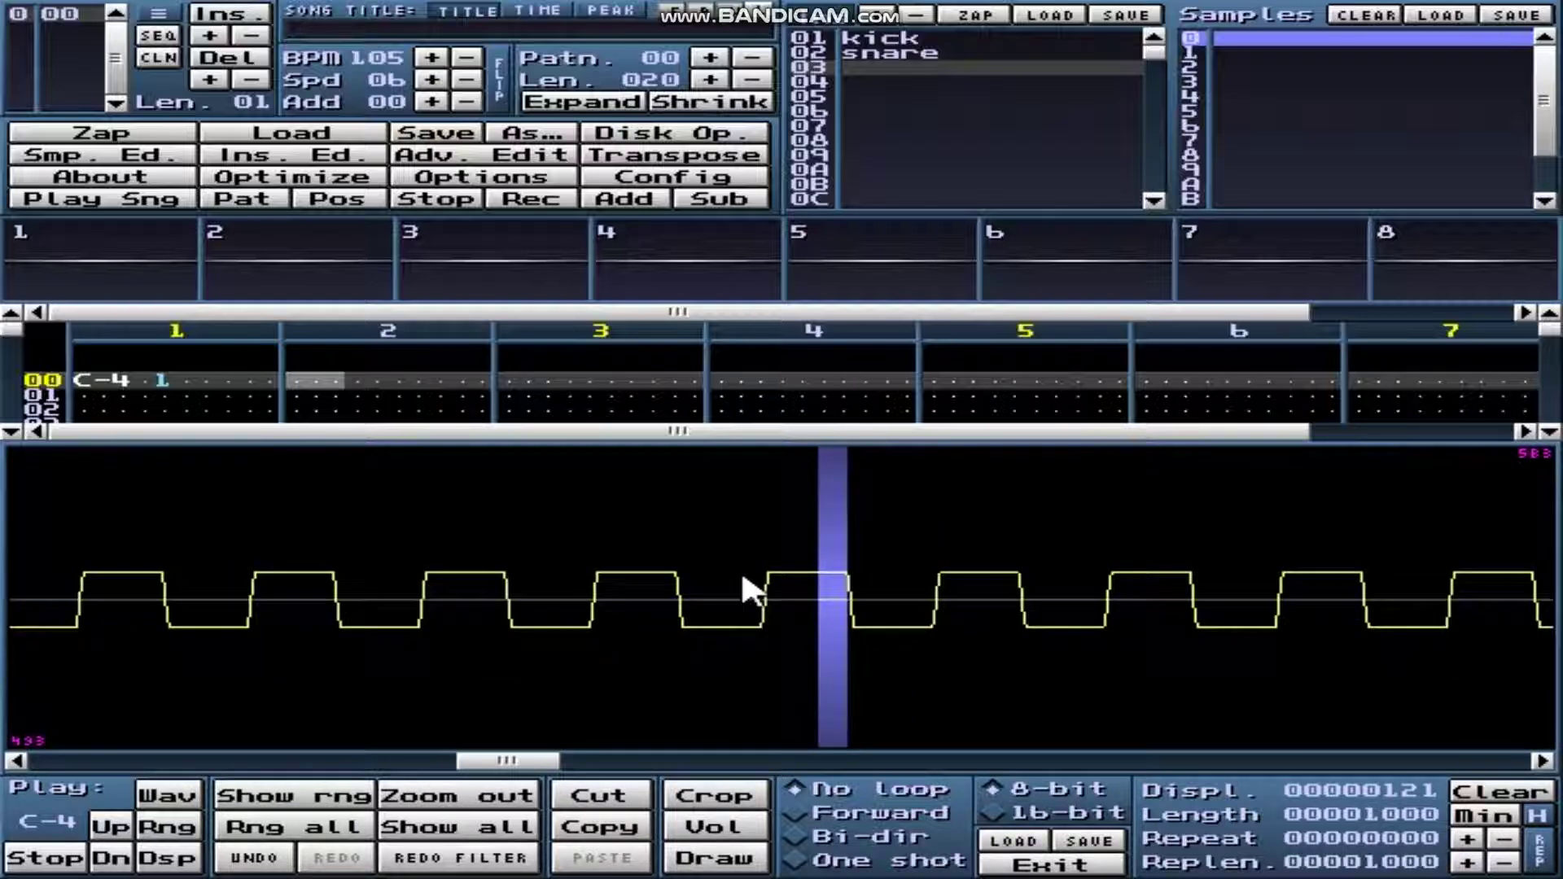
scroll(741, 569, up, 4)
scroll(733, 568, down, 2)
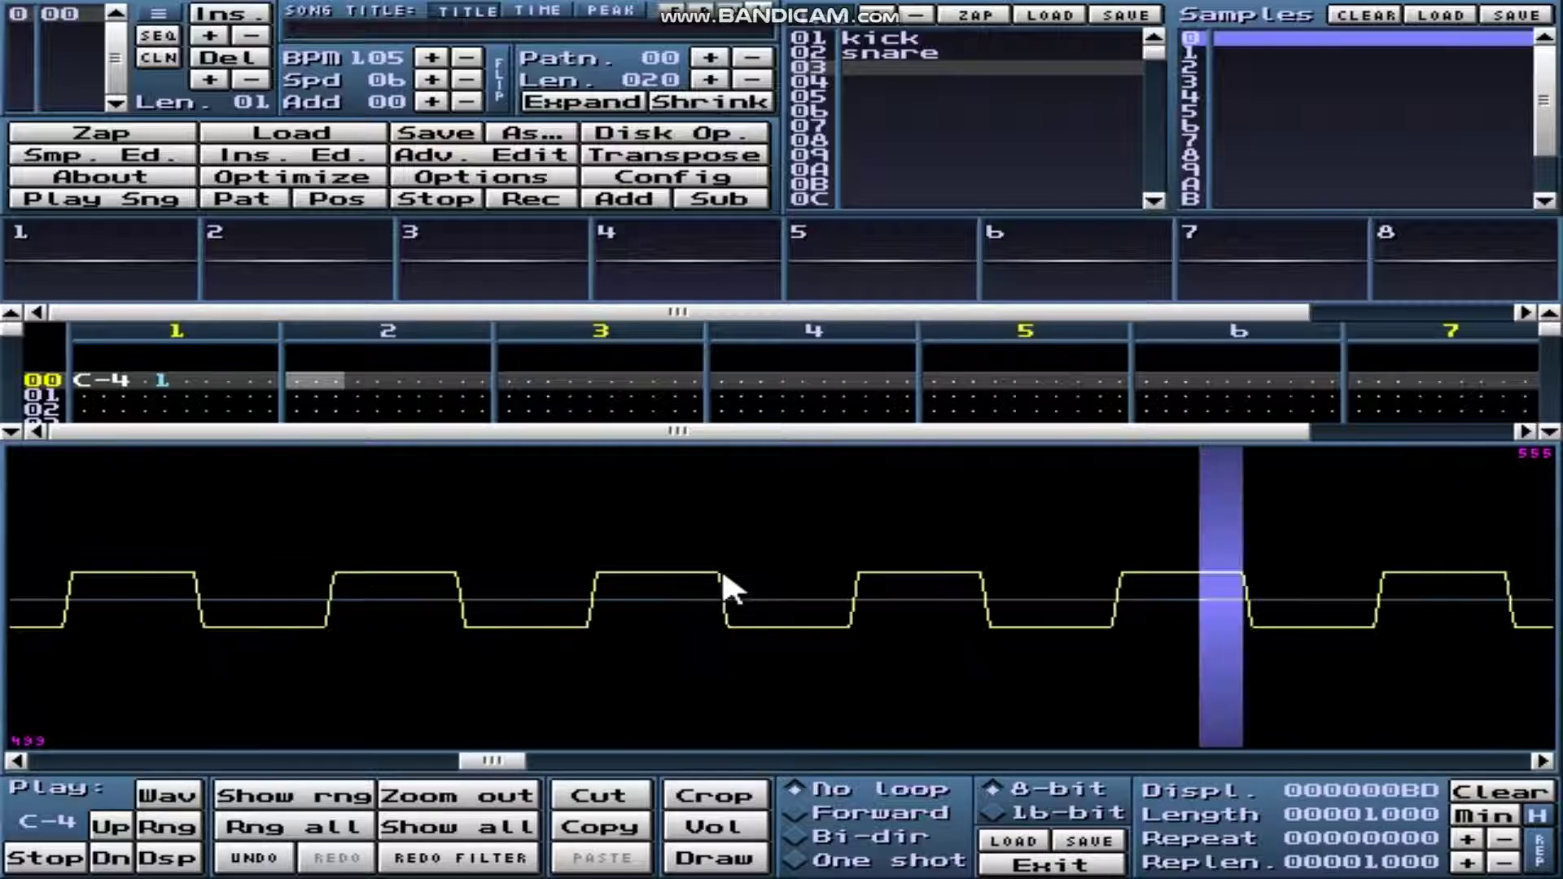
scroll(722, 573, down, 8)
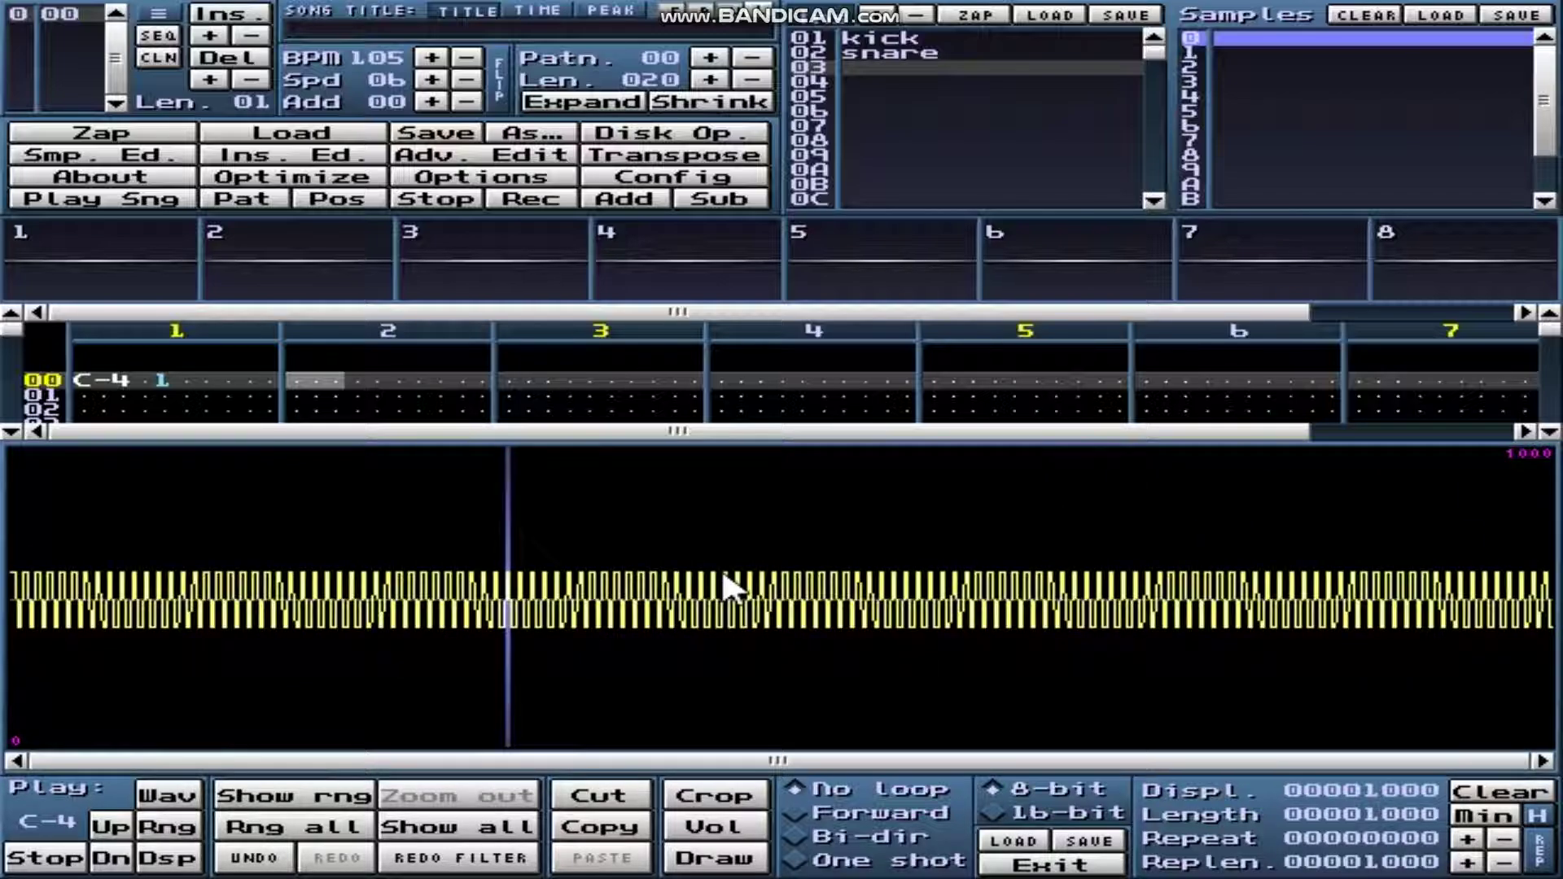
click(185, 157)
Name sample 0 and instrument 03 both 'lead'.
scroll(539, 521, up, 1)
scroll(539, 521, down, 1)
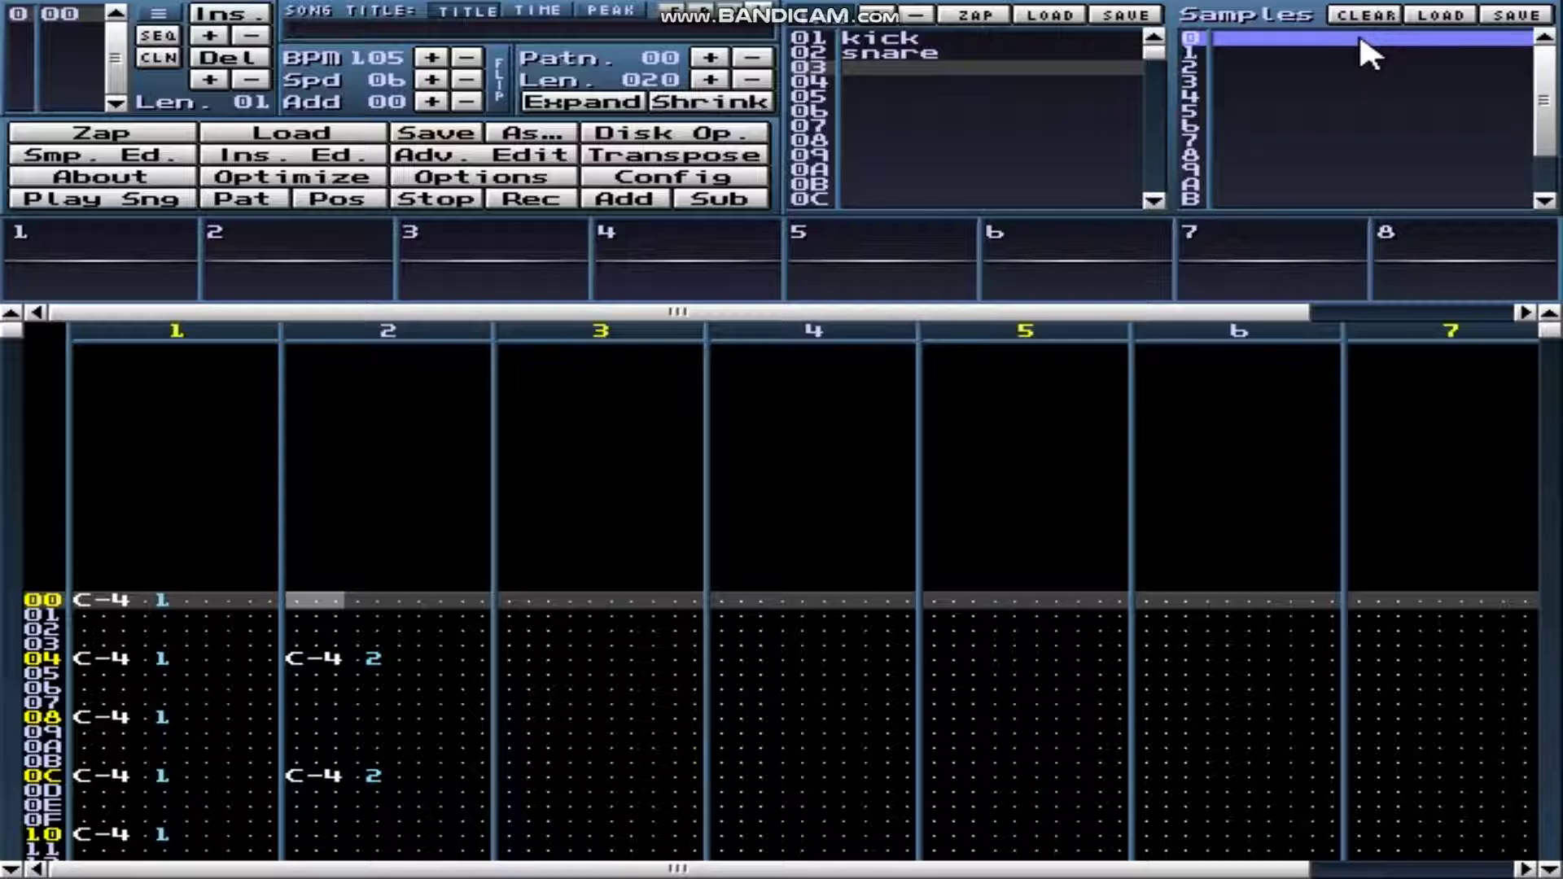
text(lead)
click(888, 69)
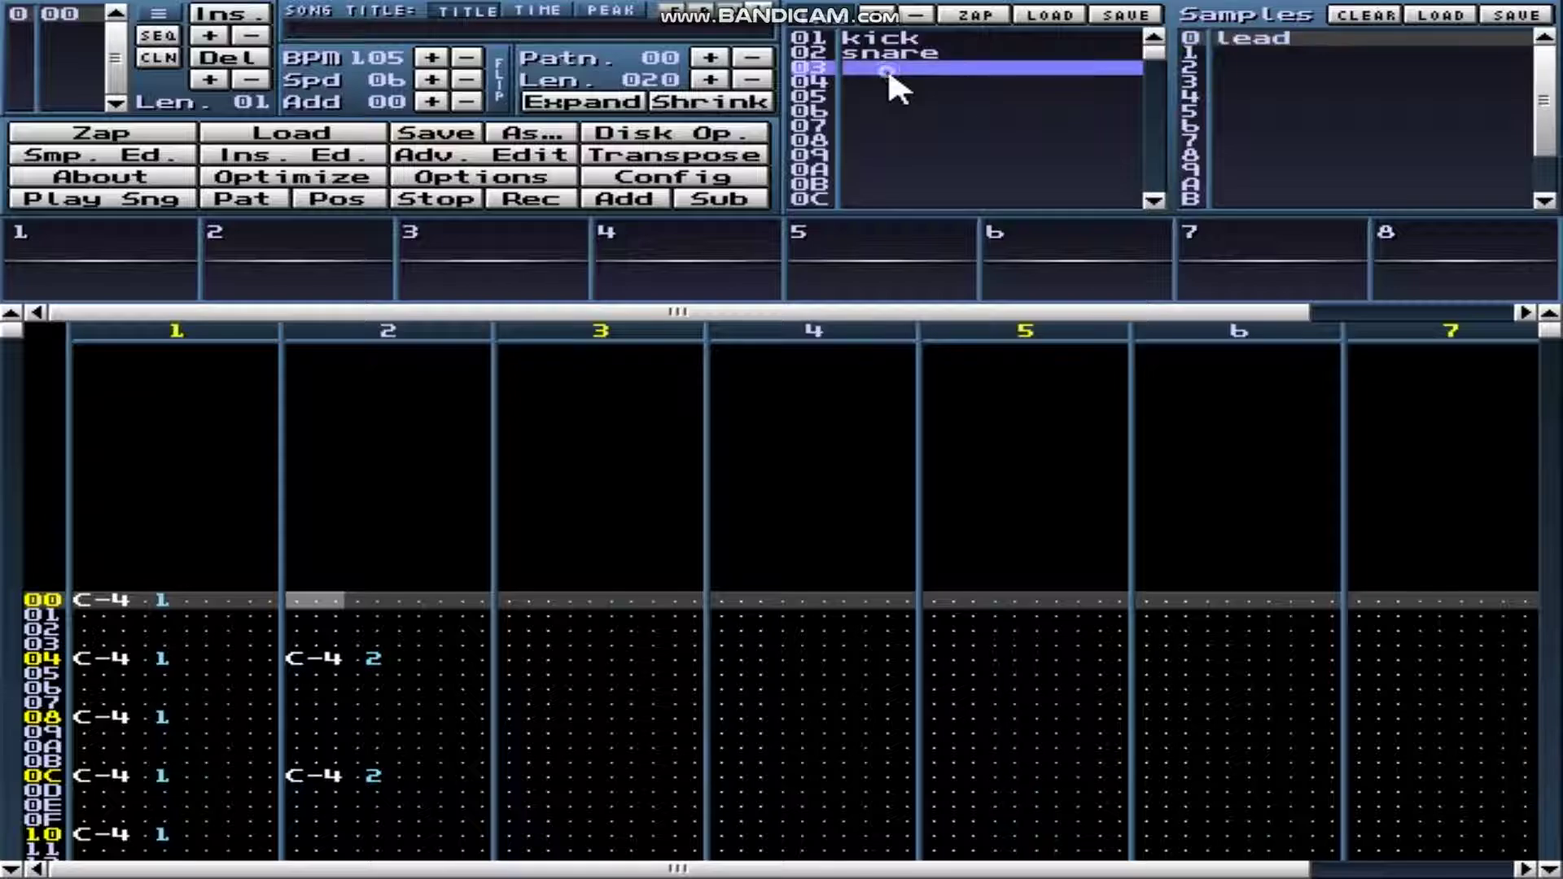
text(lead)
click(515, 603)
key(space)
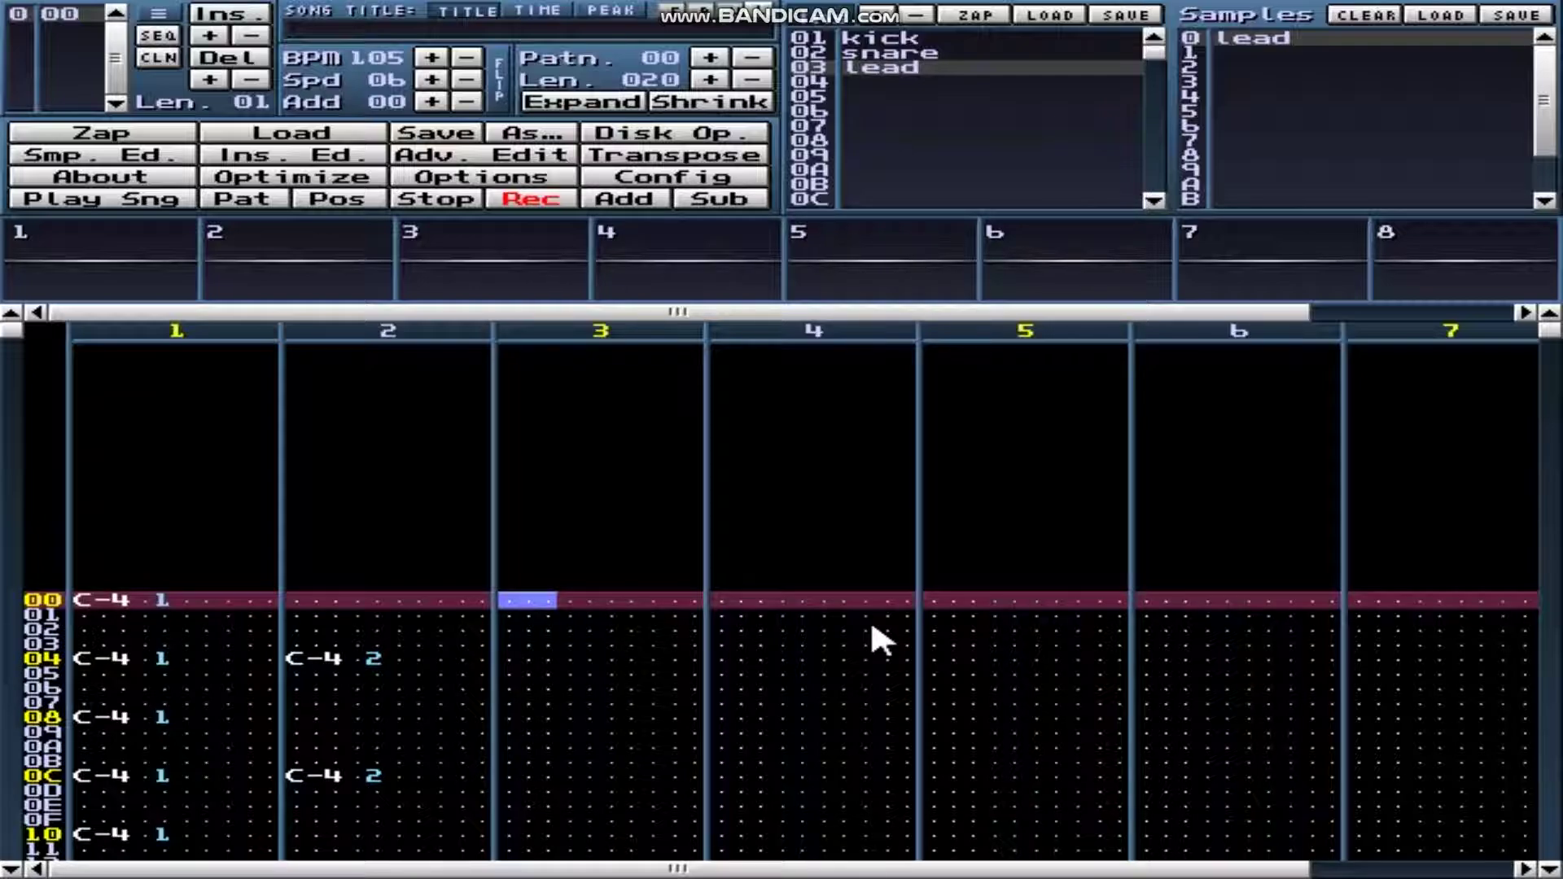
Enter lead notes G-4, D-5, D-4, F-4, G-4, D-5 on rows 00–0A of channel 3.
key(b)
key(Down)
key(Down)
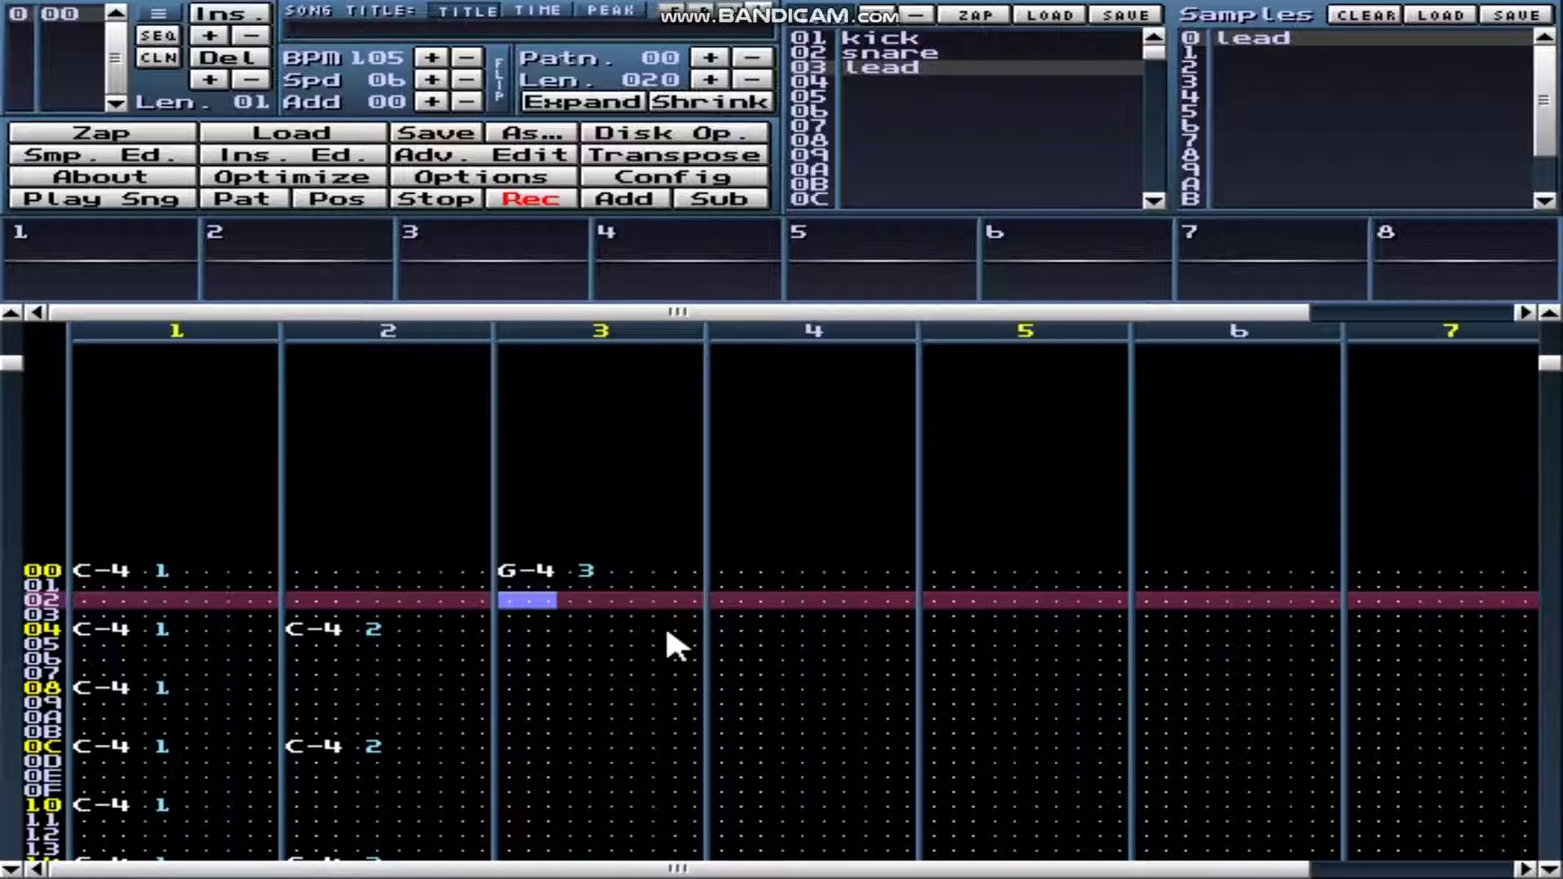
key(w)
key(Down)
key(Down)
key(x)
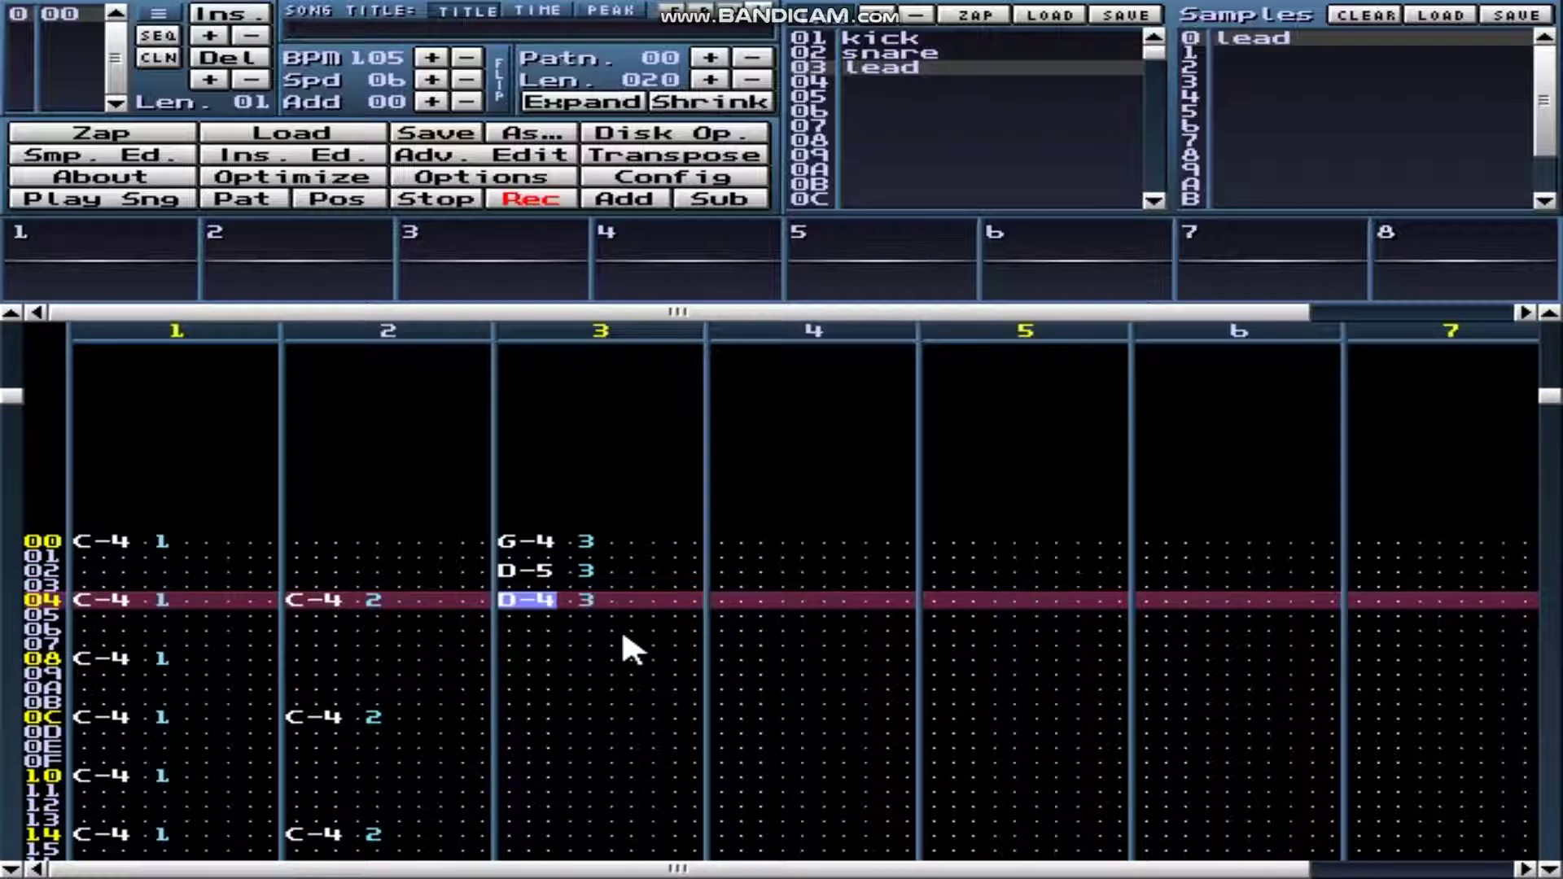
key(Down)
key(Down)
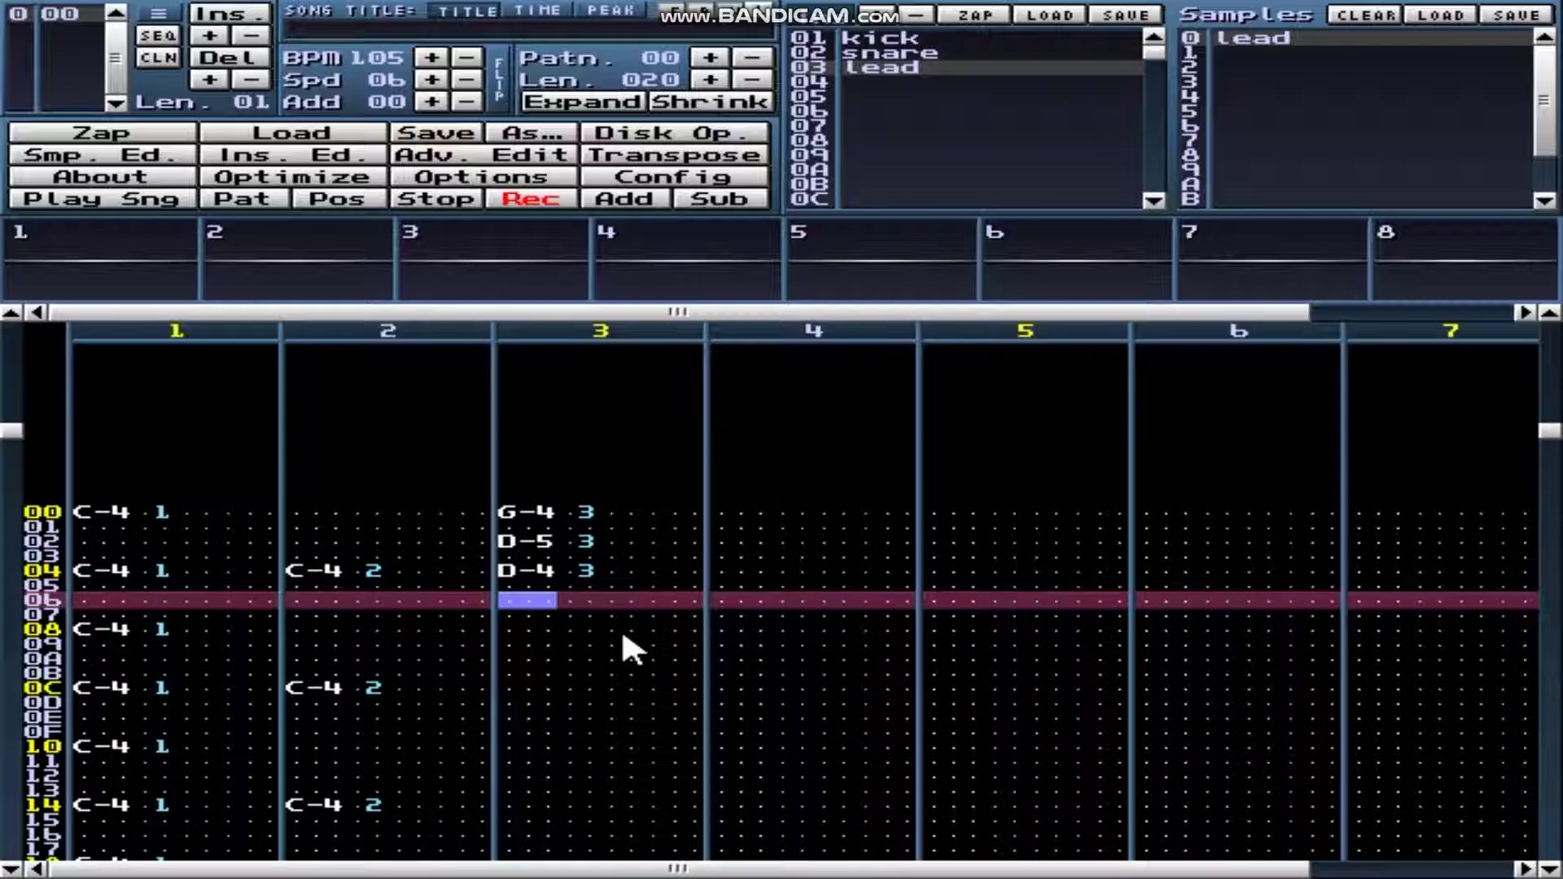
key(v)
key(Down)
key(Down)
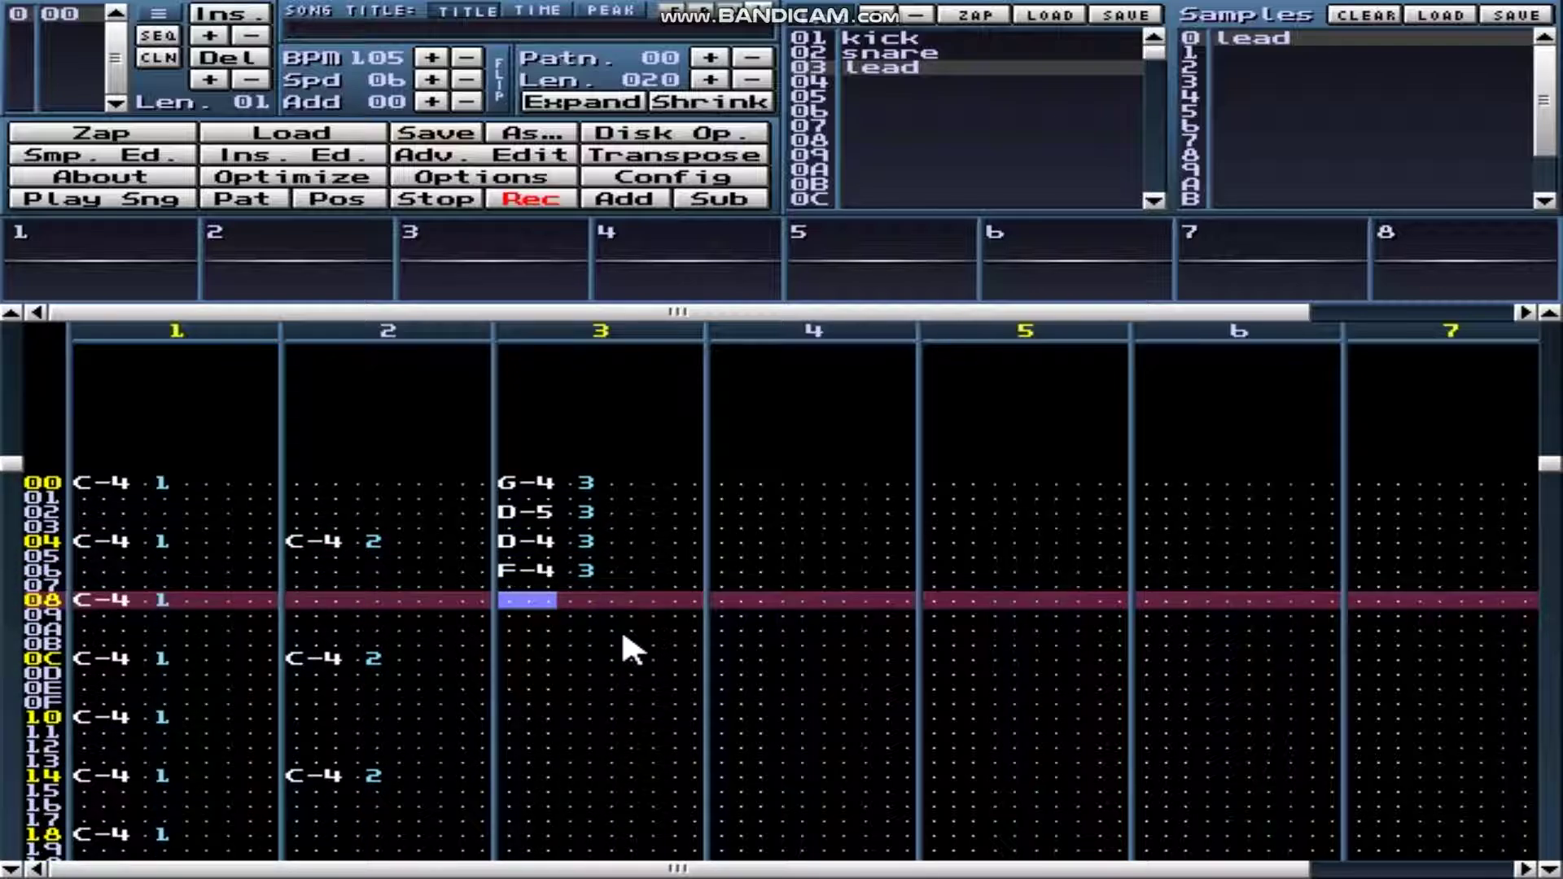
key(b)
key(Down)
key(Down)
key(w)
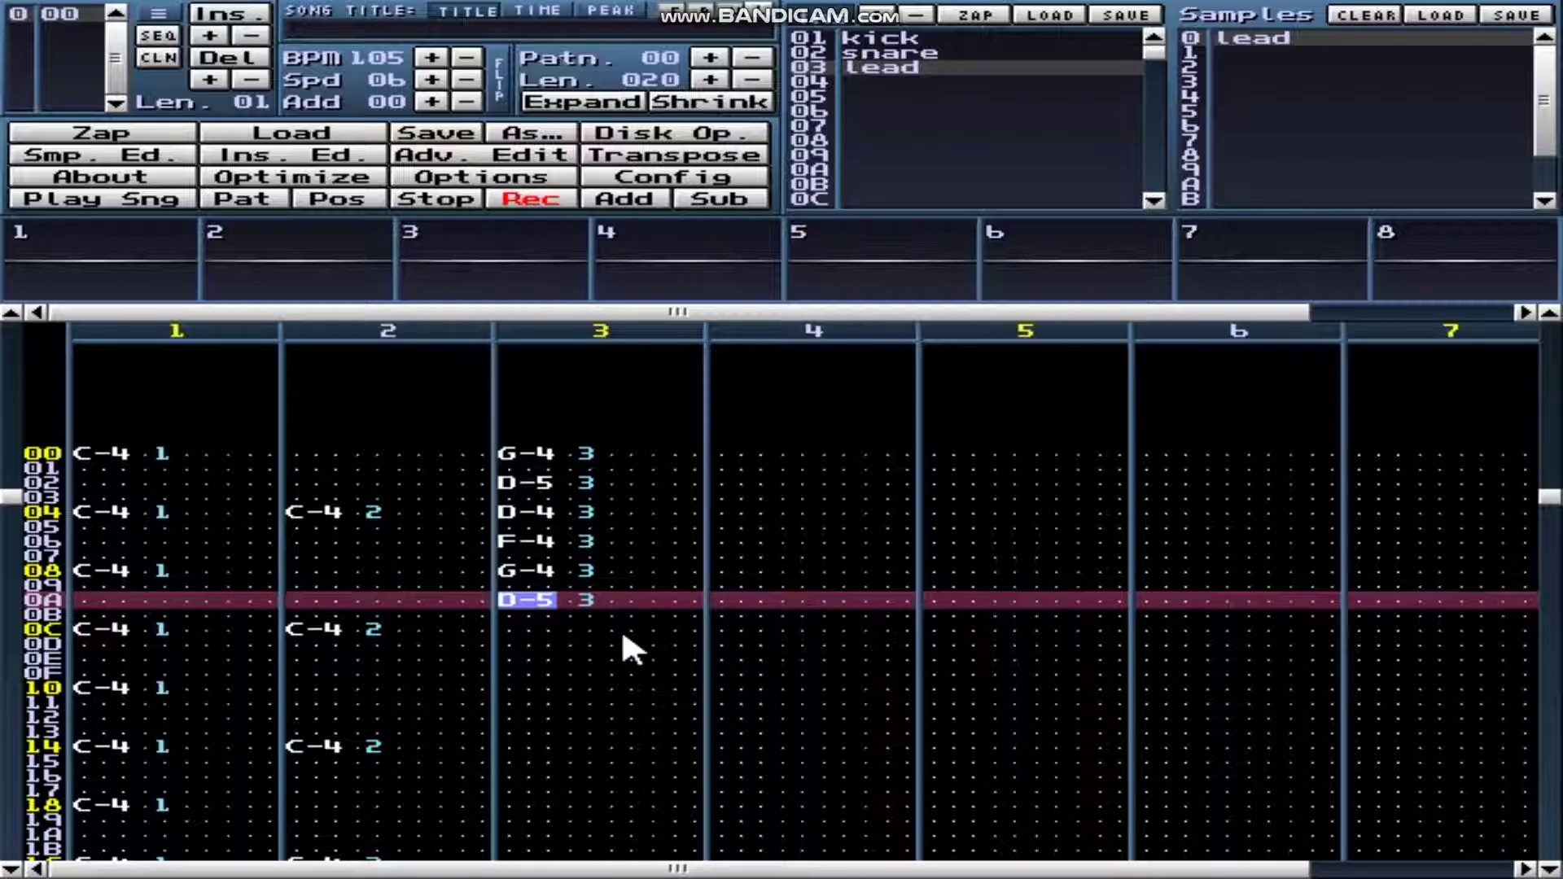
key(Down)
key(Down)
Enter lead notes F-5, C-5, D-5, A#4, G-4 on rows 0C–14 of channel 3.
key(3)
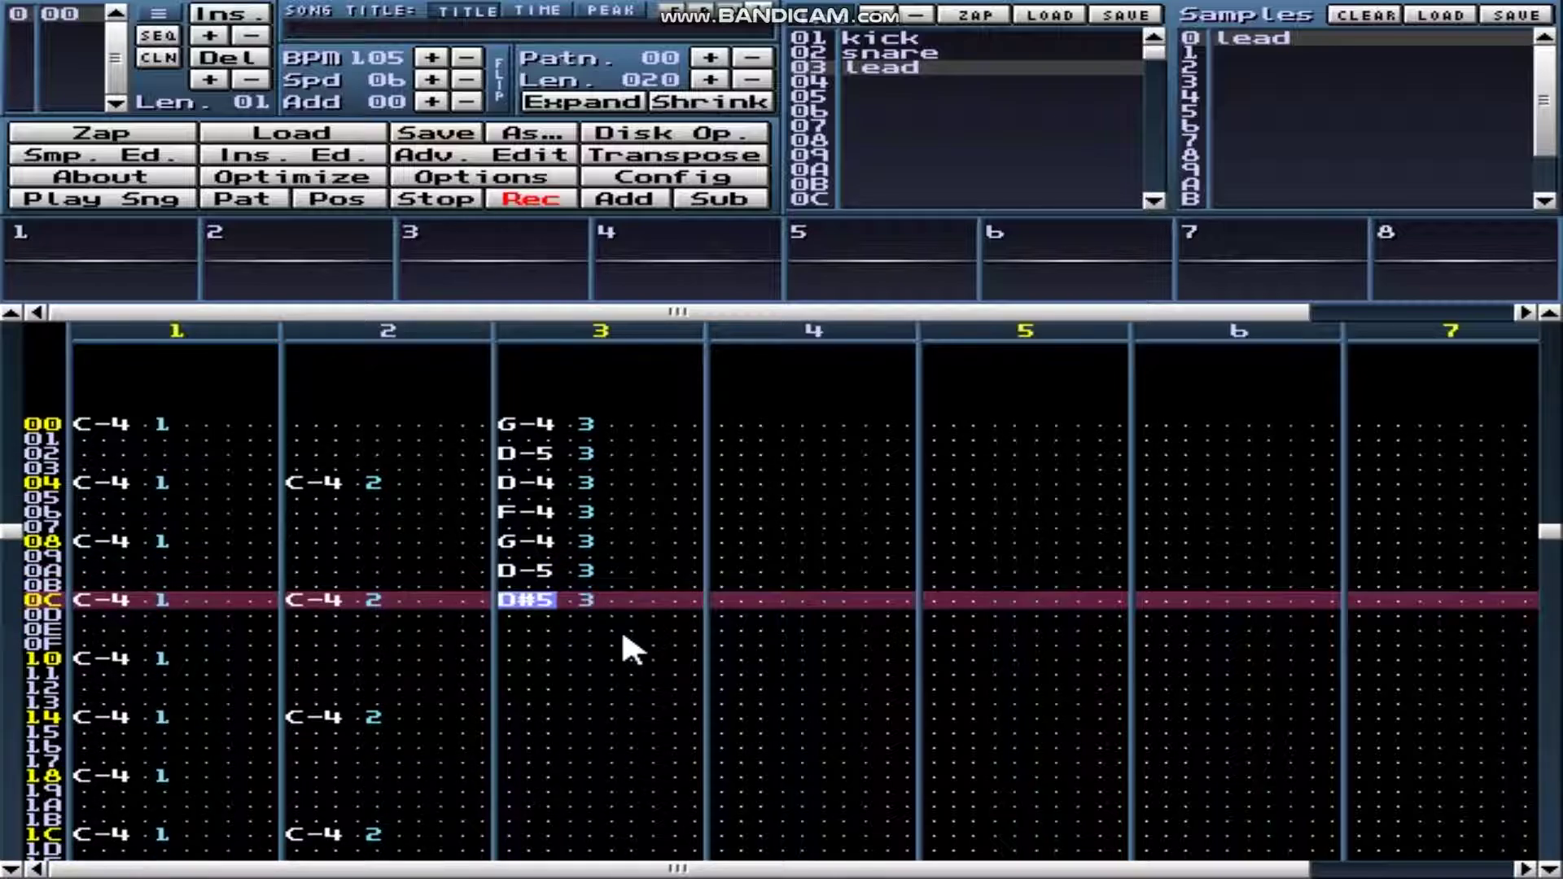
key(e)
key(r)
key(Down)
key(Down)
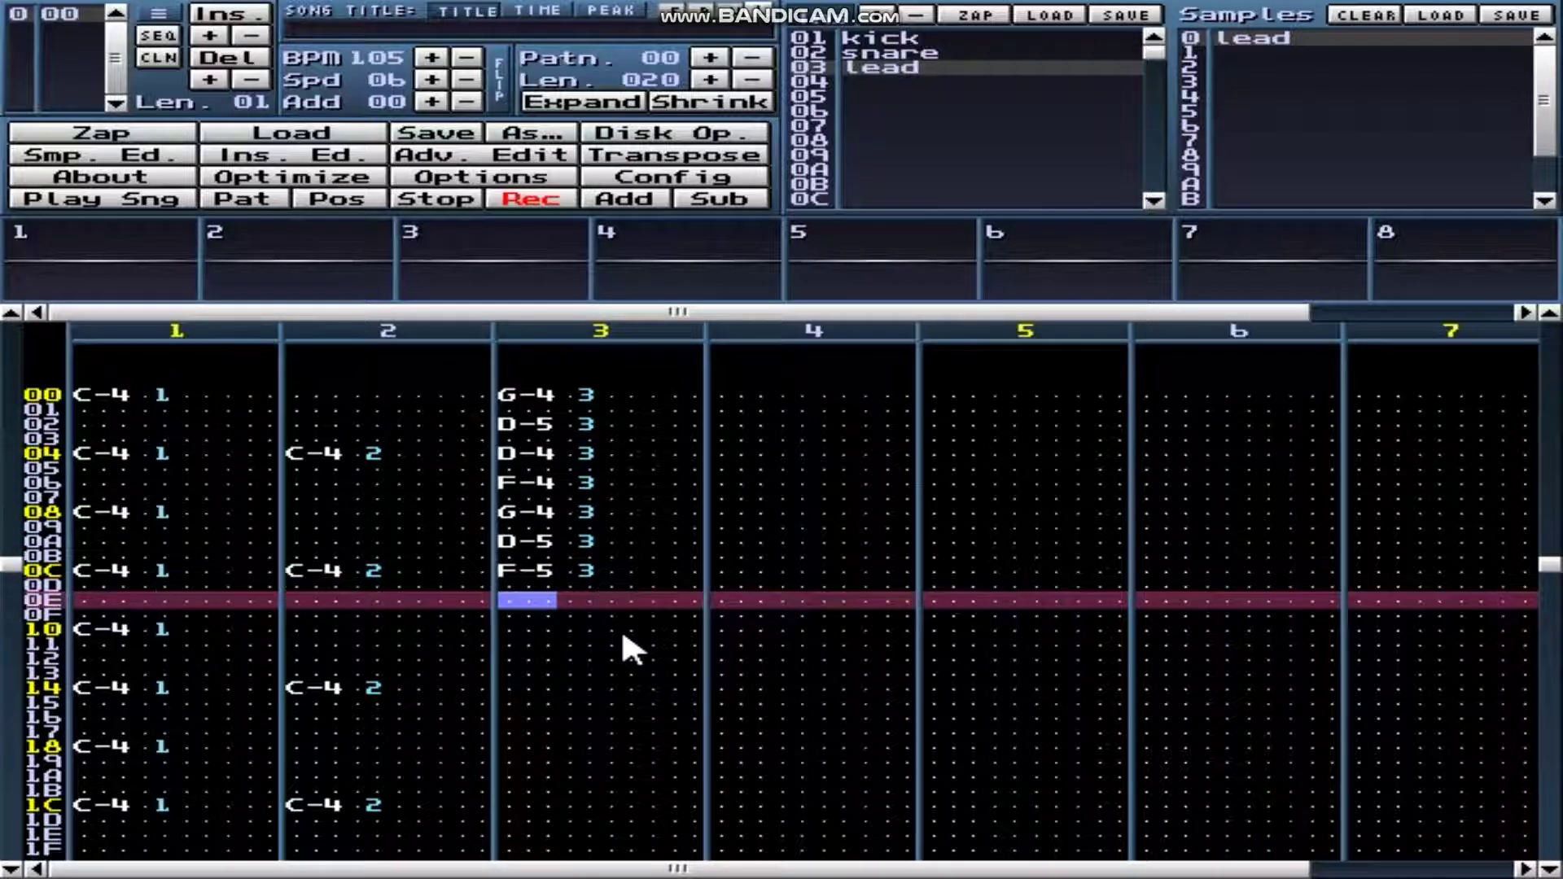
key(q)
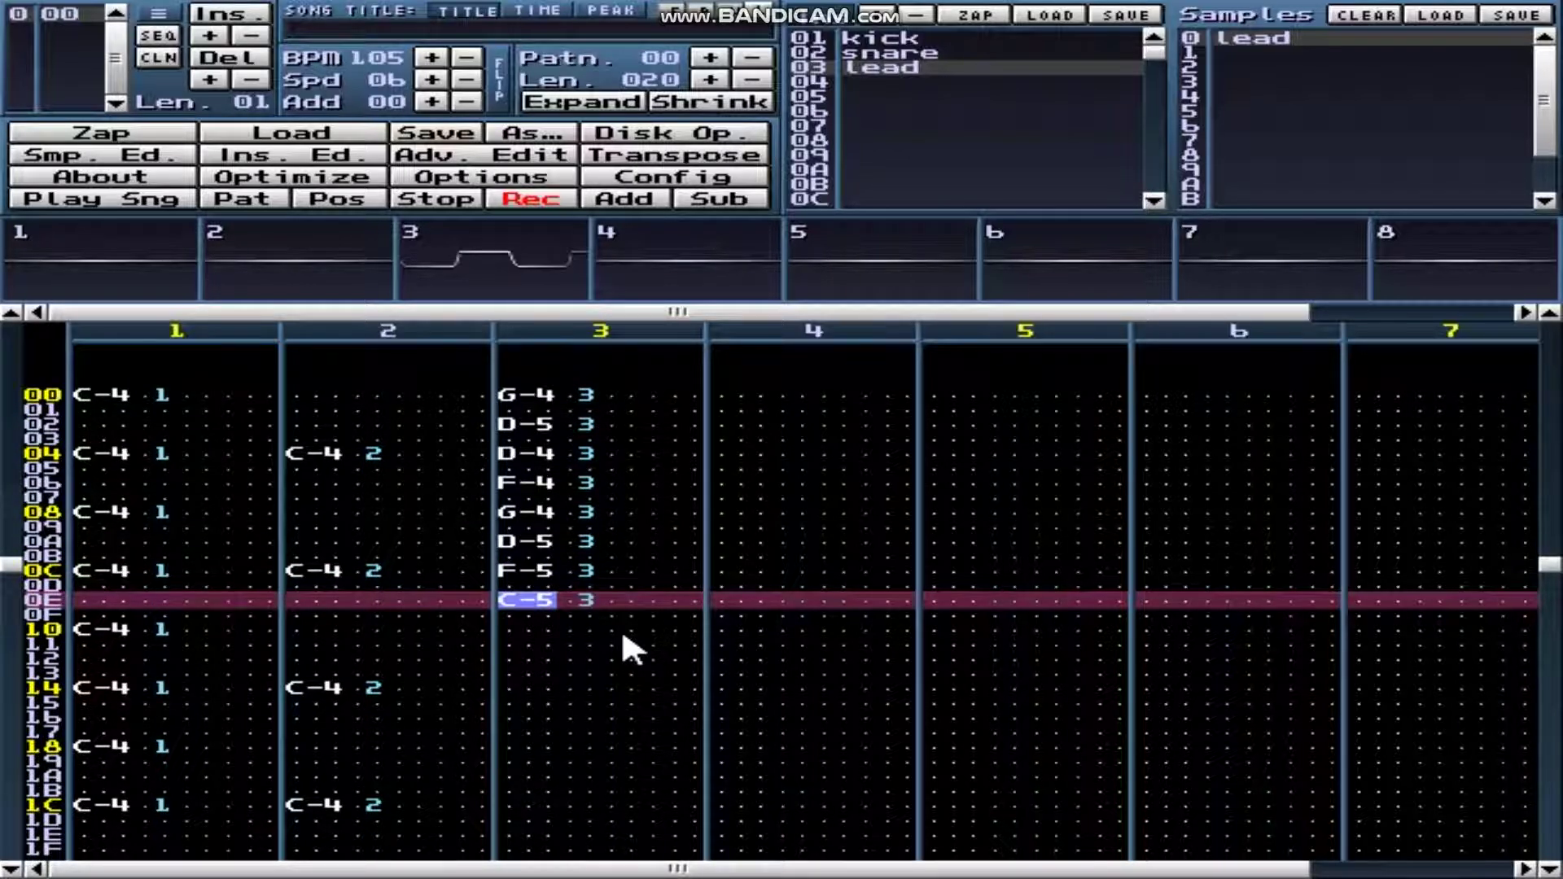
key(Down)
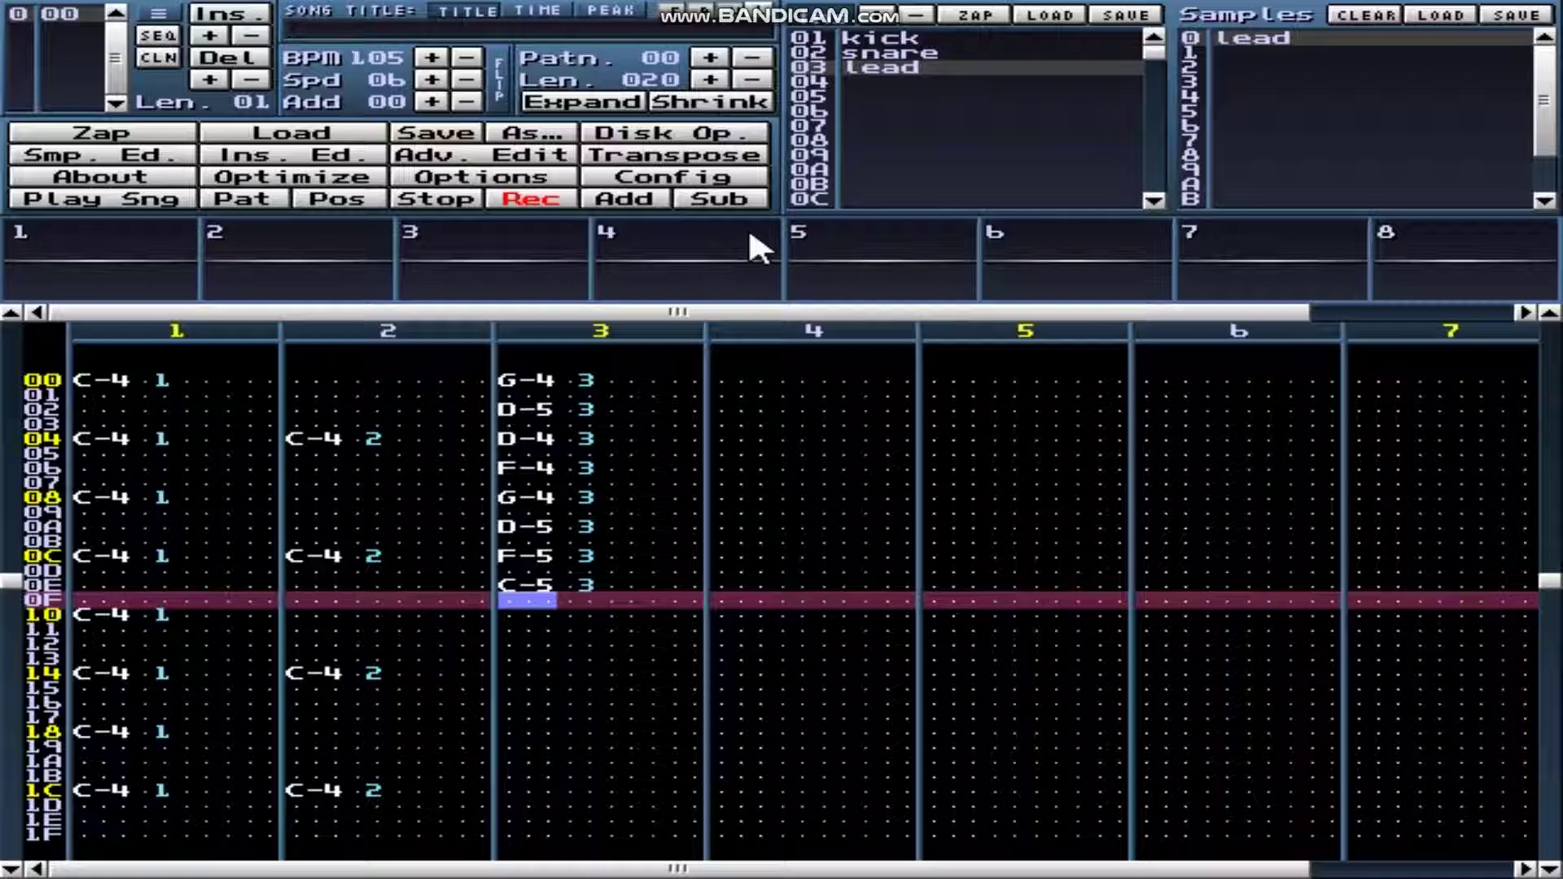
key(Down)
key(q)
key(w)
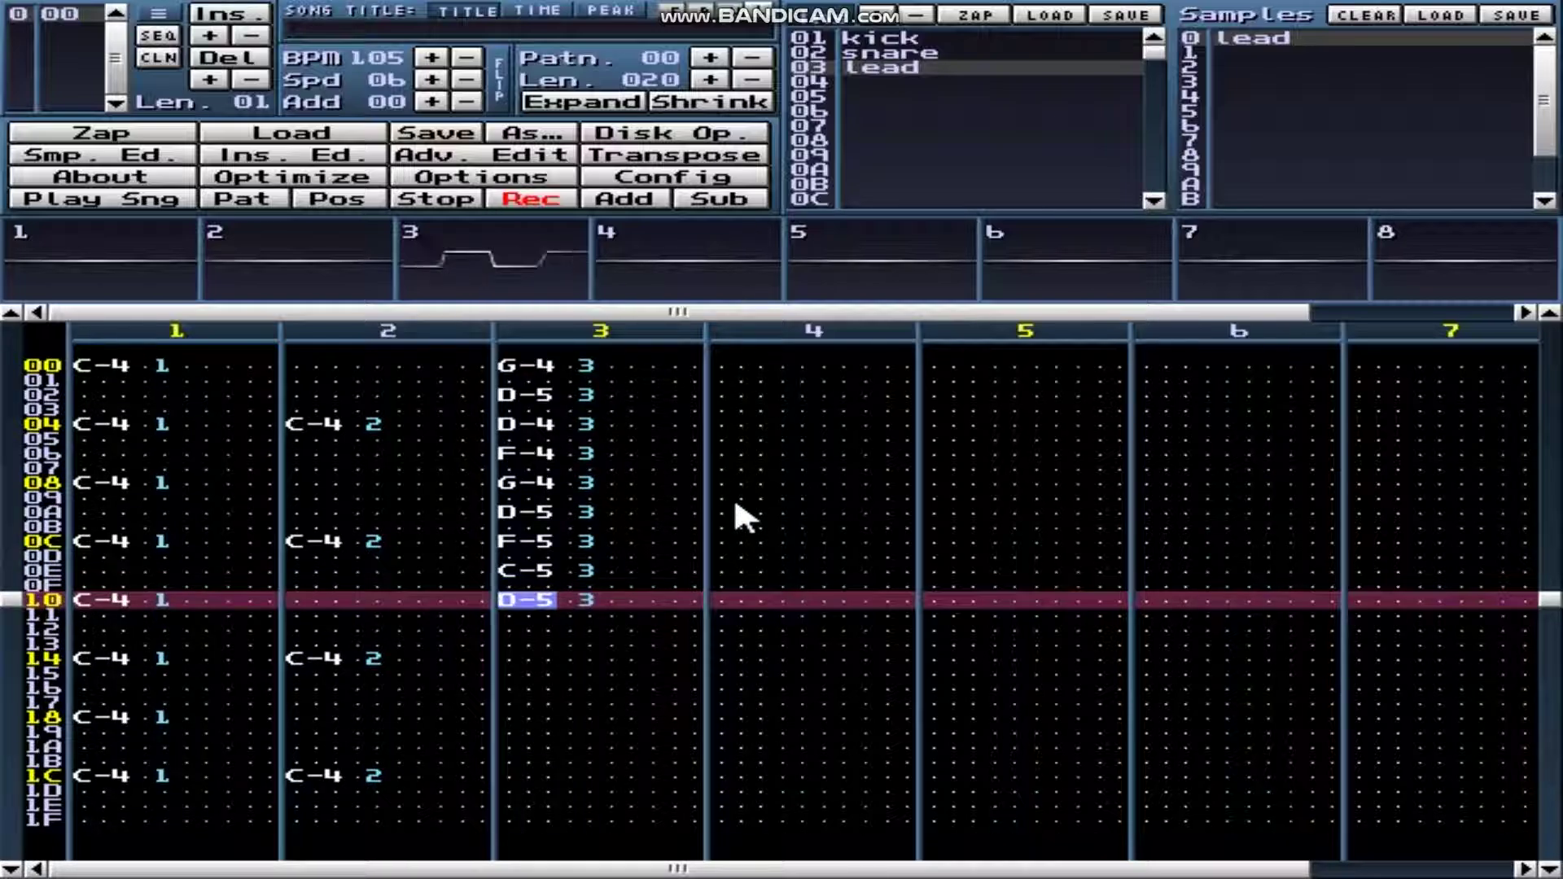
key(Down)
key(Down)
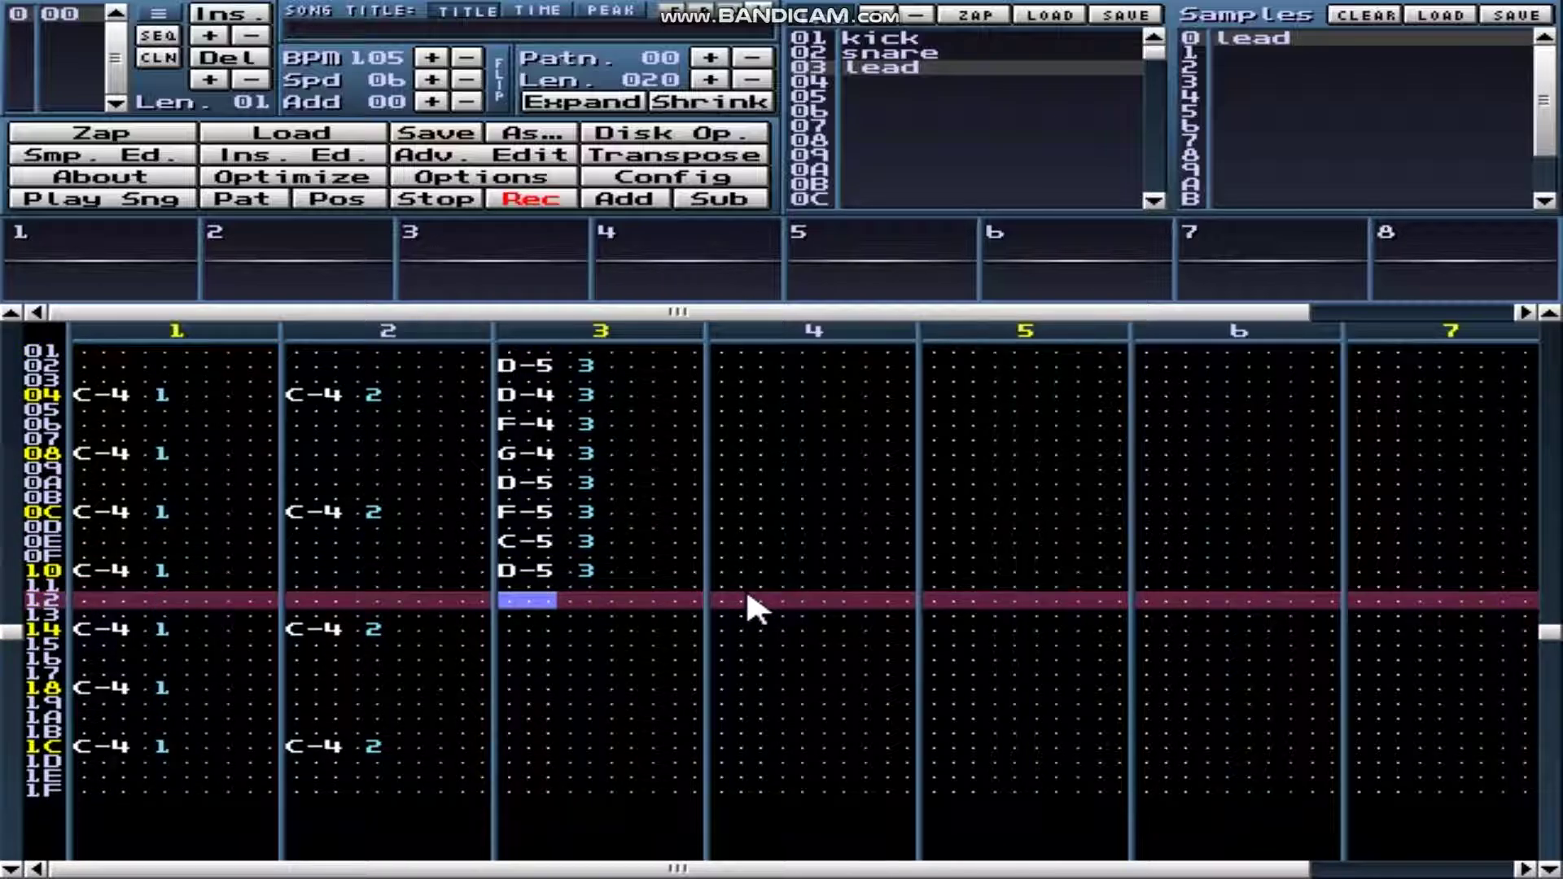
key(j)
key(Down)
key(Down)
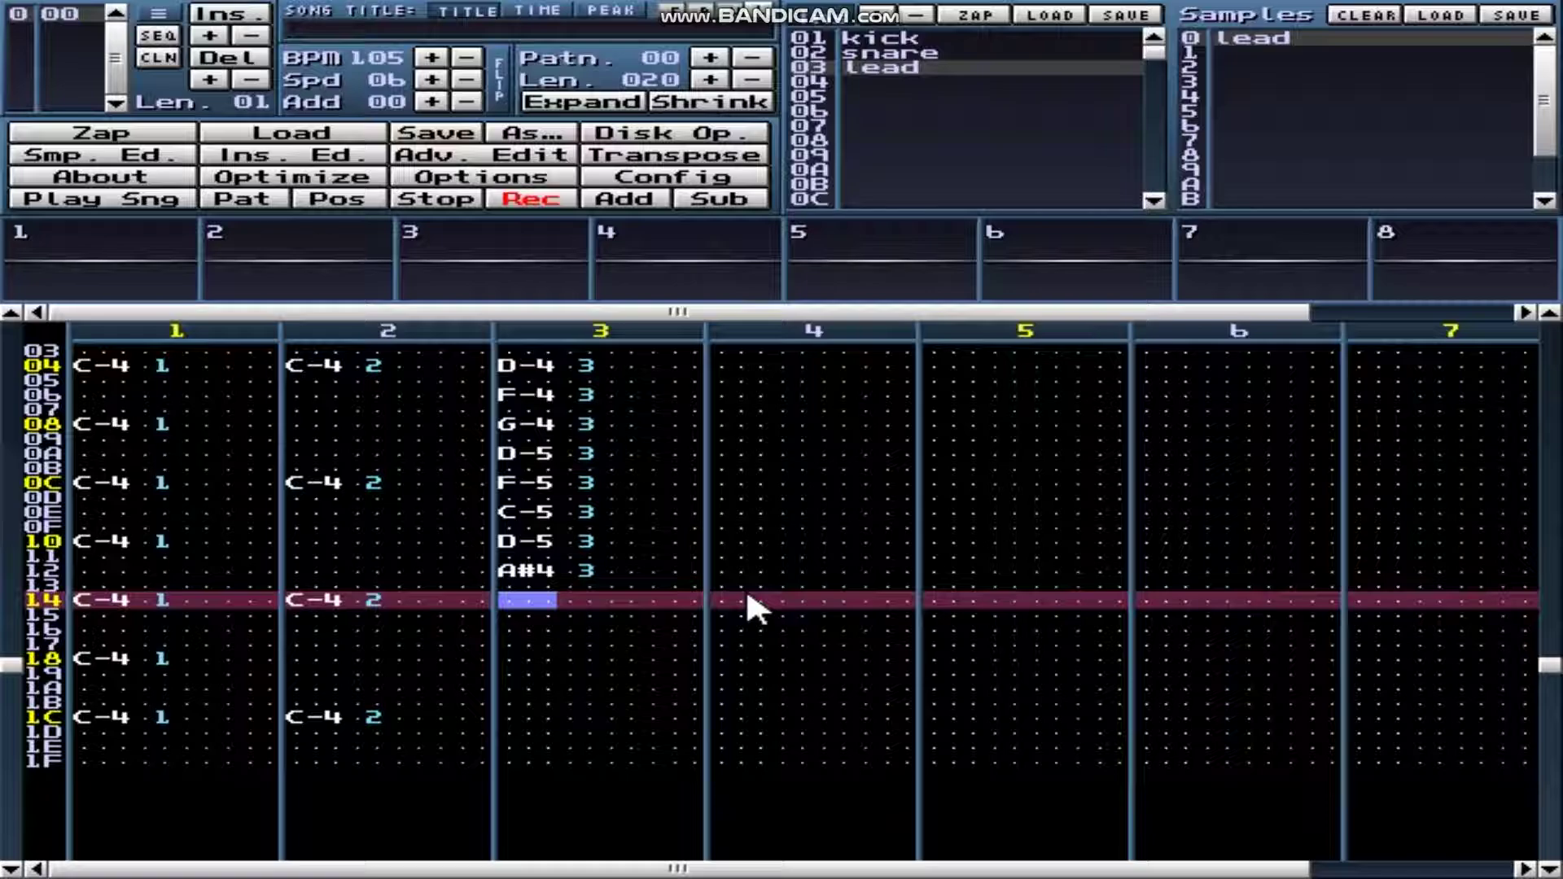
key(b)
Enter lead notes D-4, F-4, F#4, G-4 on rows 16–1C of channel 3.
key(Down)
key(Down)
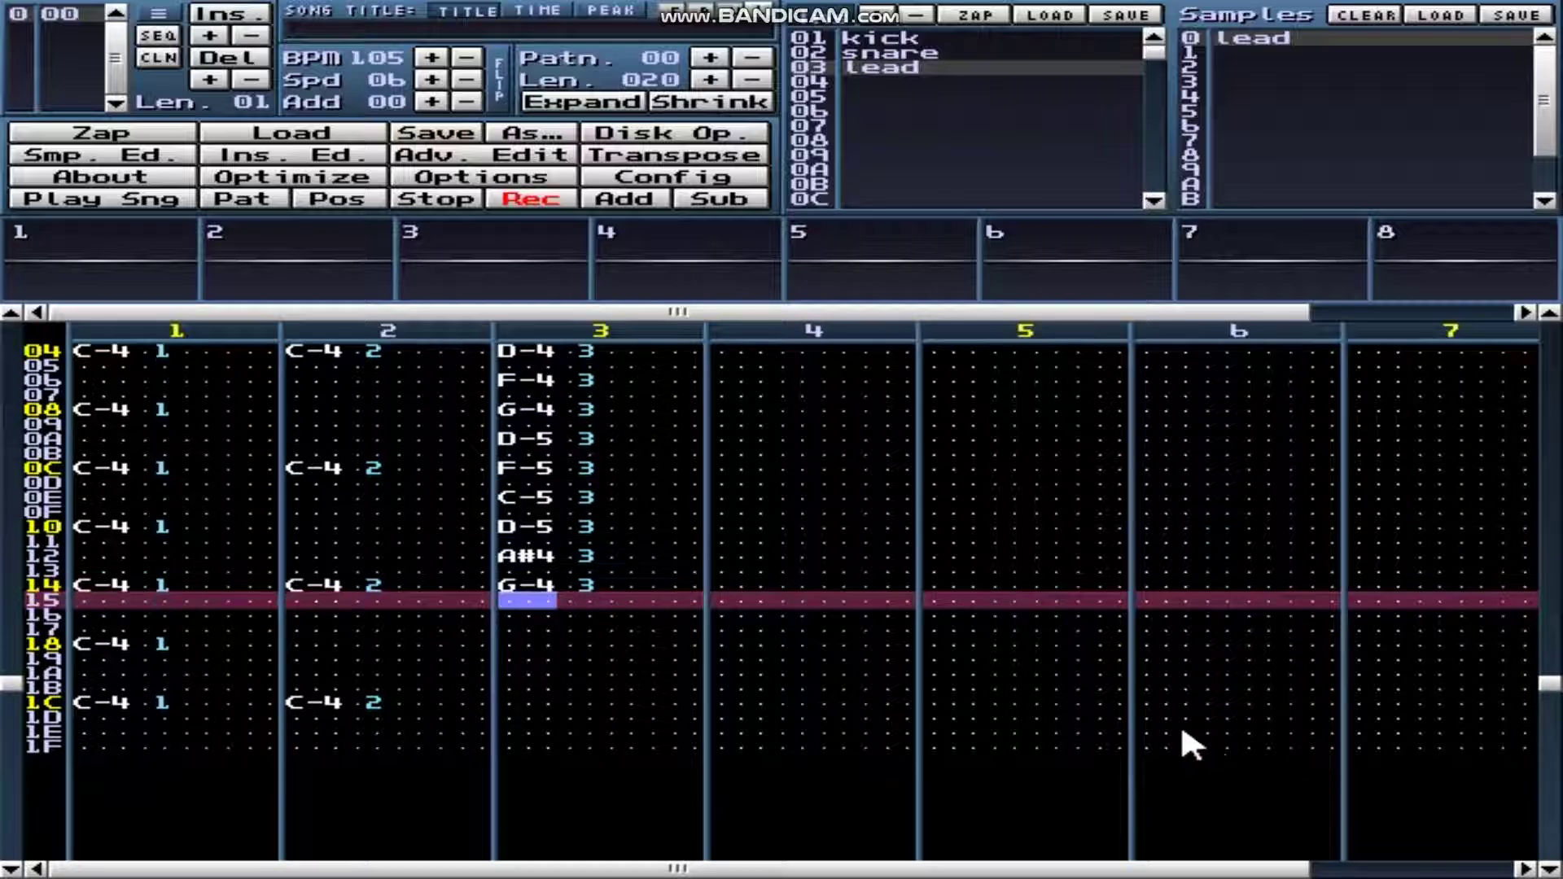
key(z)
key(x)
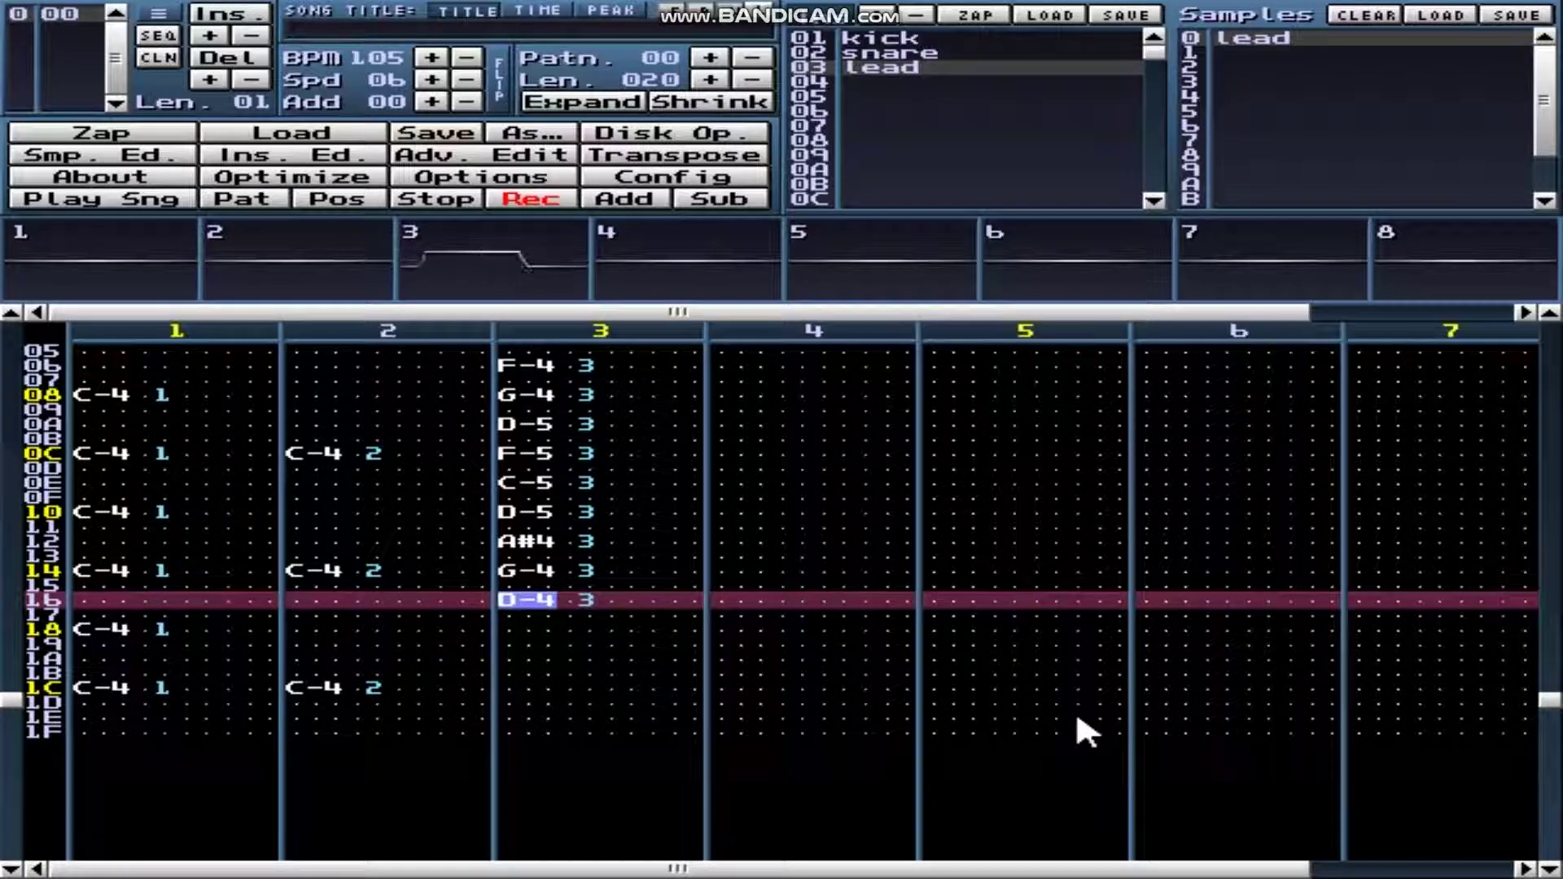
key(Down)
key(Down)
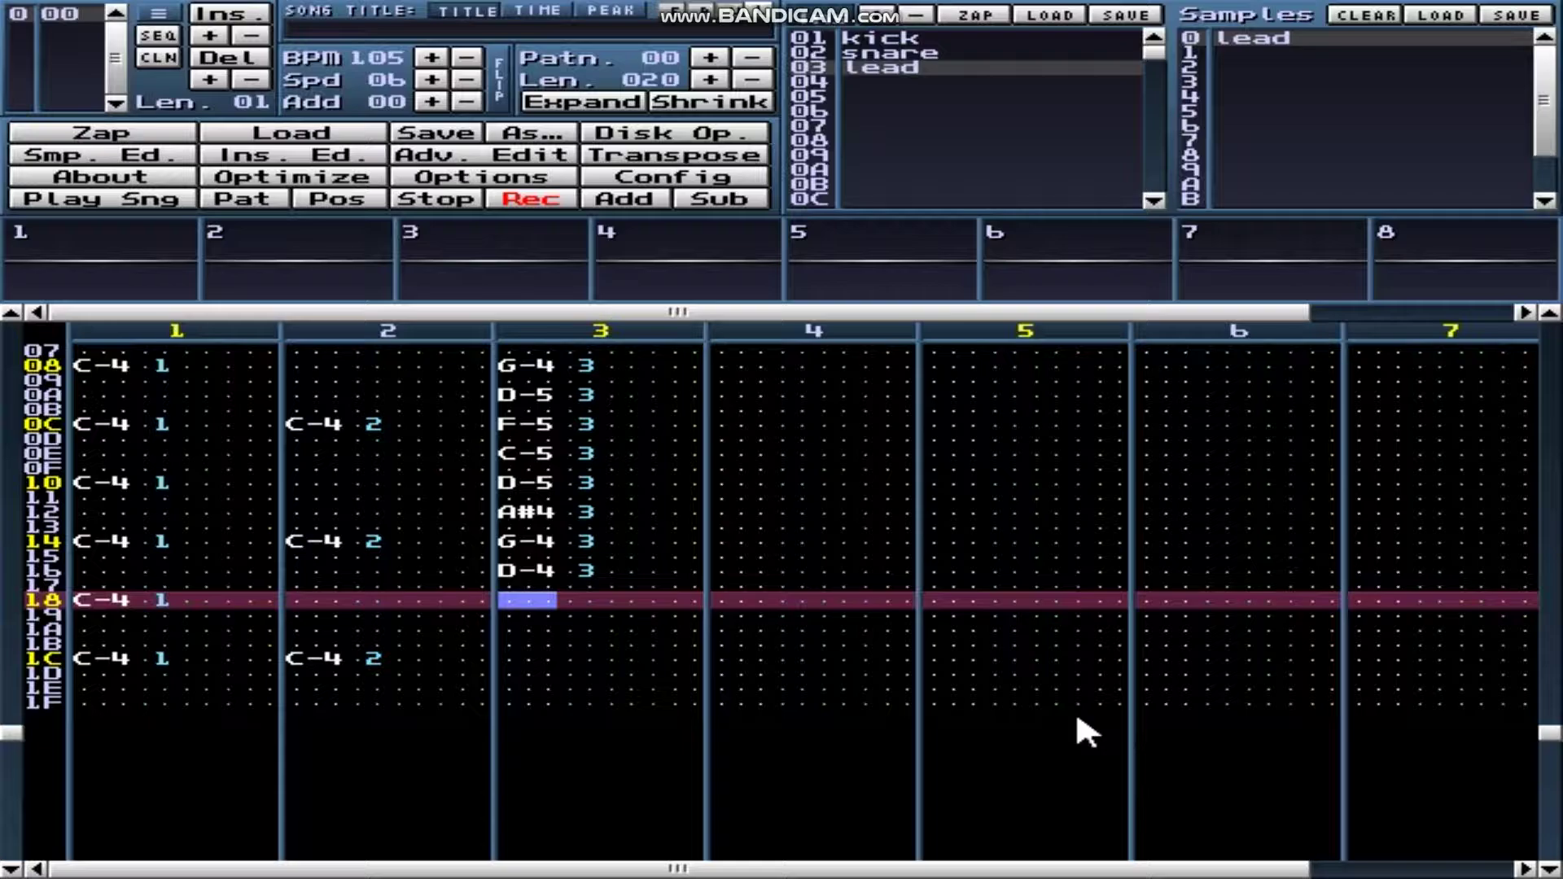
key(v)
key(Down)
key(Down)
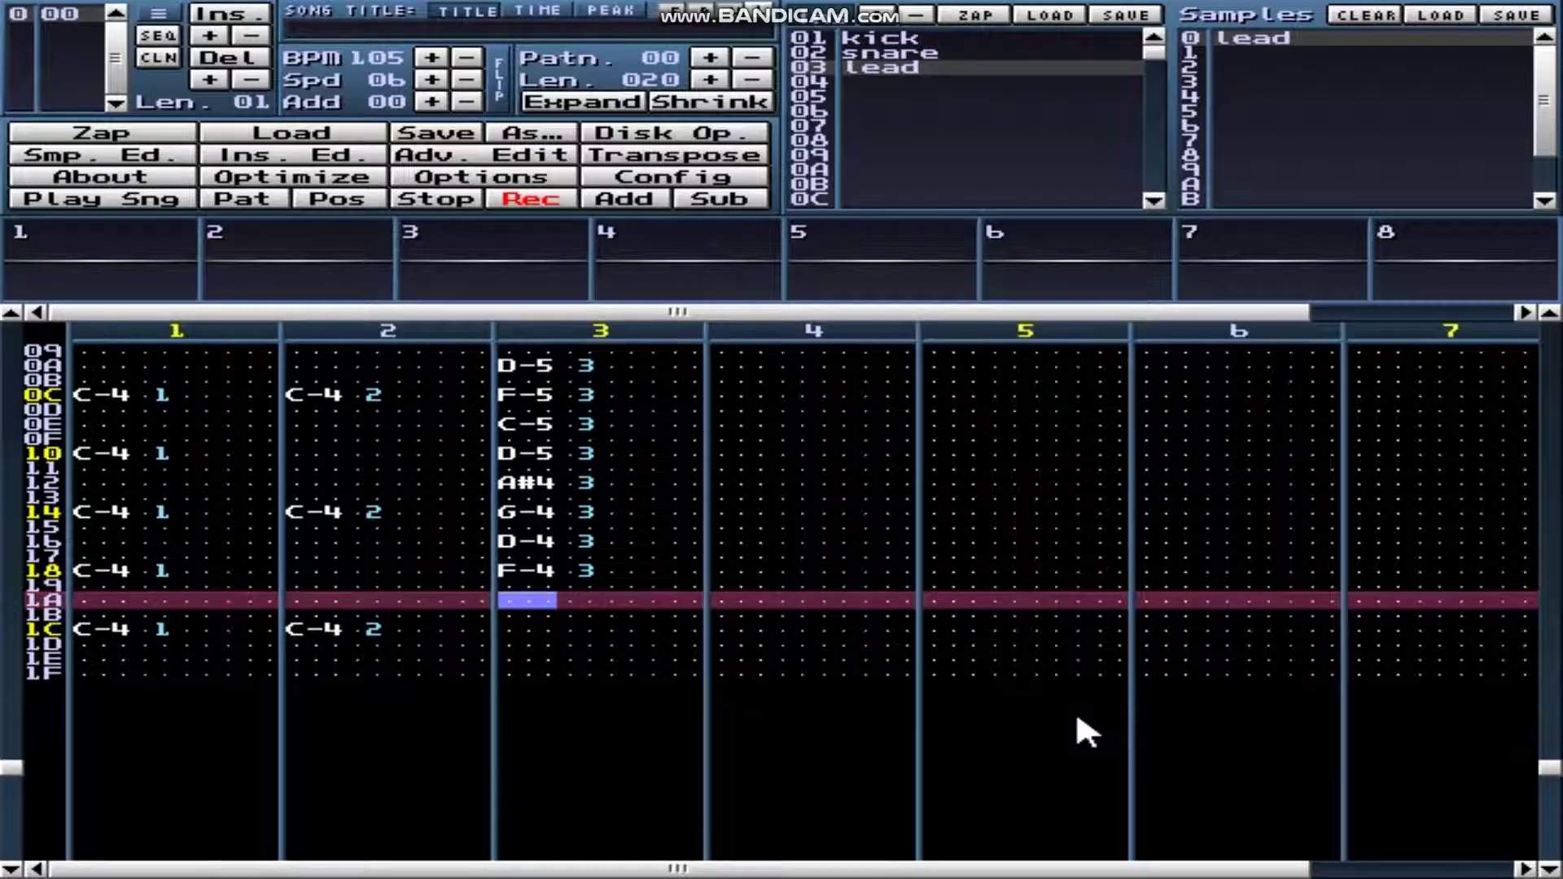
key(g)
key(Down)
key(Down)
key(b)
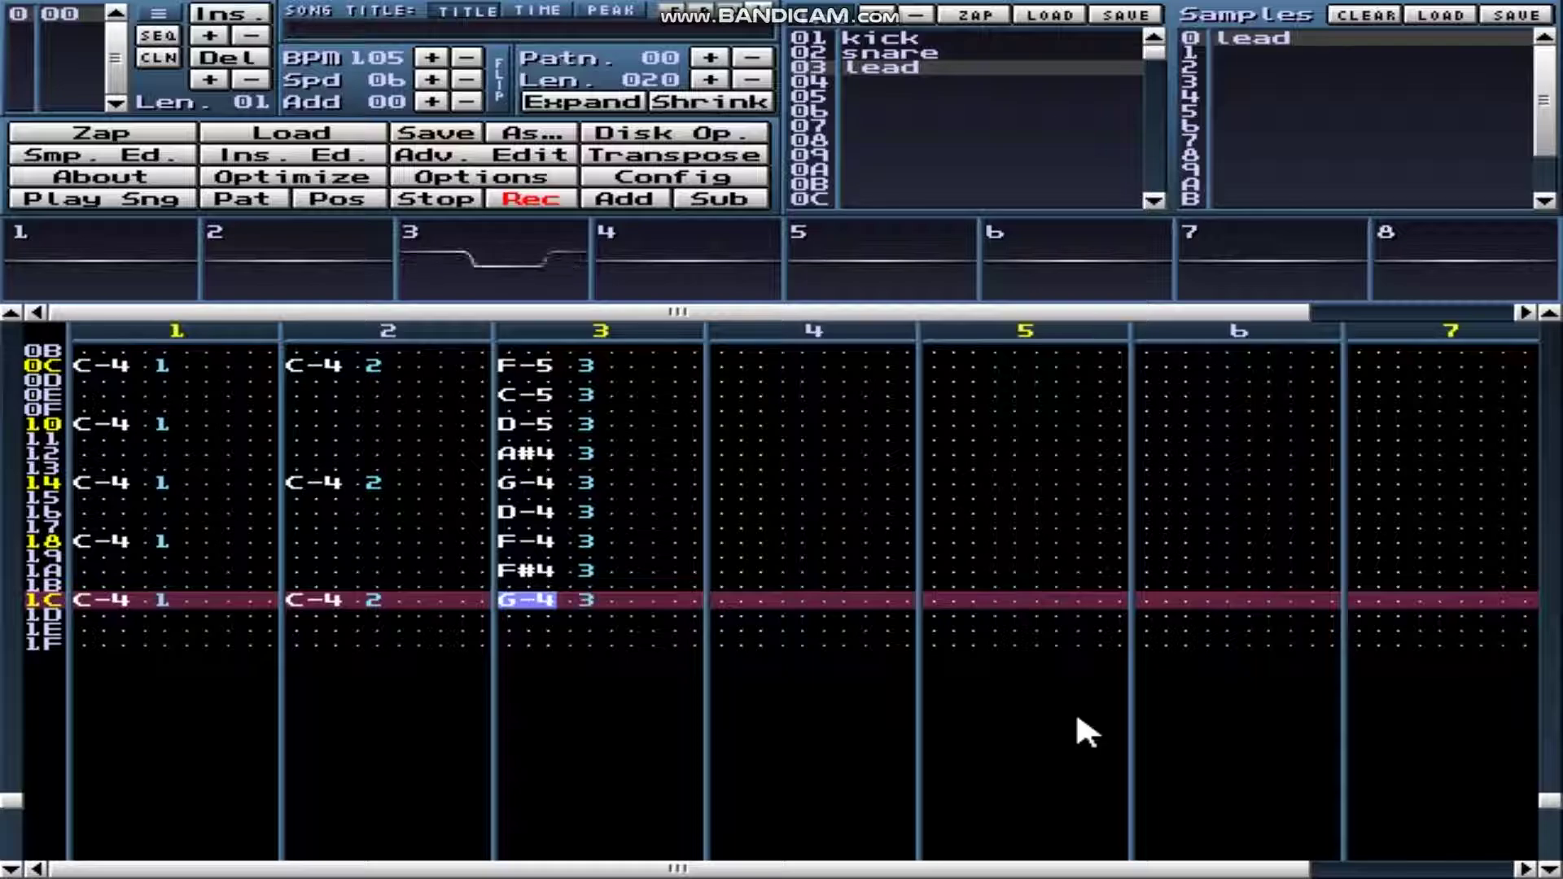
key(Down)
key(Down)
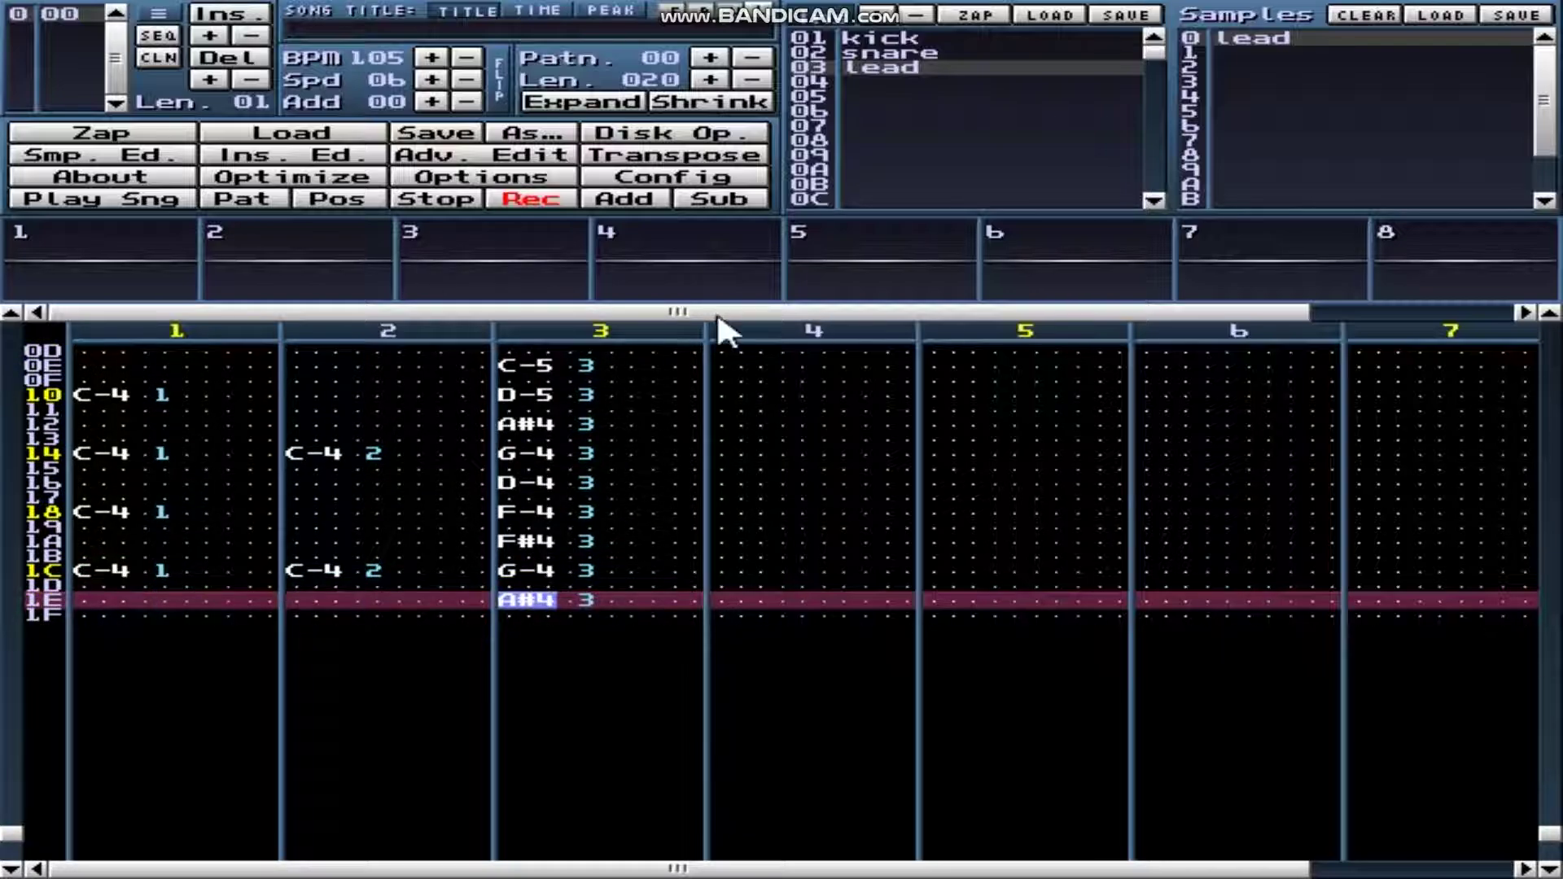
Play pattern 00 to hear the kick, snare and new lead melody together.
click(238, 201)
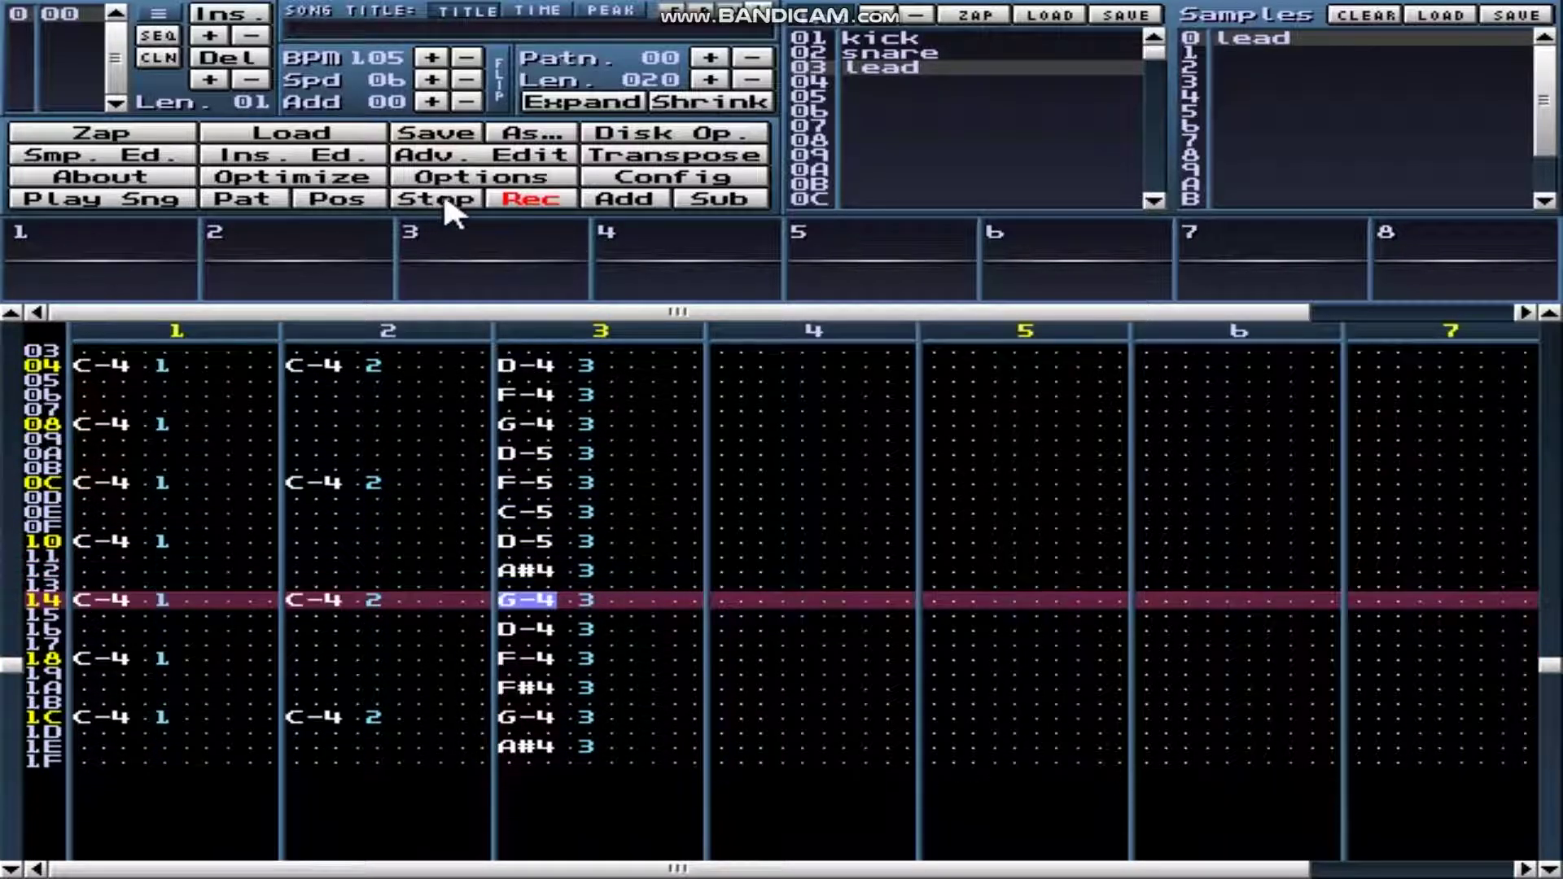
Copy rows 00–1F of channels 1–3, the drum and melody notes, from pattern 00.
key(ctrl)
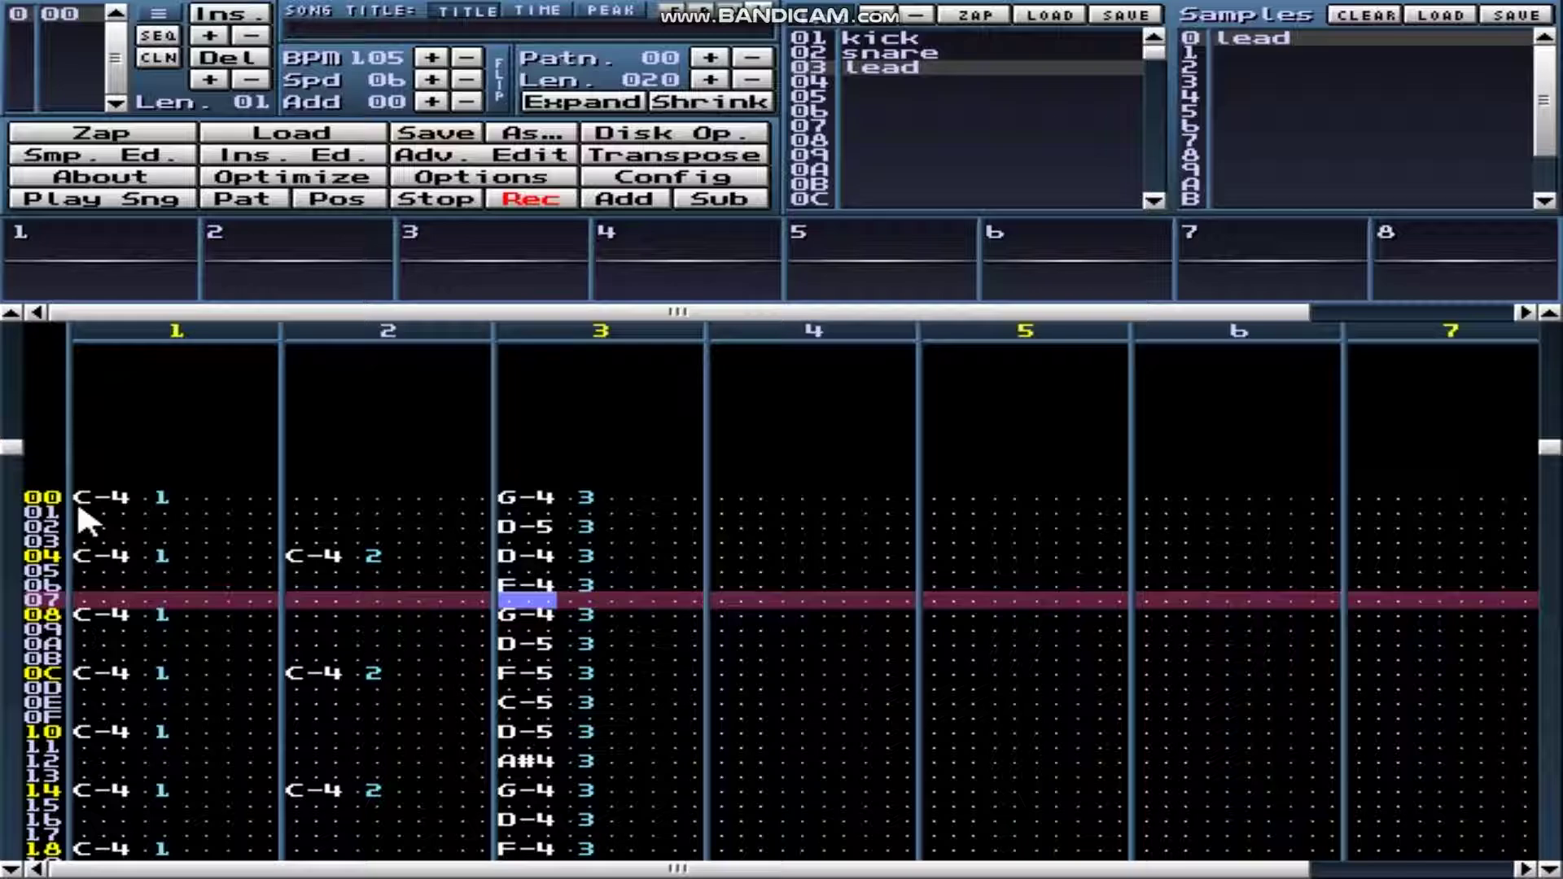
drag(76, 497, 698, 703)
right_click(331, 454)
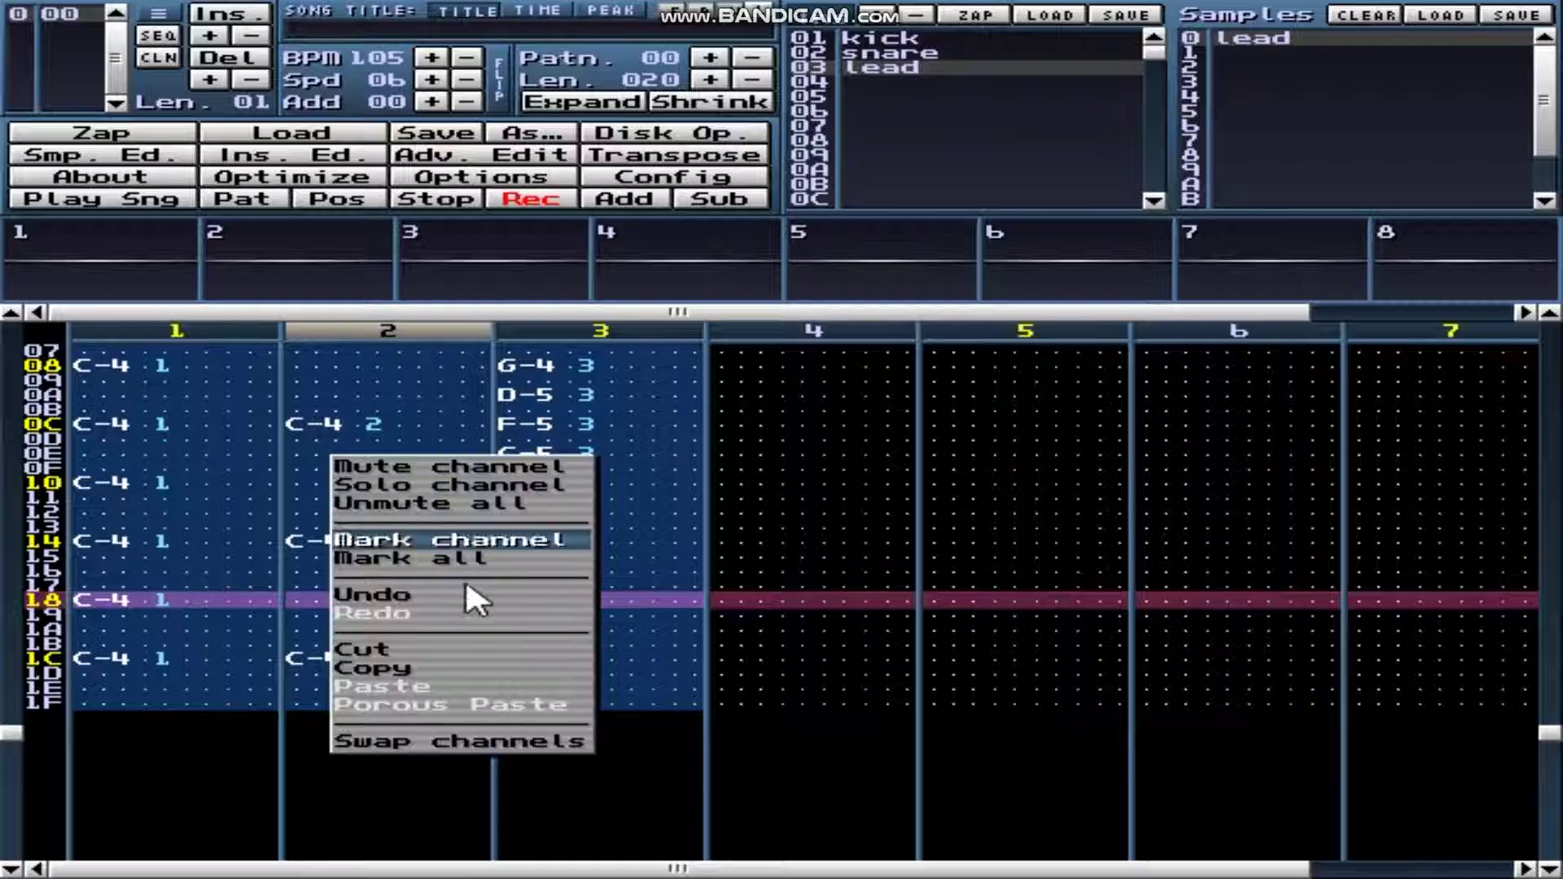
click(466, 669)
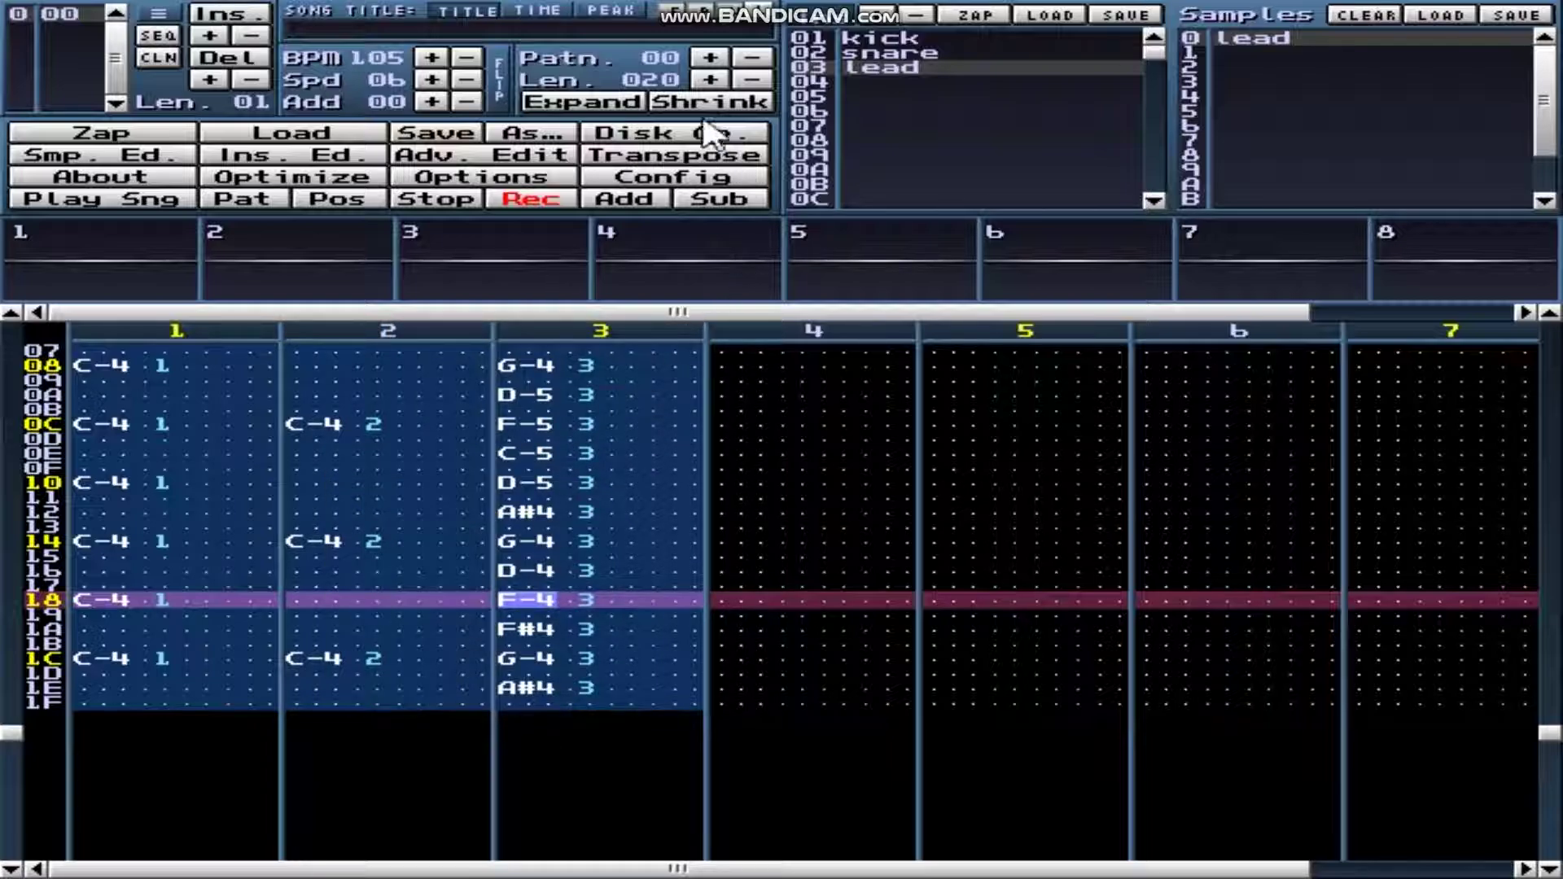
Switch to the empty pattern 01 and shrink its length to 020.
click(704, 60)
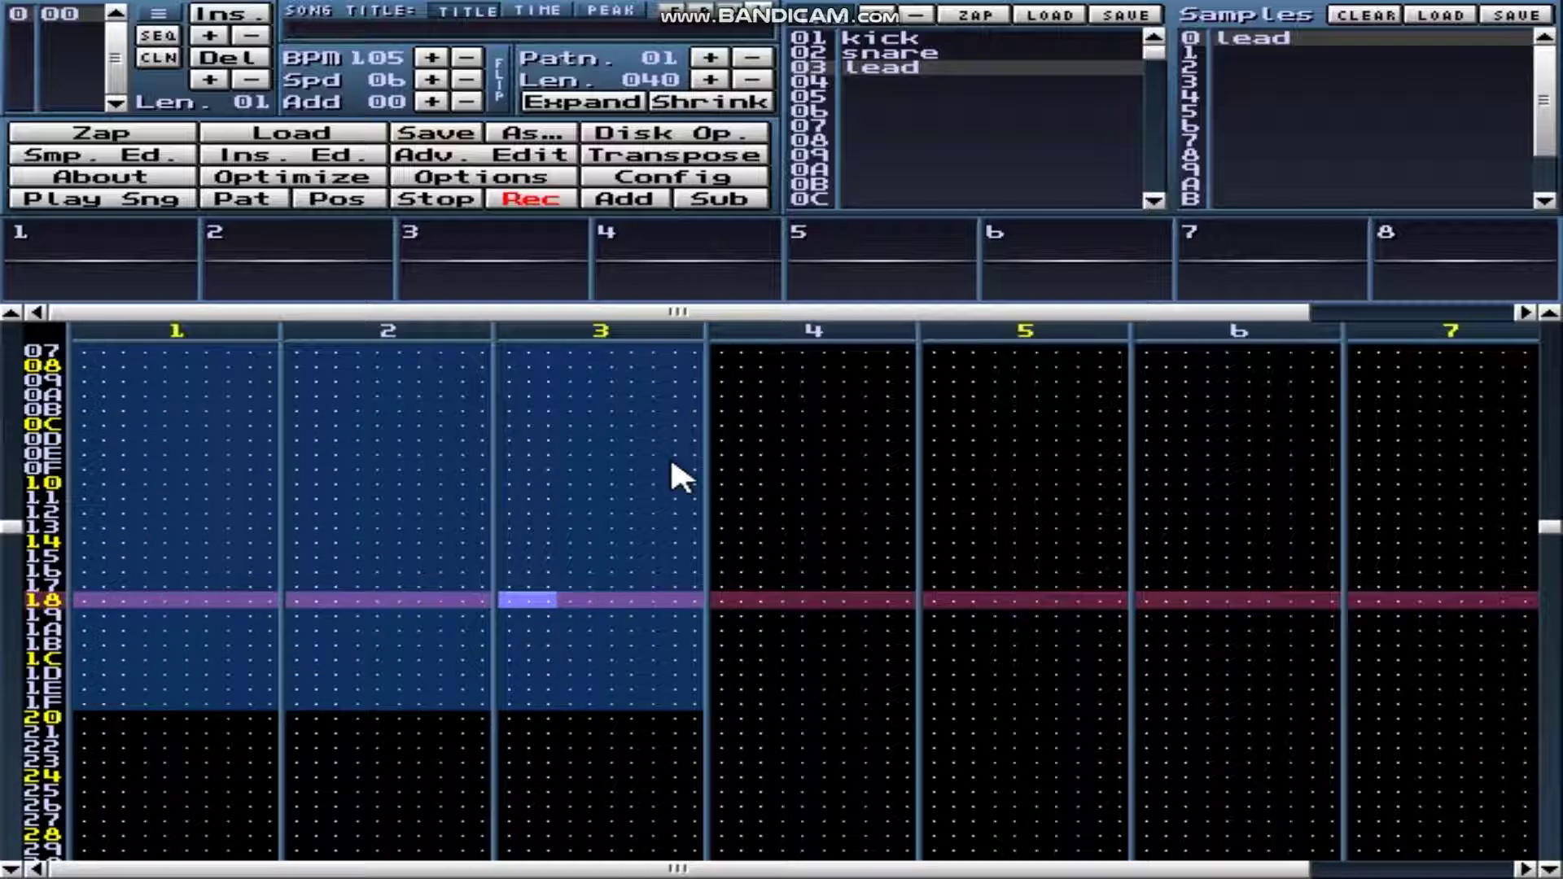
scroll(658, 464, up, 10)
scroll(658, 464, down, 10)
scroll(659, 476, down, 7)
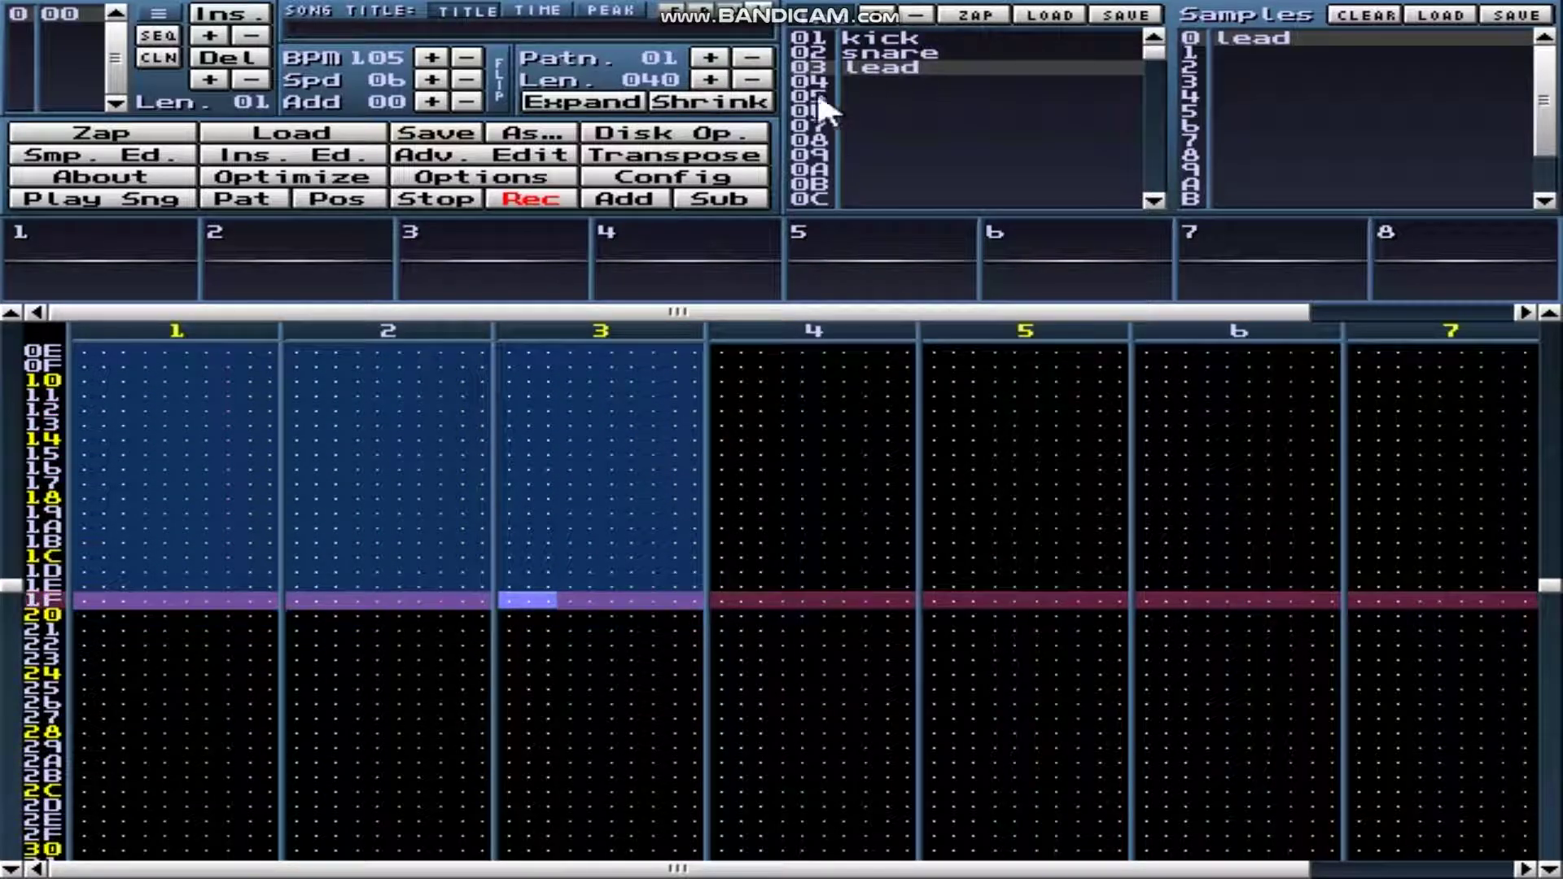
click(719, 102)
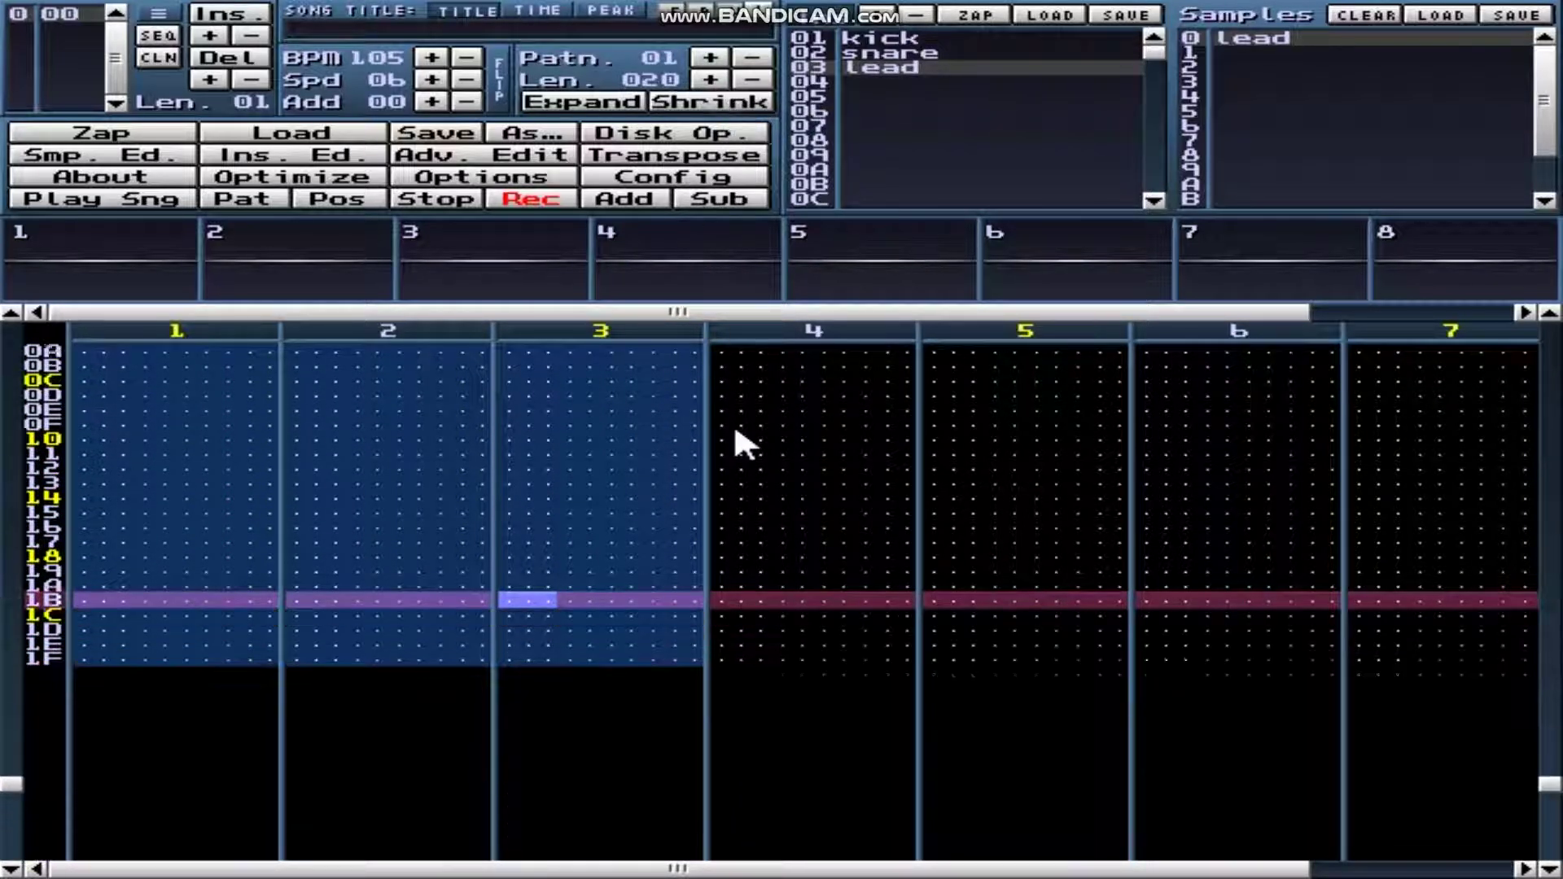
scroll(735, 429, up, 11)
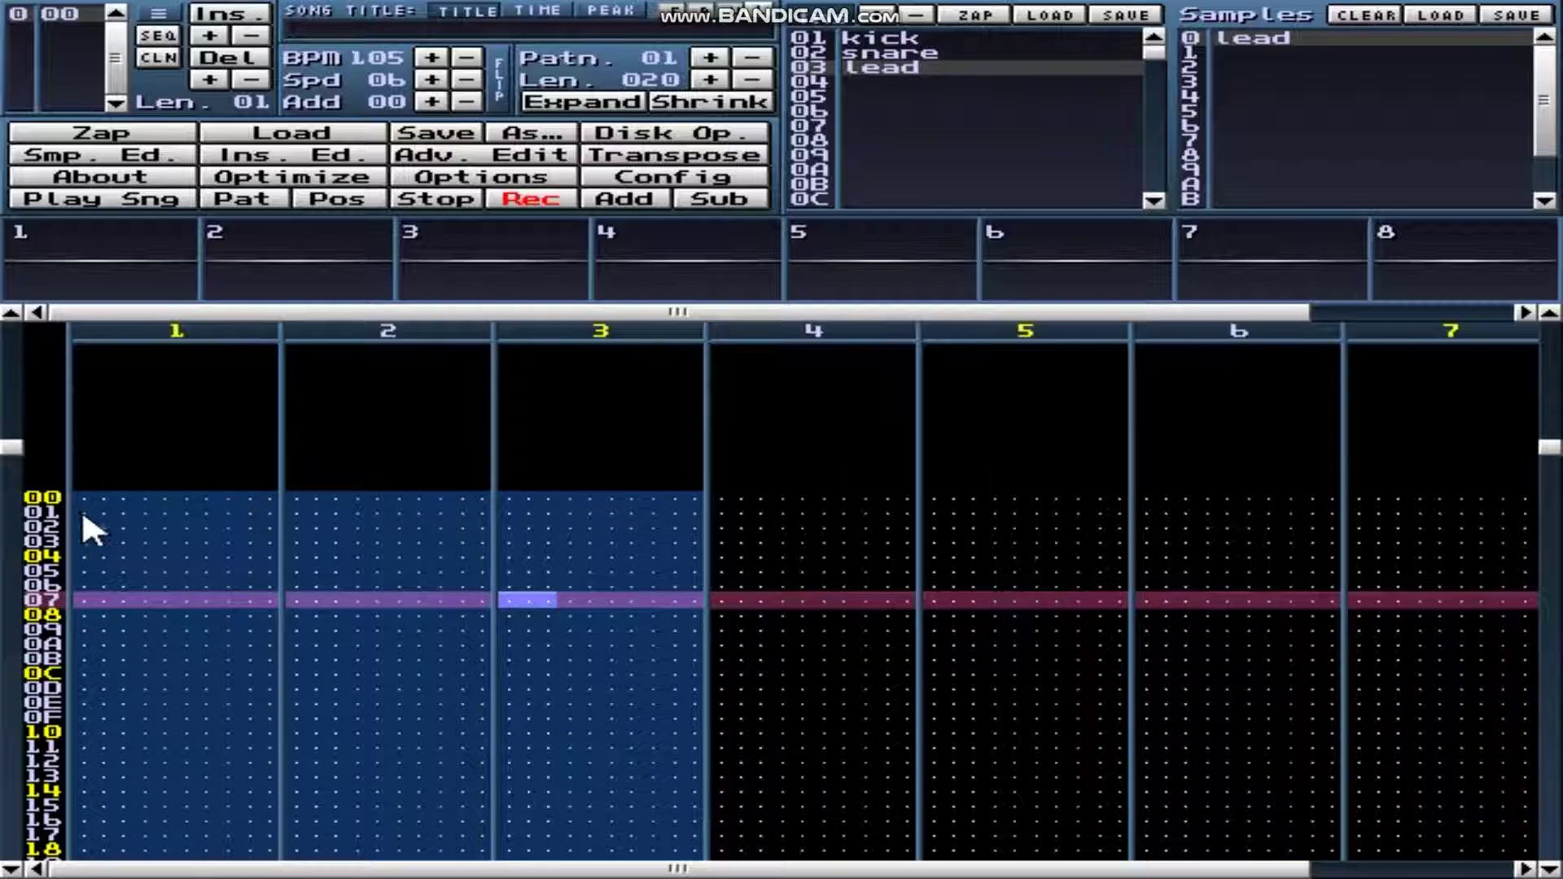
Paste the copied notes at channel 1 row 00 of pattern 01, then select empty instrument 04 with recording off.
click(82, 513)
click(104, 588)
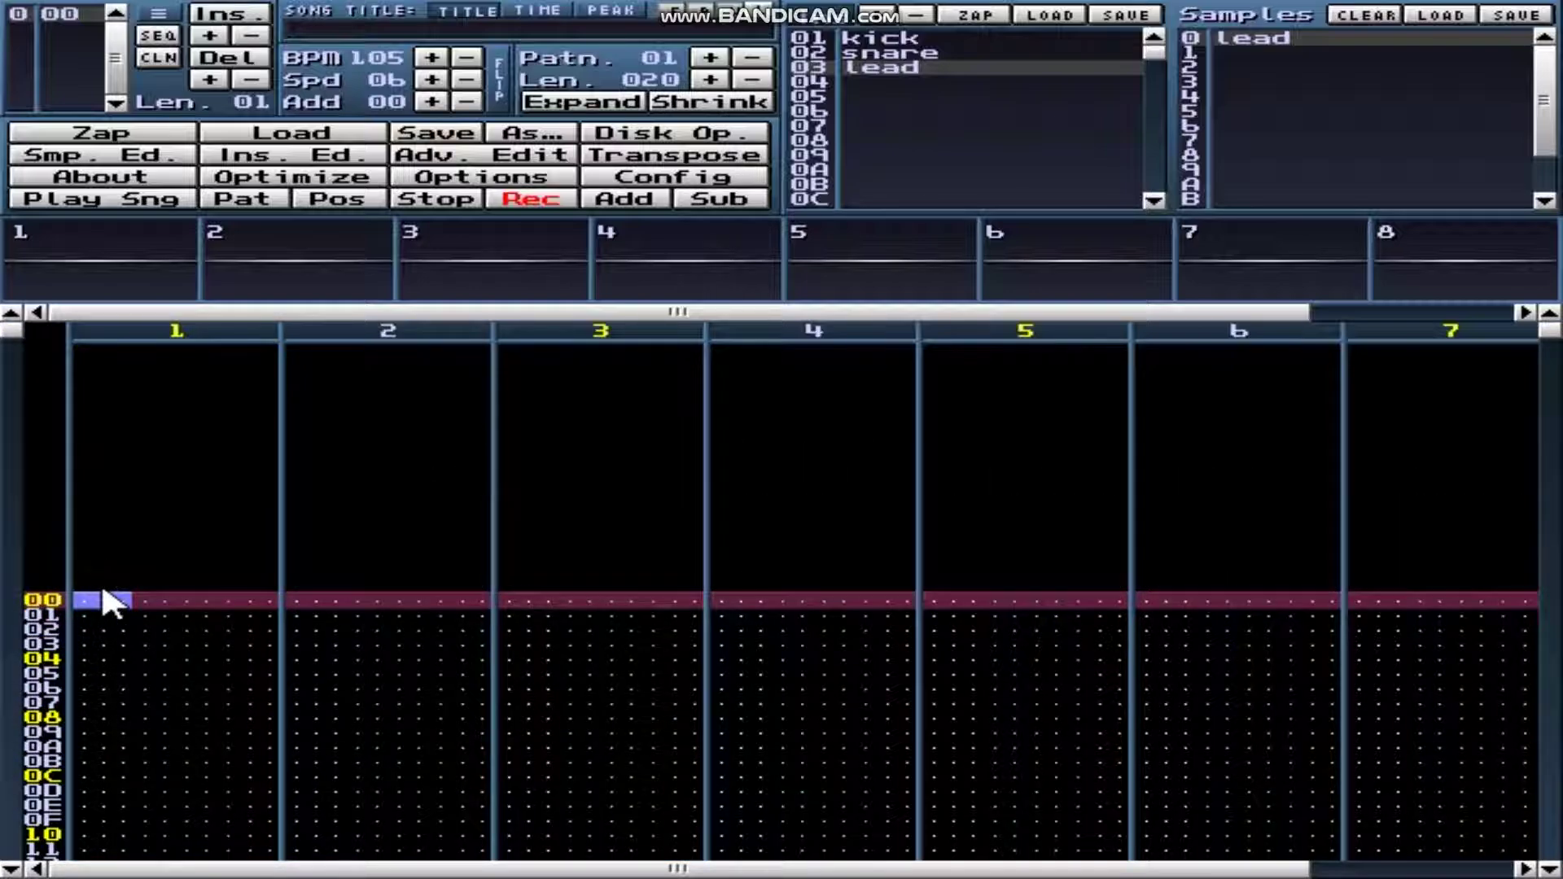
right_click(102, 599)
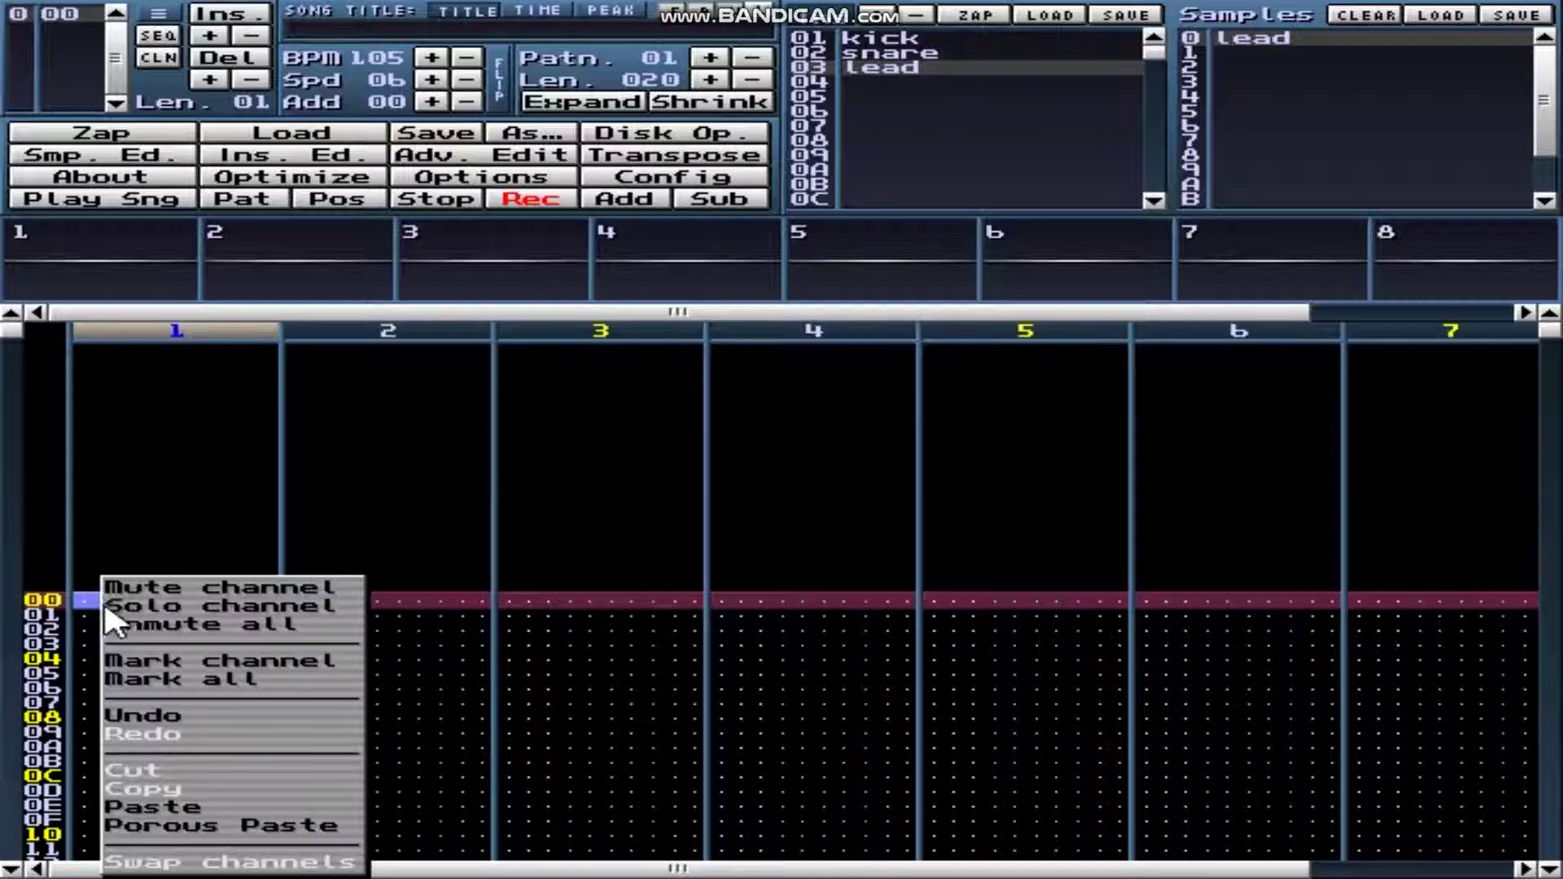
click(299, 808)
scroll(441, 477, down, 20)
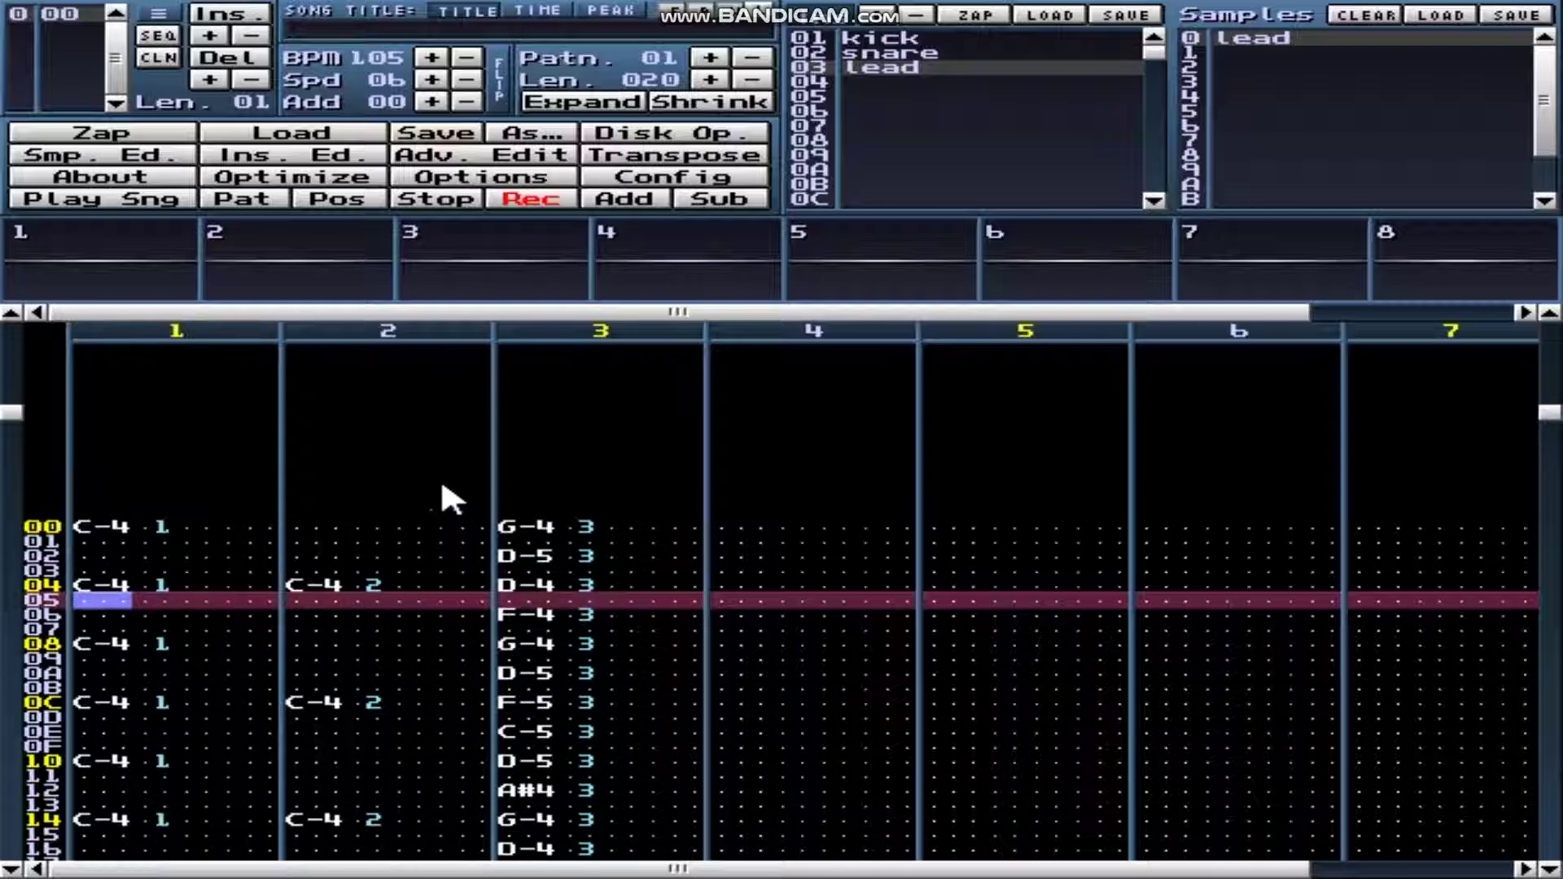
scroll(456, 488, down, 12)
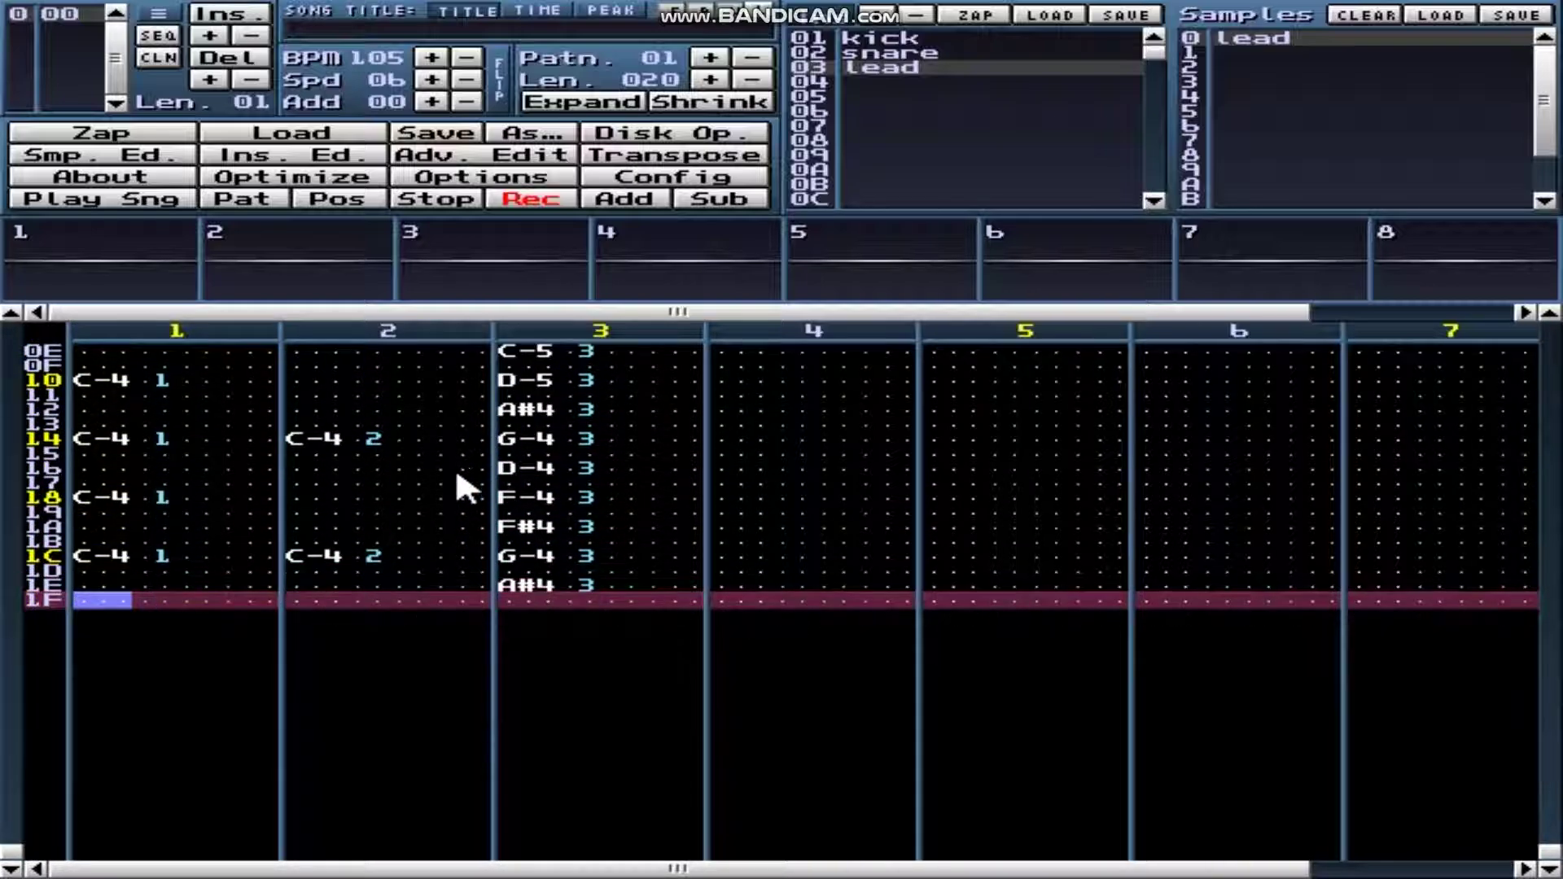
scroll(370, 484, up, 12)
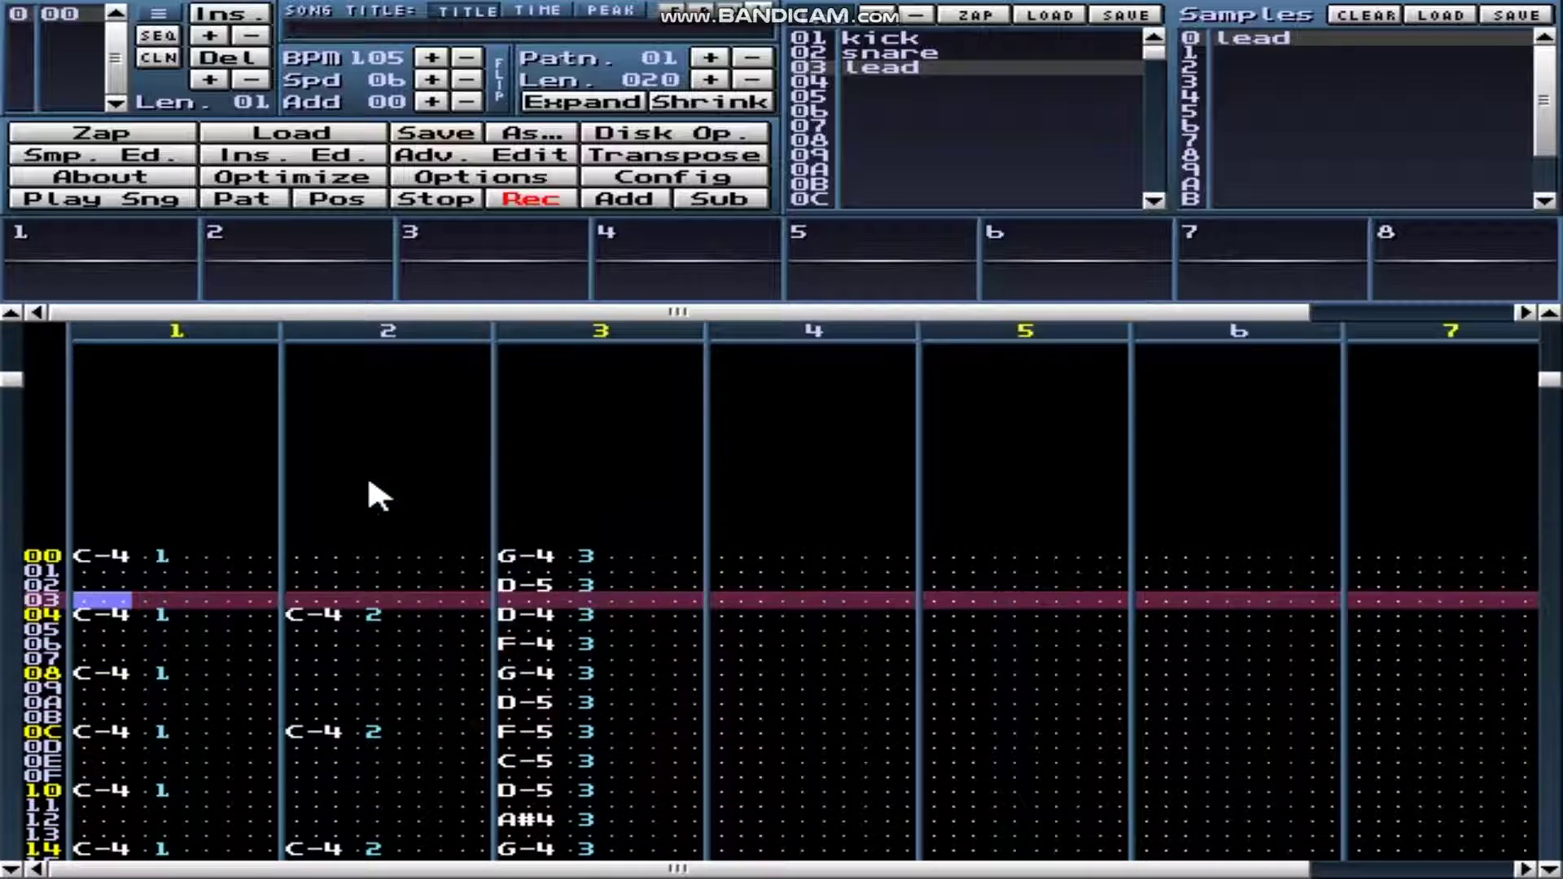
scroll(370, 484, down, 1)
scroll(368, 472, down, 1)
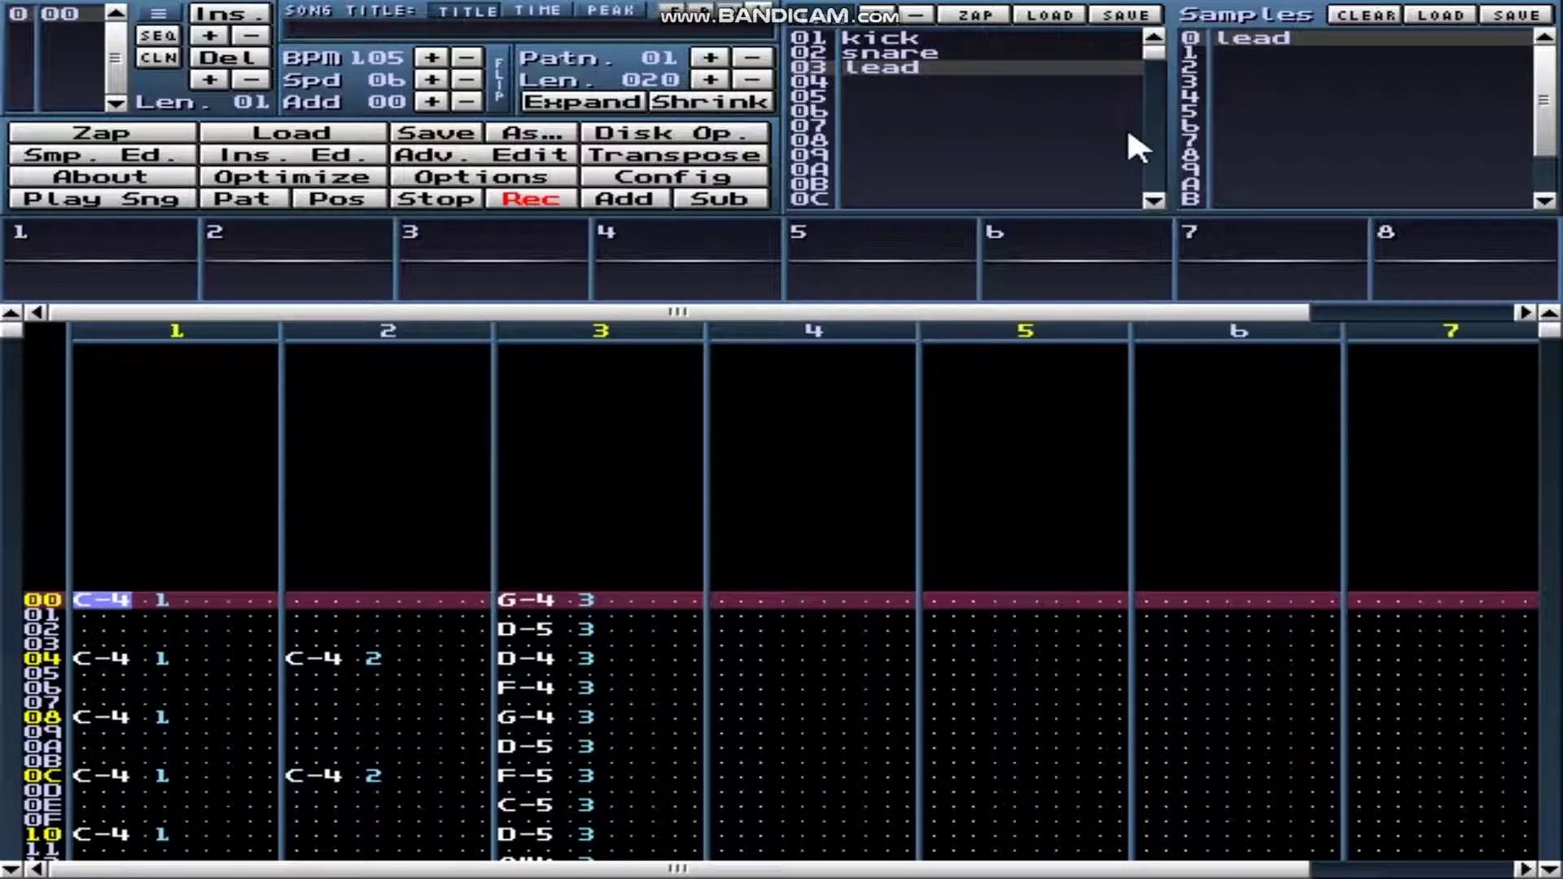
click(976, 82)
key(space)
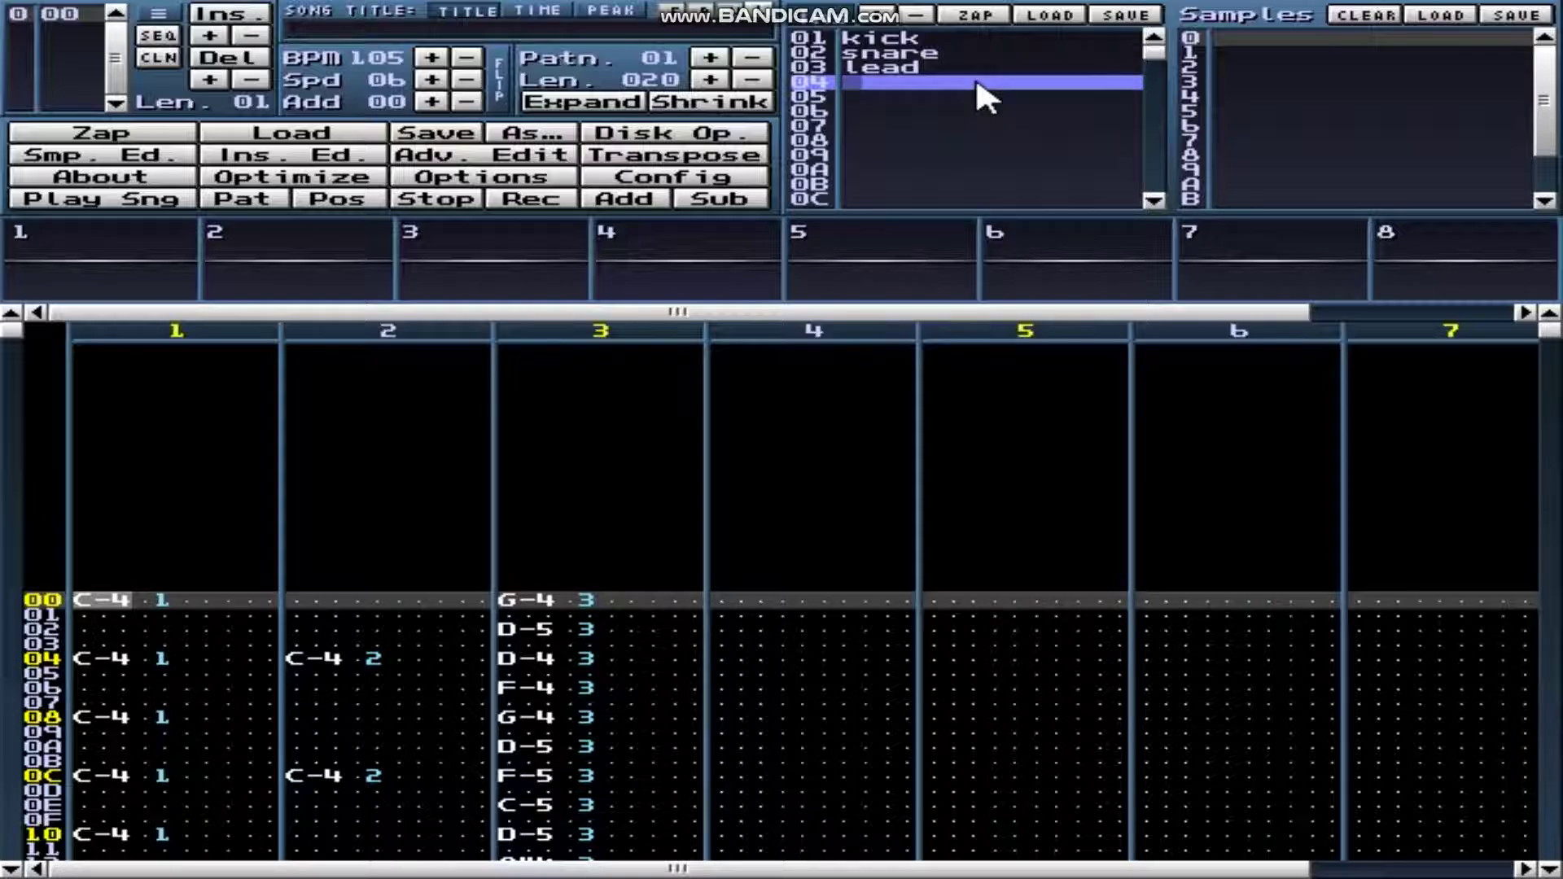
Name instrument 04 'bass' and create a new blank 4096-sample sample for it.
text(bass)
click(1395, 34)
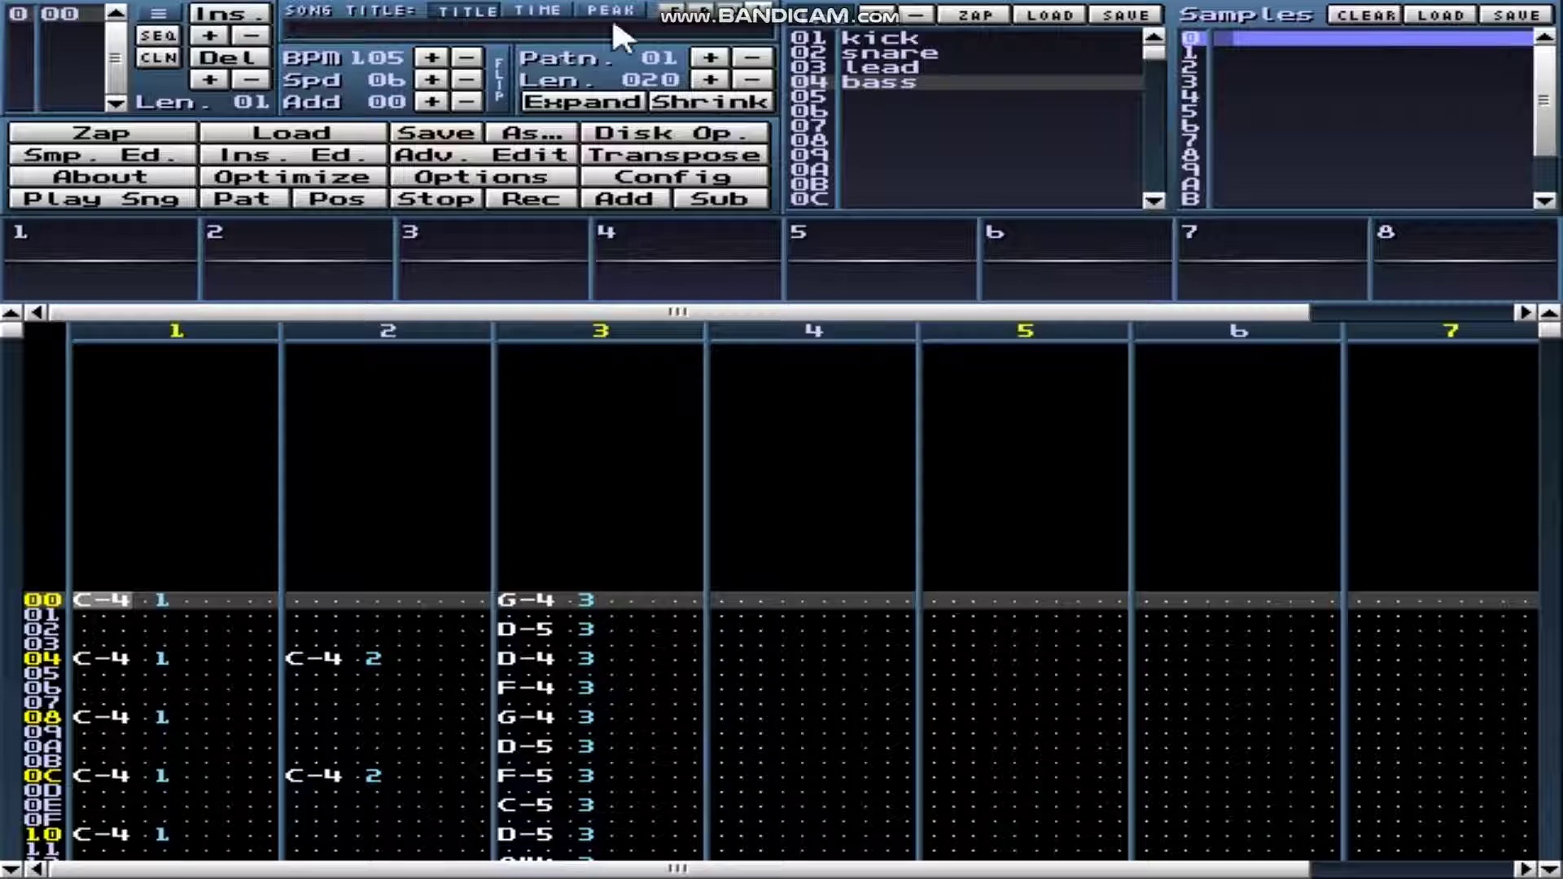
click(143, 156)
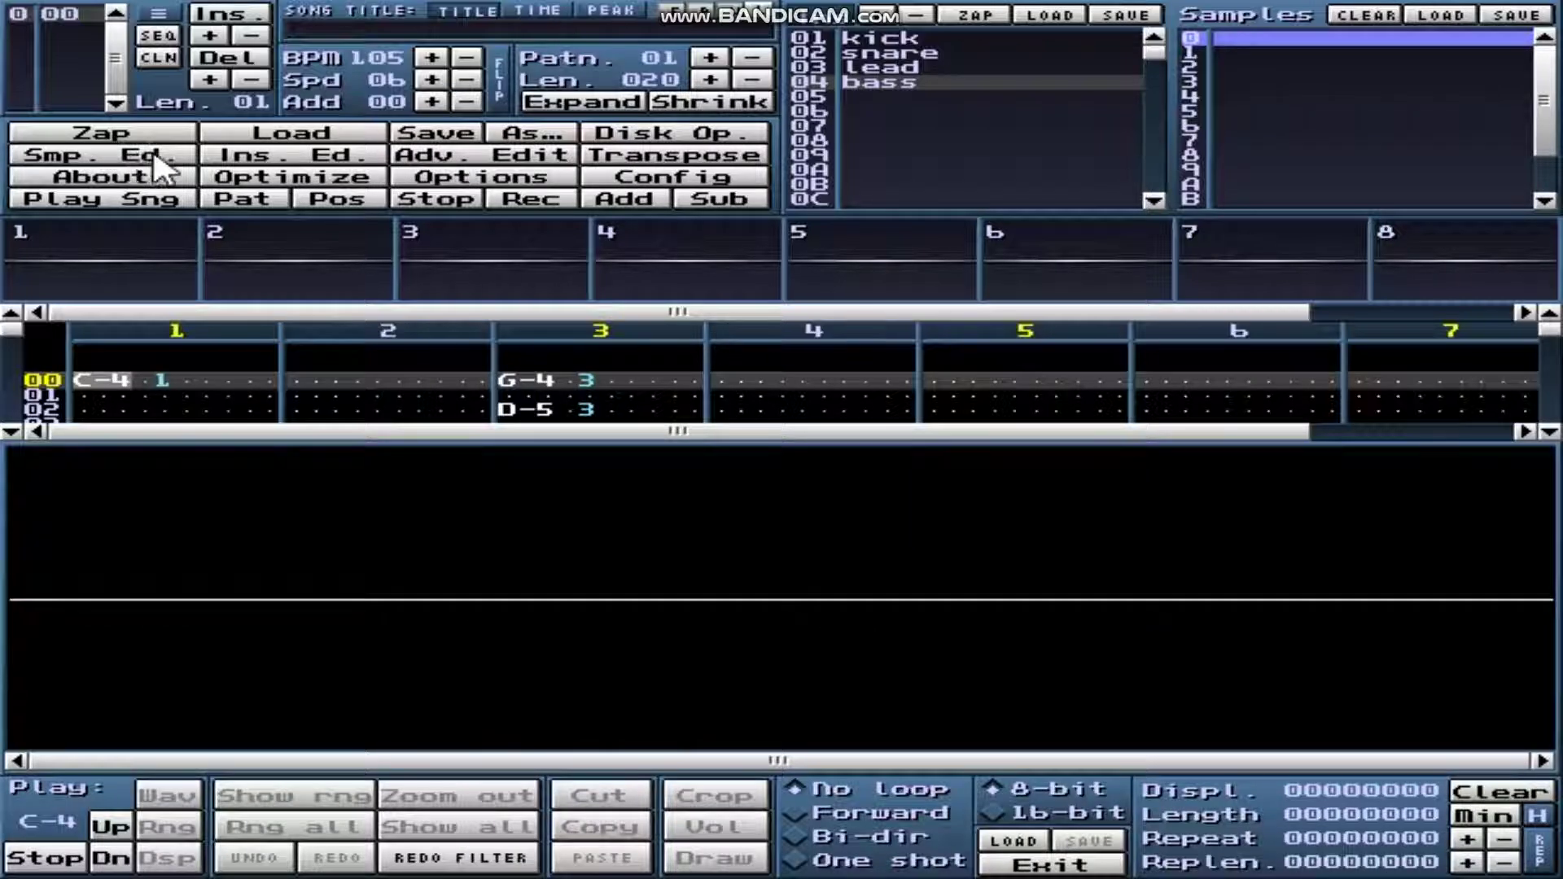
right_click(481, 553)
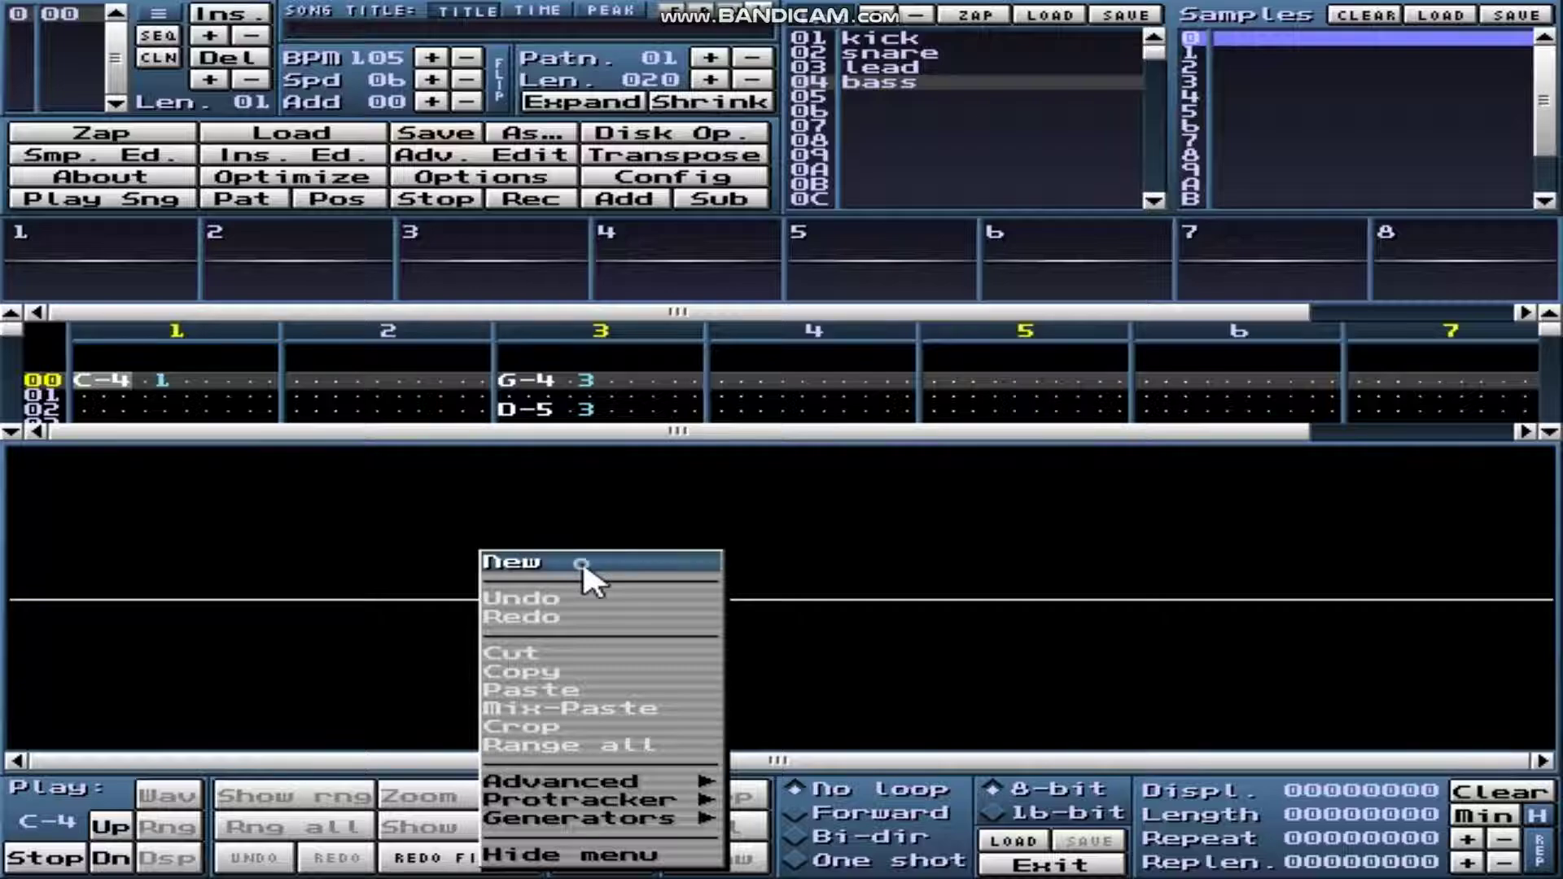
click(583, 565)
click(671, 498)
Open the Sawtooth generator from the sample editor's Generators menu.
right_click(518, 533)
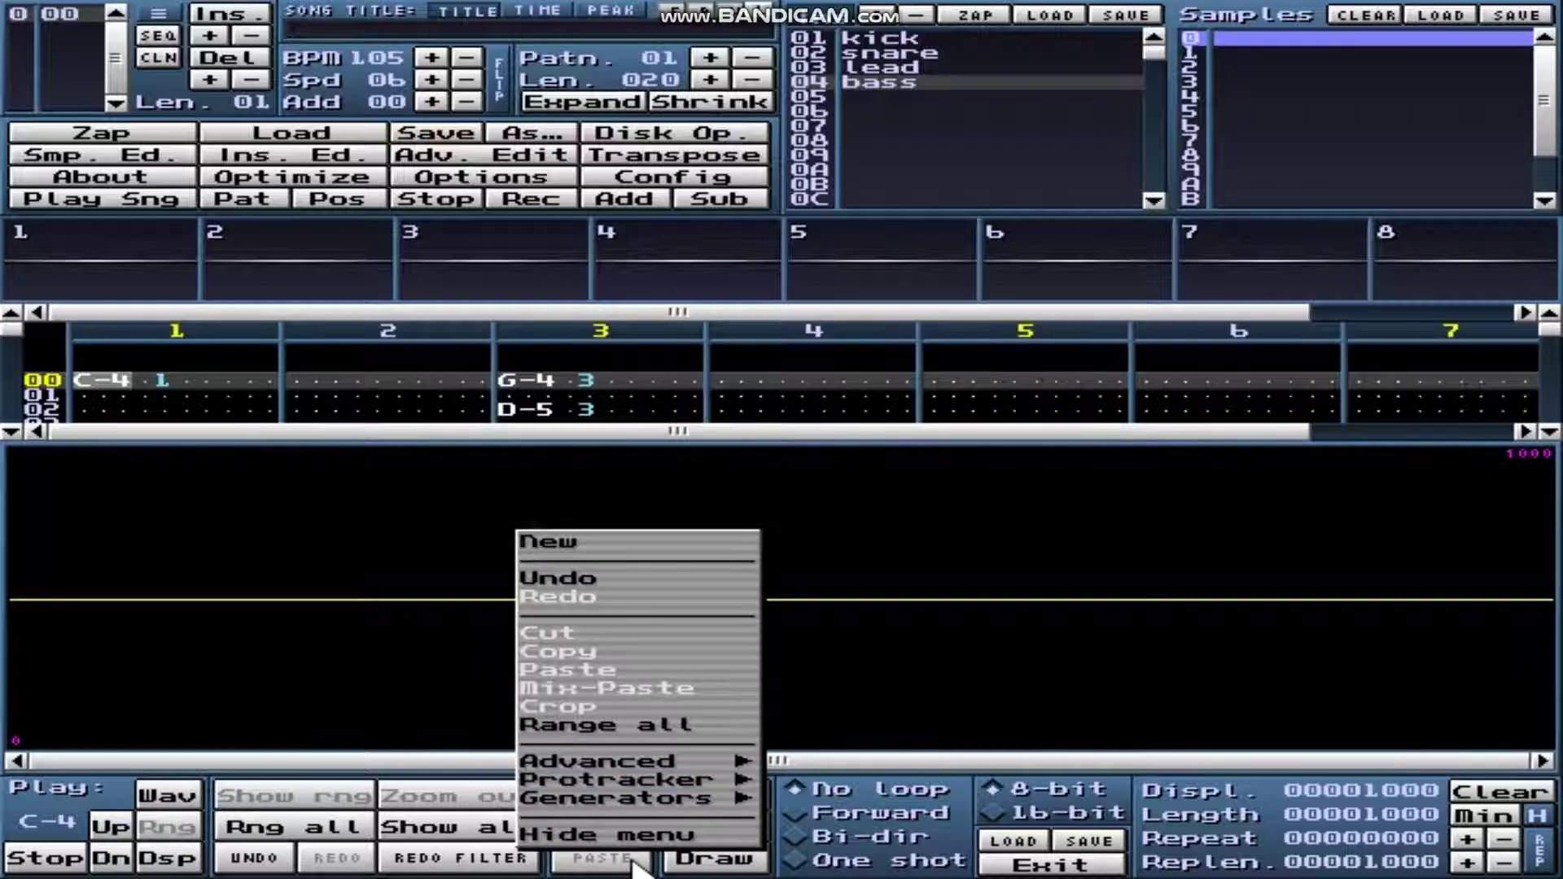
mouse_move(635, 797)
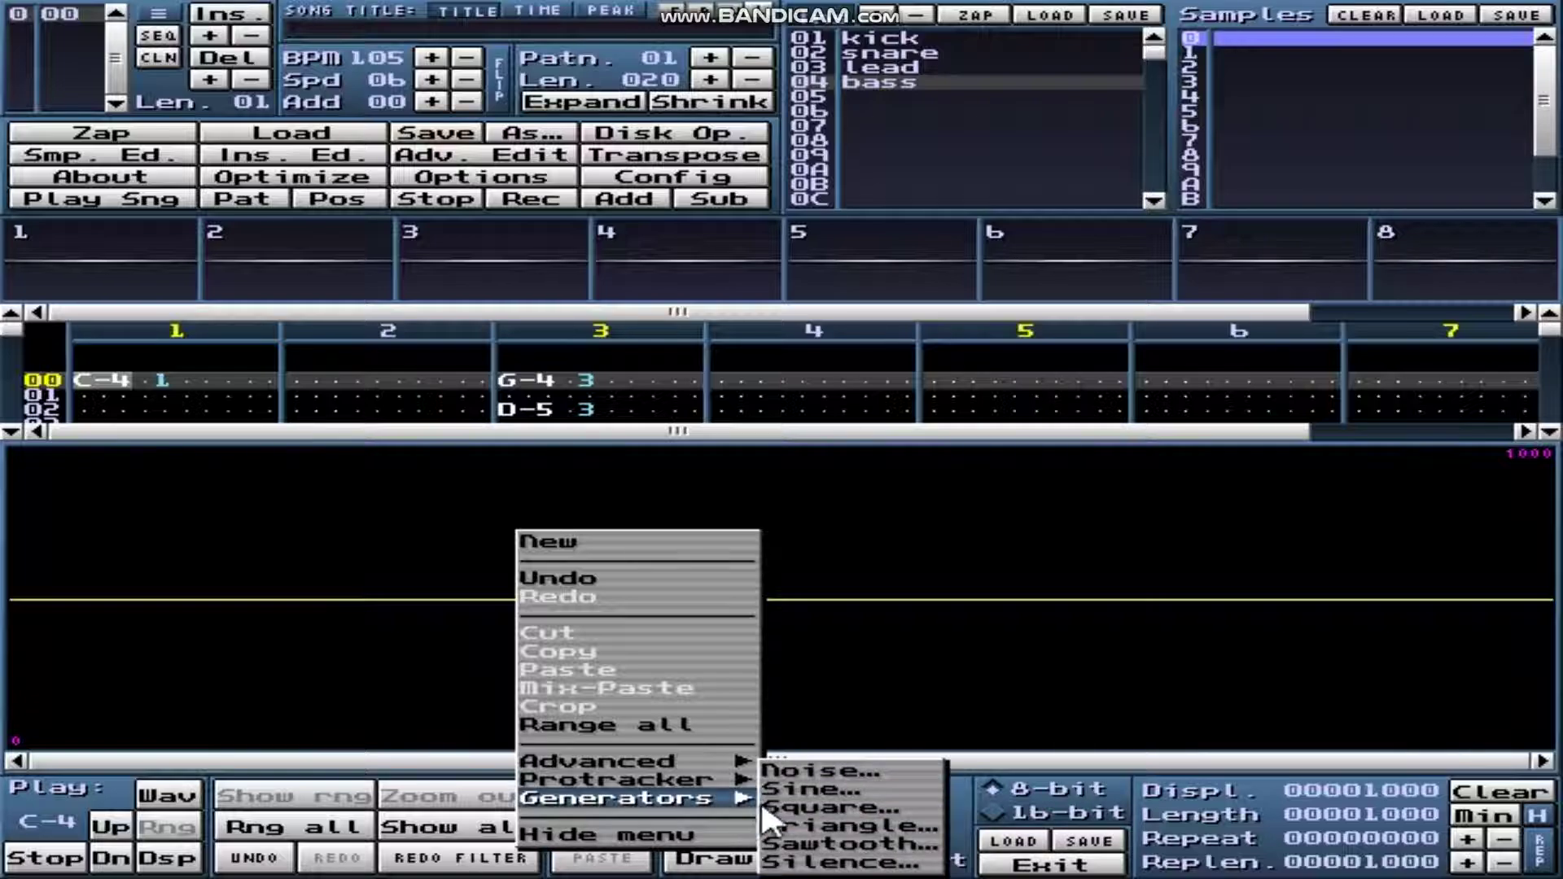
click(781, 843)
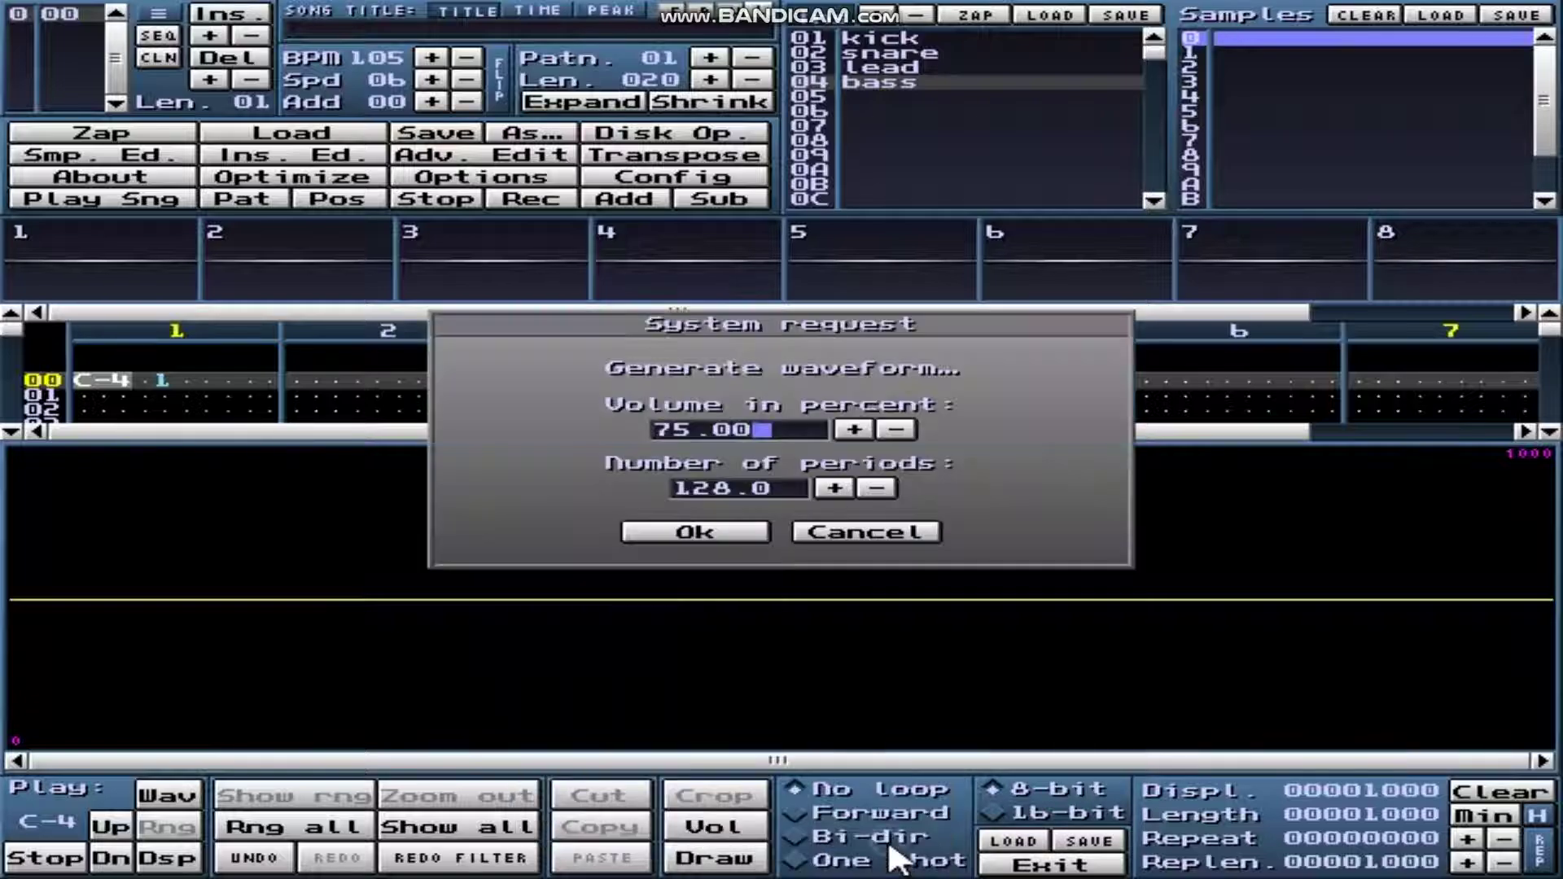
Generate the sawtooth, then regenerate it with 640 periods, auditioning each result.
click(696, 532)
click(167, 795)
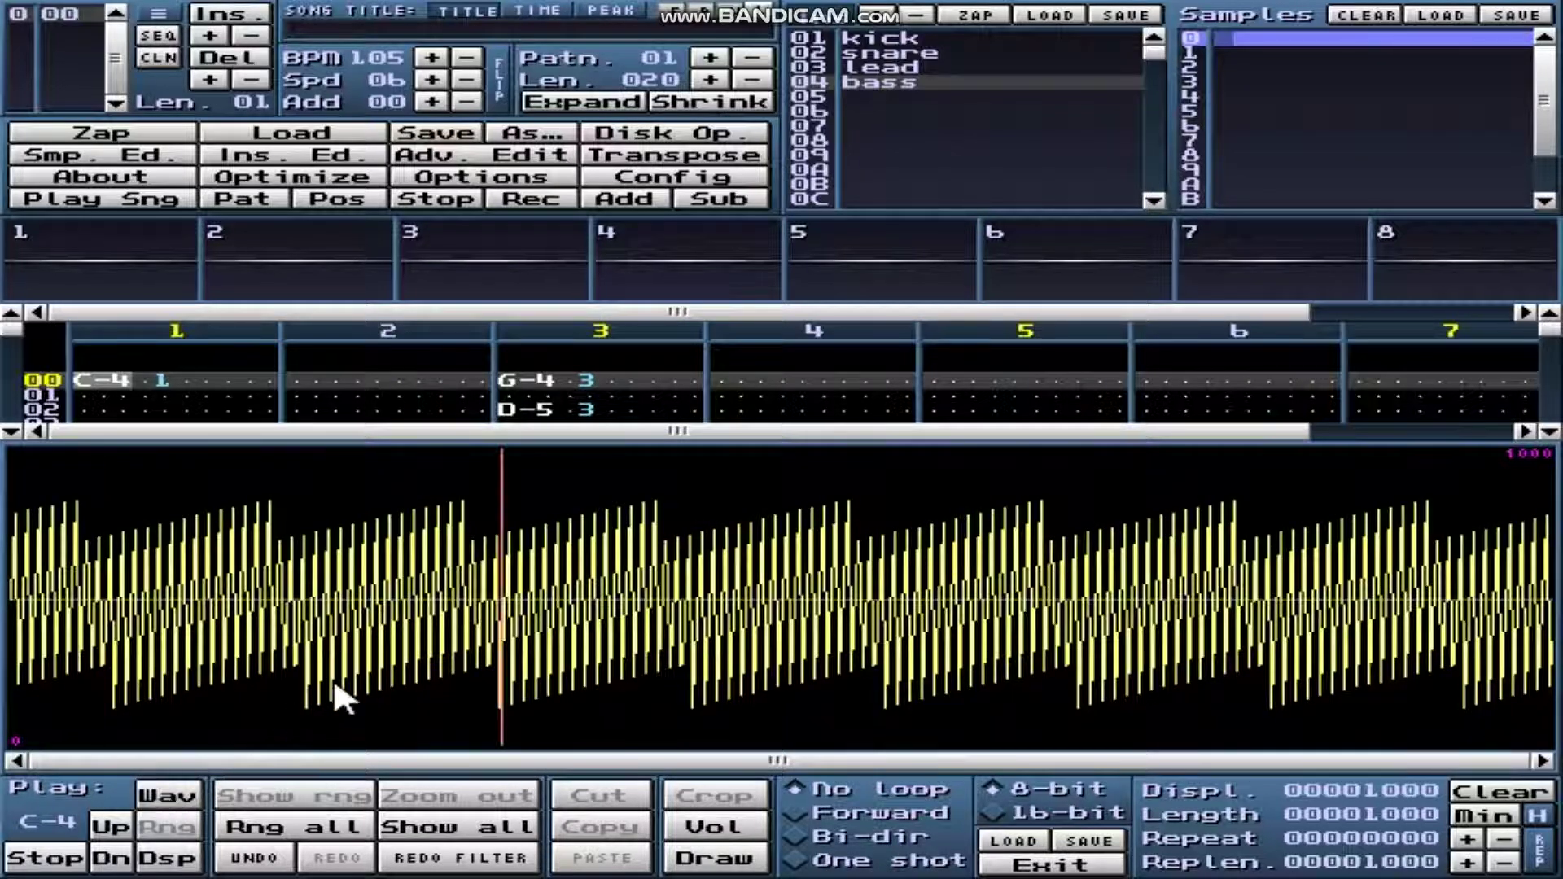
right_click(498, 659)
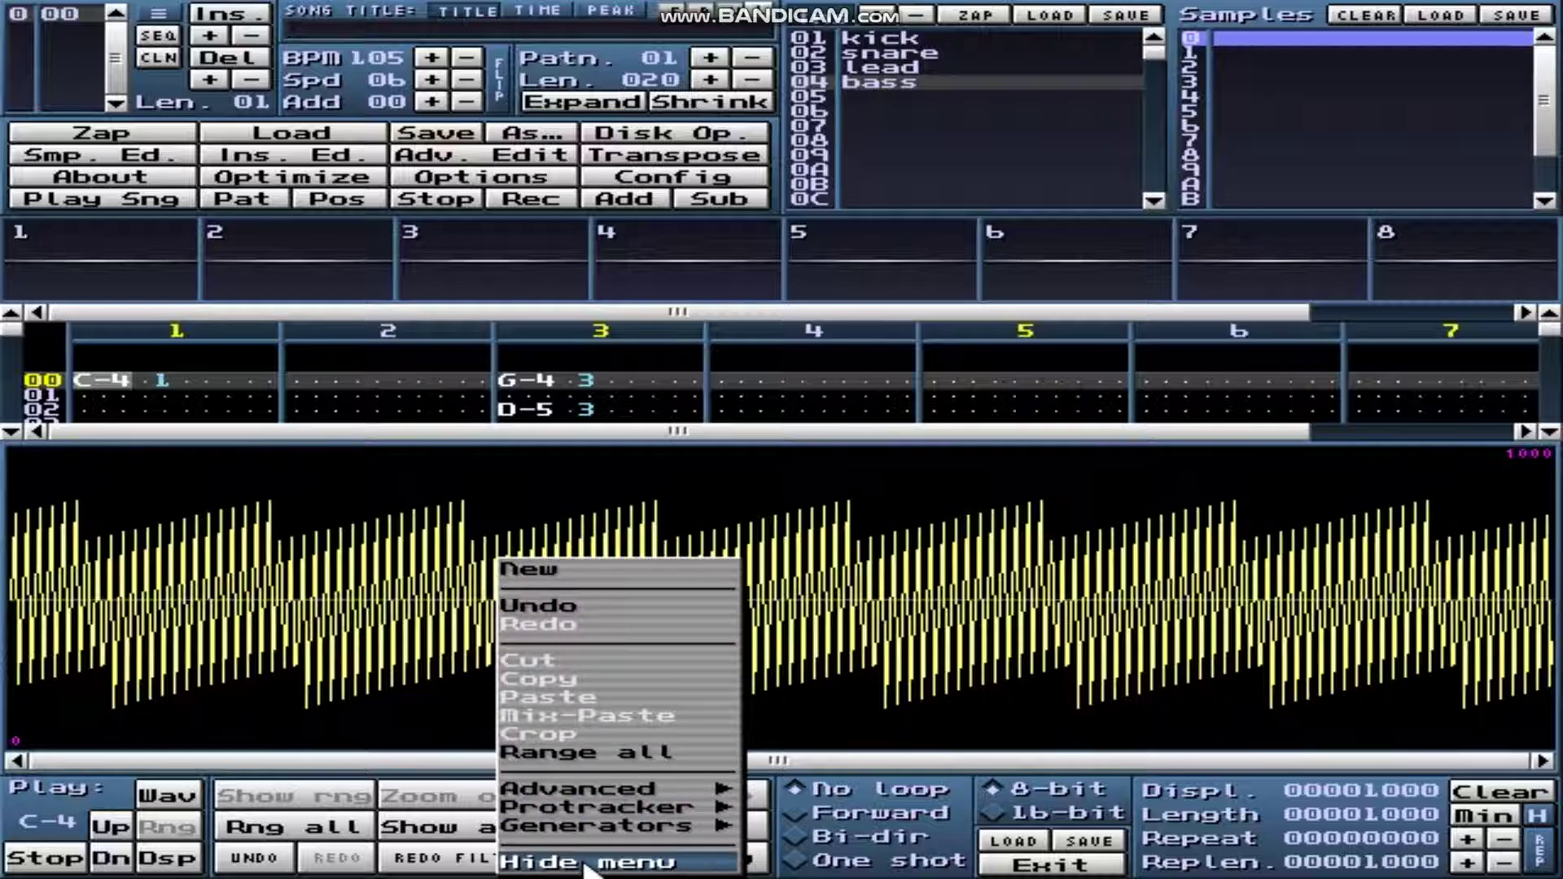
mouse_move(589, 822)
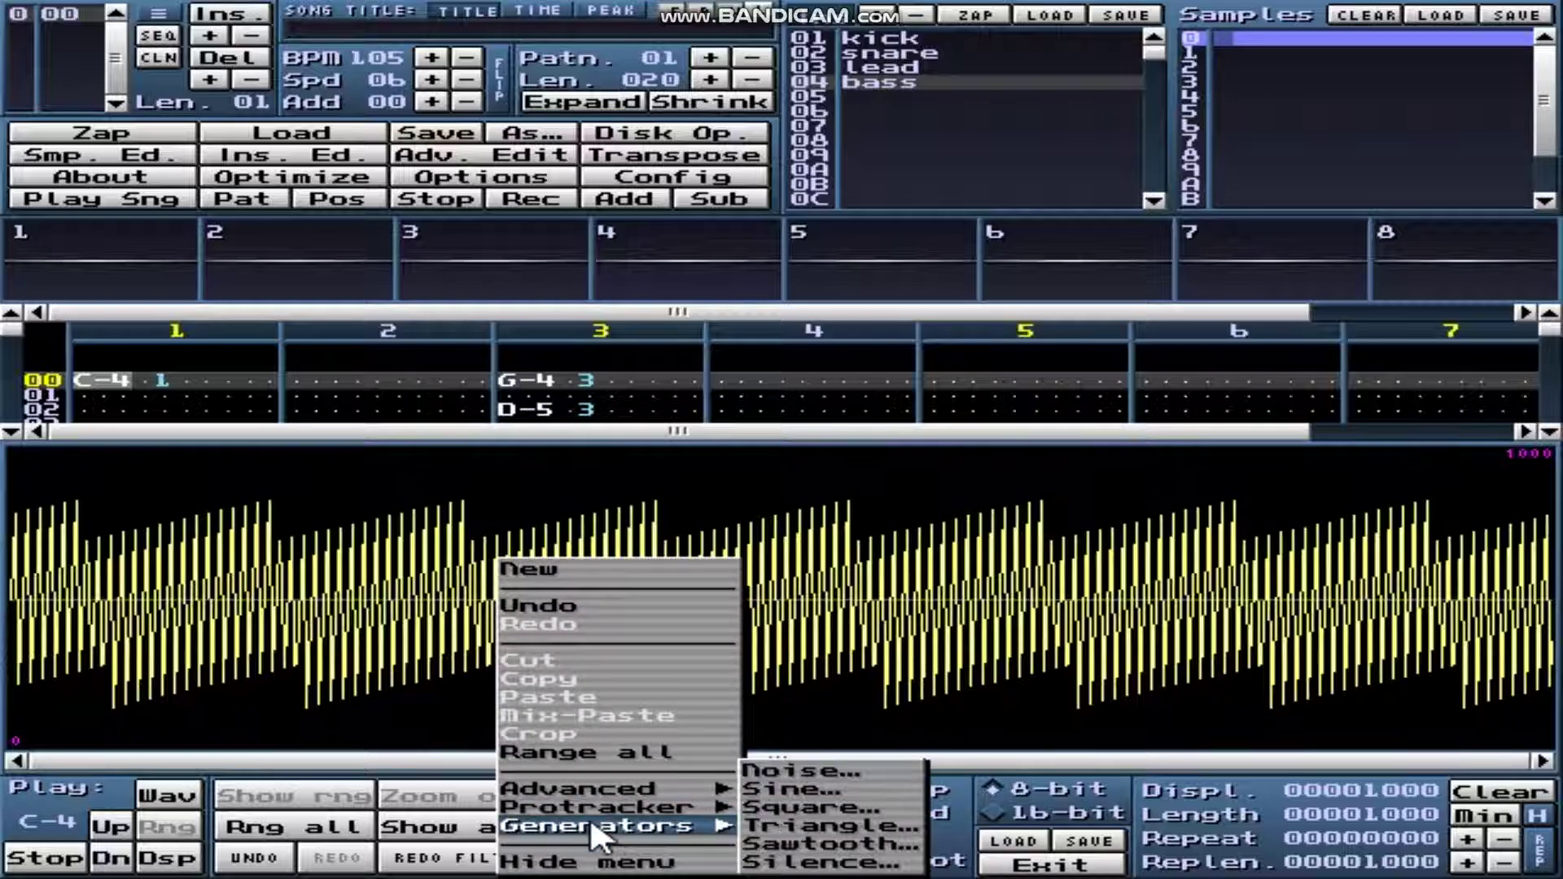
click(880, 830)
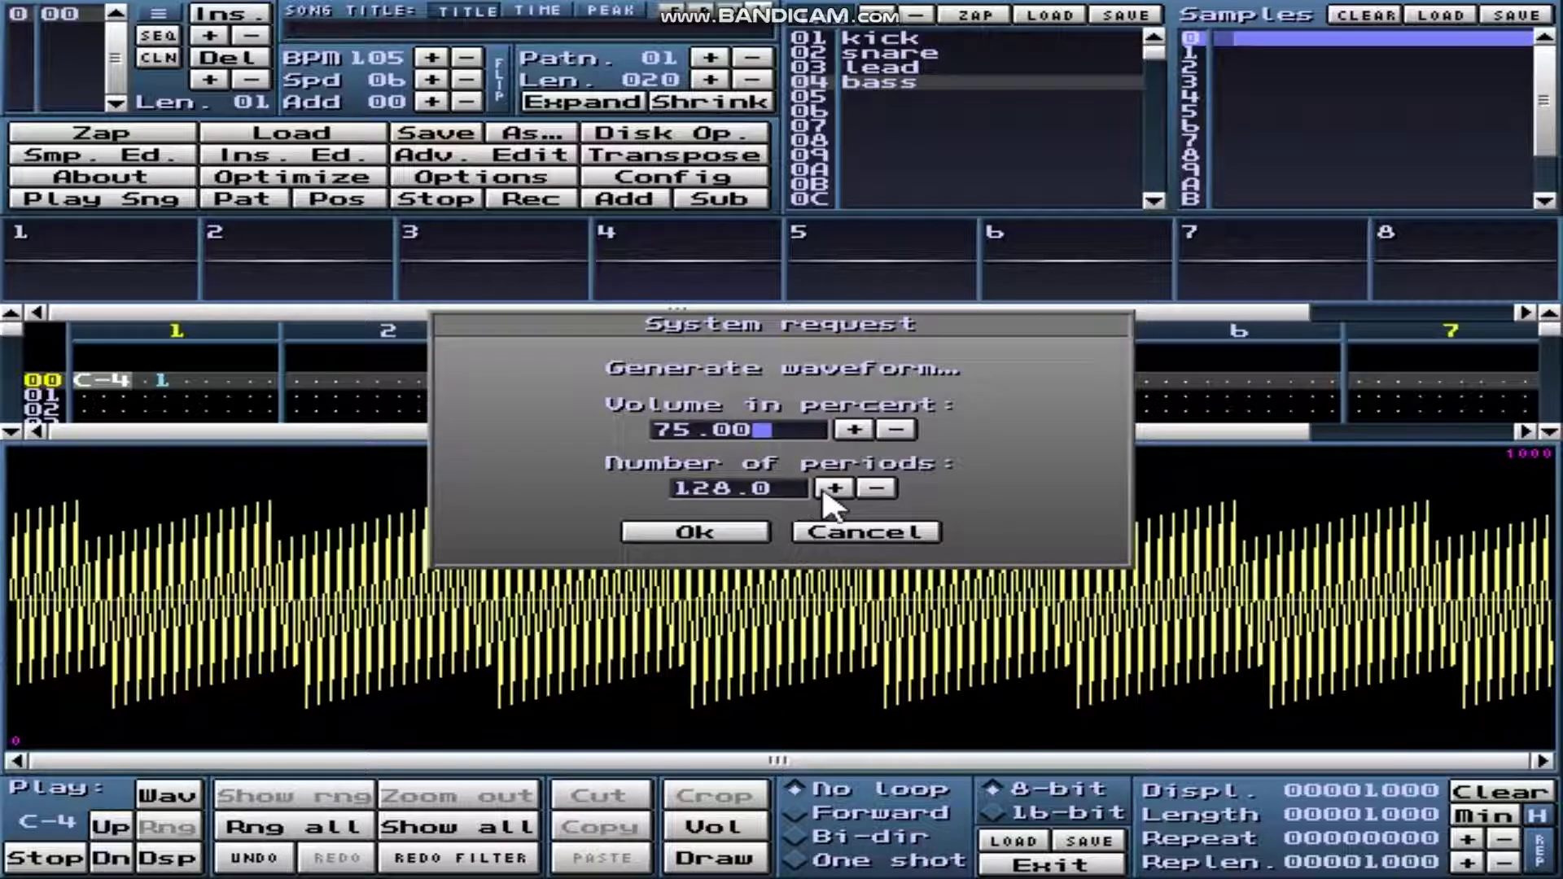
click(877, 489)
click(878, 488)
click(877, 489)
click(877, 488)
click(877, 488)
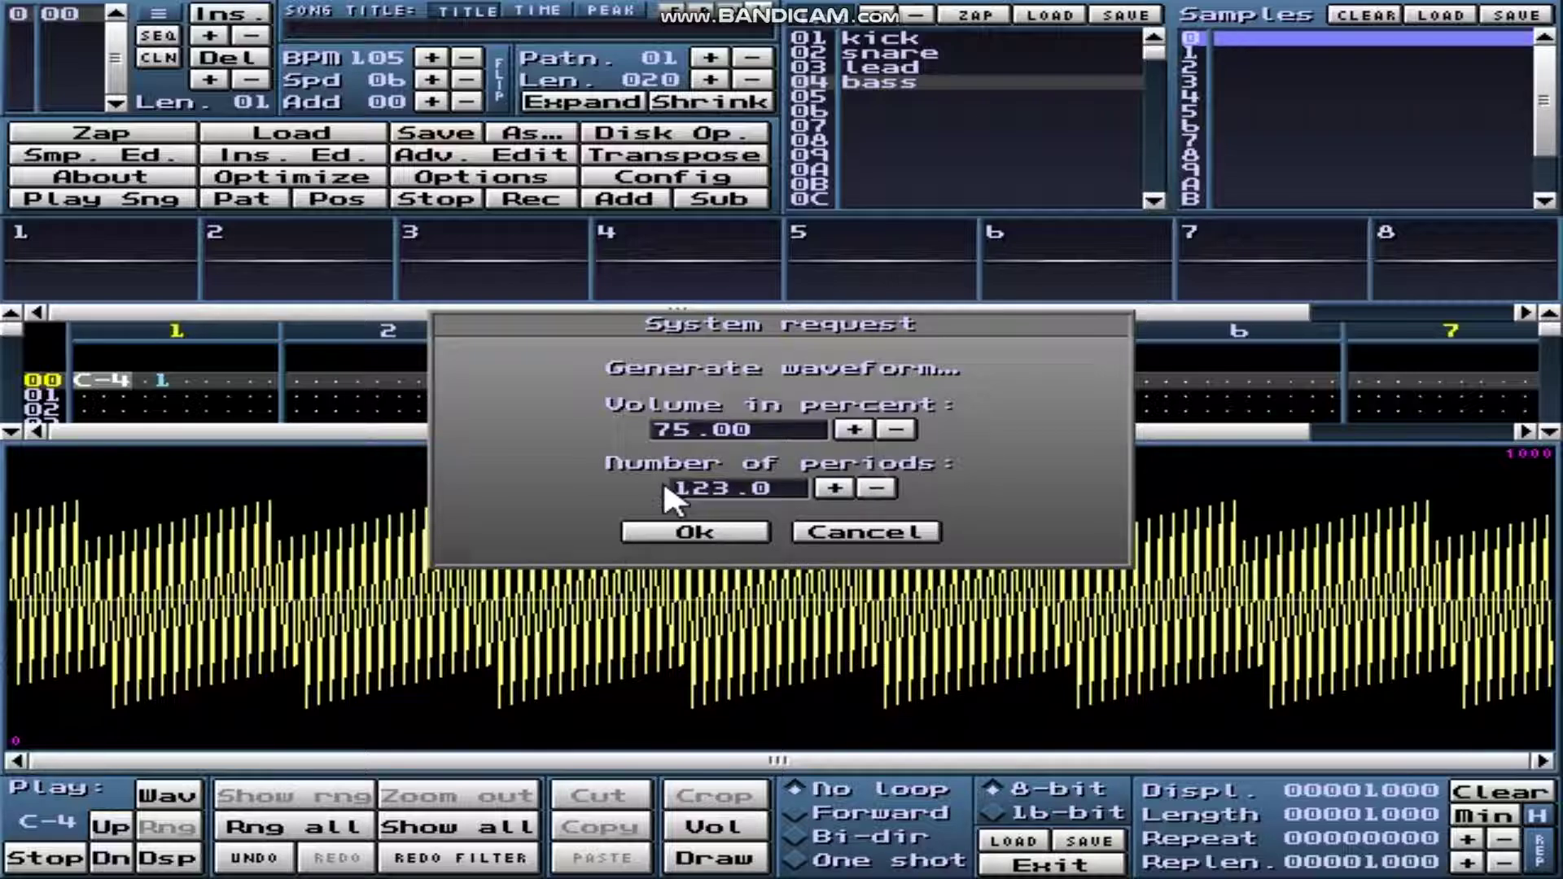
click(751, 486)
key(BackSpace)
key(BackSpace)
key(BackSpace)
key(BackSpace)
text(64)
click(689, 531)
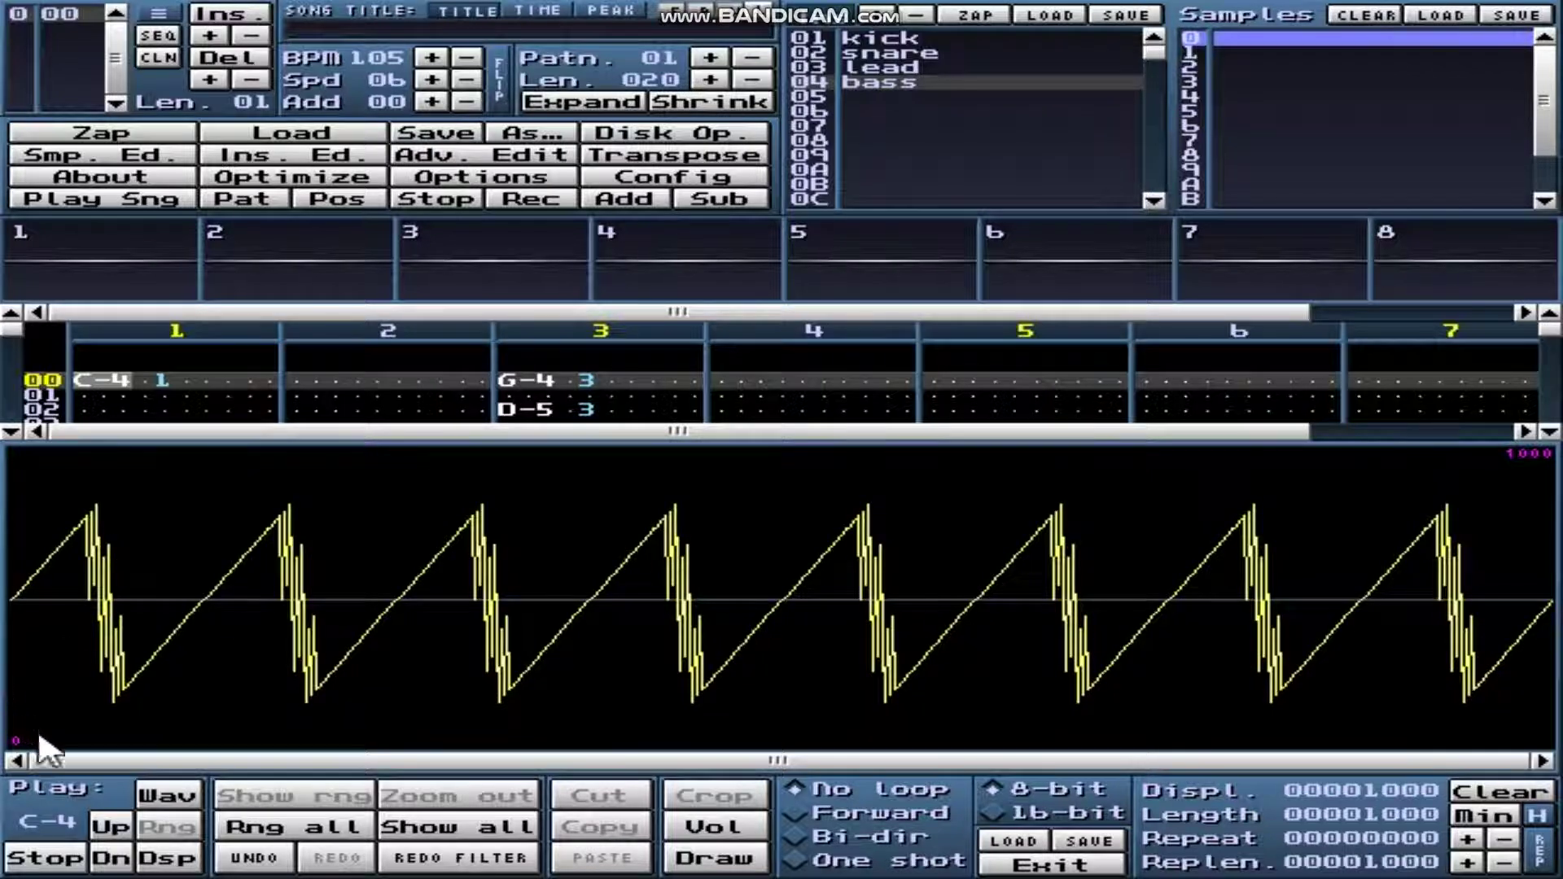
click(165, 796)
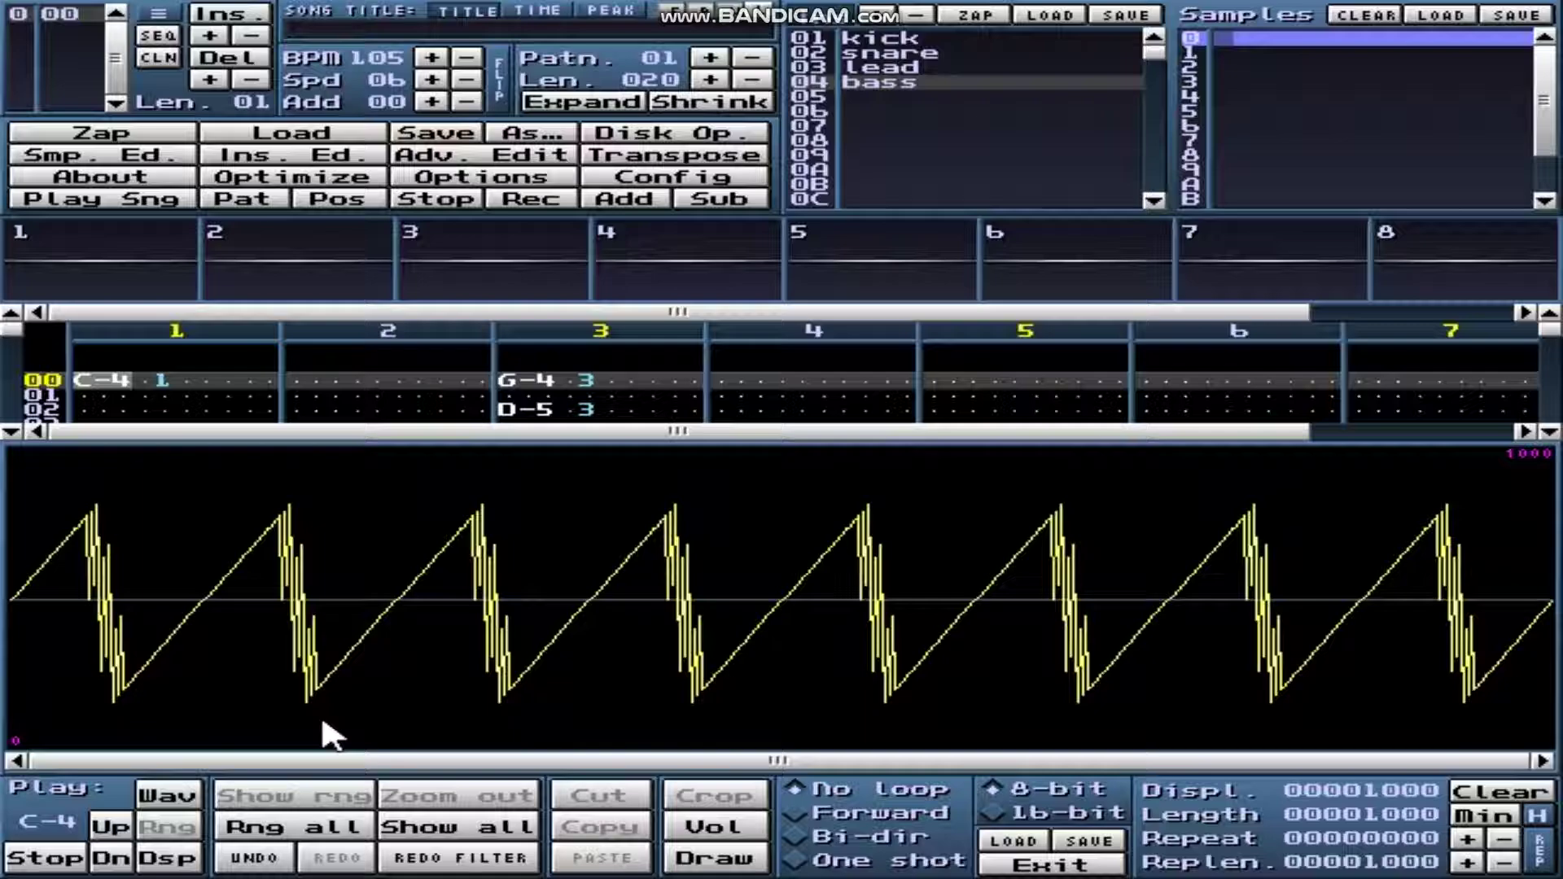
Regenerate the sawtooth with 64 periods, audition it, and halve its volume to 50%.
right_click(554, 491)
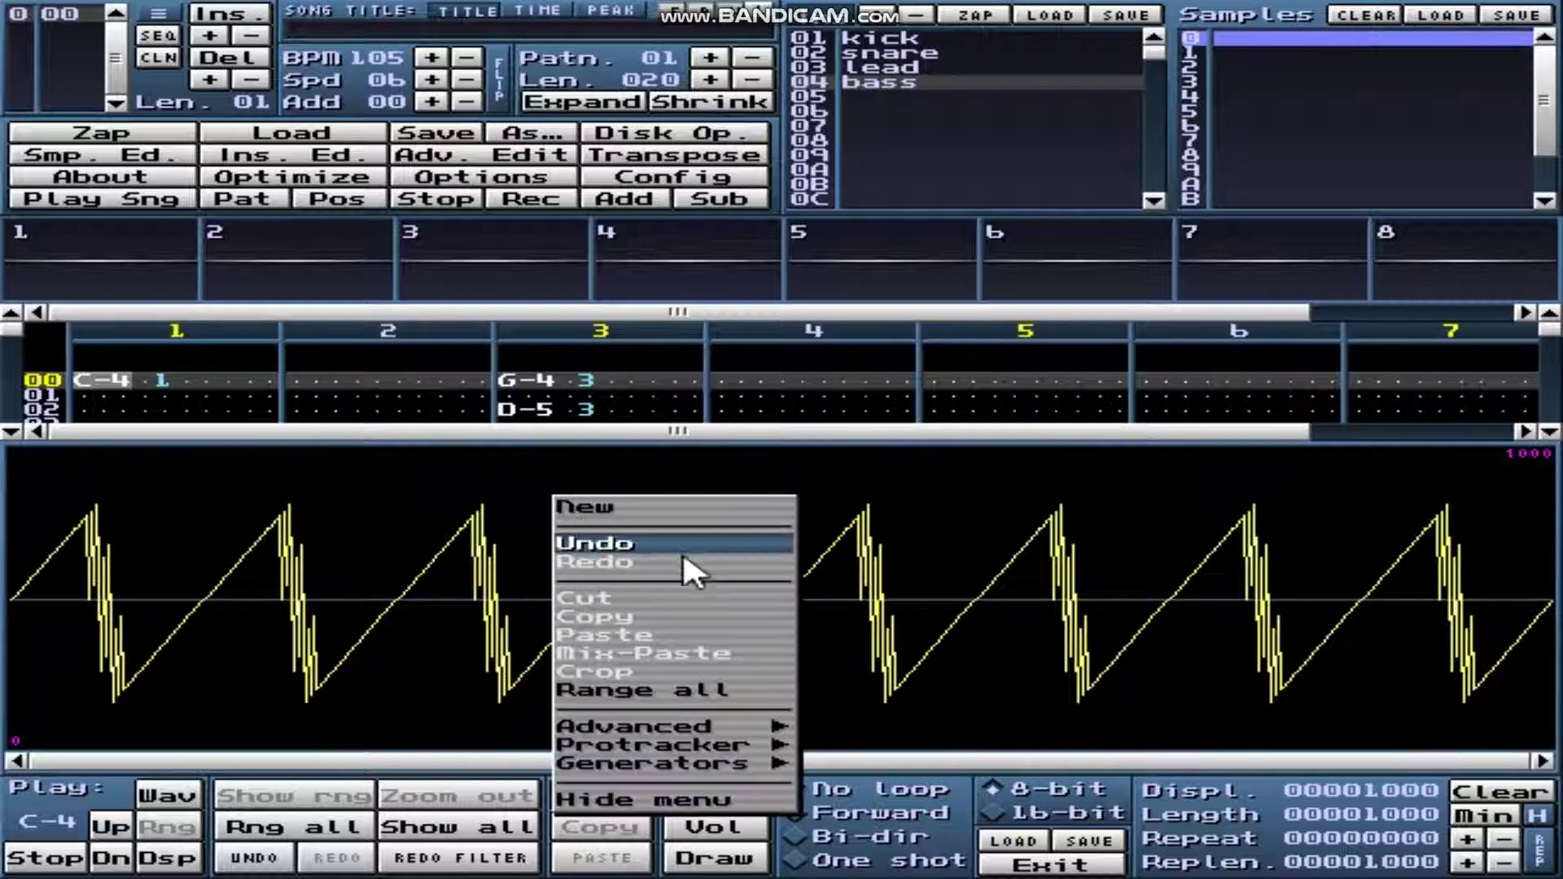
mouse_move(774, 764)
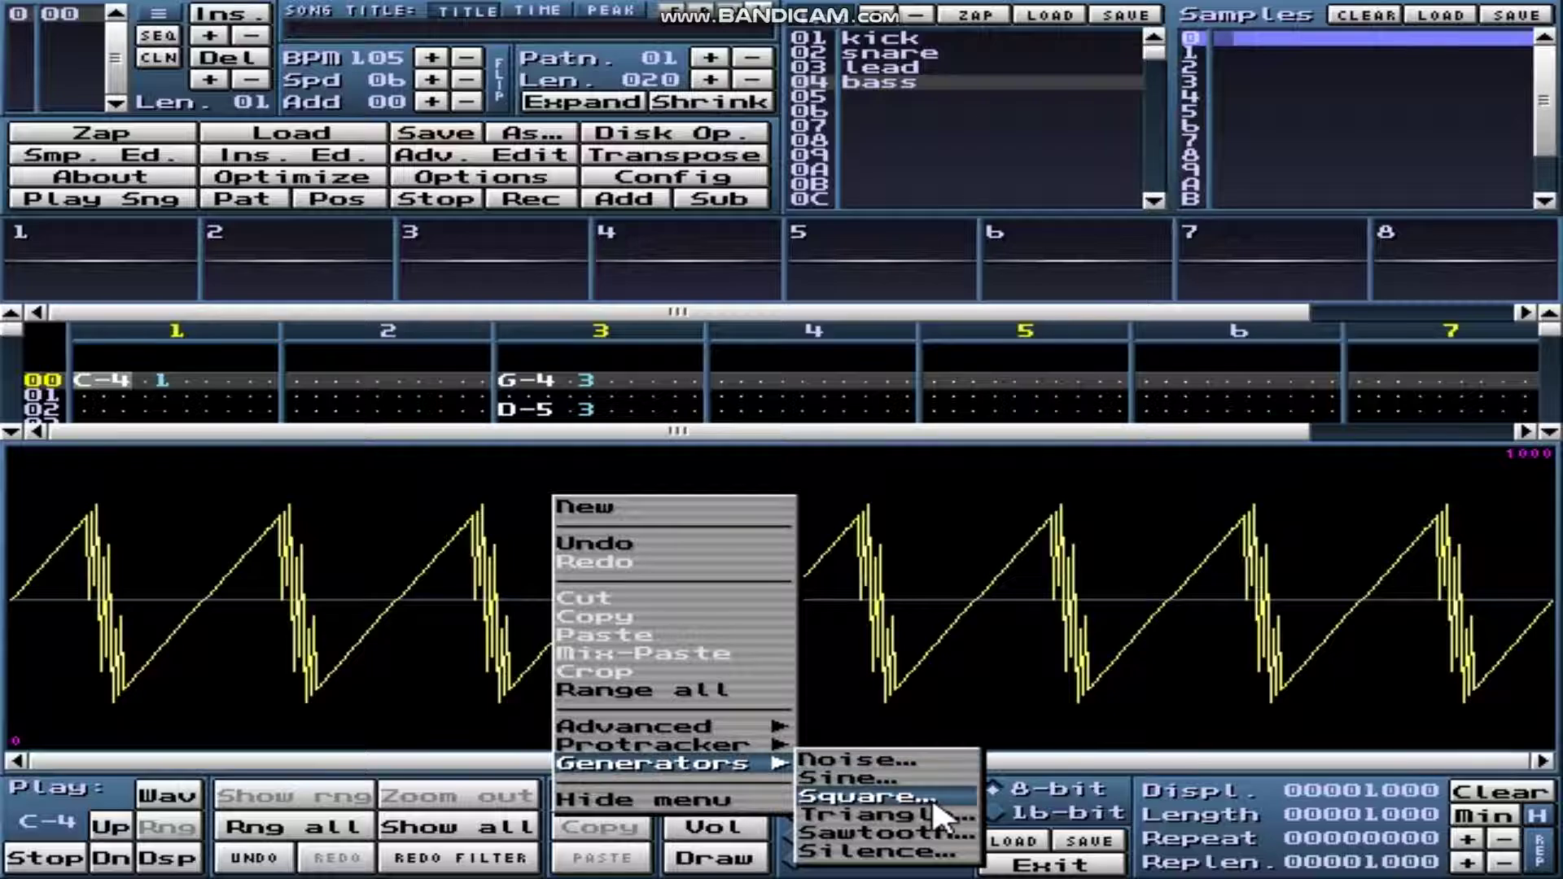
click(917, 817)
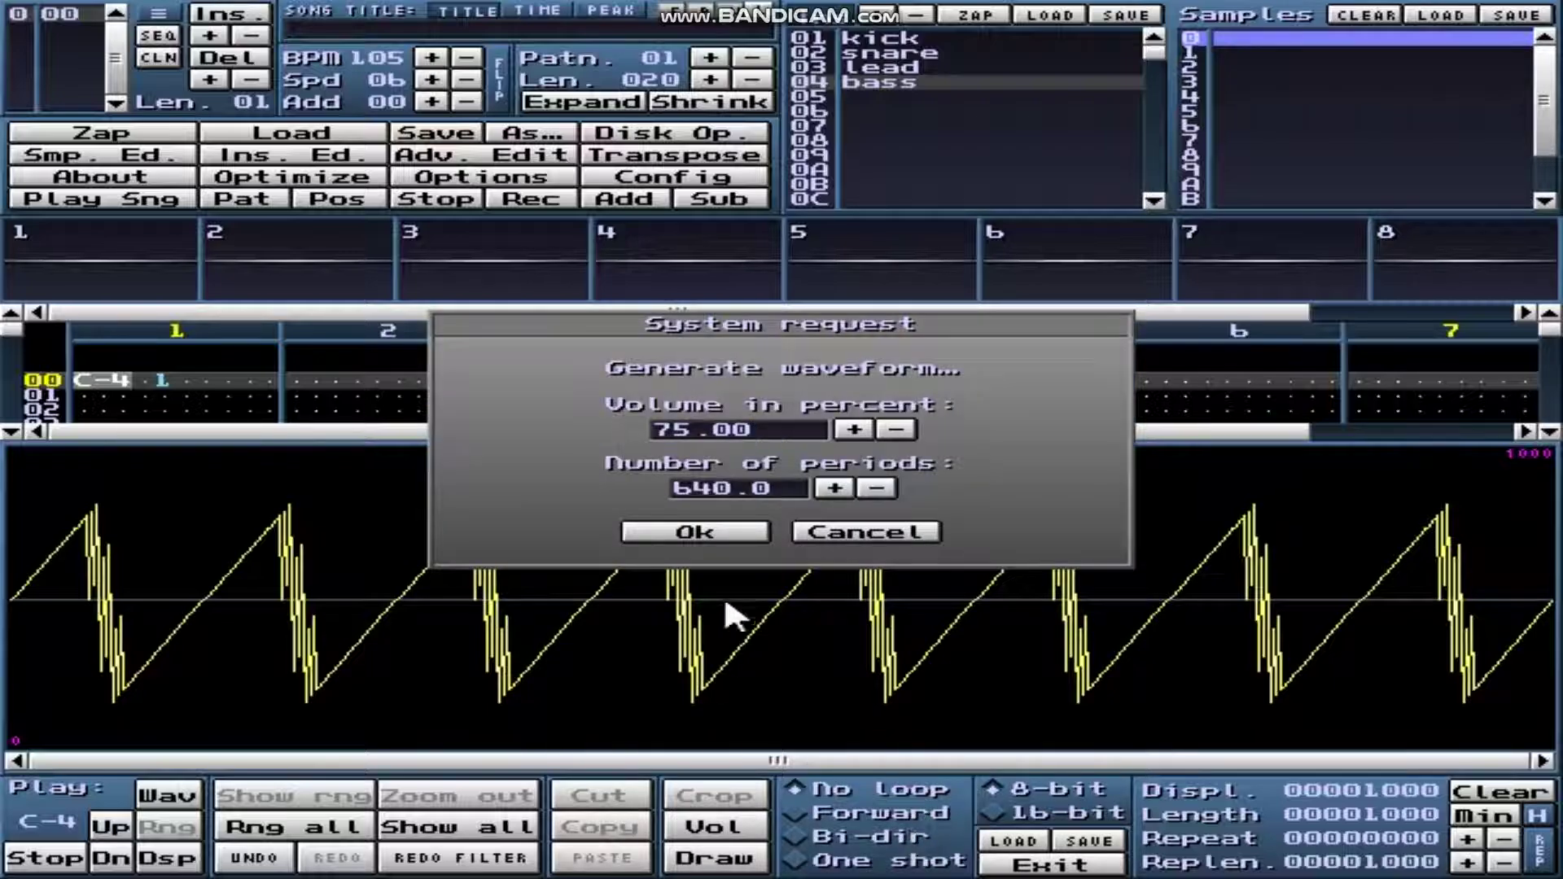
click(780, 492)
key(BackSpace)
key(BackSpace)
key(BackSpace)
text(4)
click(653, 533)
click(165, 797)
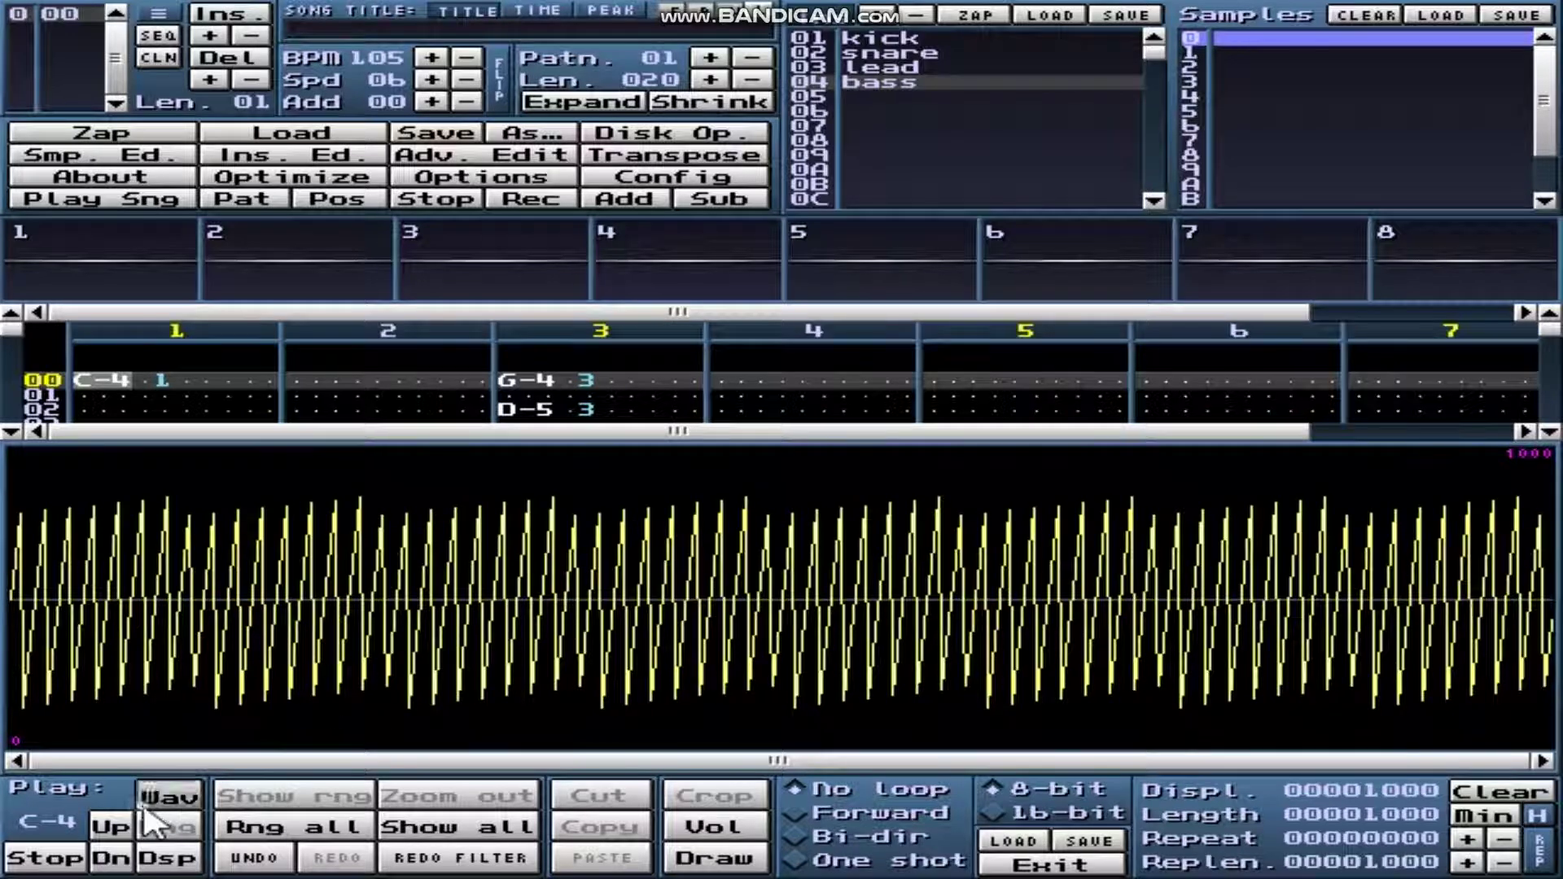
click(715, 826)
click(658, 511)
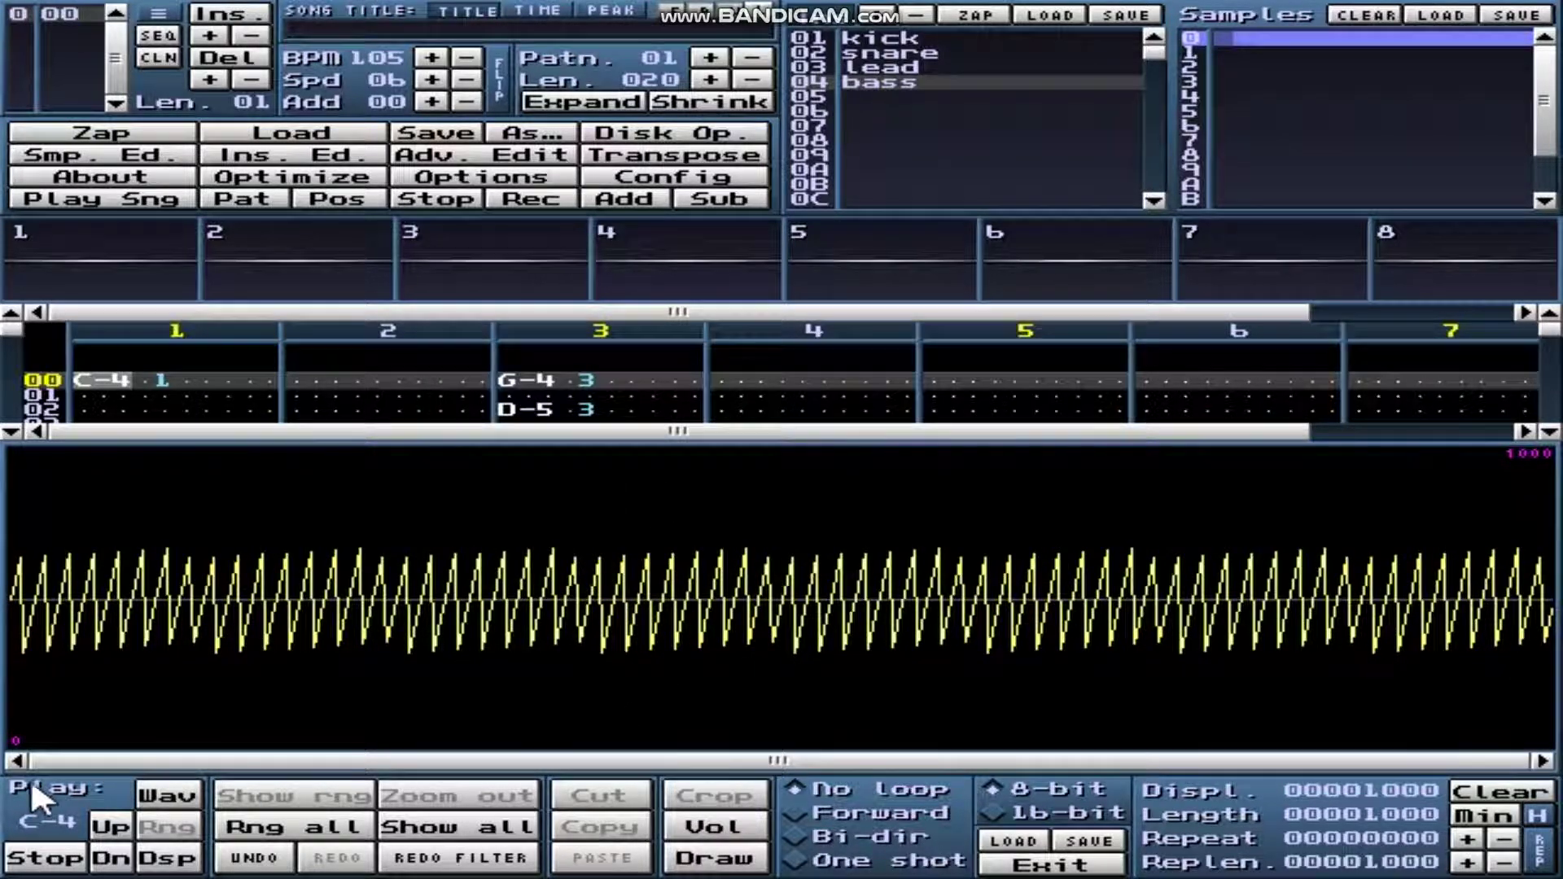
Turn on note recording with the cursor at channel 4, row 00.
click(169, 799)
click(157, 155)
scroll(746, 506, down, 20)
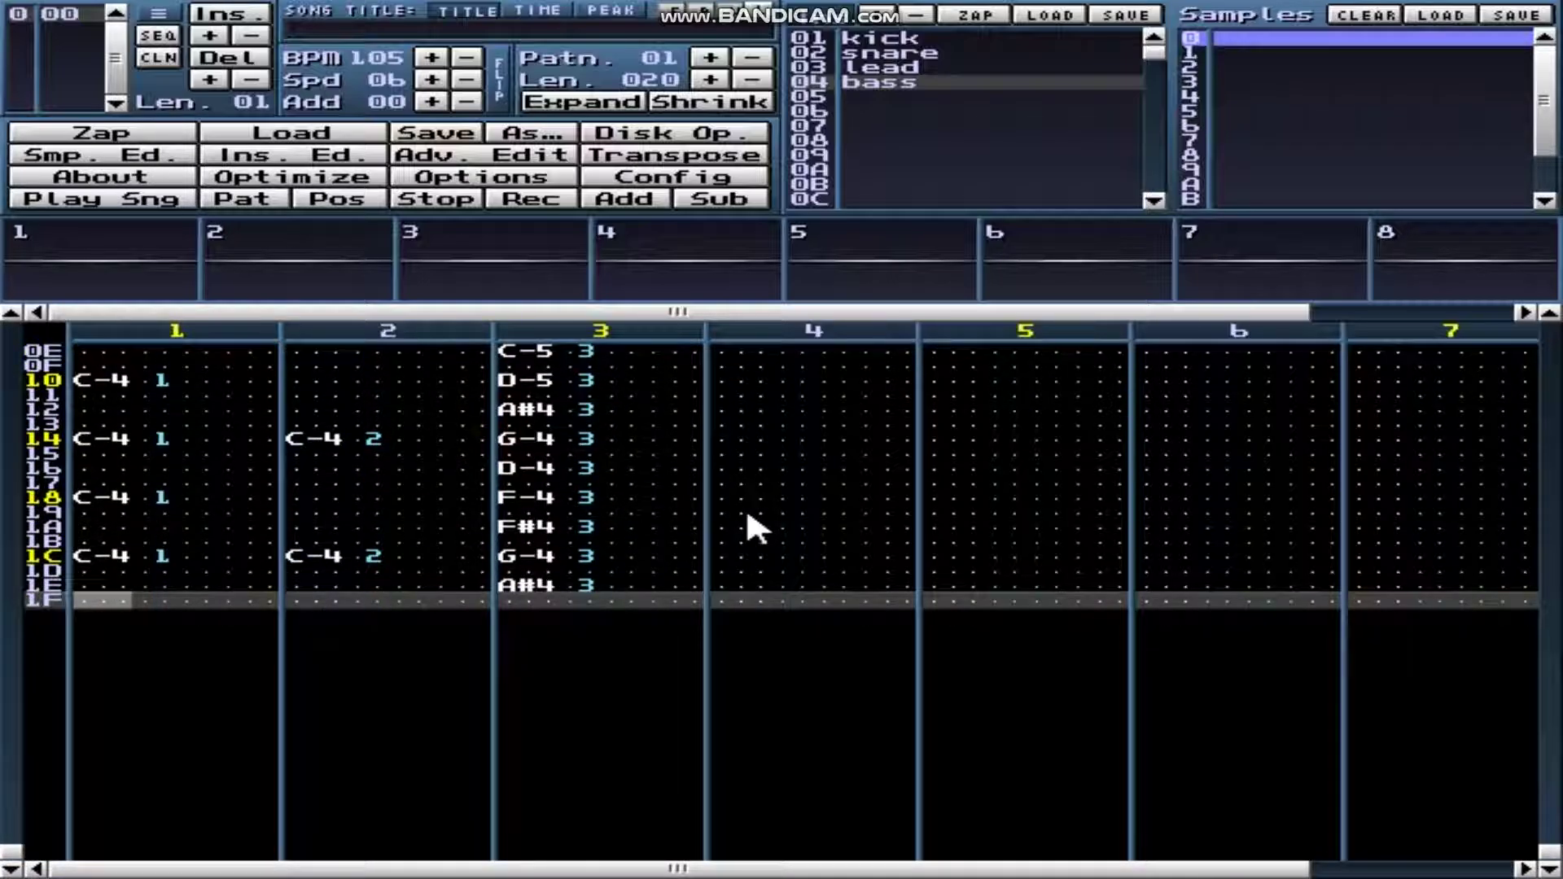
click(715, 599)
key(space)
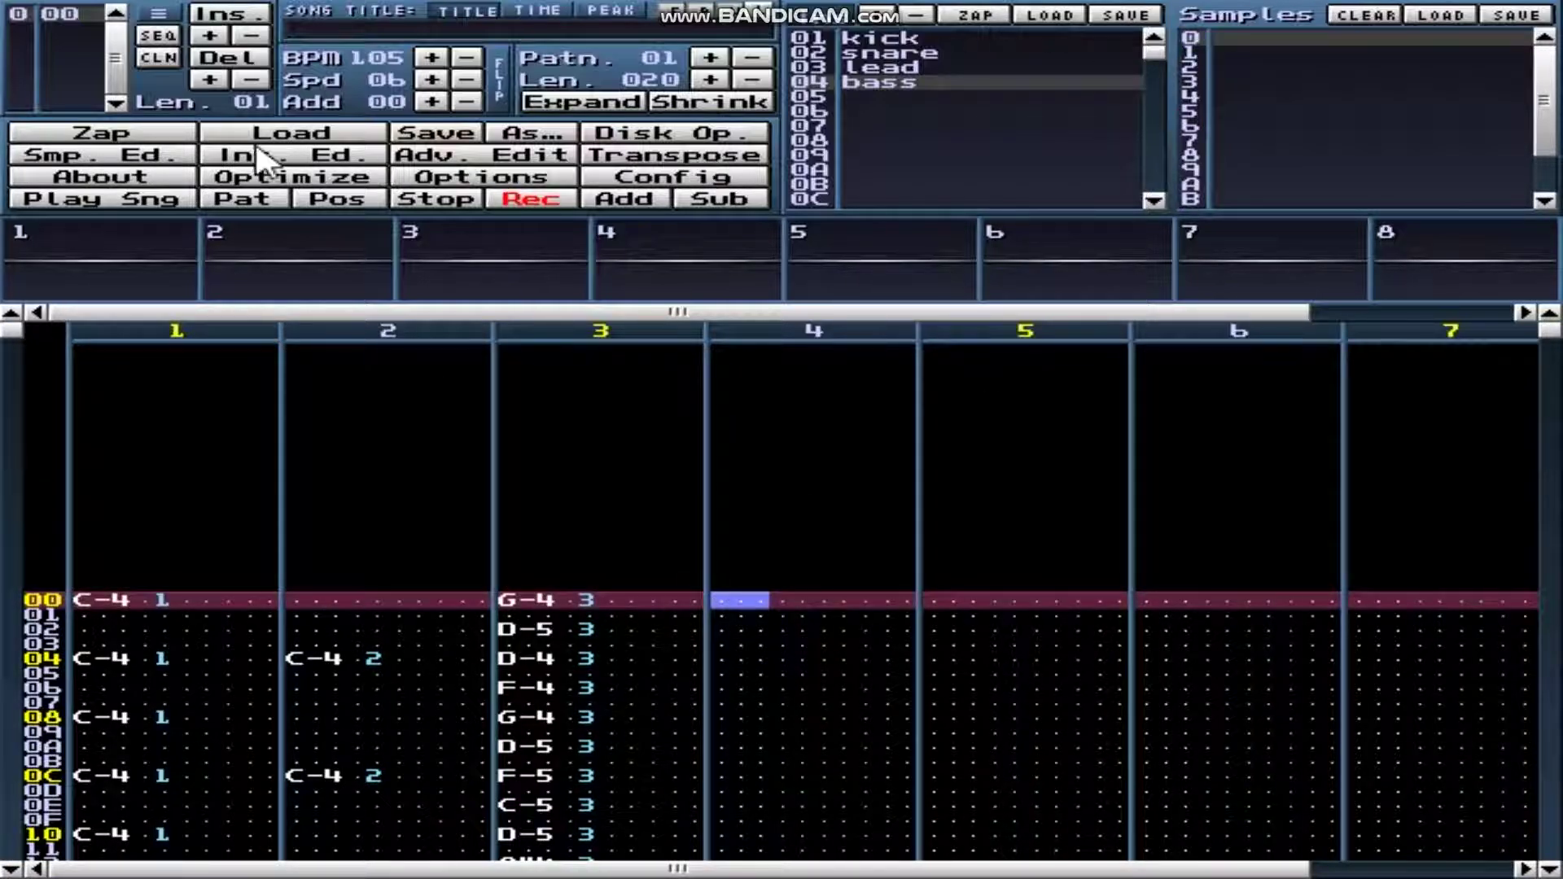
Set the bass sample to a forward loop and bring up the bass instrument's envelope editor.
click(301, 156)
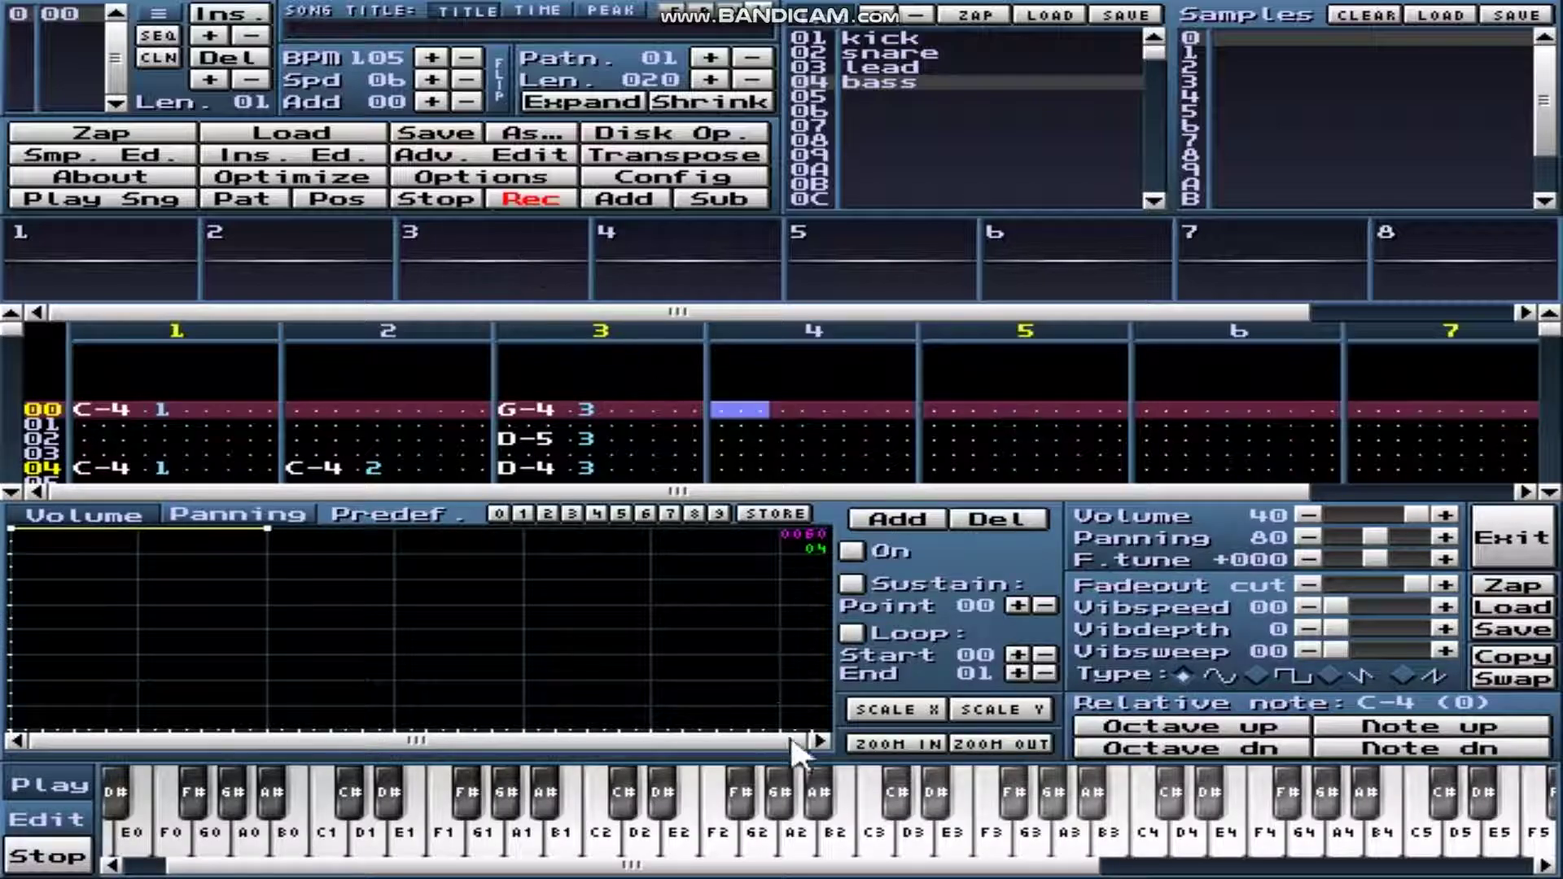
click(175, 154)
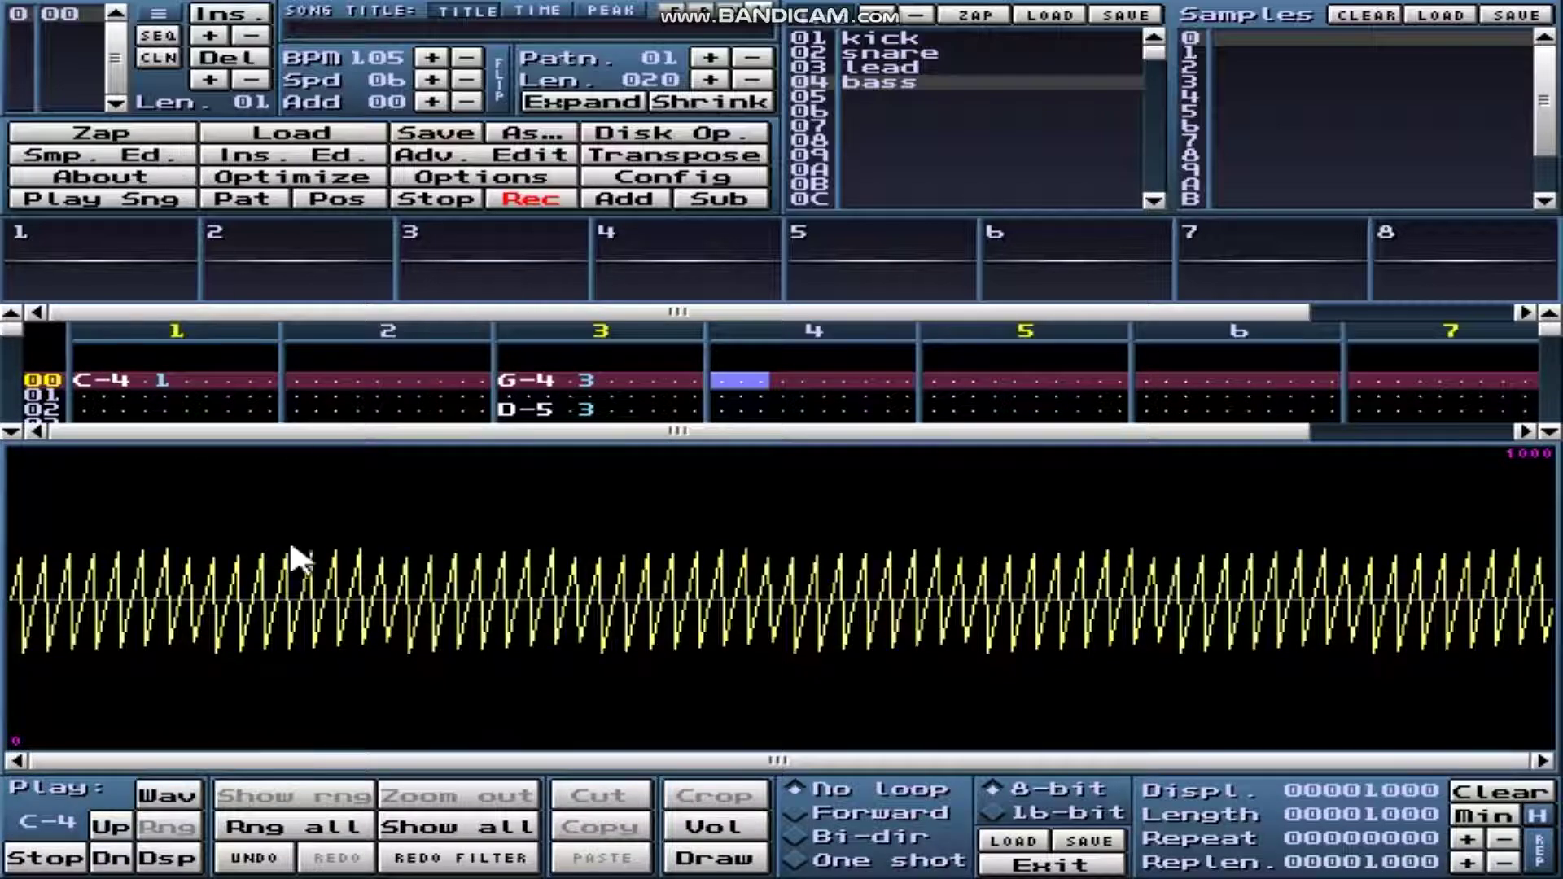
click(171, 797)
click(182, 799)
click(793, 813)
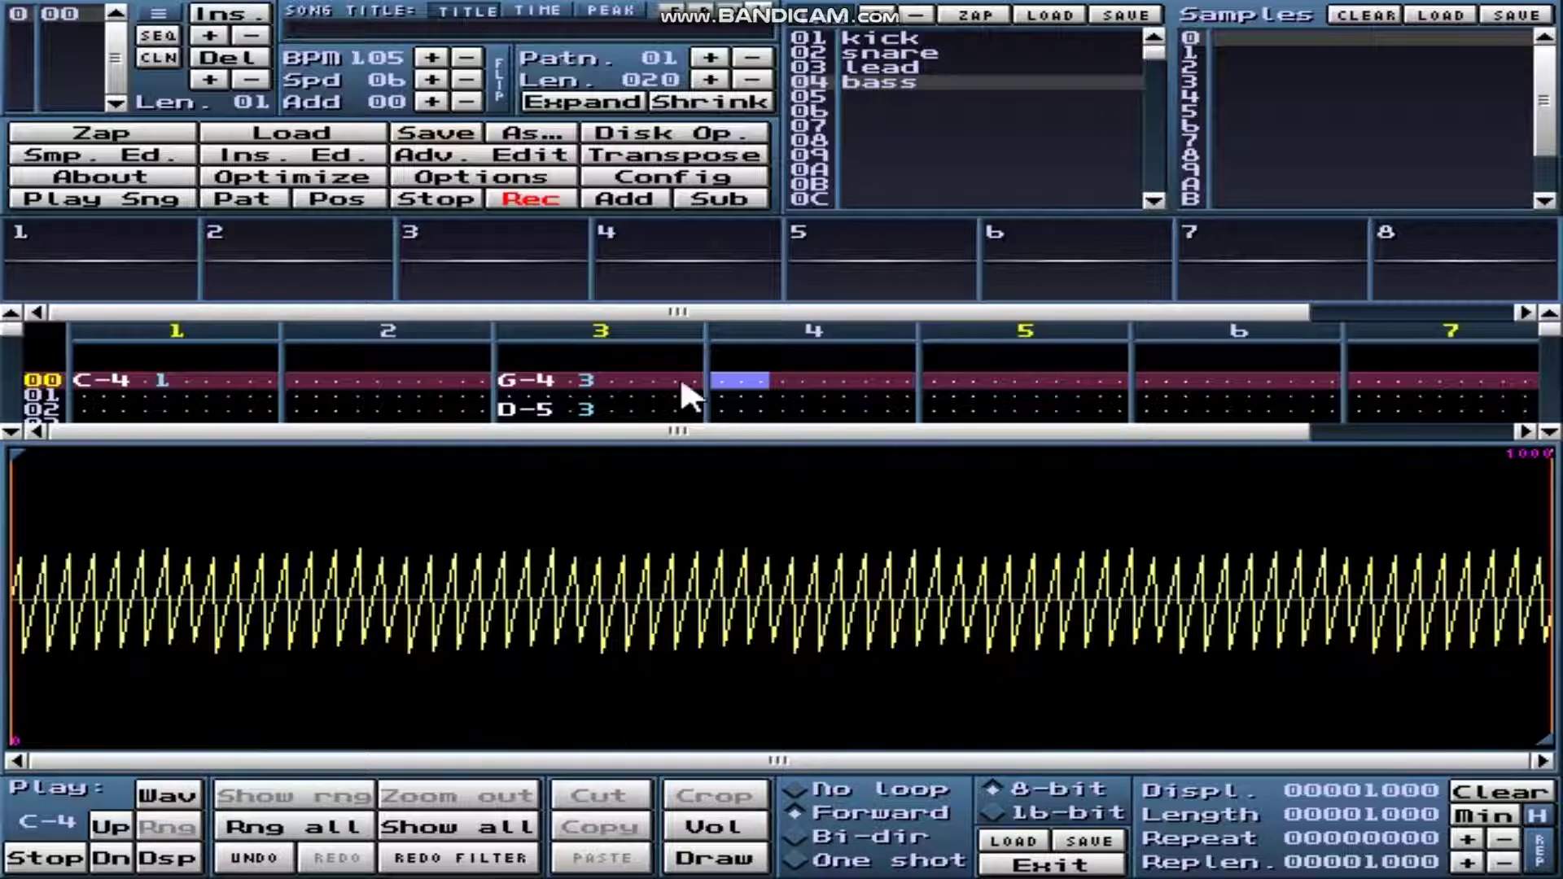
click(342, 154)
Enable the bass volume envelope and drag its second point down for a fast decay.
drag(267, 529, 249, 531)
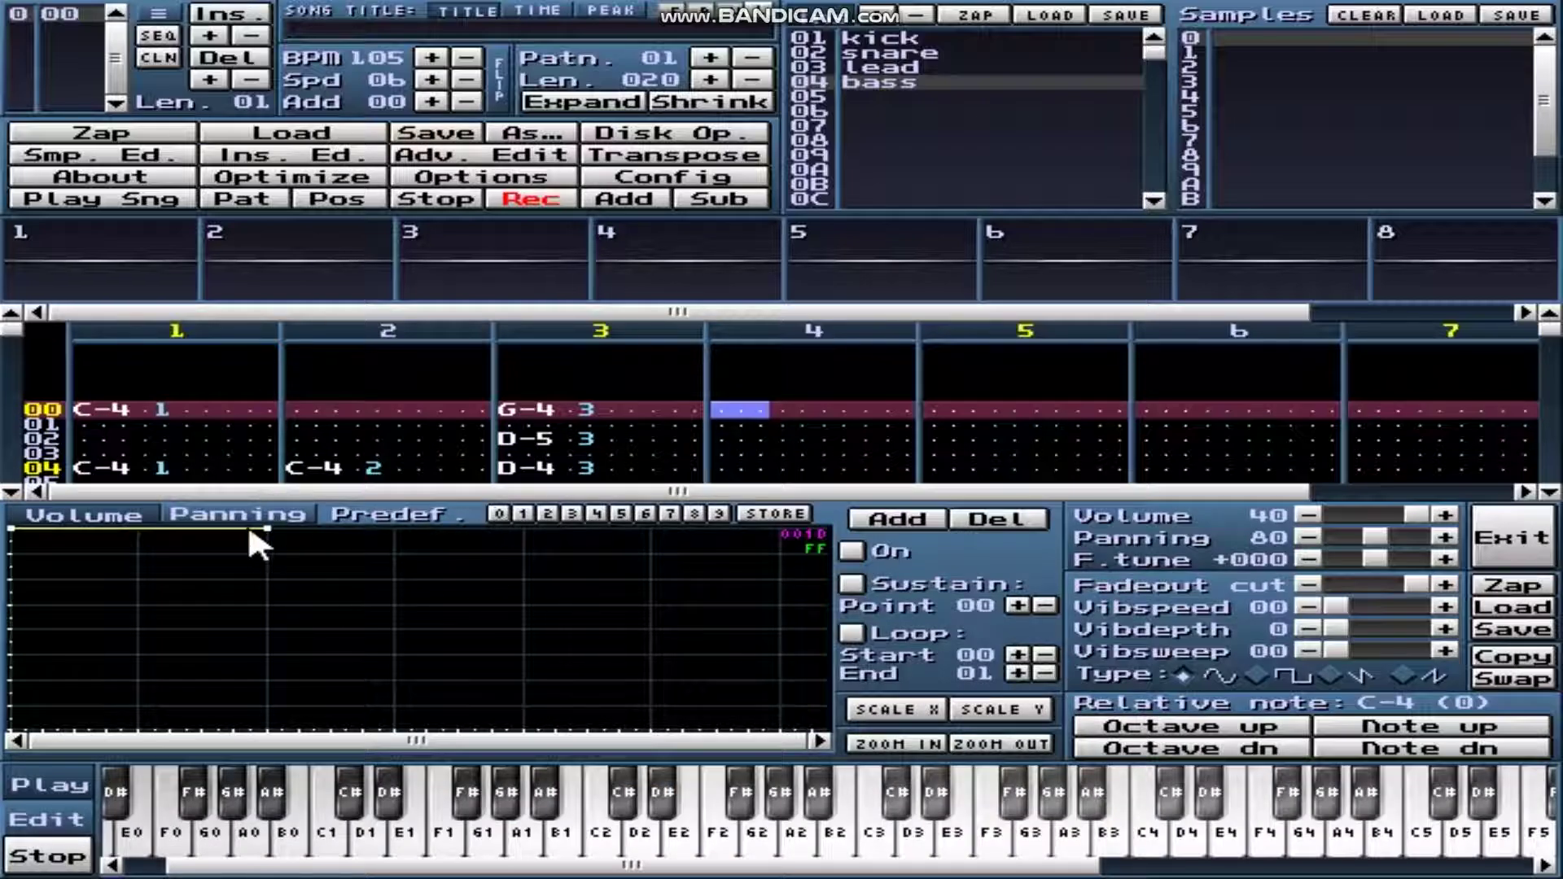
click(851, 551)
drag(267, 530, 147, 770)
Enter bass notes G-4, A#4 and F-4 on channel 4 rows 00, 02 and 04.
drag(399, 823, 1235, 818)
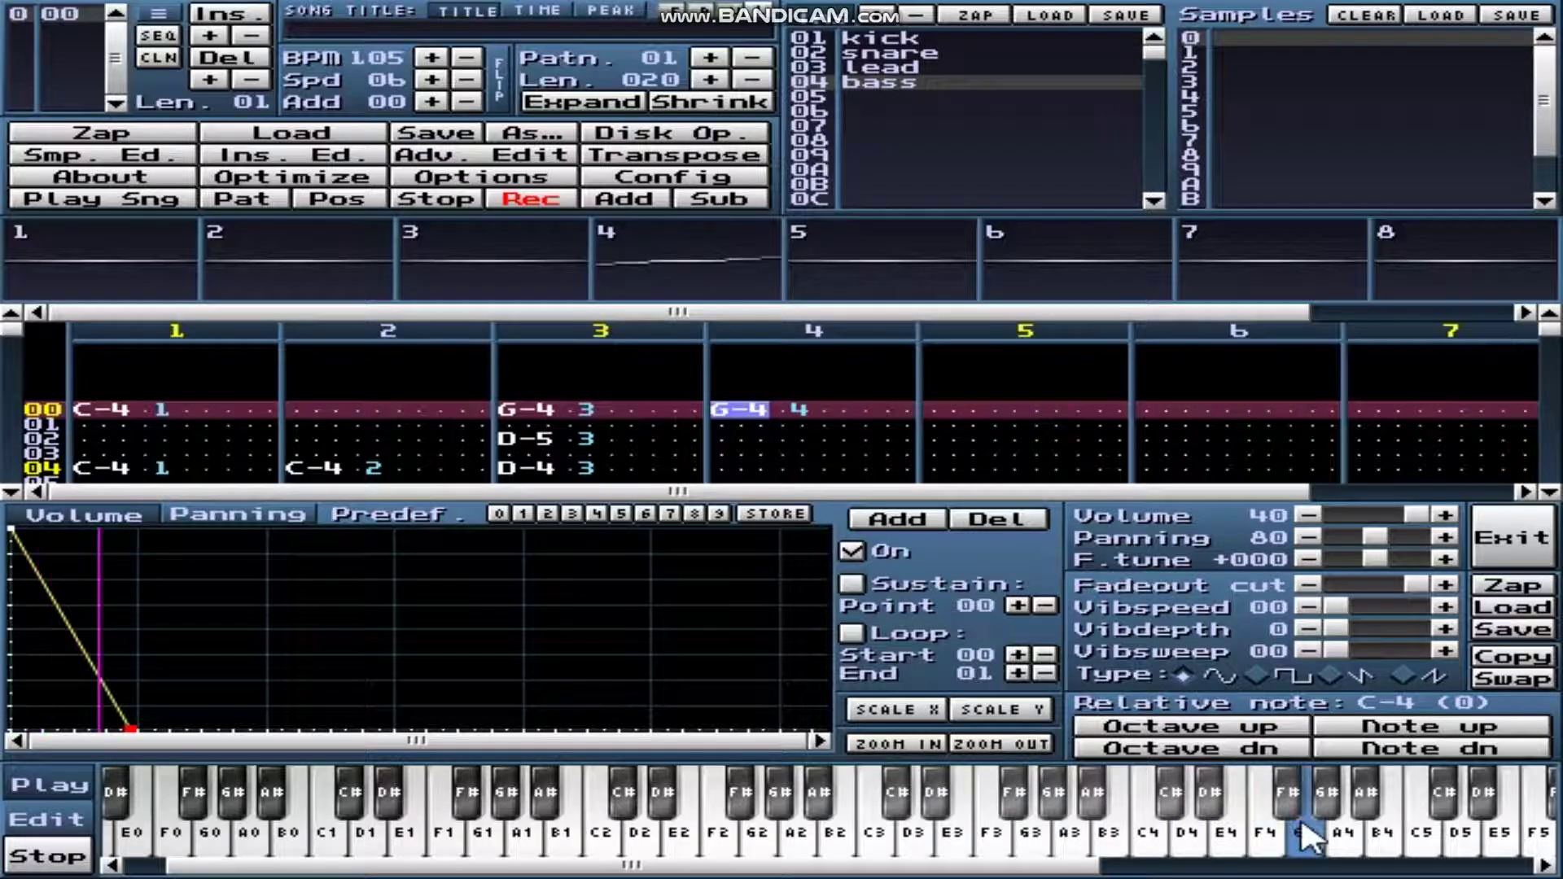
click(1522, 553)
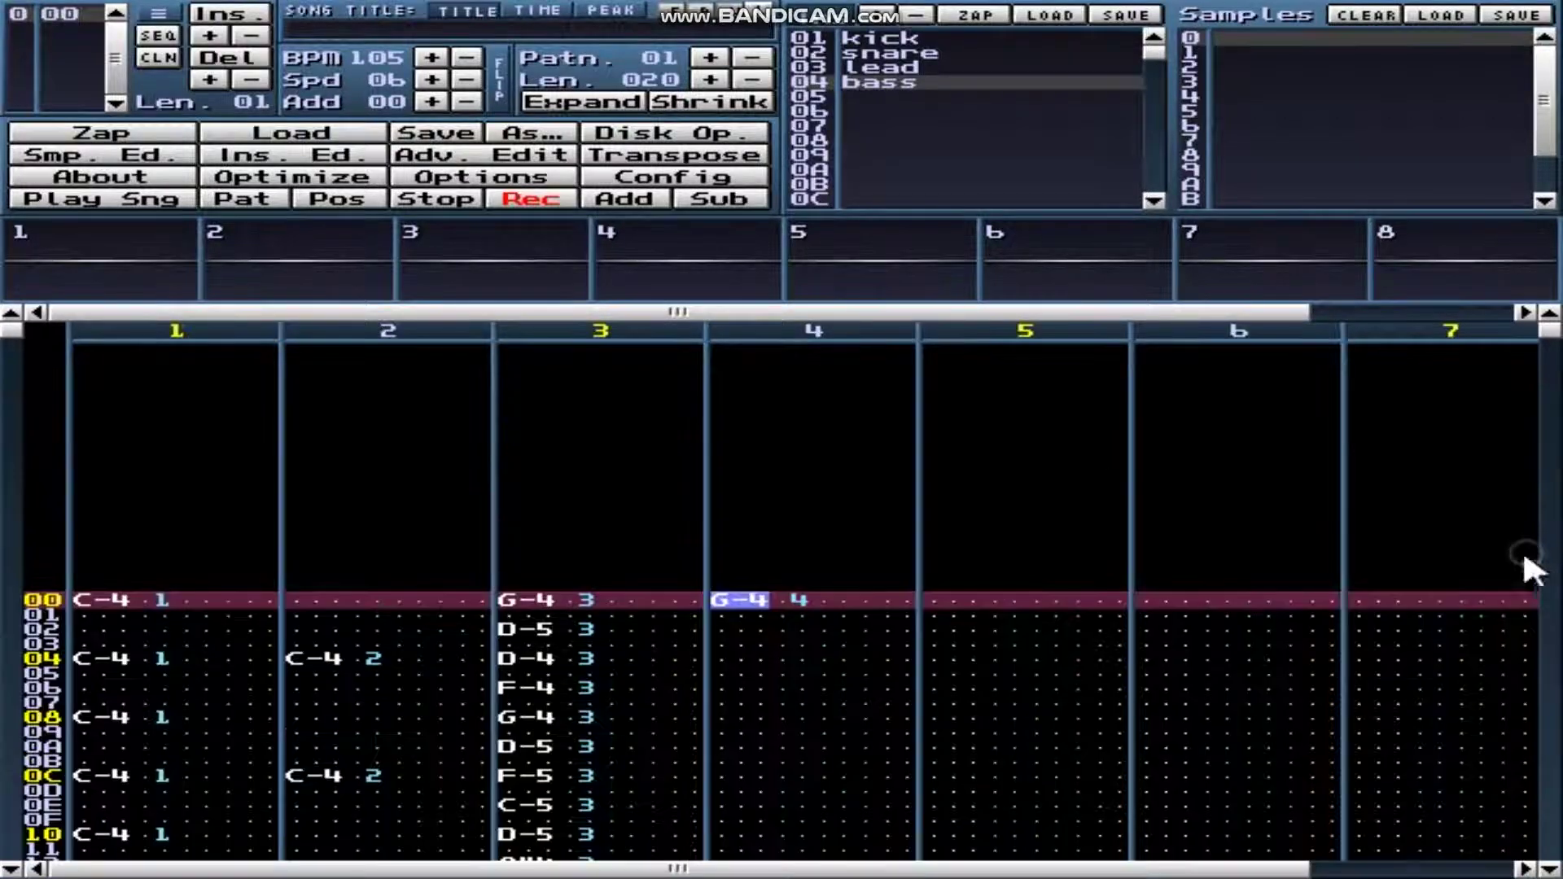
scroll(814, 574, down, 2)
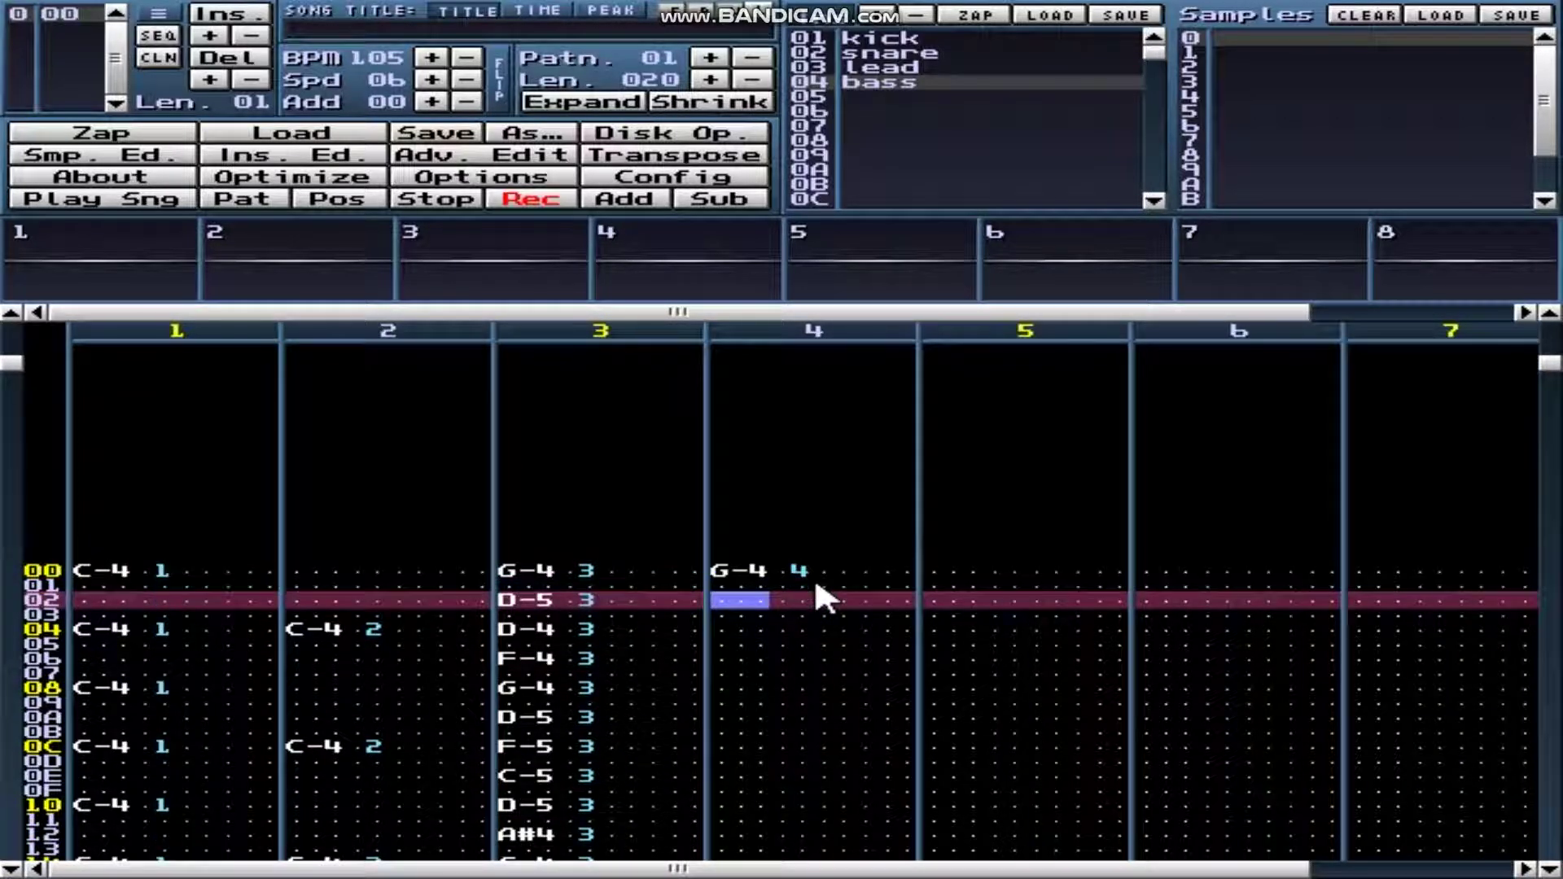
key(j)
scroll(818, 599, down, 2)
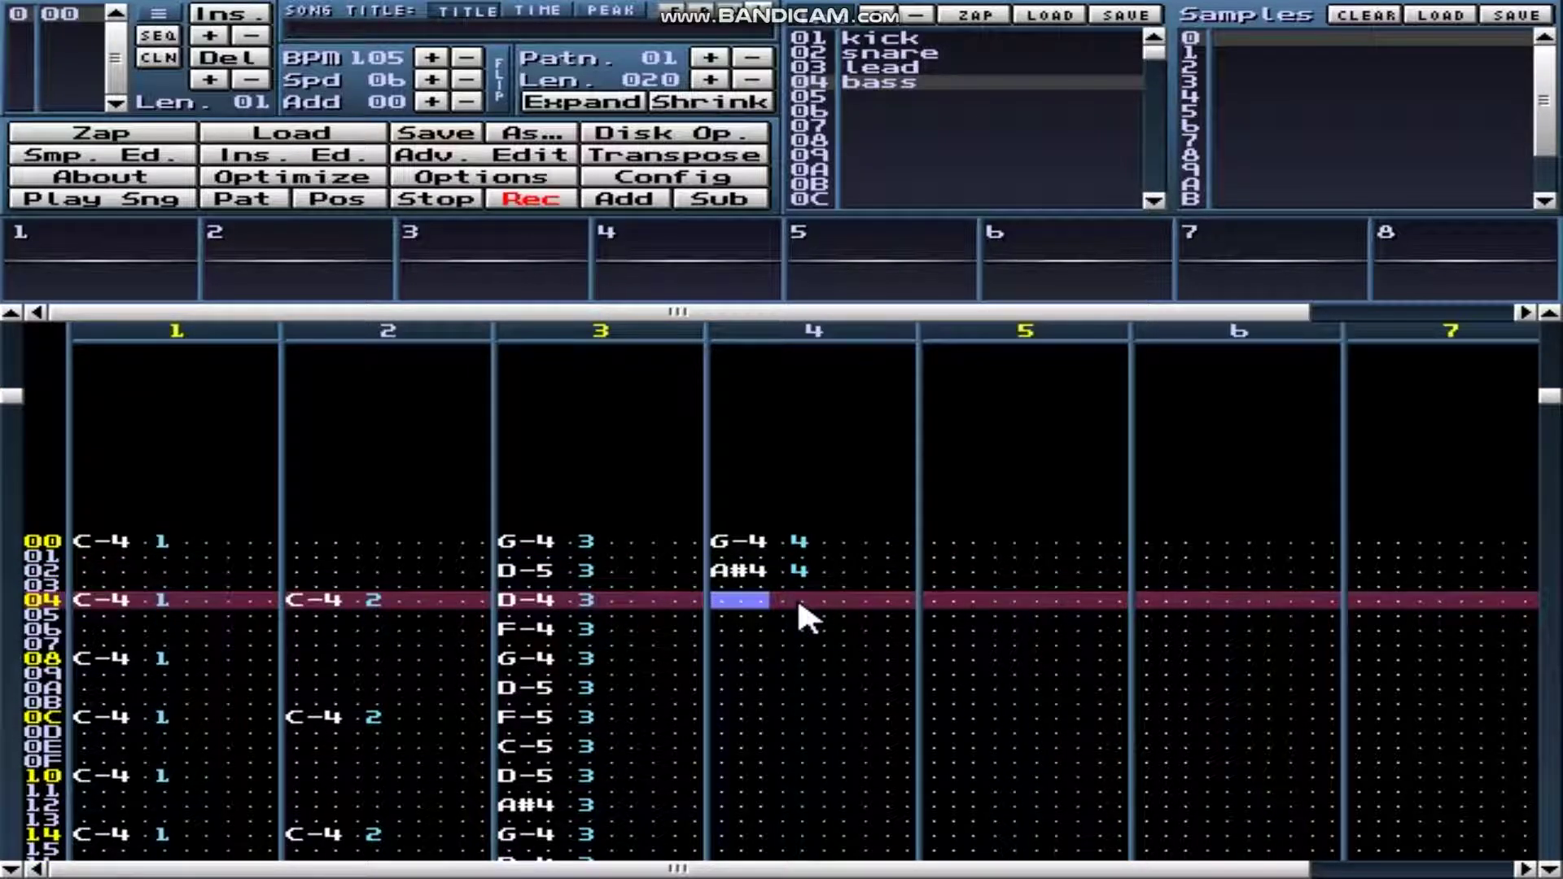
key(v)
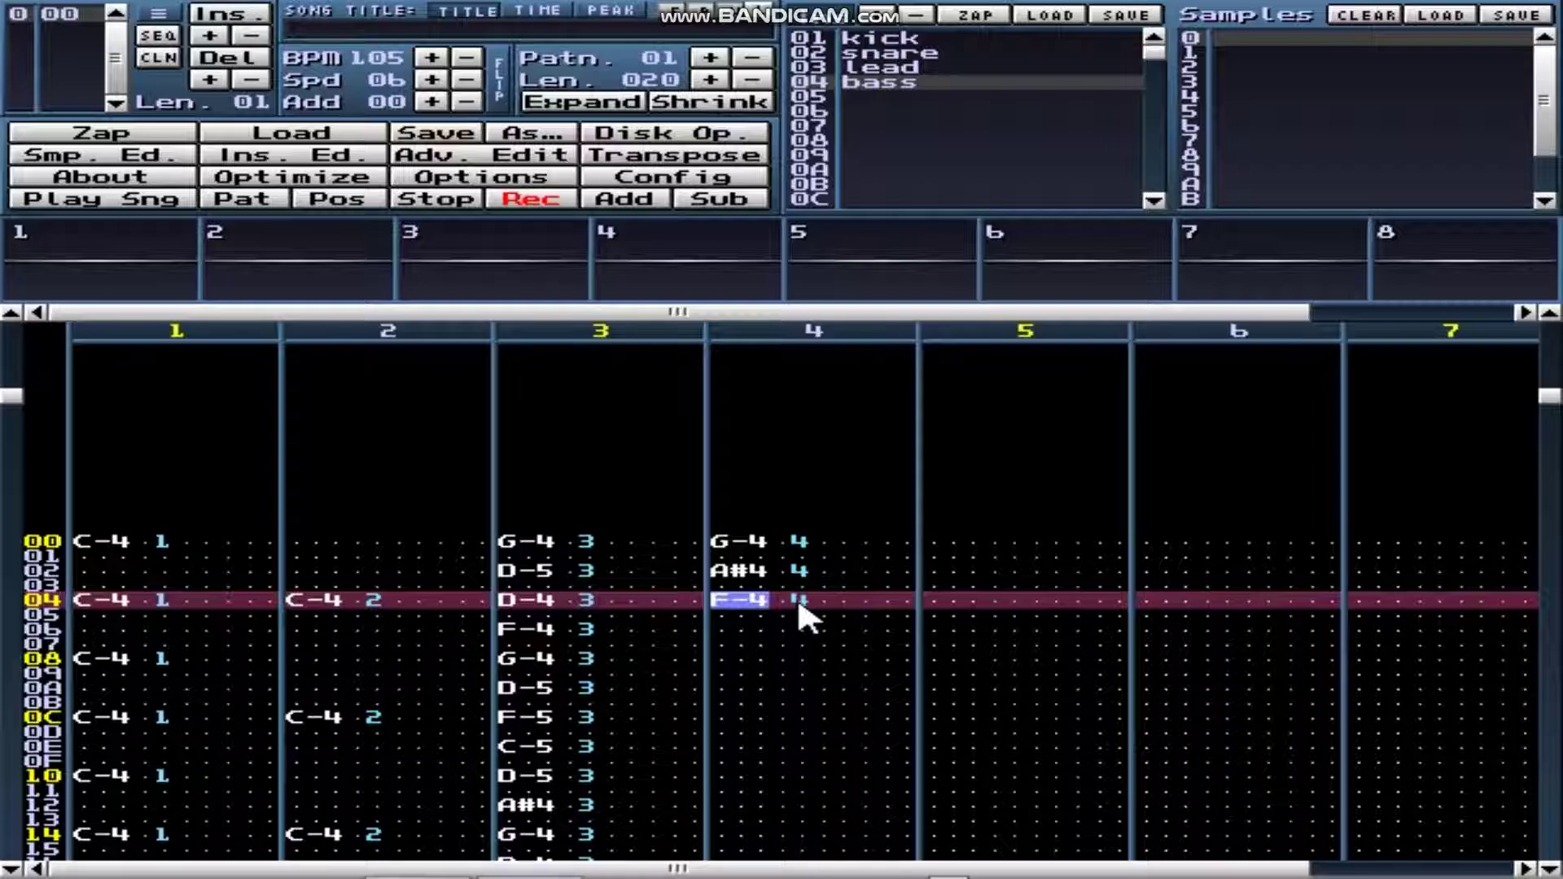
mouse_move(459, 870)
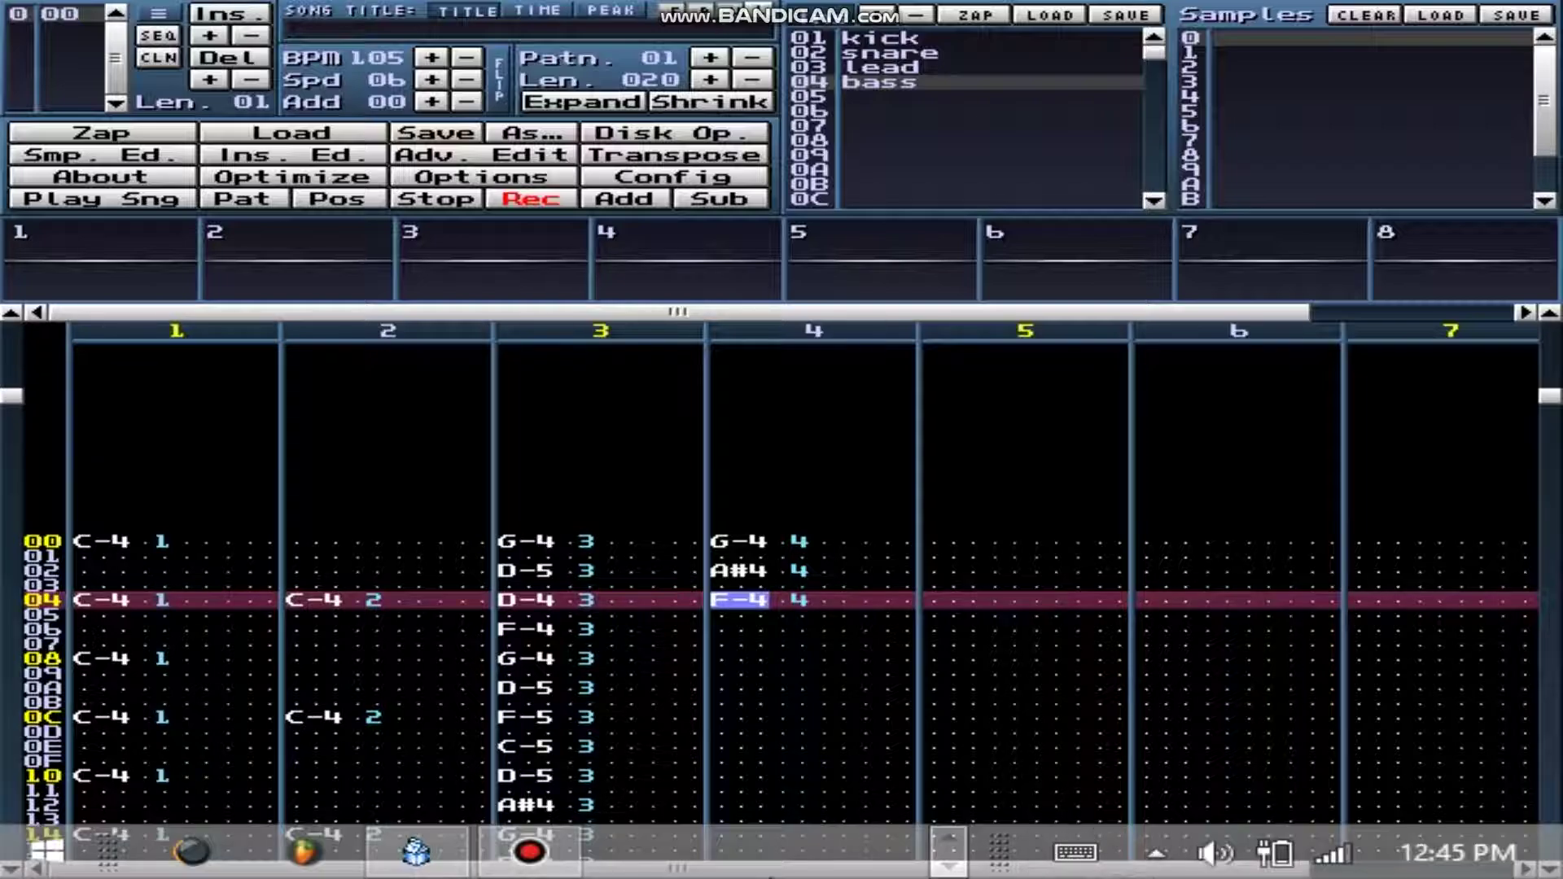
mouse_move(566, 857)
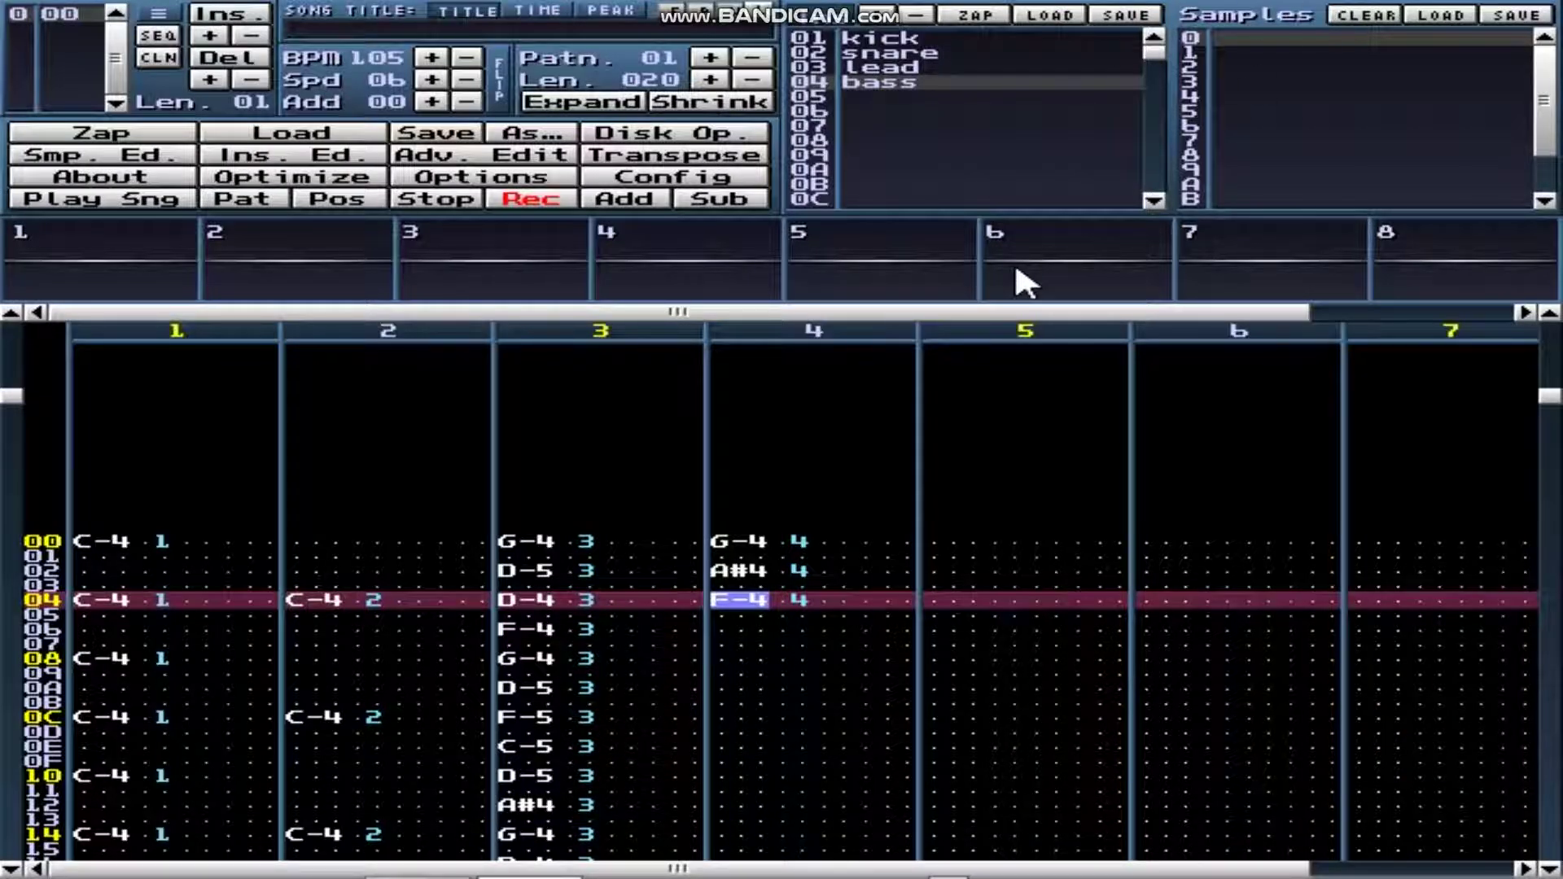
click(1009, 81)
Exit fullscreen, dismiss the update notice, play and stop the song, then return to fullscreen.
key(alt+Return)
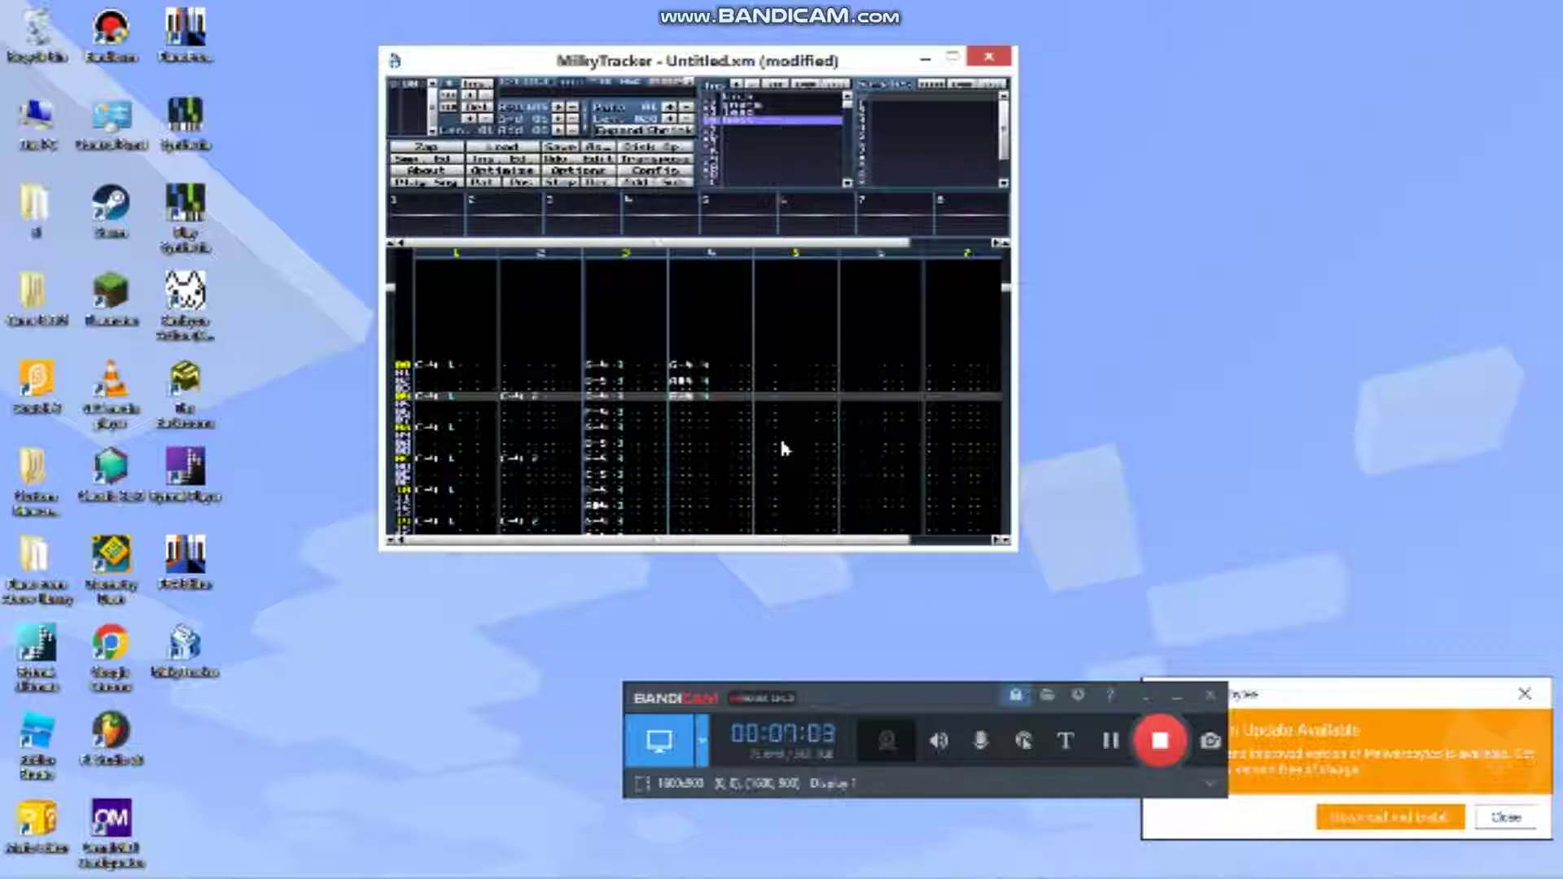
click(1524, 693)
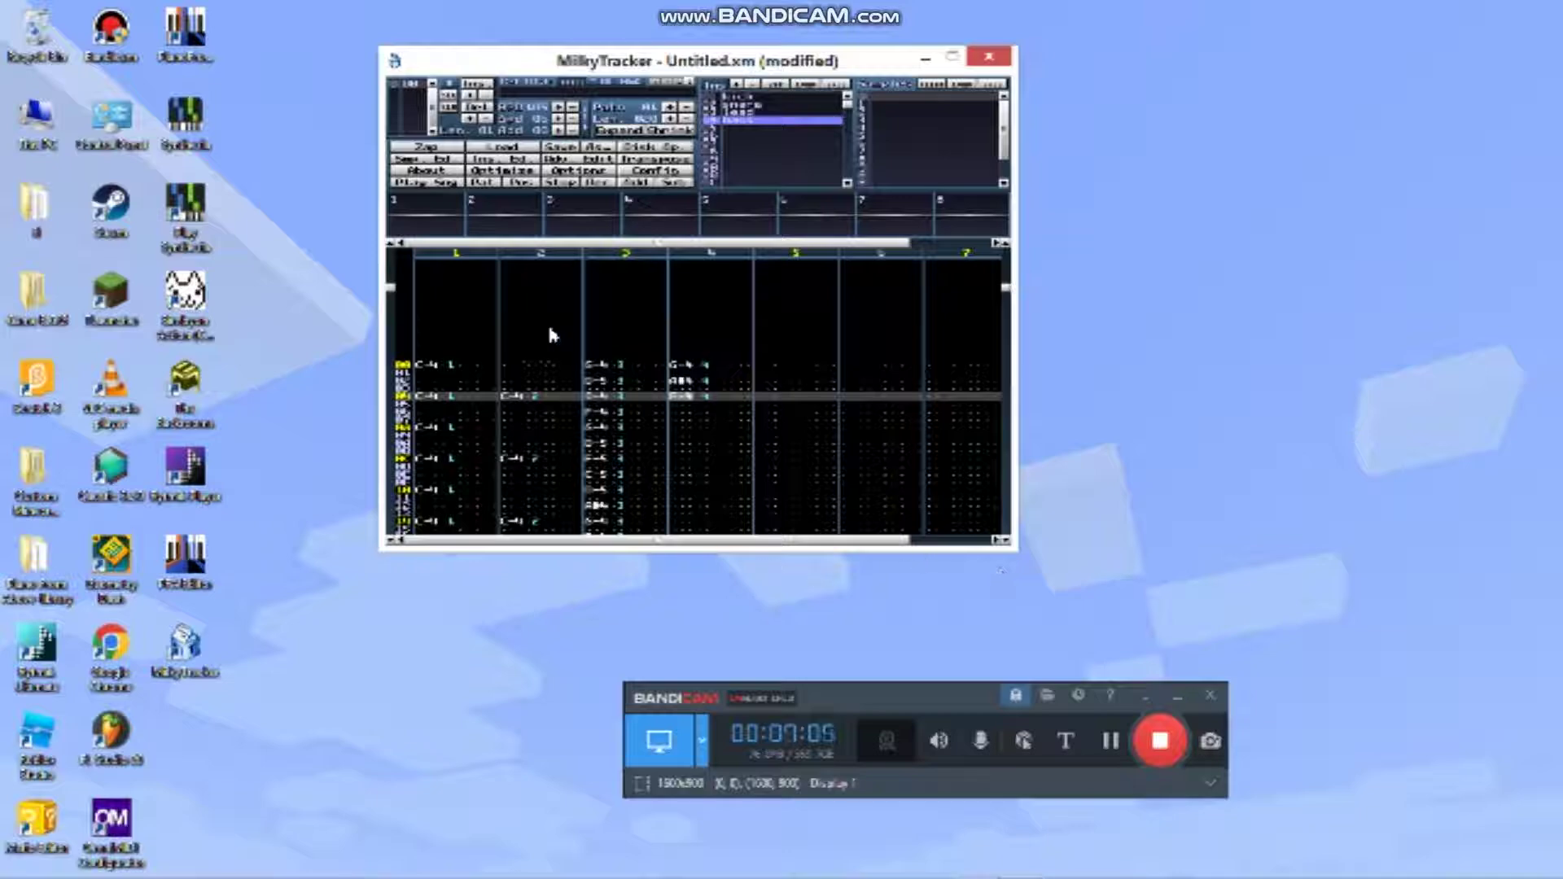
click(450, 183)
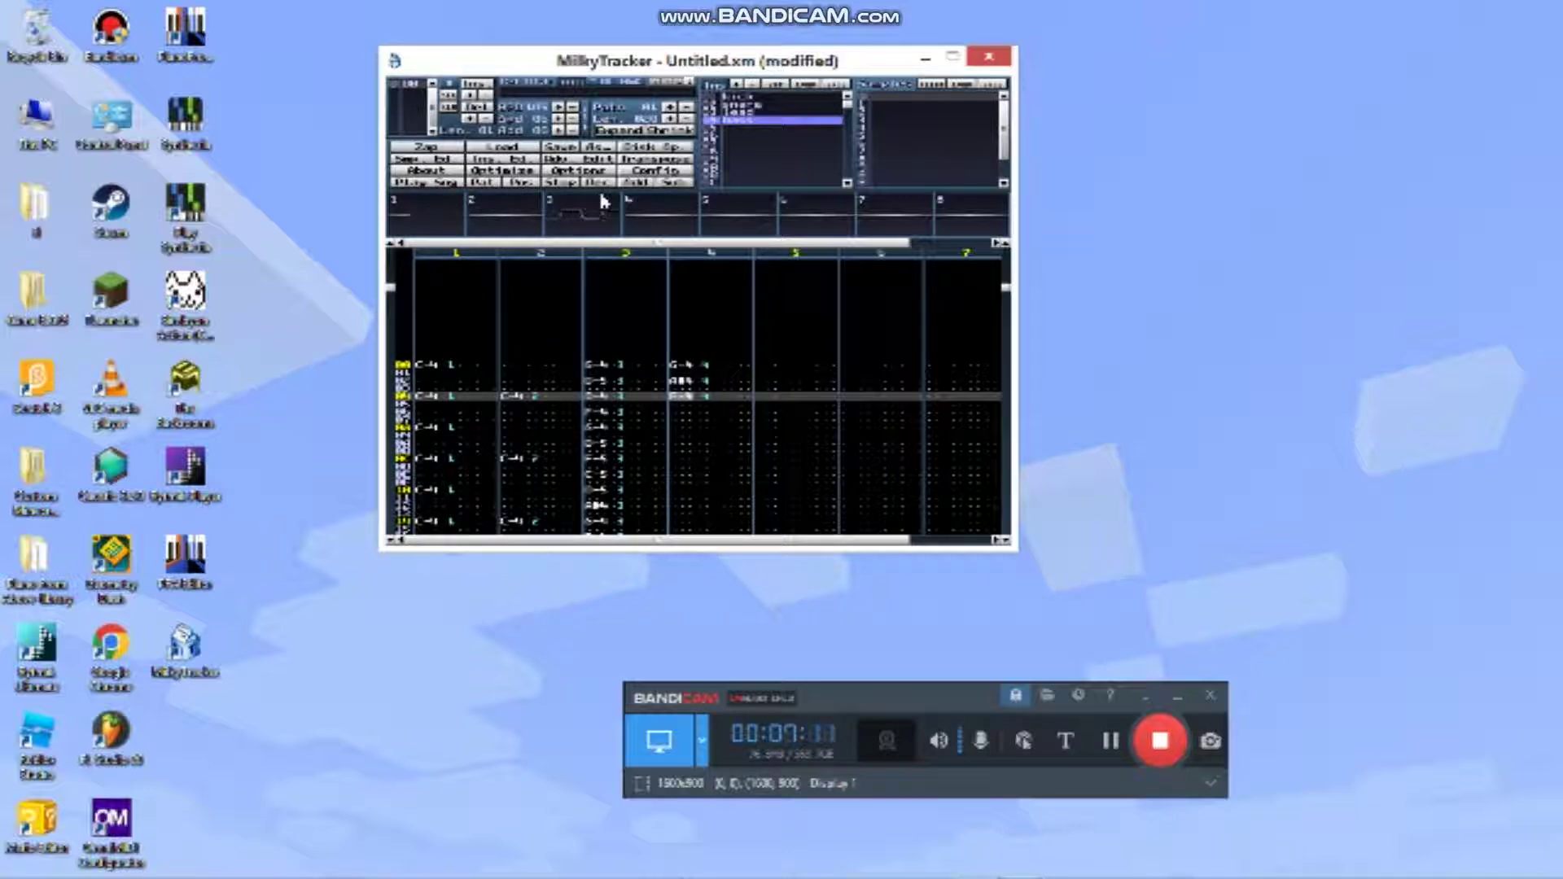
click(562, 182)
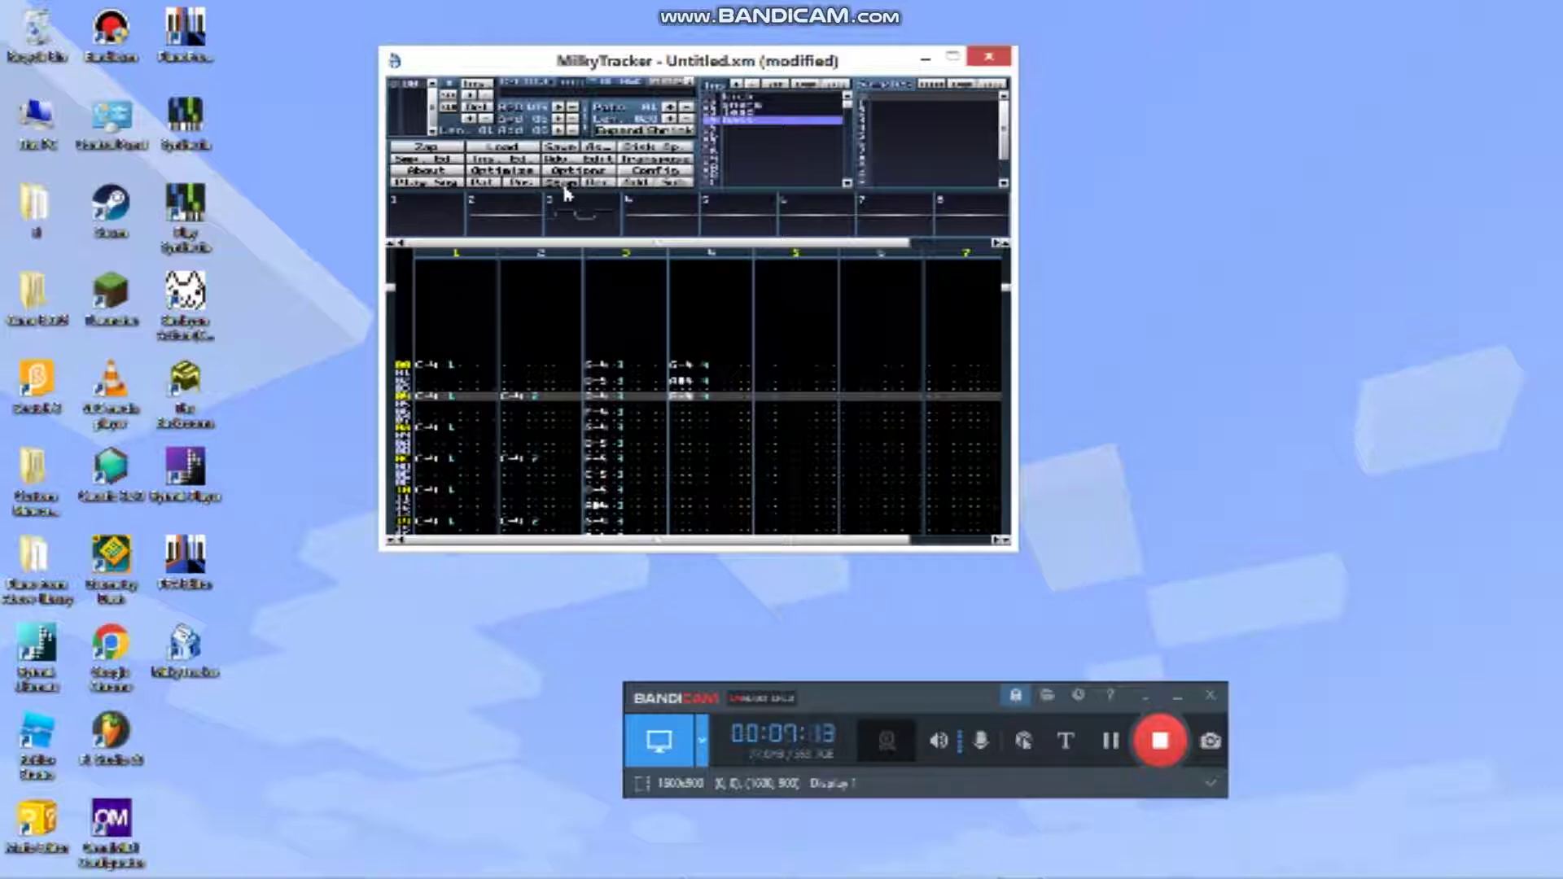
click(421, 96)
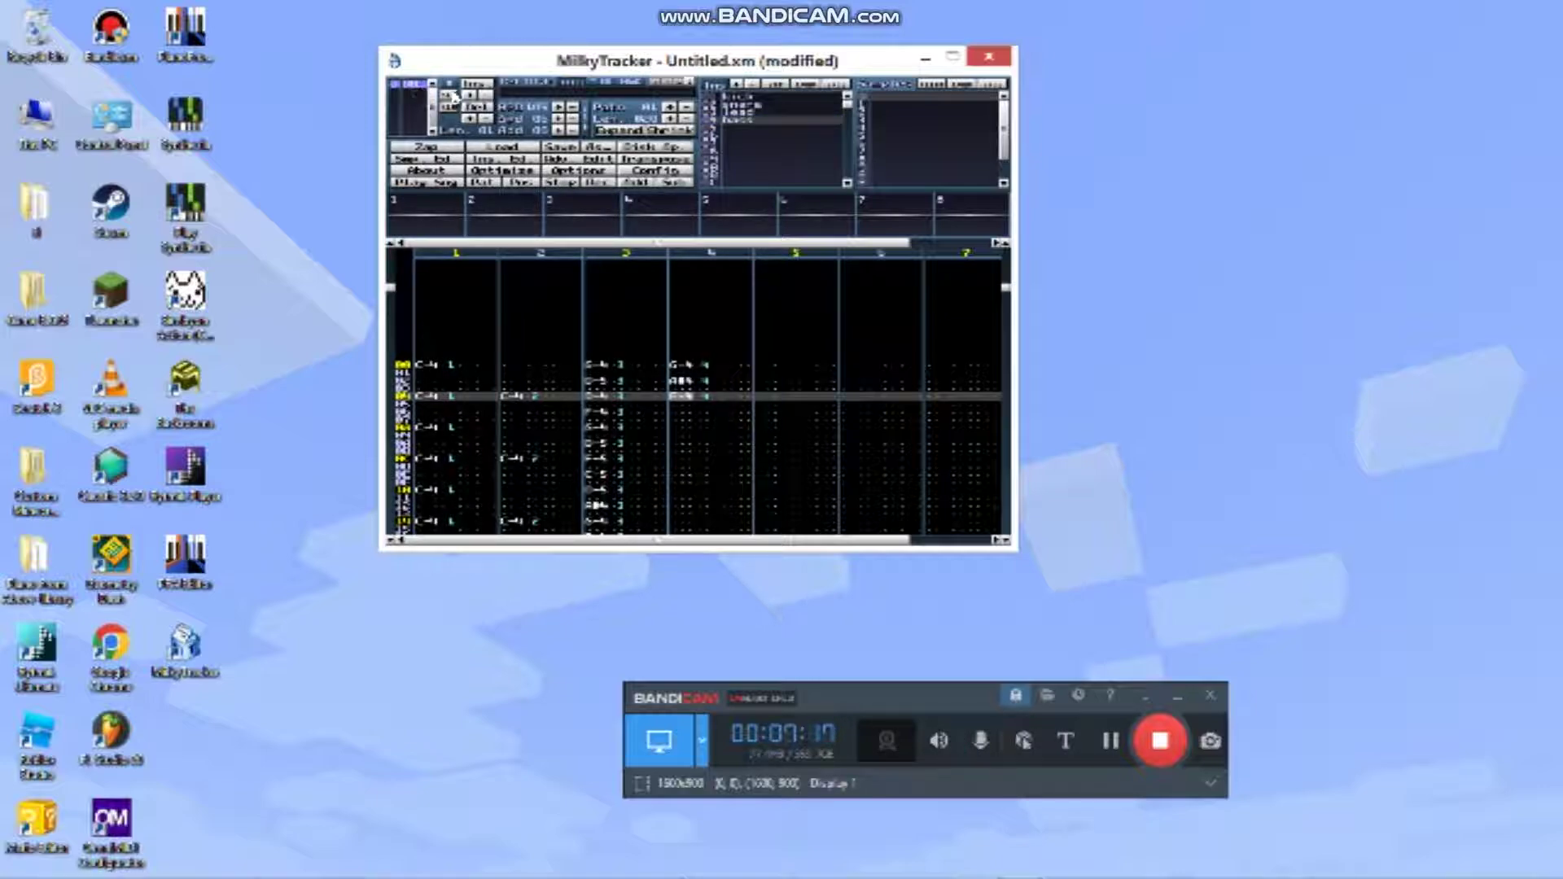
double_click(668, 62)
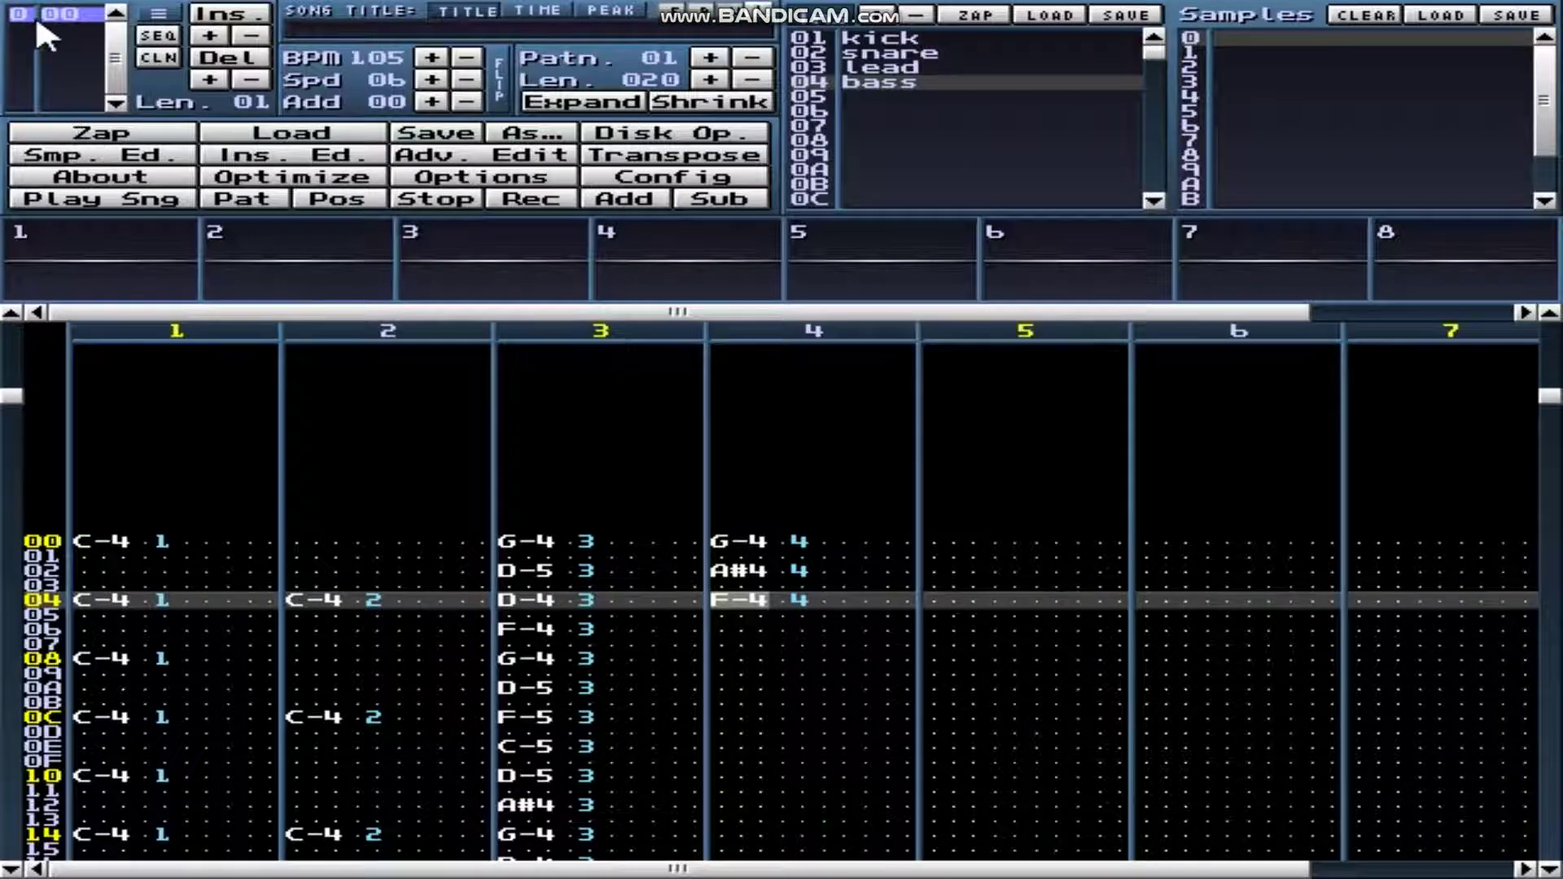
Insert order position 1 playing pattern 01 after pattern 00, then preview the pattern.
click(201, 14)
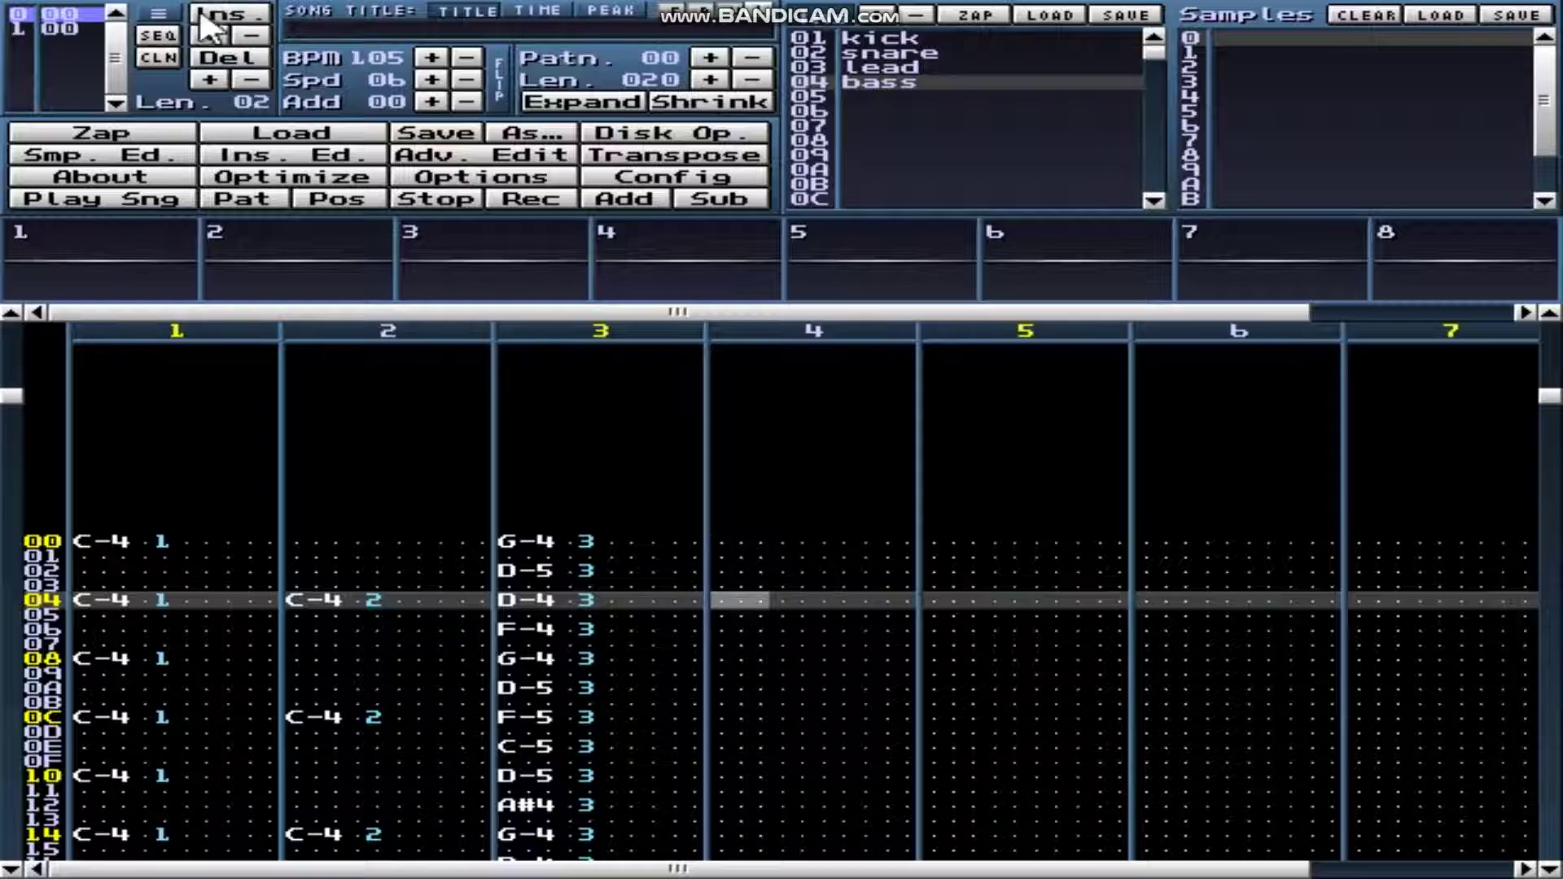
click(69, 29)
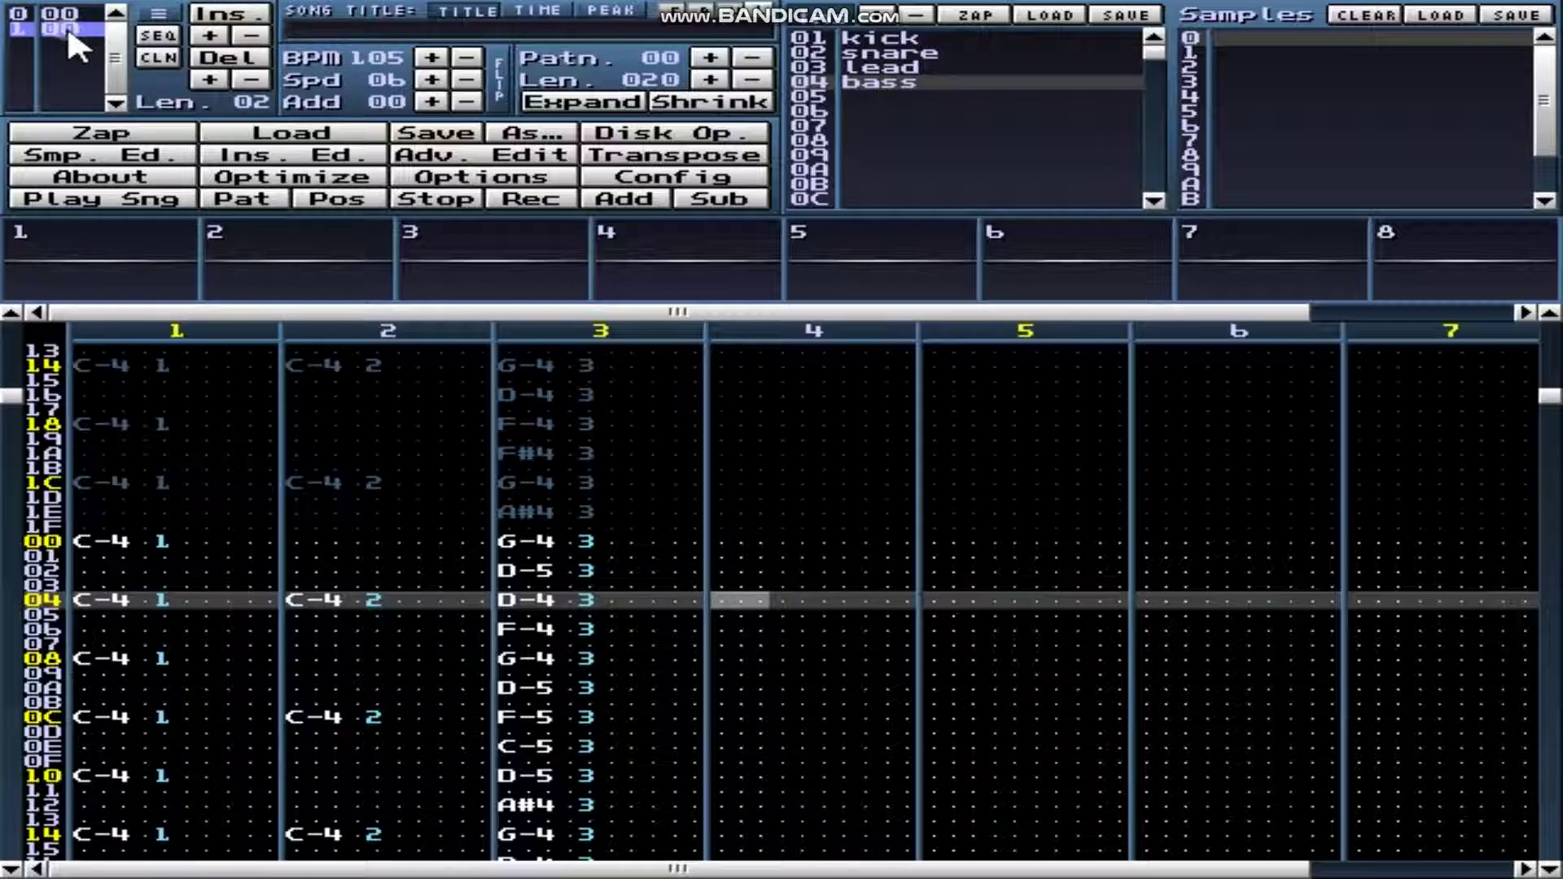
click(206, 36)
key(Control_R)
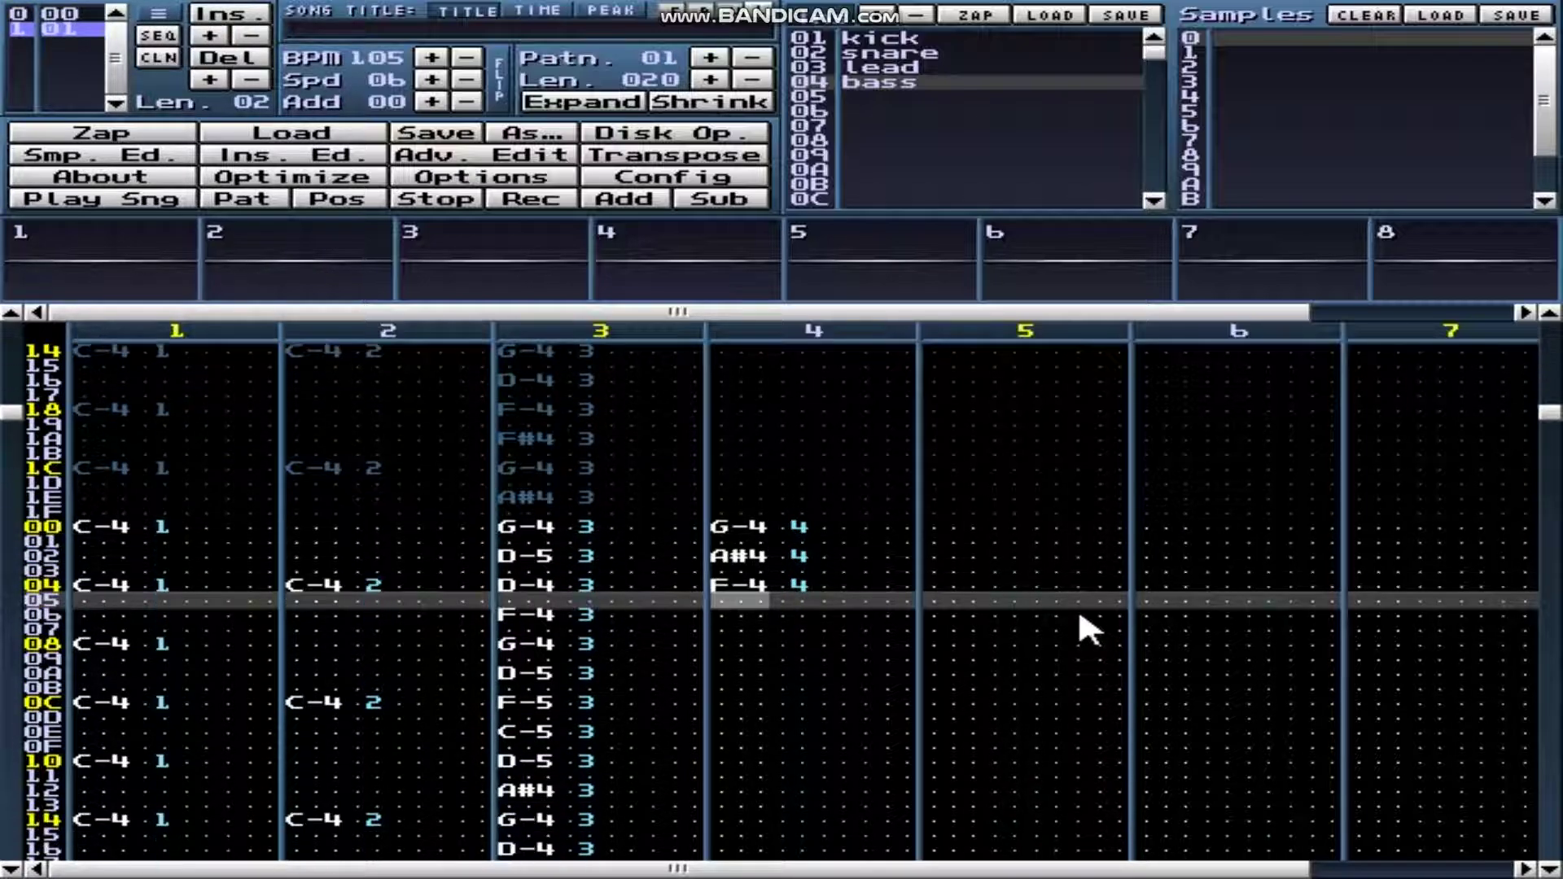
key(Up)
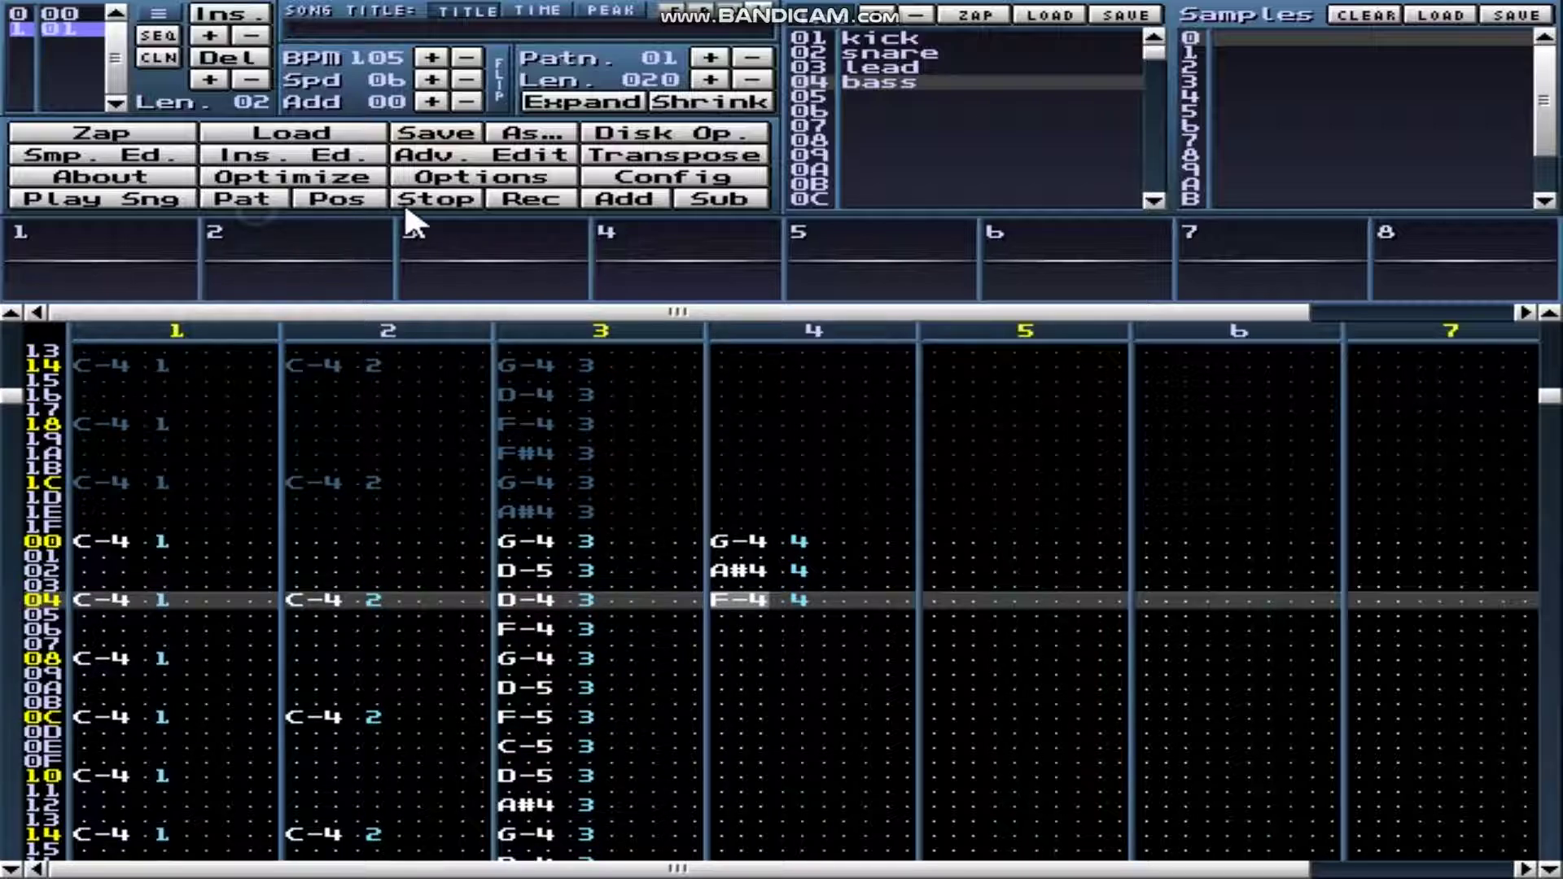
click(245, 199)
Change channel 4 row 04 to G-4, add A#4 at row 06, and mark rows 00–06.
click(448, 196)
key(Down)
key(Down)
key(Down)
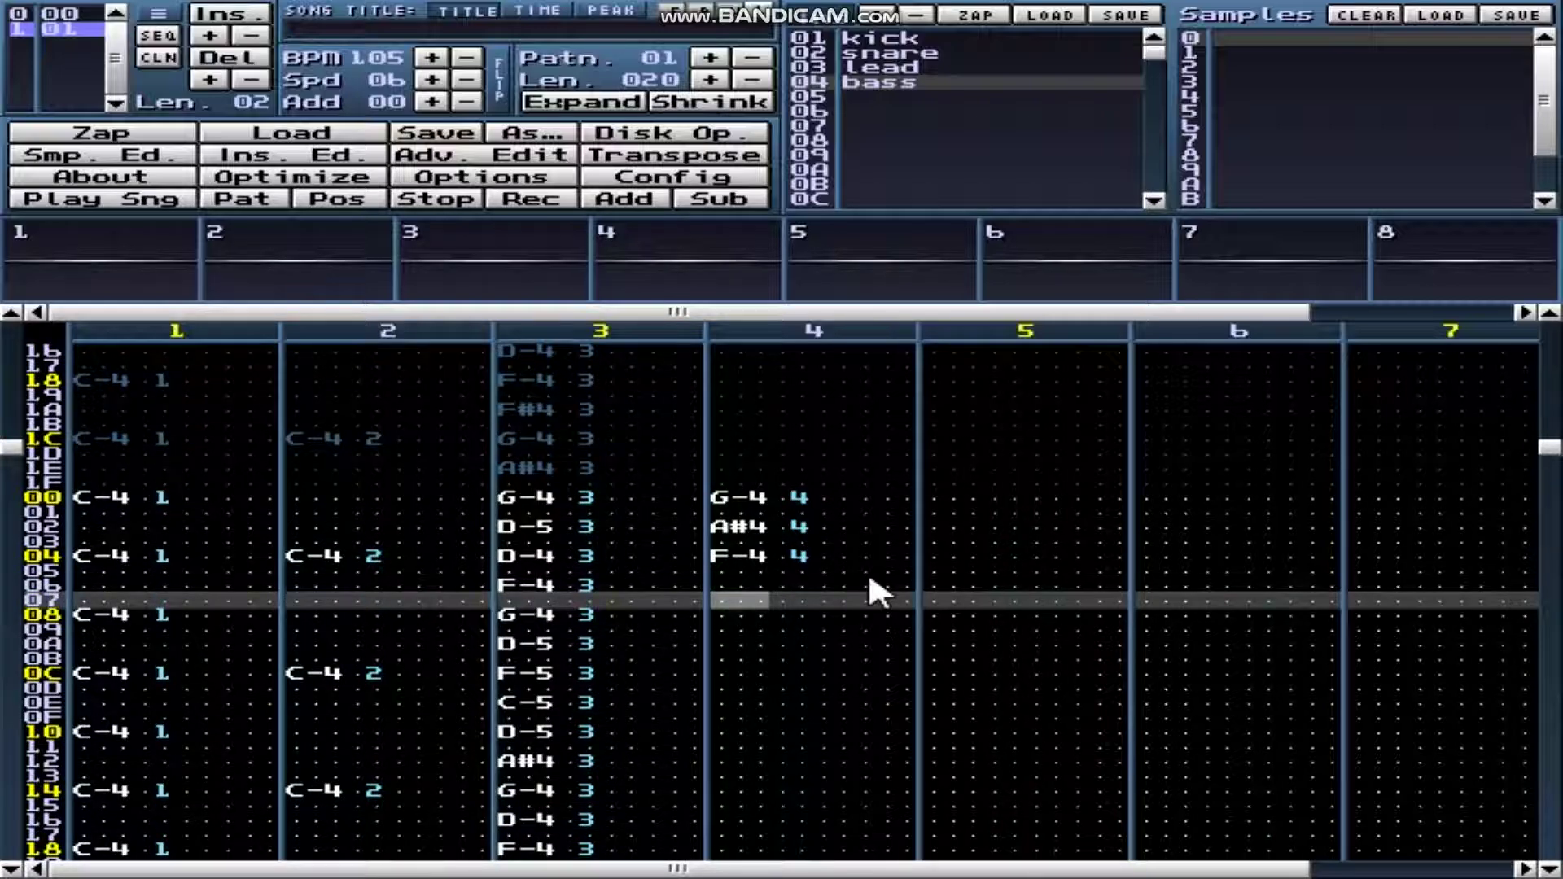
key(Up)
key(space)
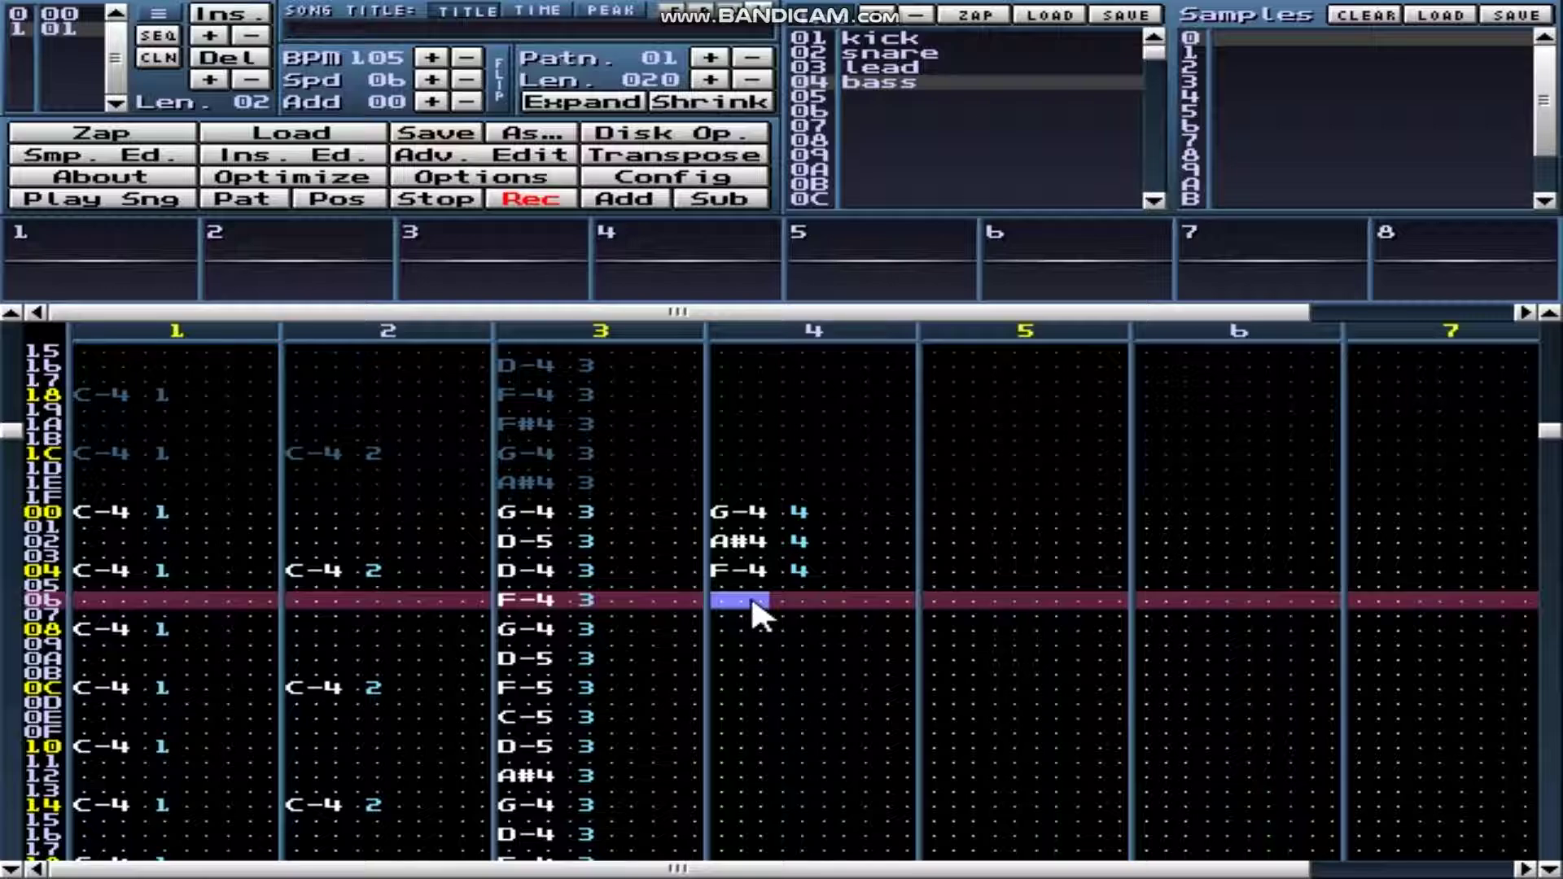
key(Up)
key(Up)
key(b)
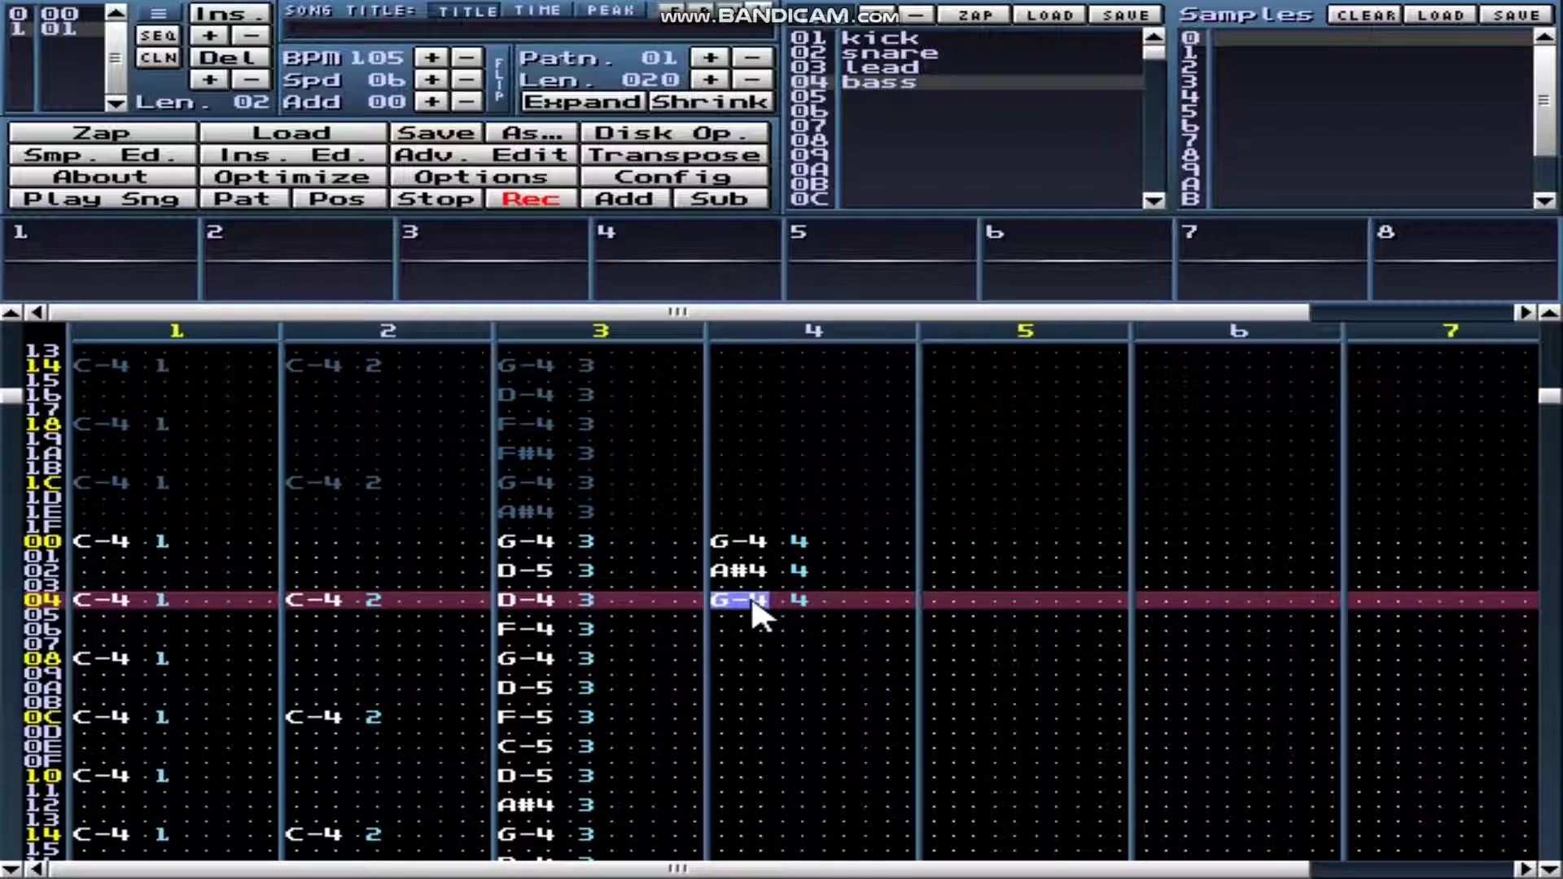
key(Down)
key(Down)
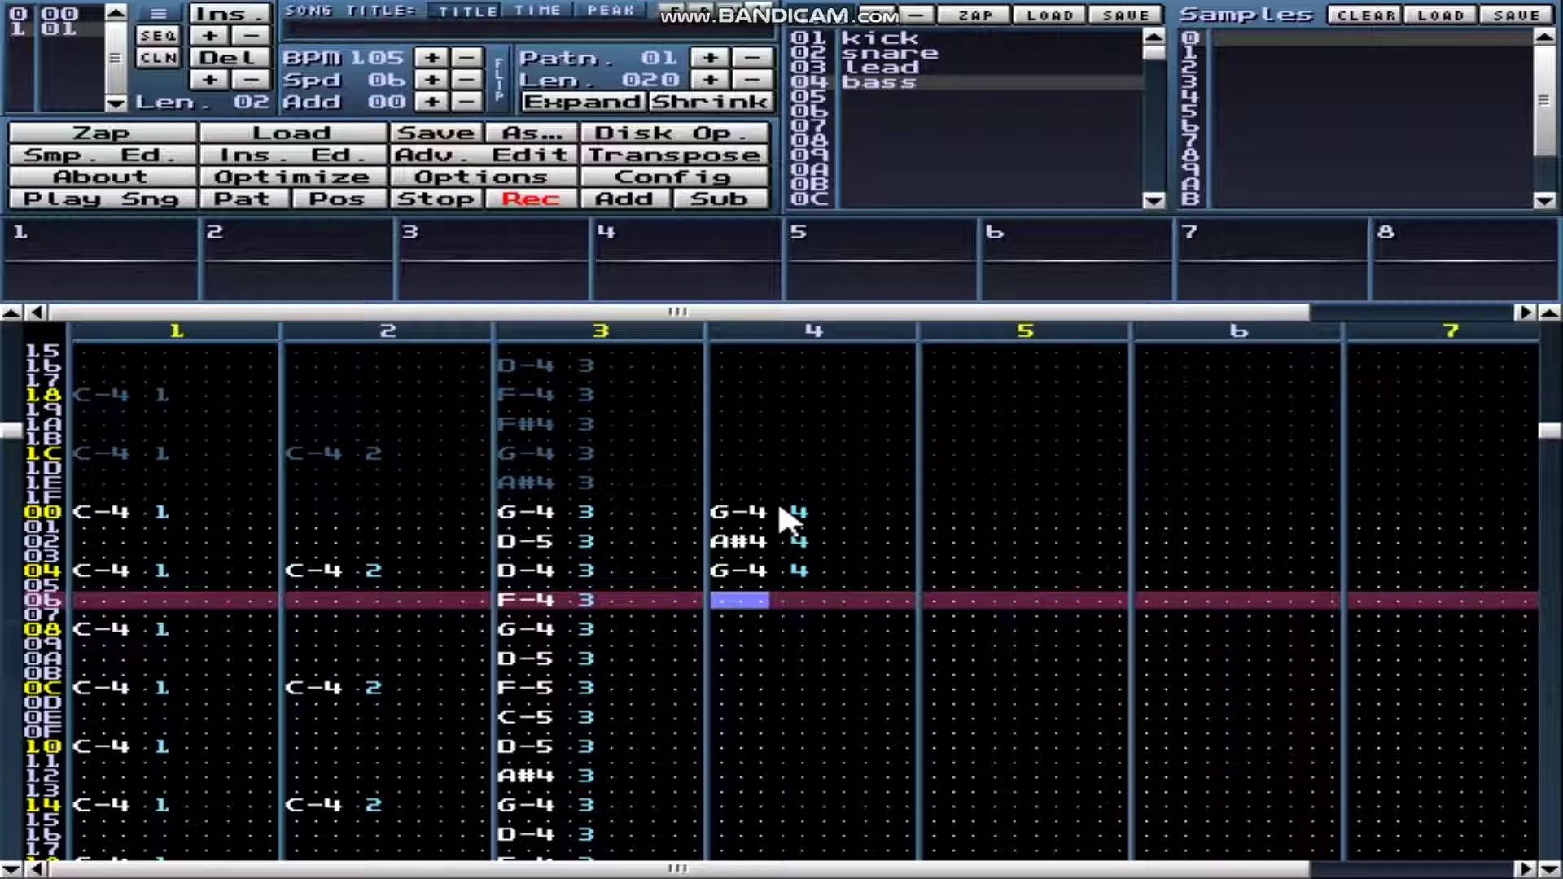
key(h)
key(j)
drag(837, 508, 742, 611)
Copy the four bass notes and paste them at channel 4 rows 08, 10 and 18.
right_click(707, 503)
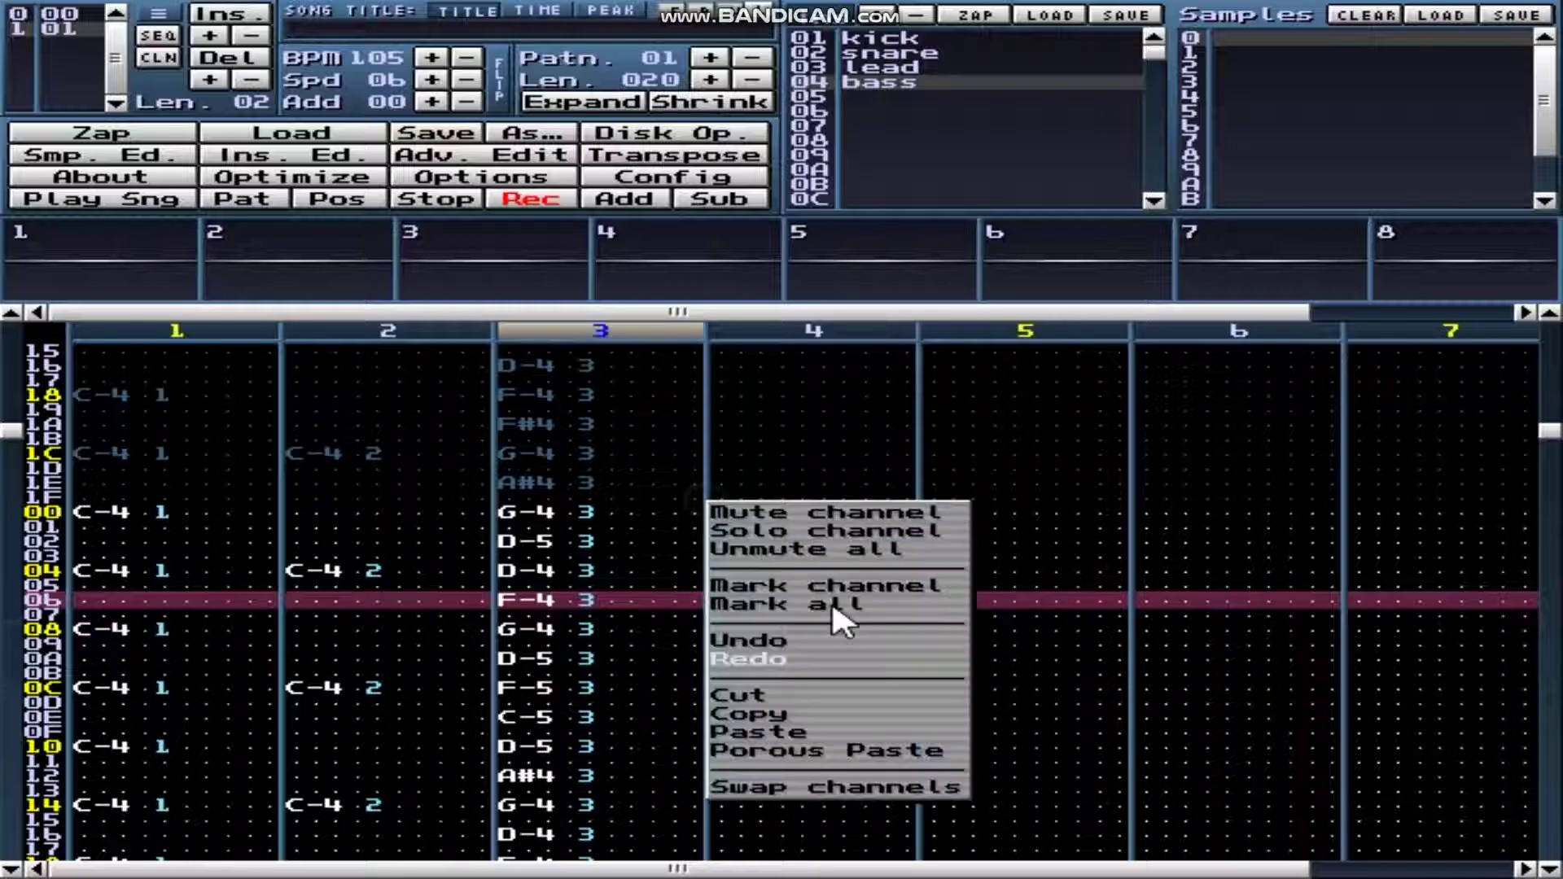
click(823, 716)
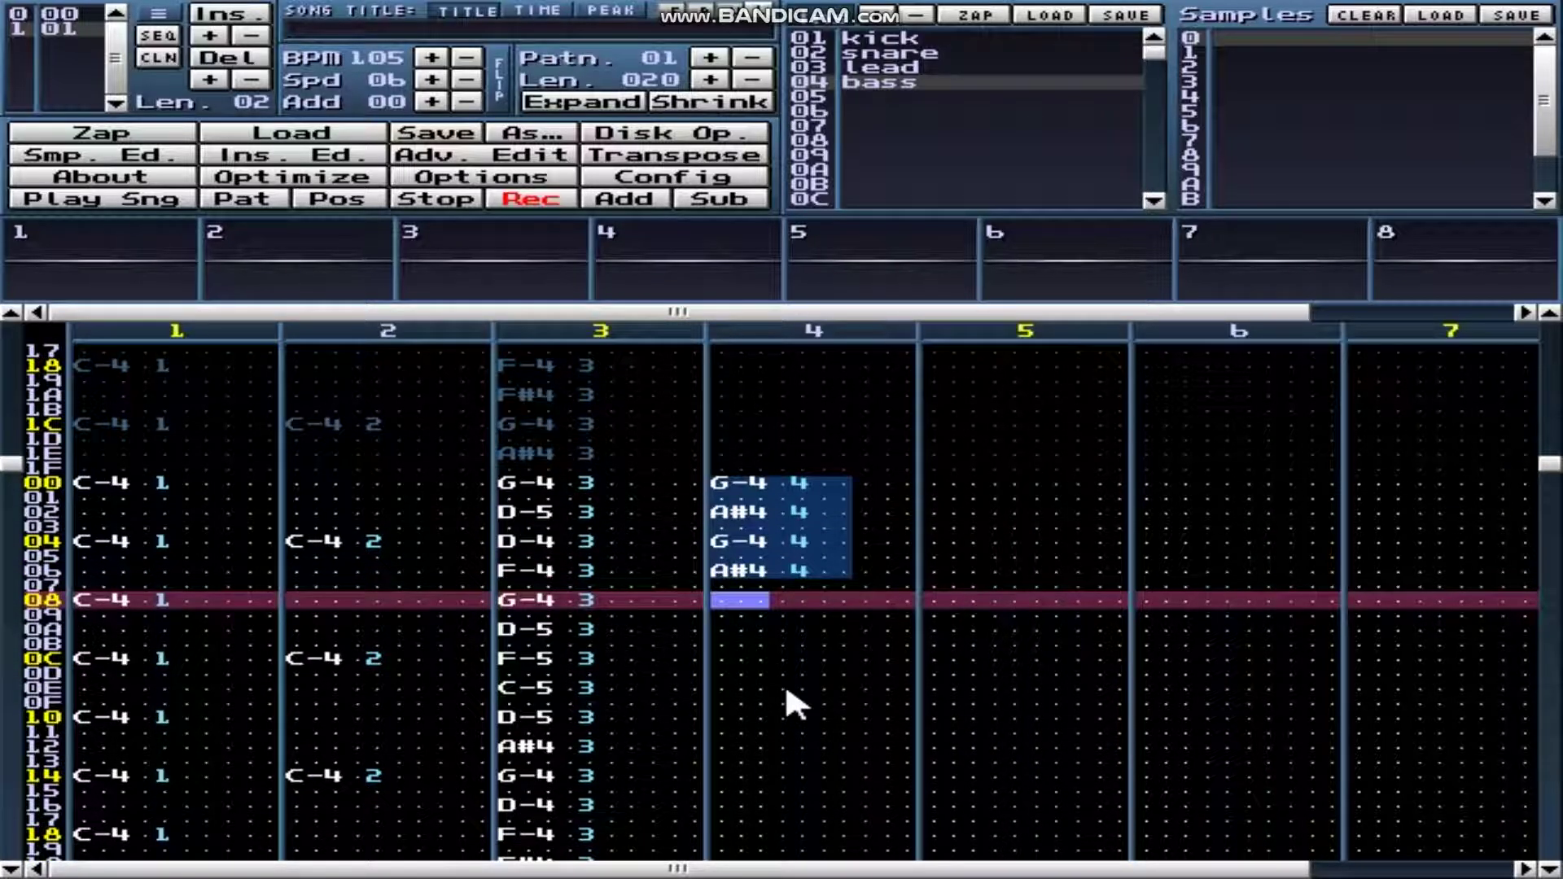
right_click(711, 606)
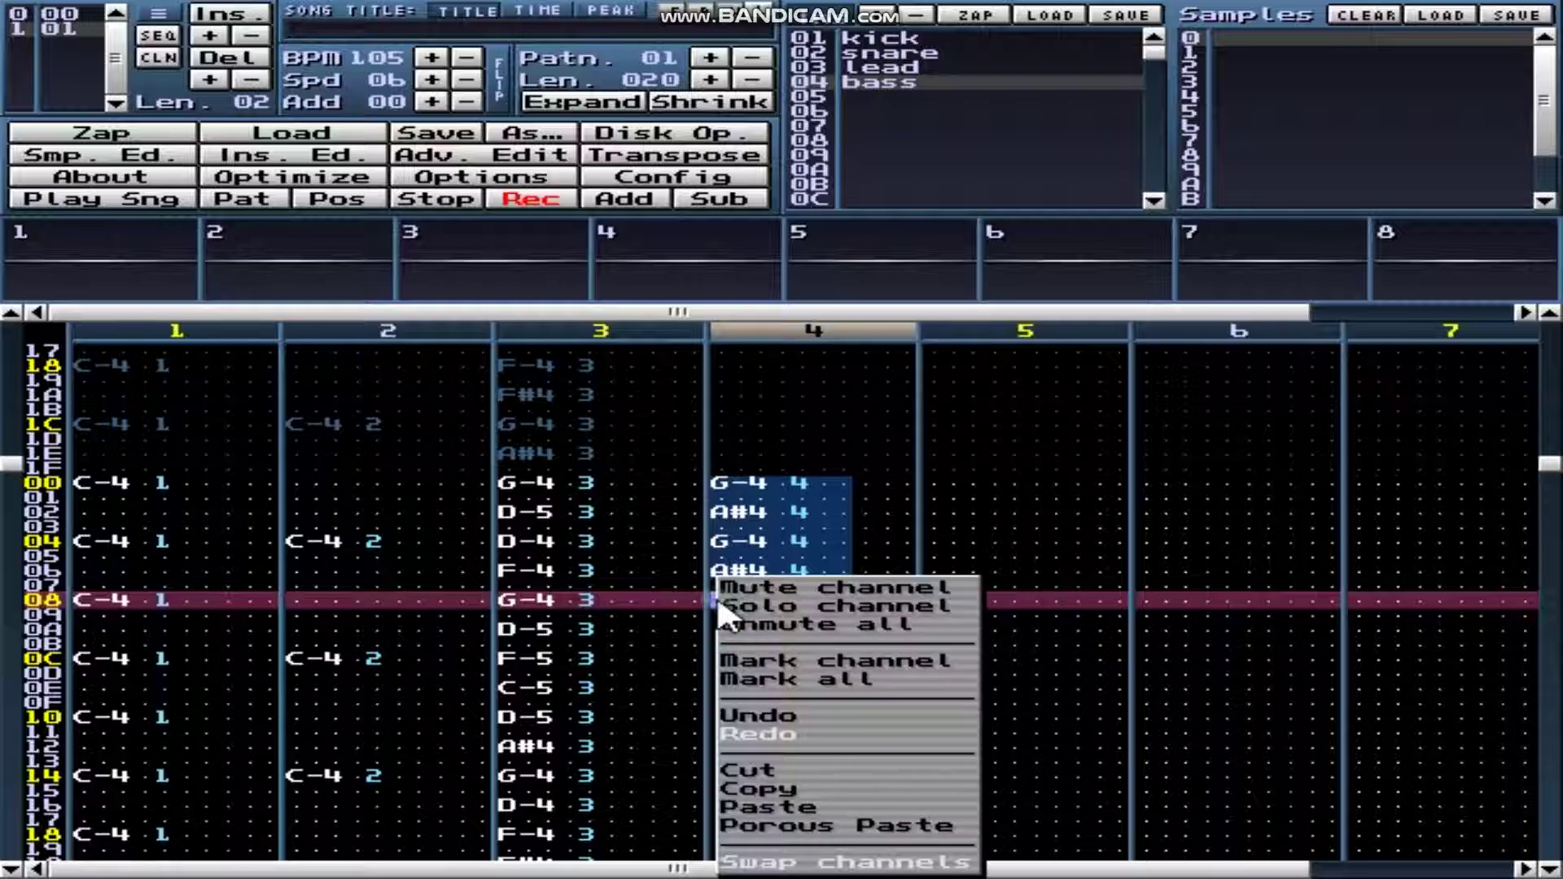
click(839, 801)
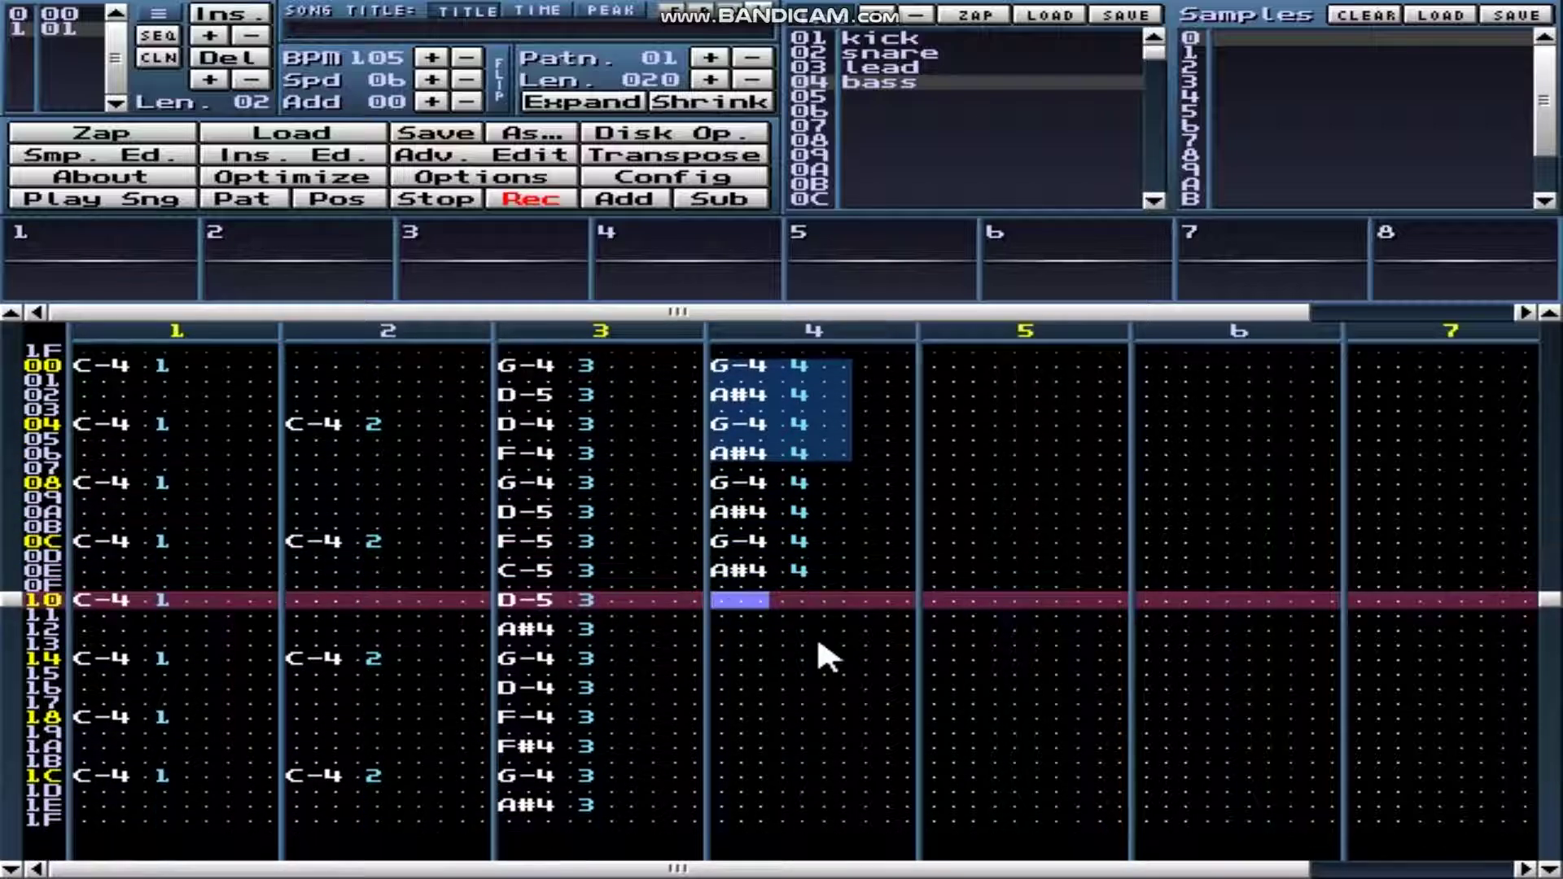
right_click(744, 622)
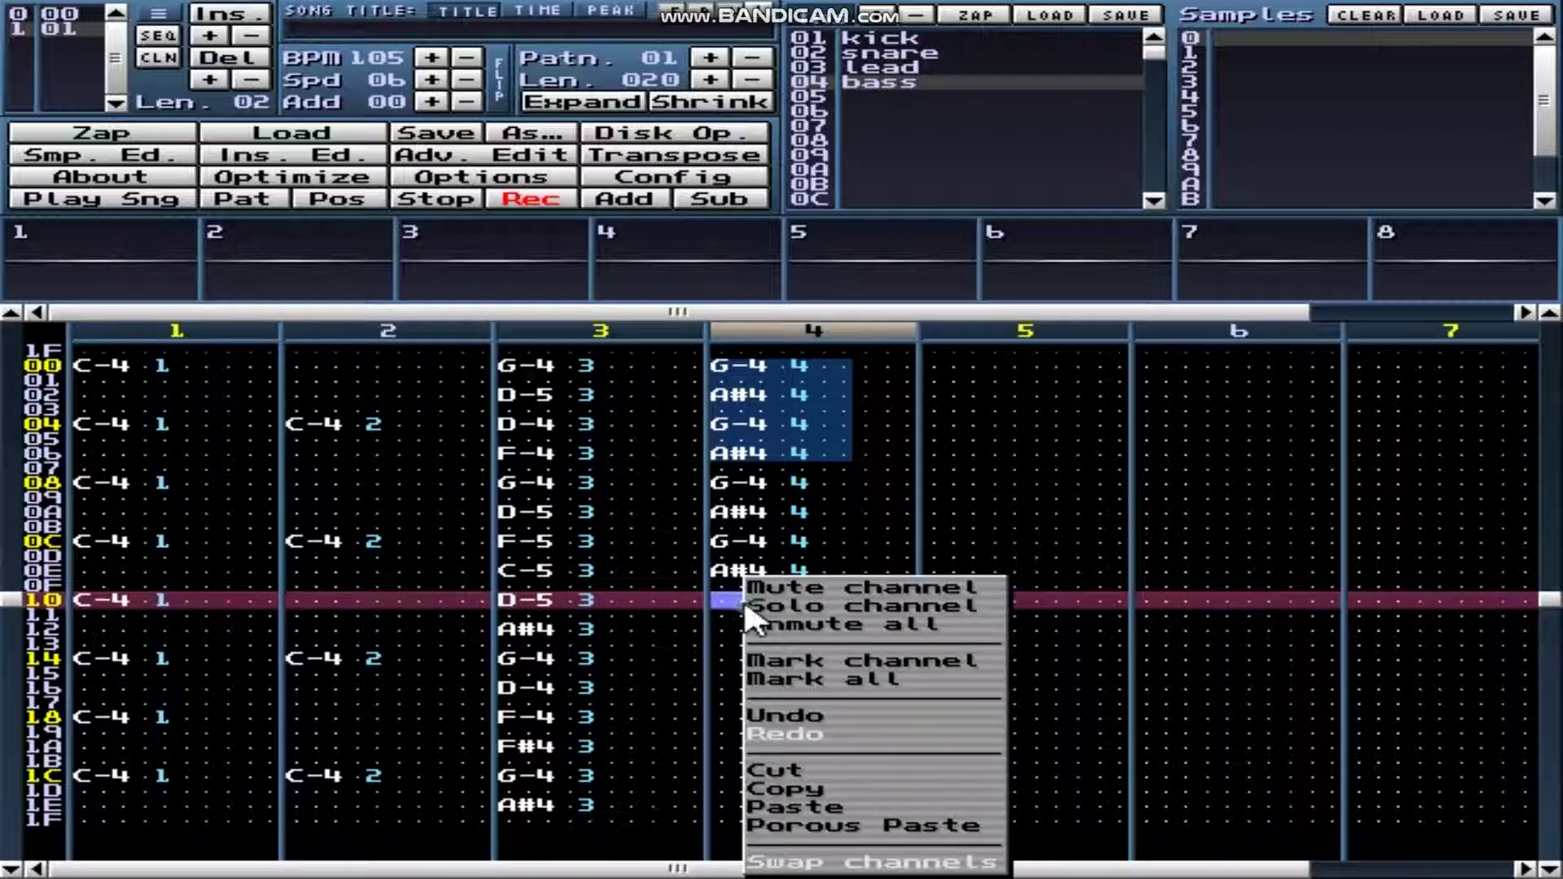
click(855, 808)
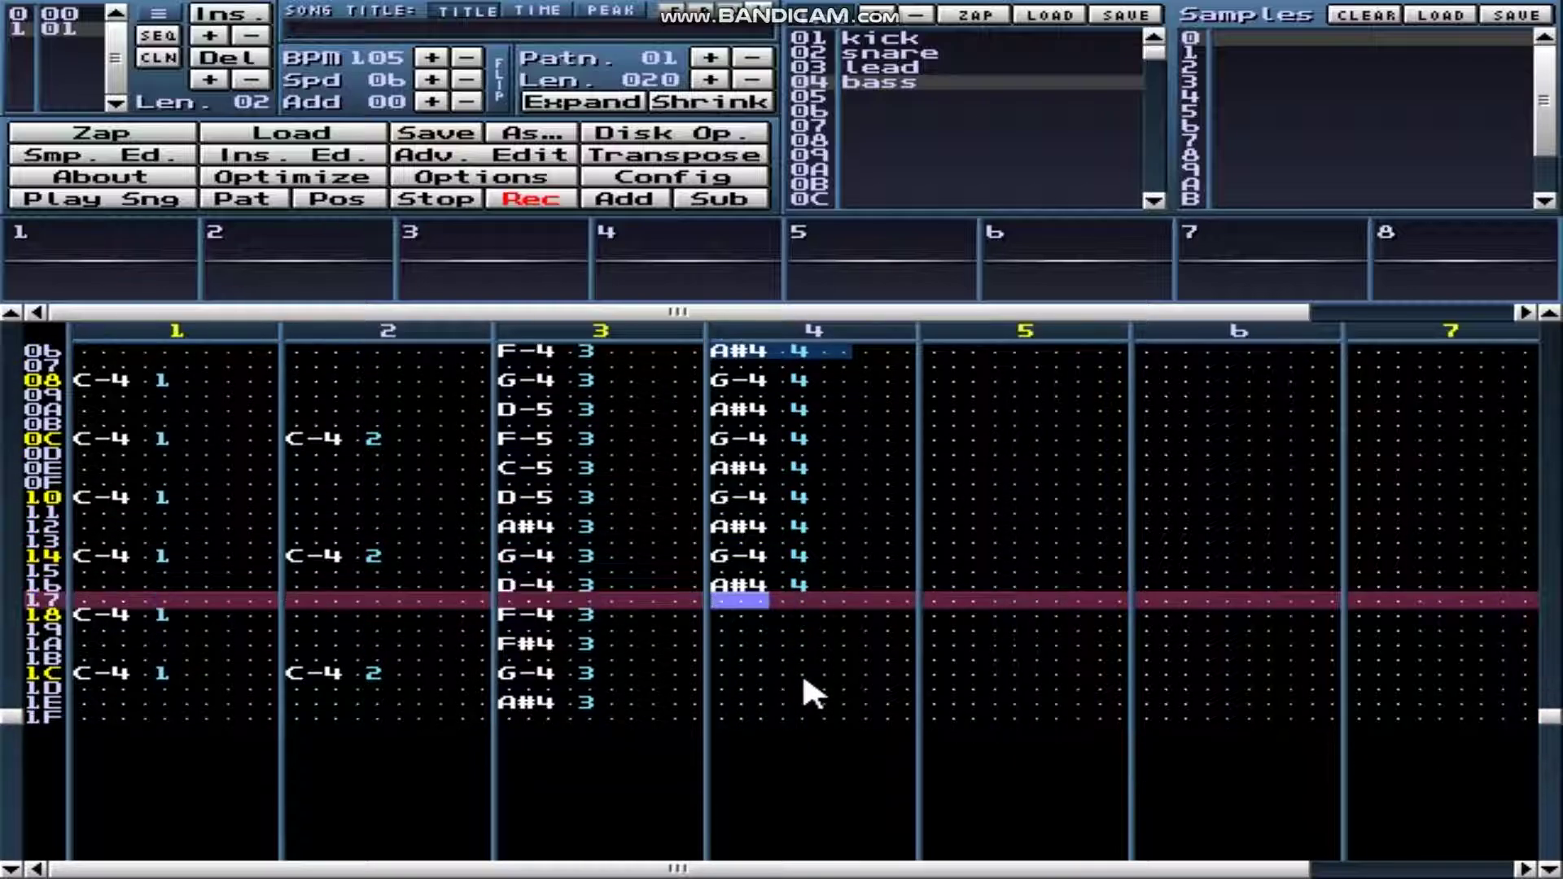
right_click(752, 594)
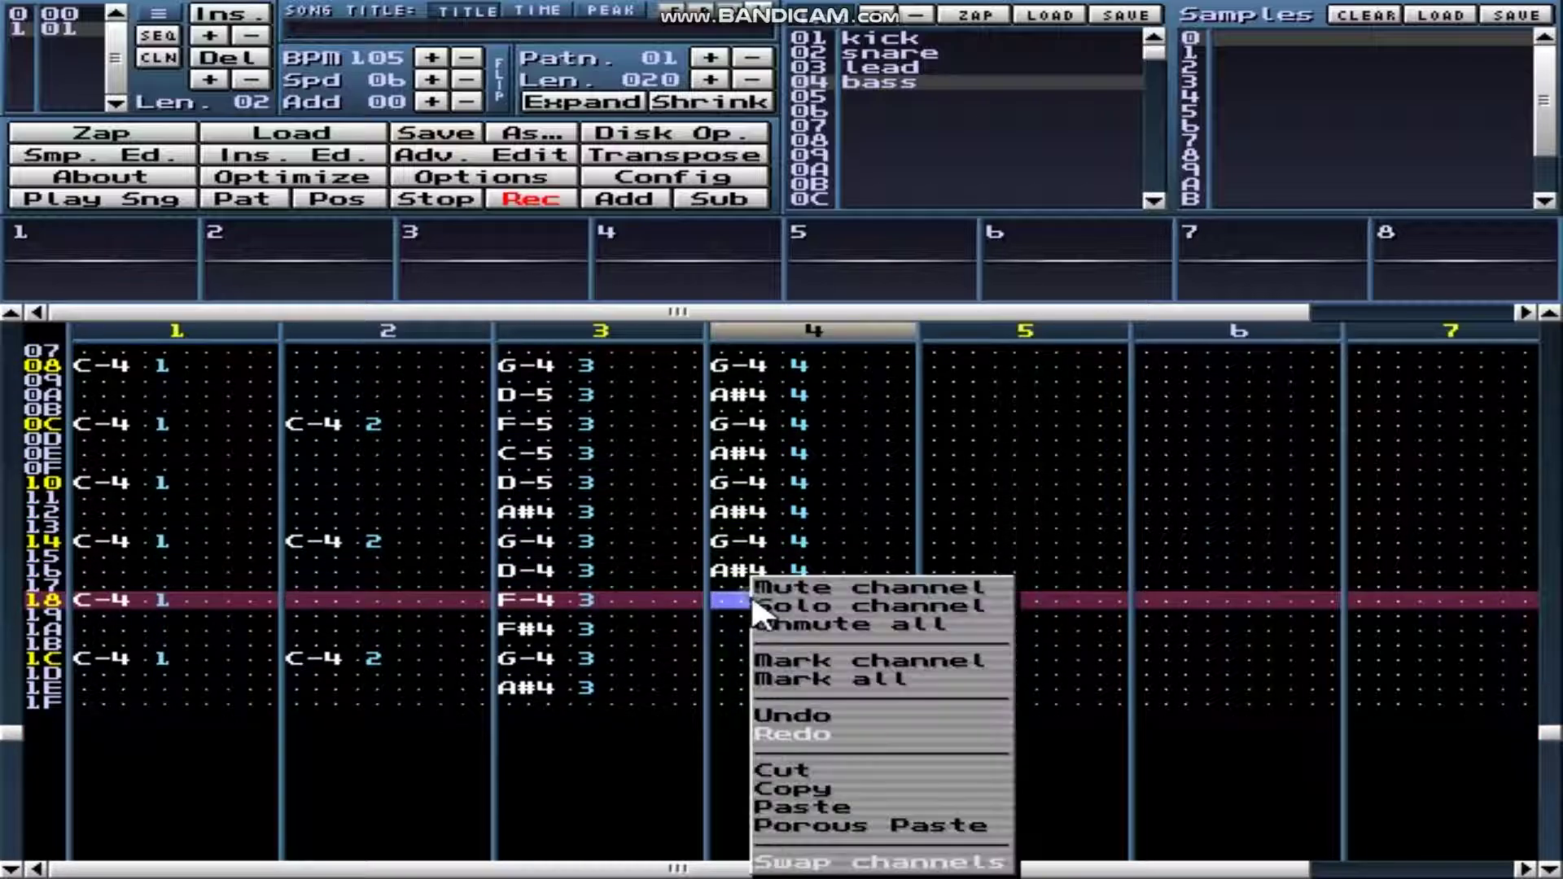
click(803, 808)
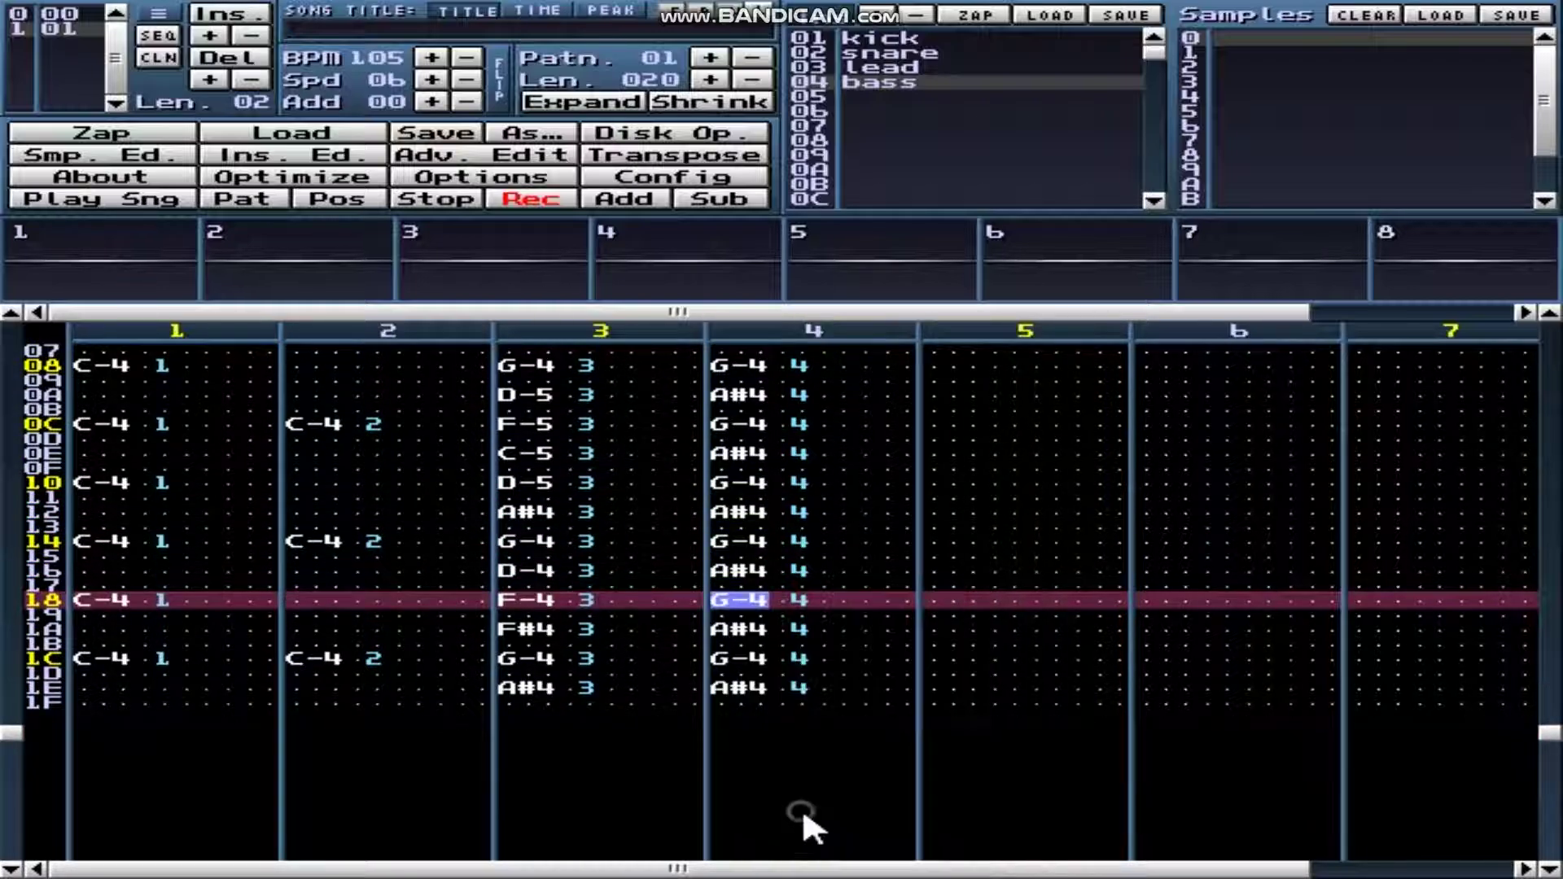
click(989, 83)
Mark and clear the top rows of channel 4.
key(alt+Return)
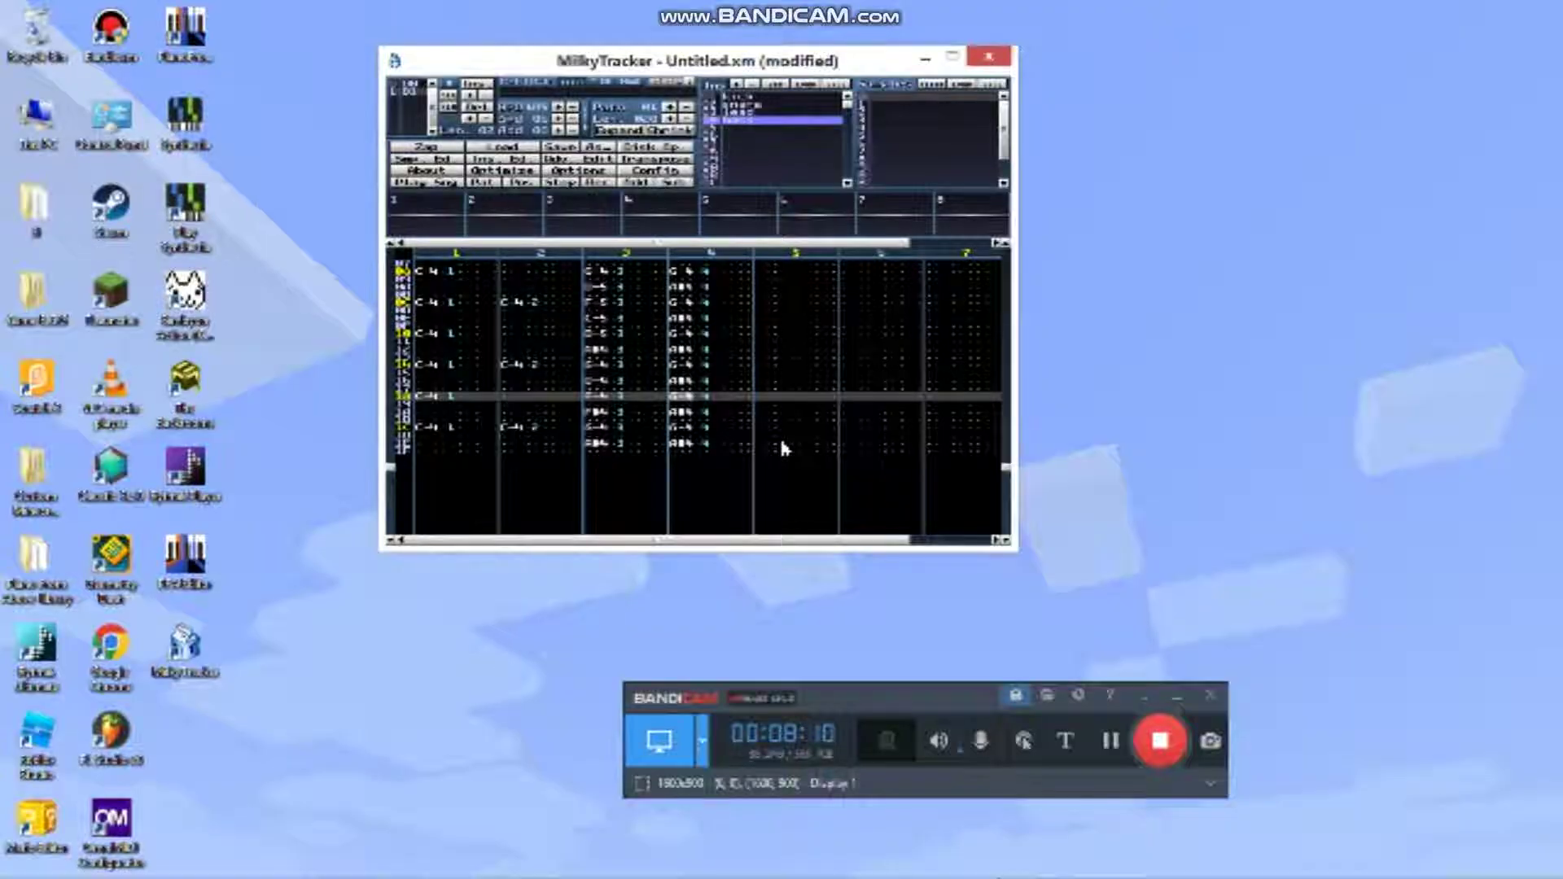
drag(687, 271, 714, 399)
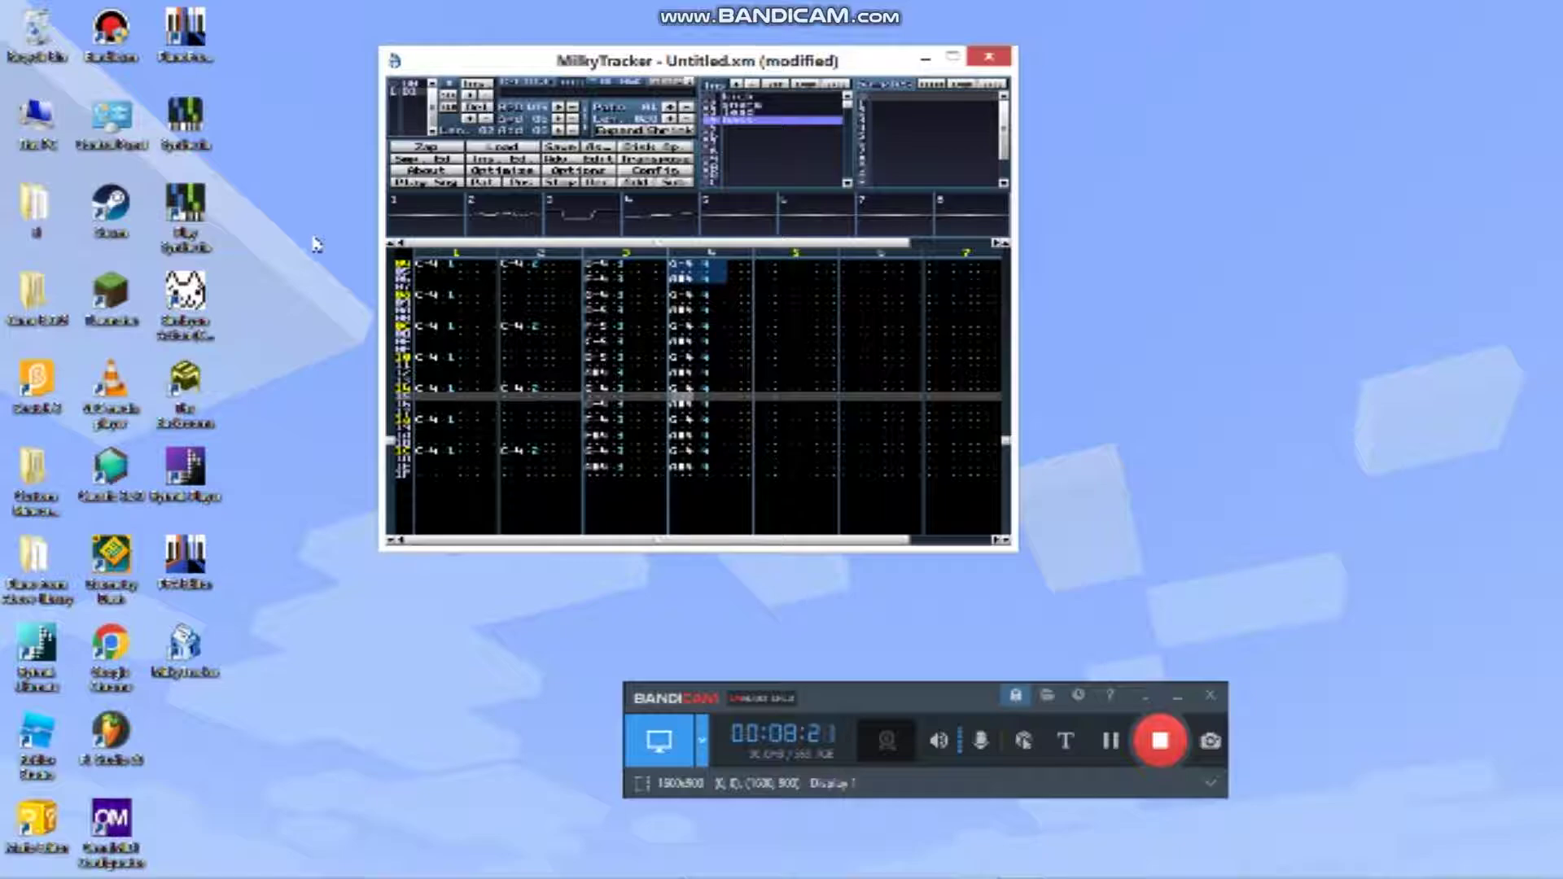
key(alt+Return)
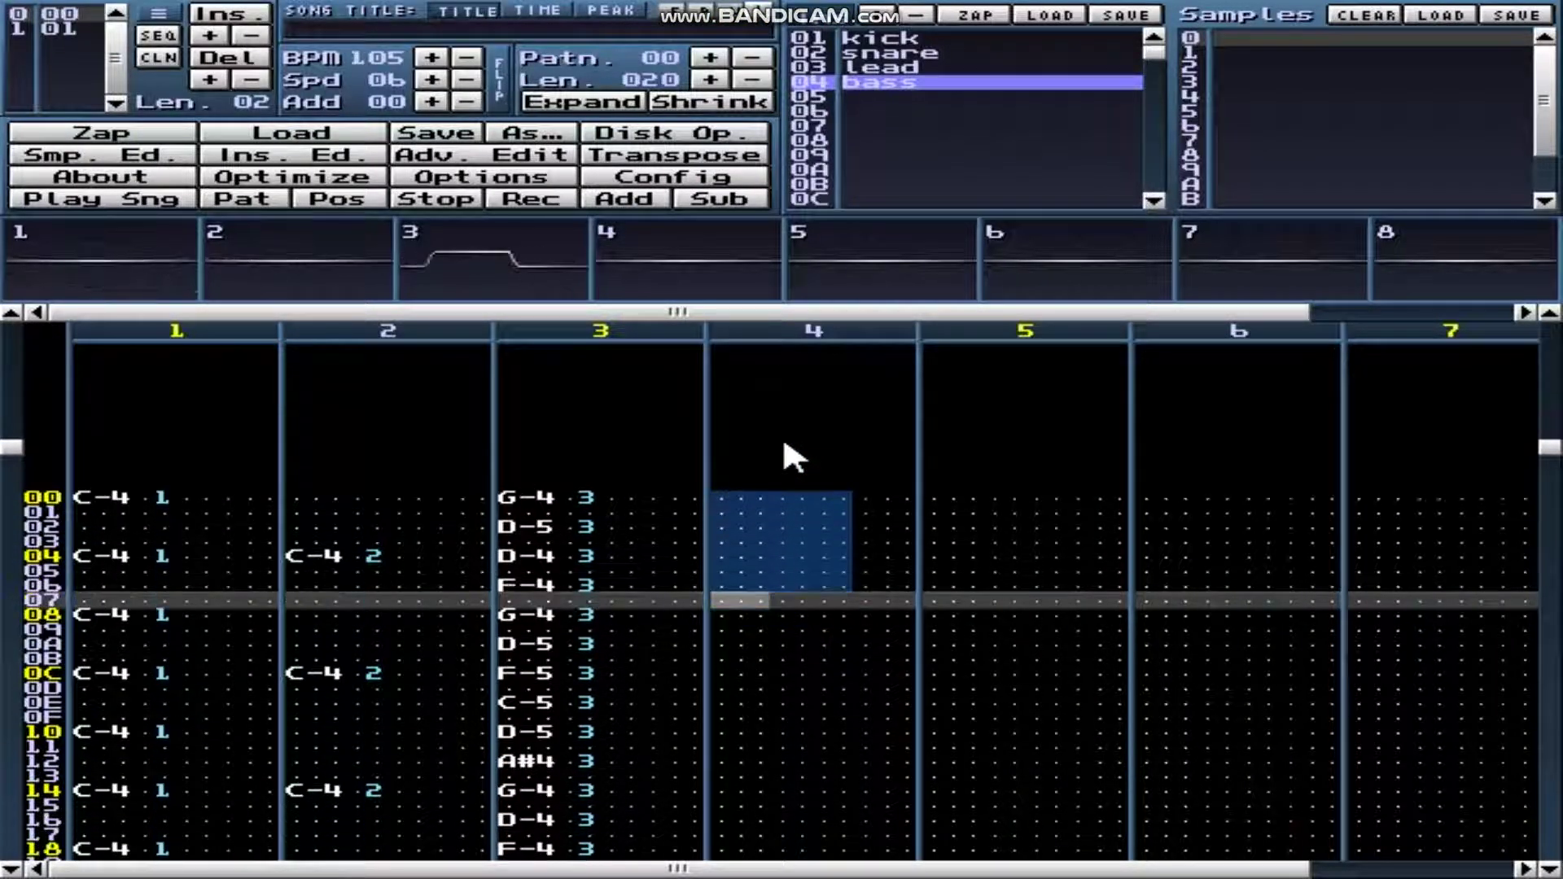
click(783, 435)
Turn editing mode back on and listen to the song in a desktop window, lowering the volume.
key(space)
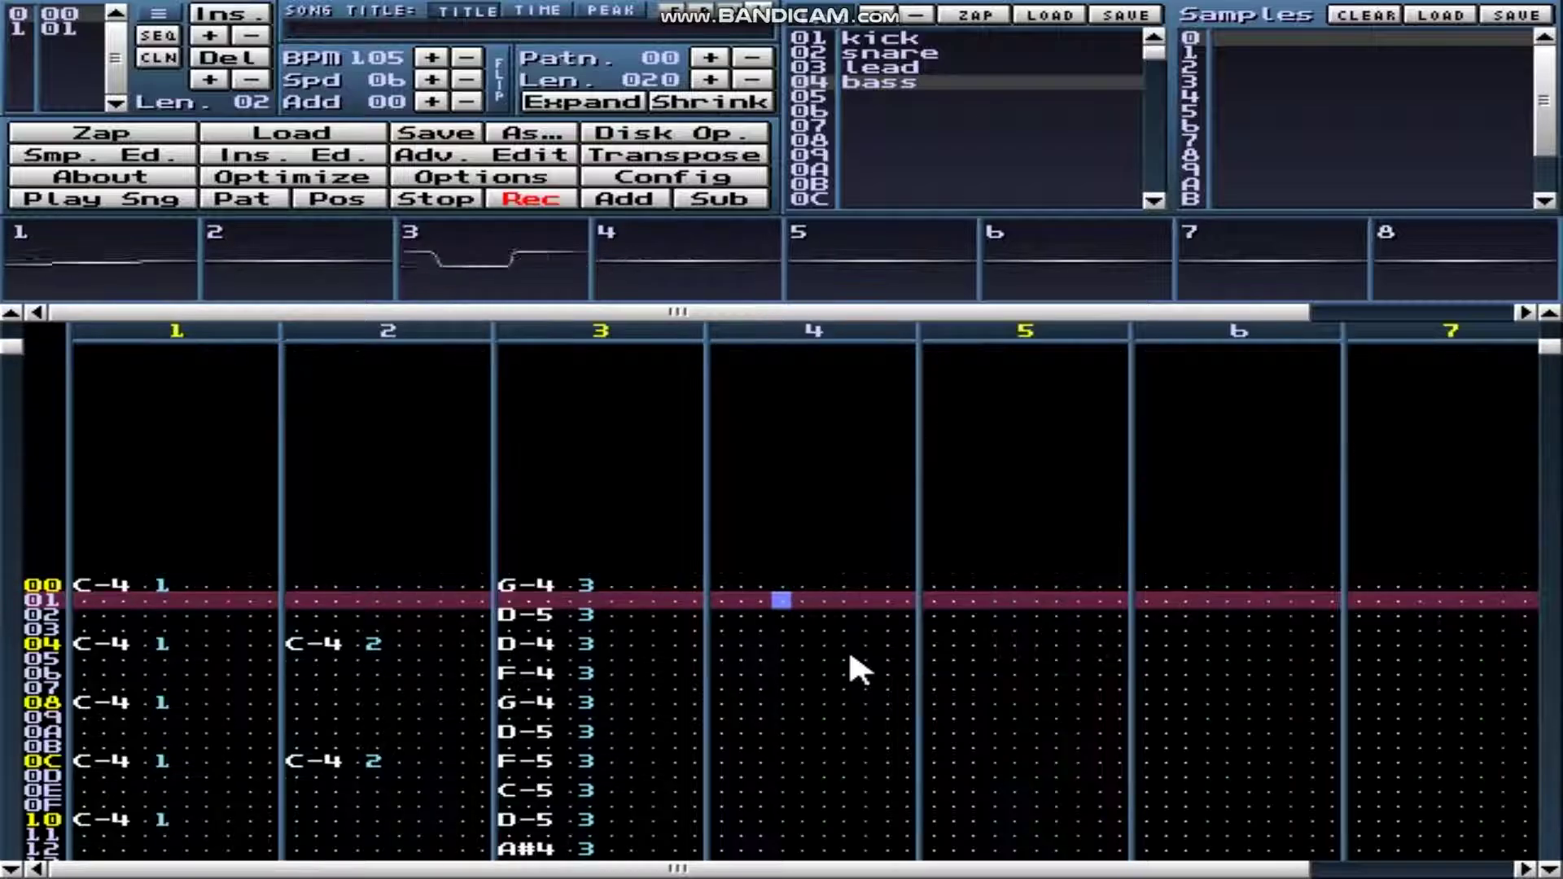
key(alt+Return)
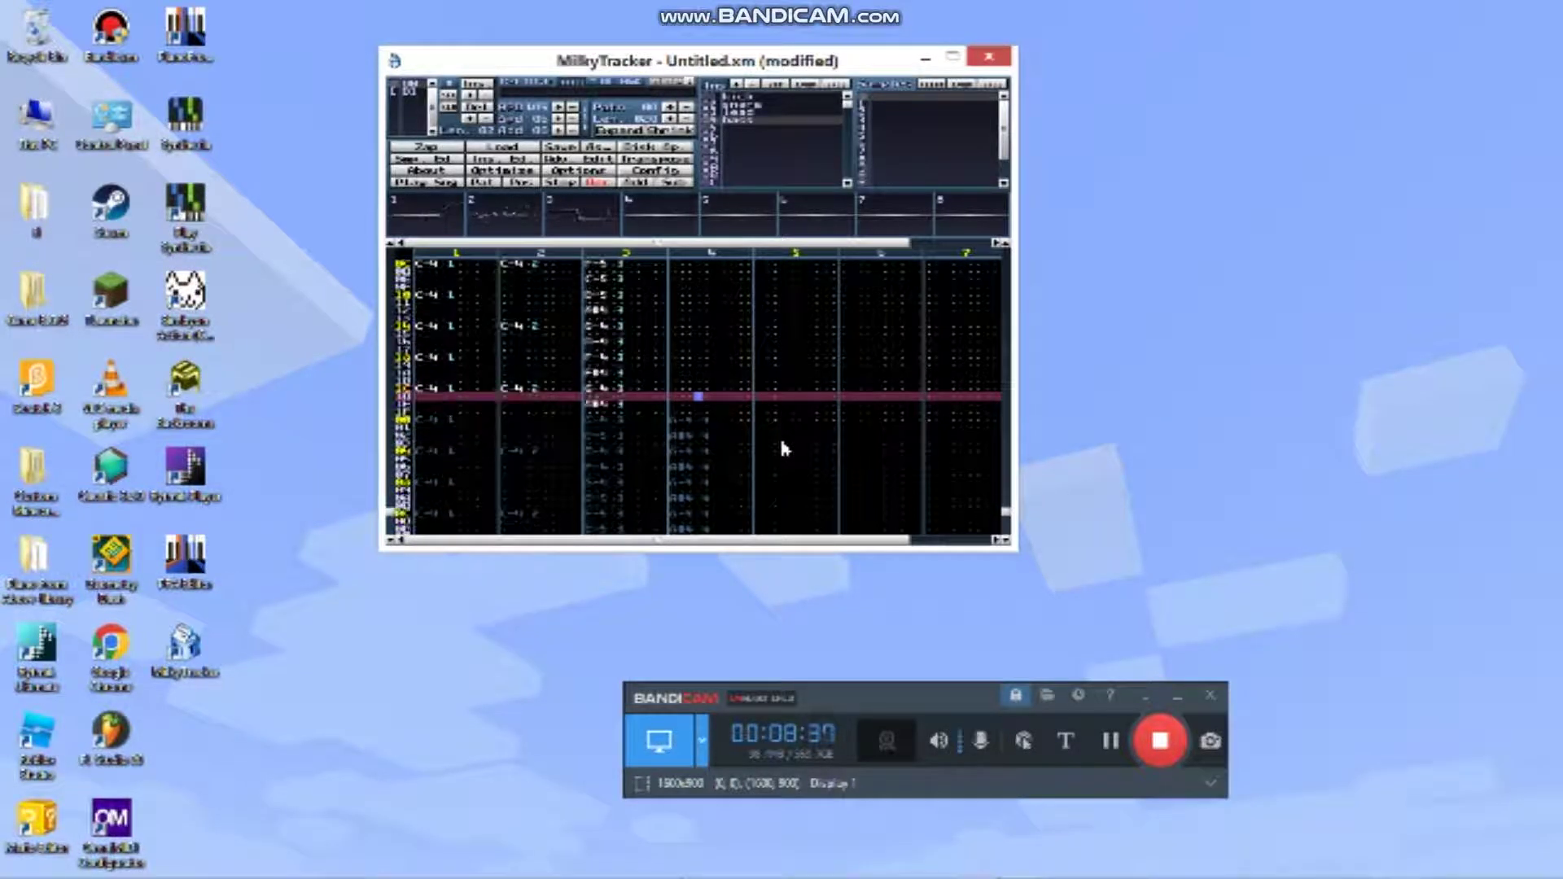
key(XF86AudioLowerVolume)
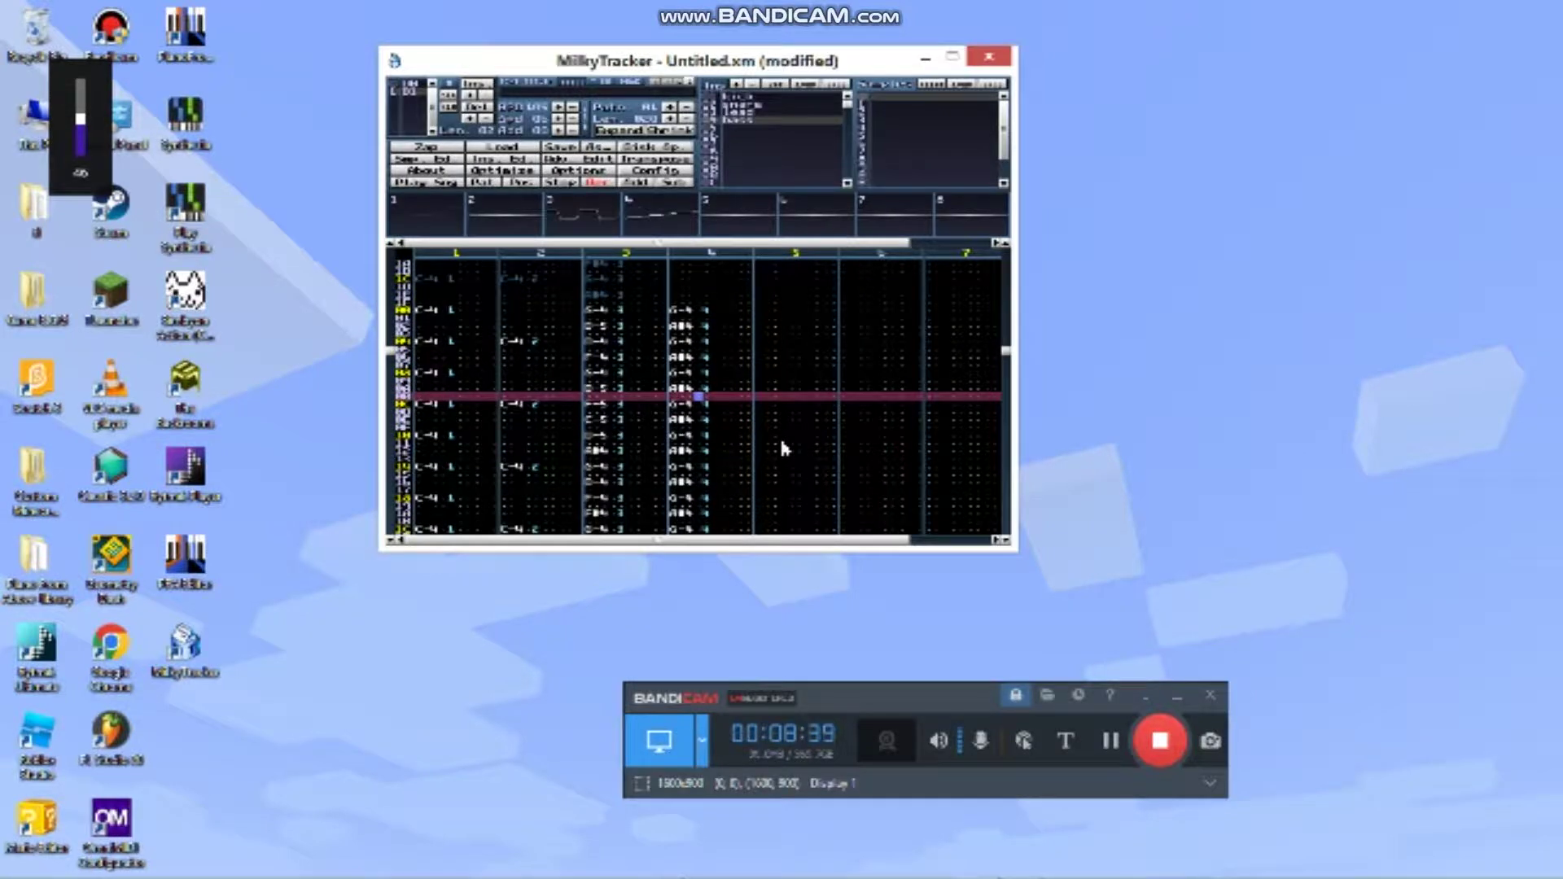
Stop the song that is playing from pattern 00 into pattern 01.
click(558, 181)
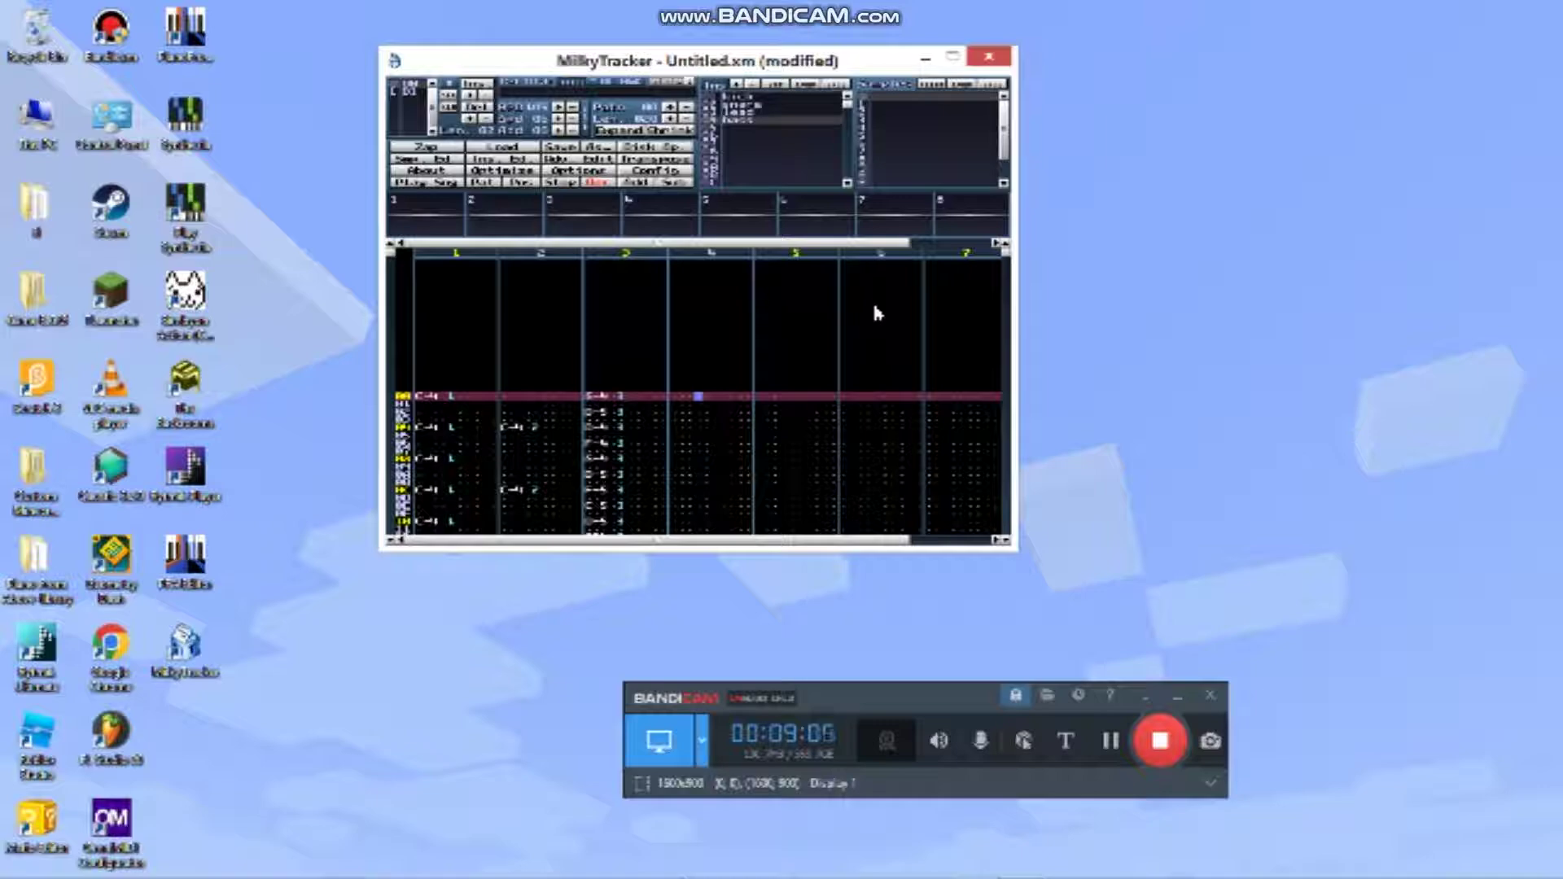
Save the song as Untitled.xm in Downloads > milkytracker > songs.
click(597, 147)
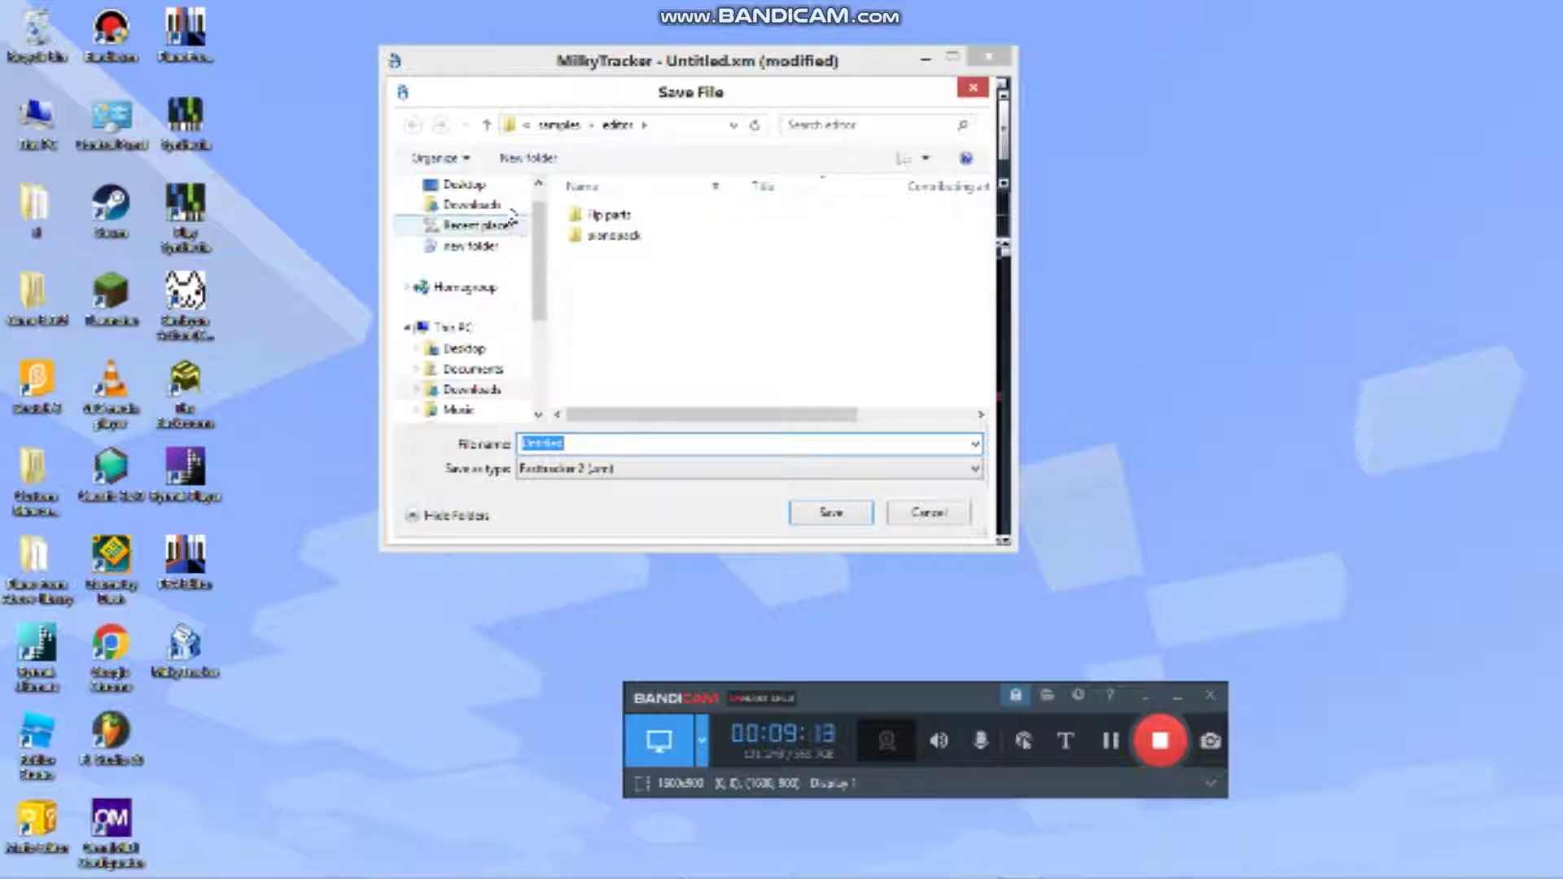
click(472, 204)
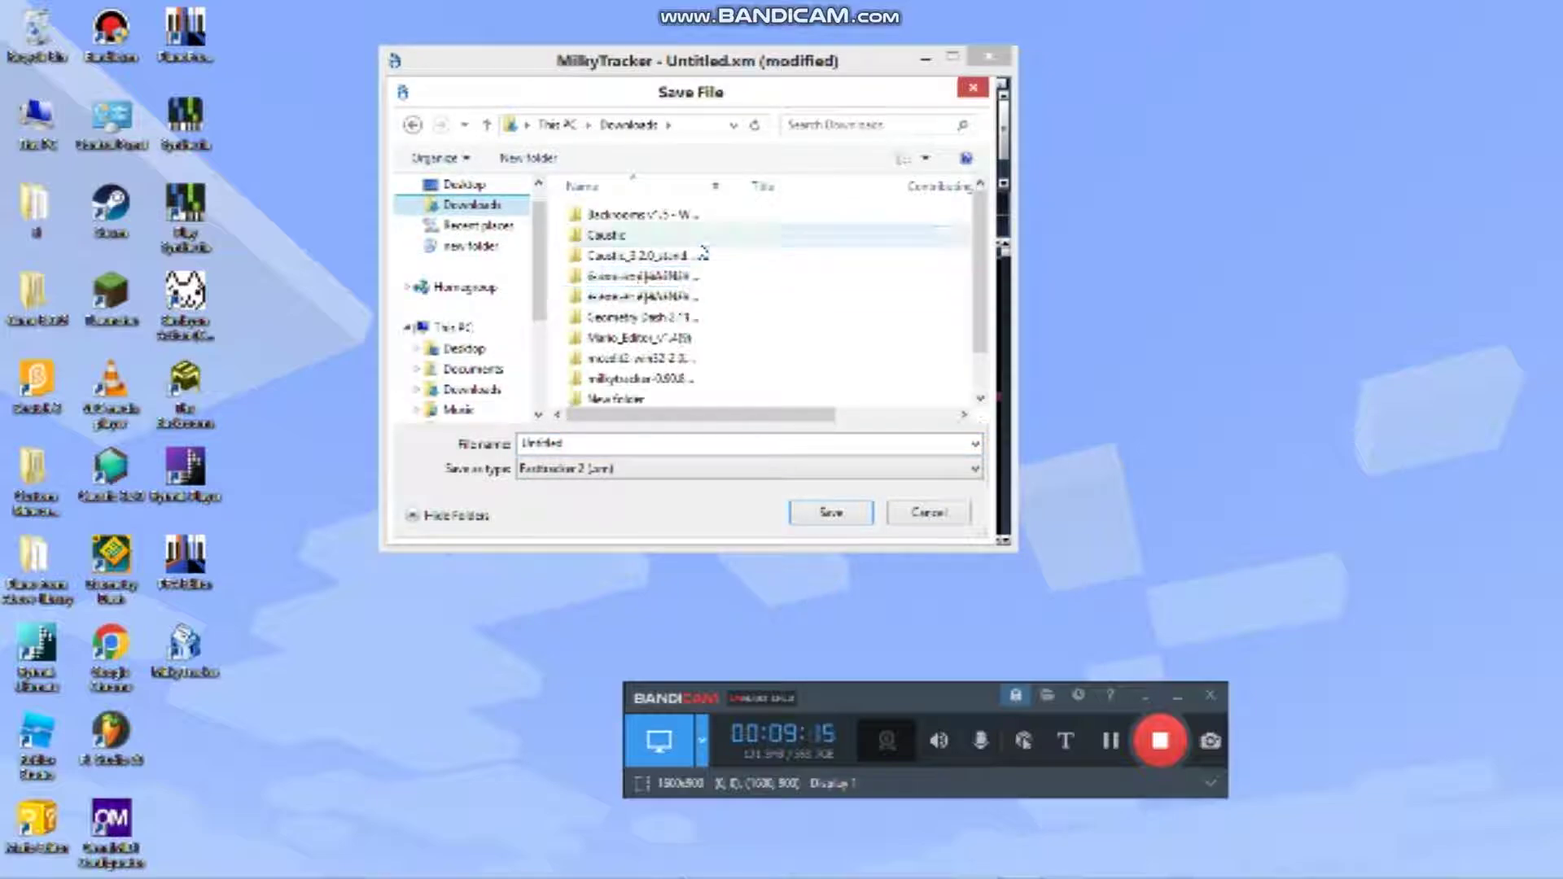
double_click(688, 379)
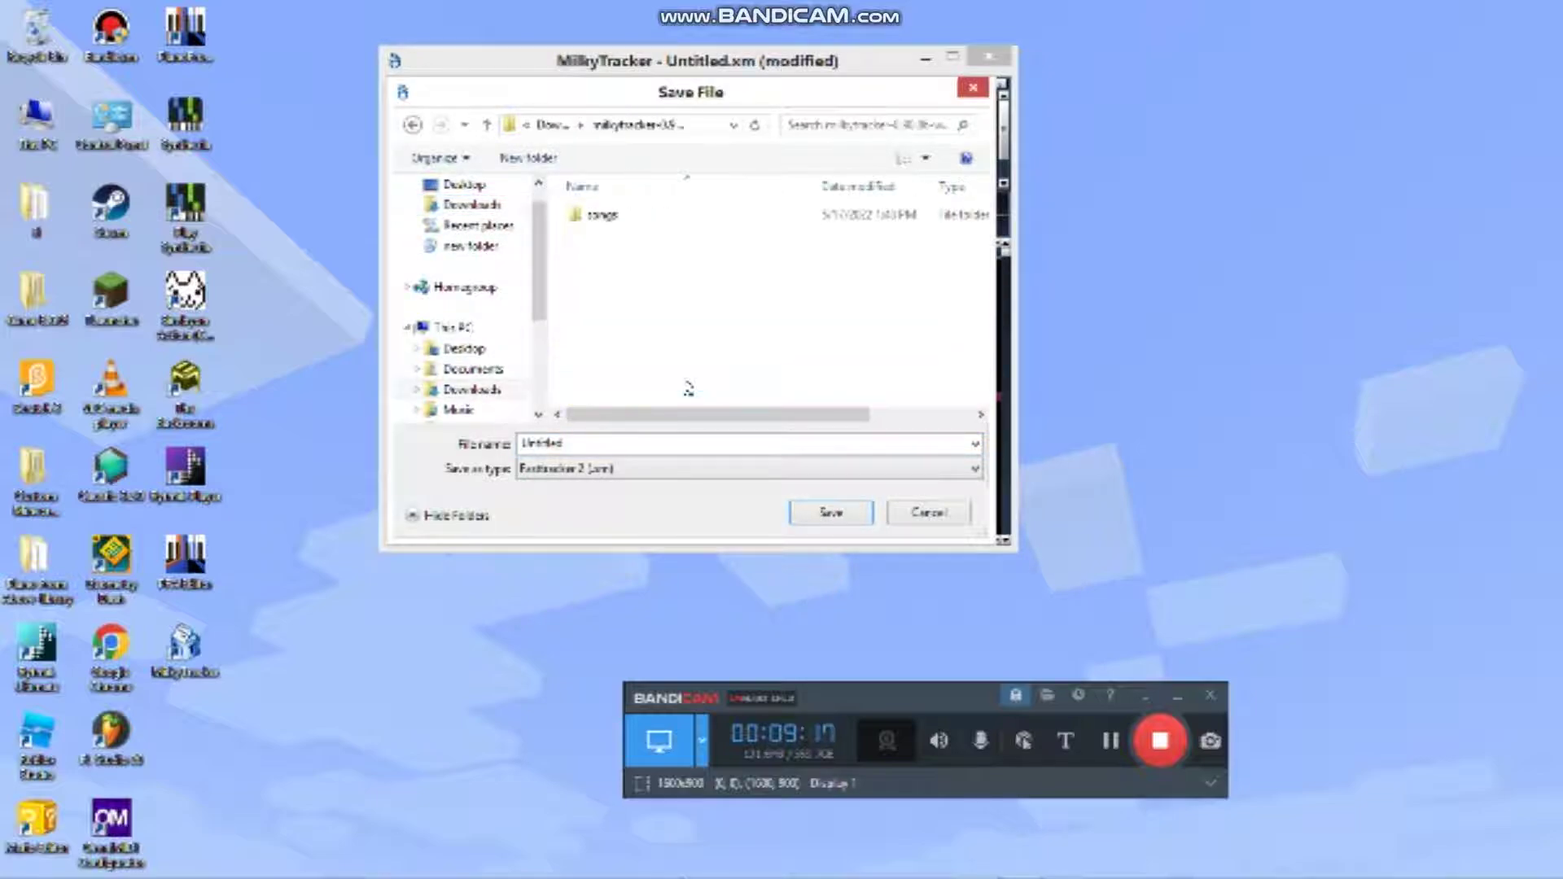
double_click(647, 218)
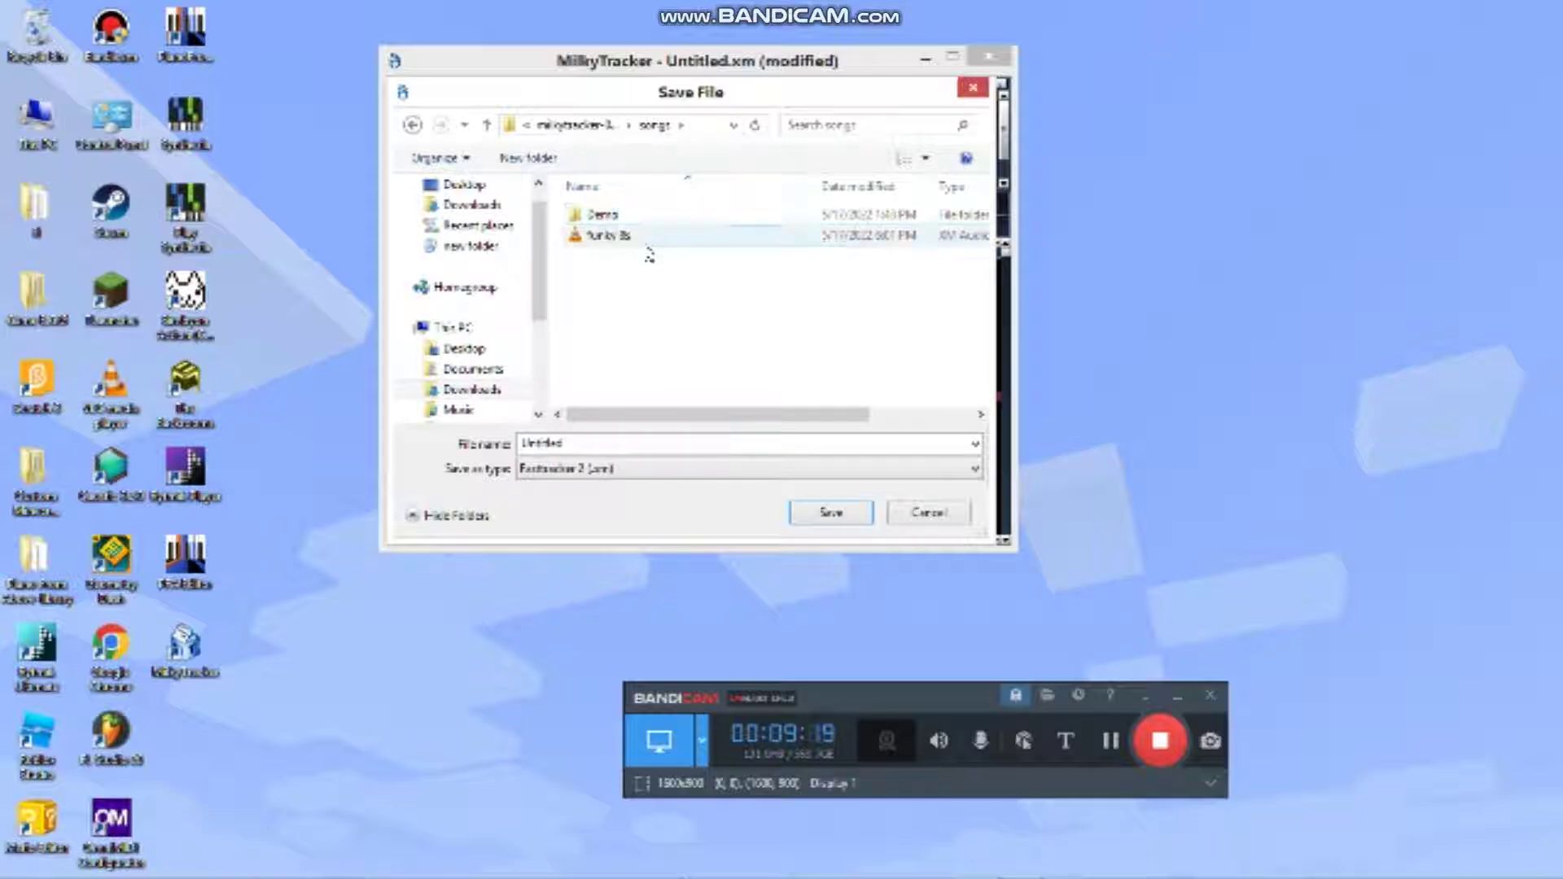
click(673, 443)
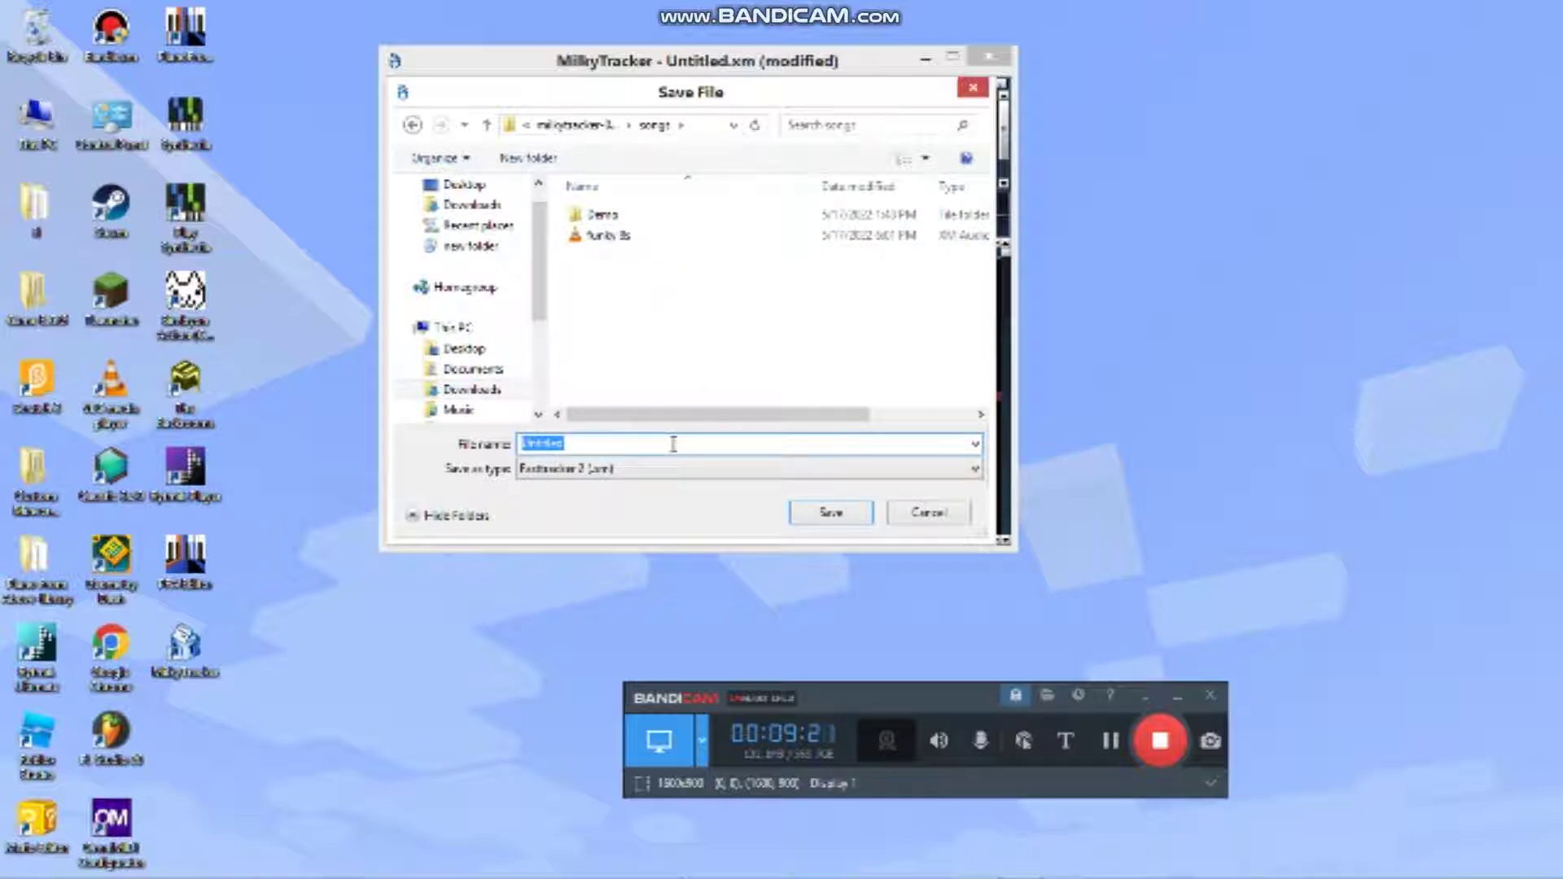
click(830, 512)
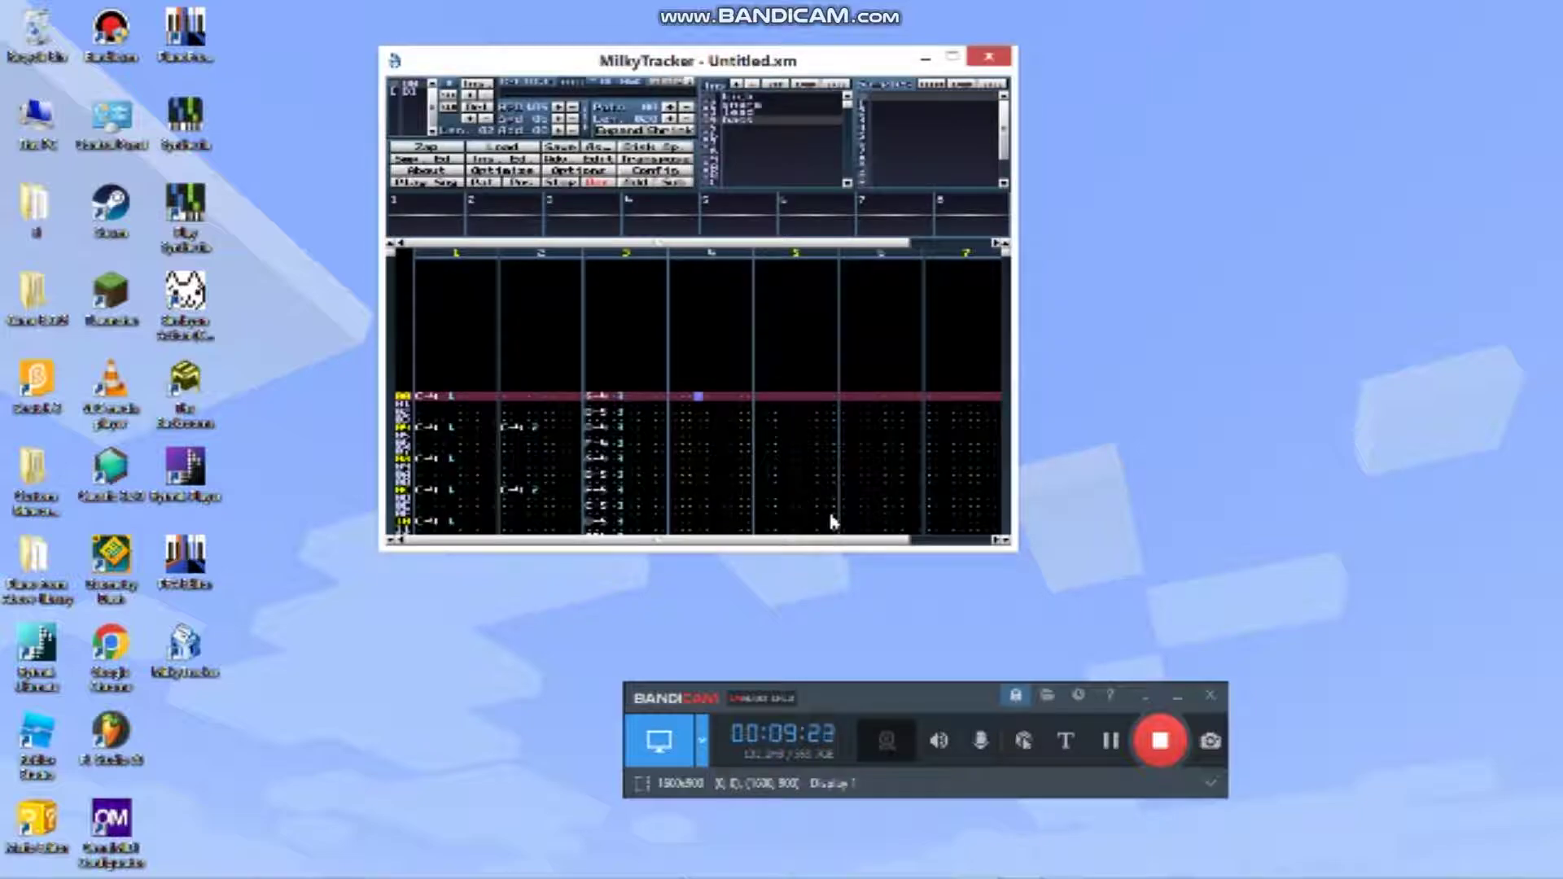